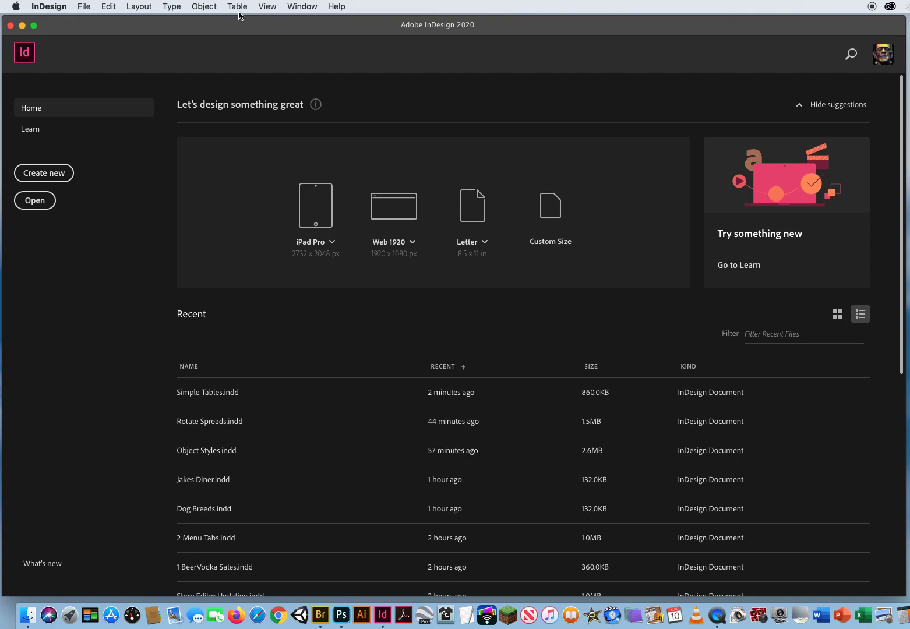
- Open Simple Tables.indd from the 1 Creating Tables folder
click(85, 7)
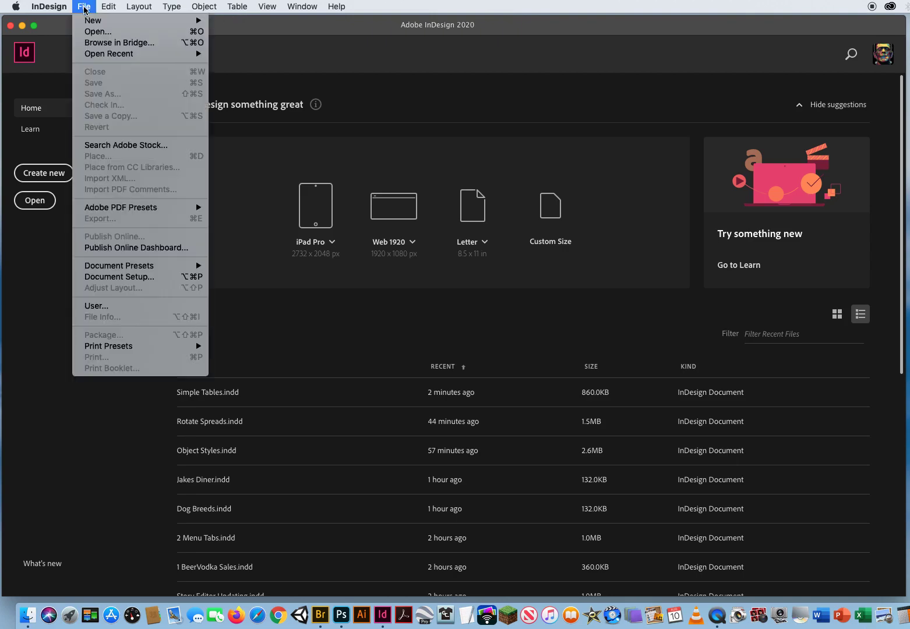
click(93, 32)
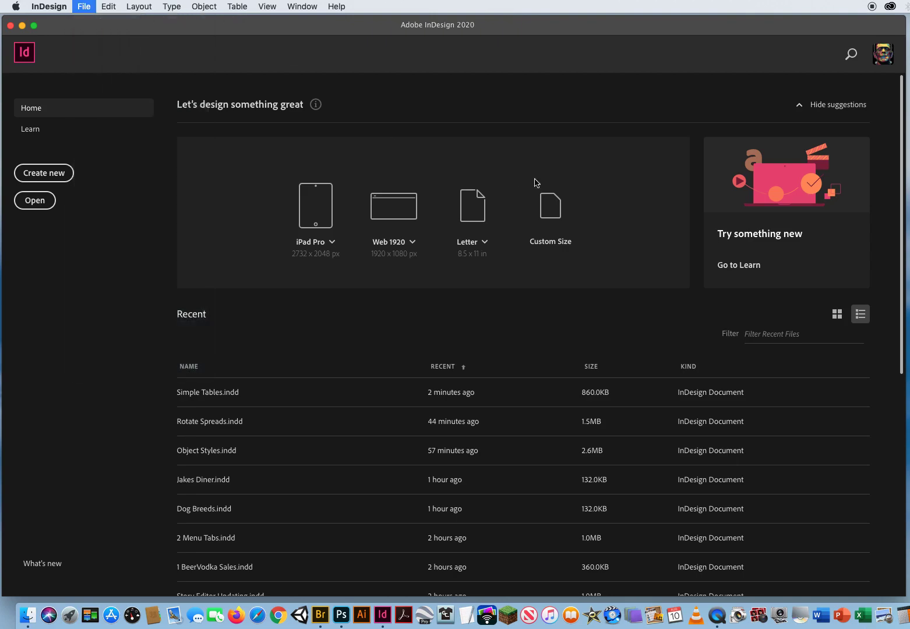
click(553, 100)
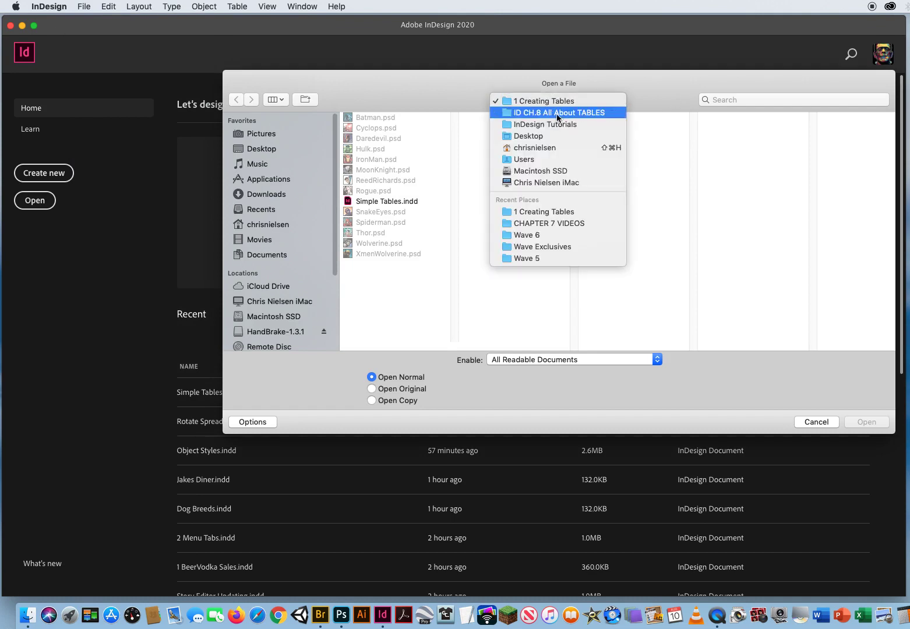
click(552, 111)
click(615, 117)
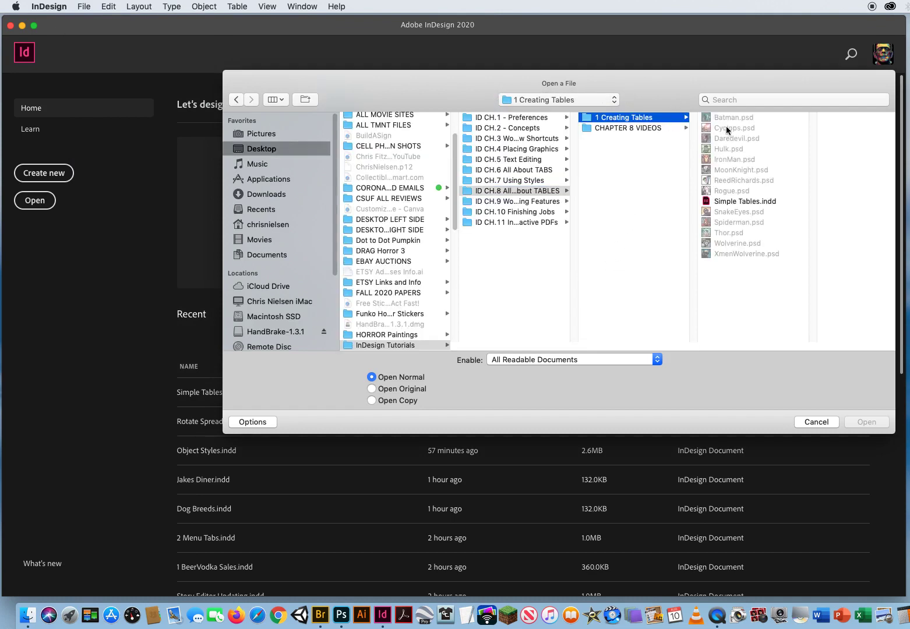
click(729, 202)
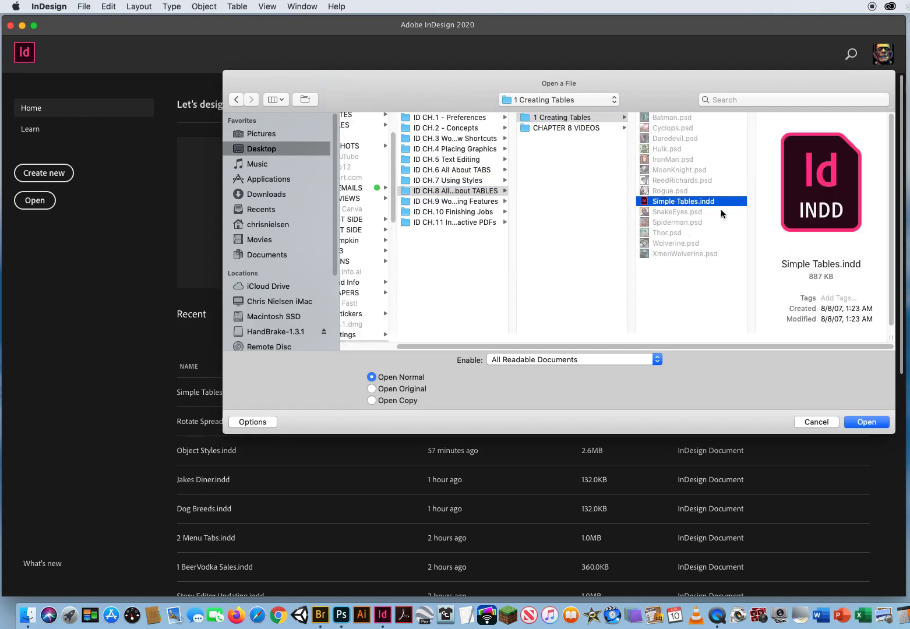
click(865, 425)
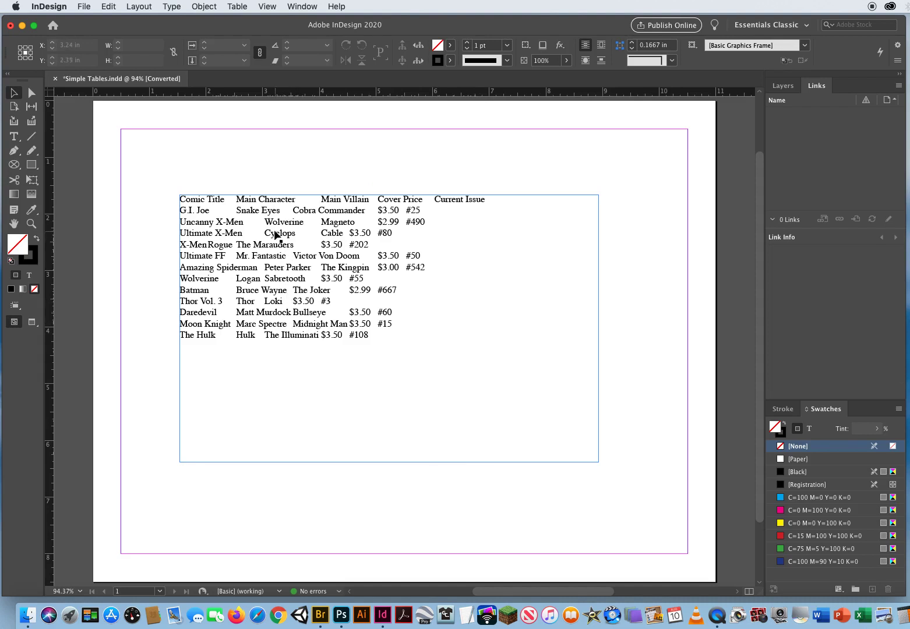
- Move the comic list's text frame lower on the page and draw an empty text frame of the same width above it
drag(277, 235, 271, 329)
click(233, 223)
click(14, 136)
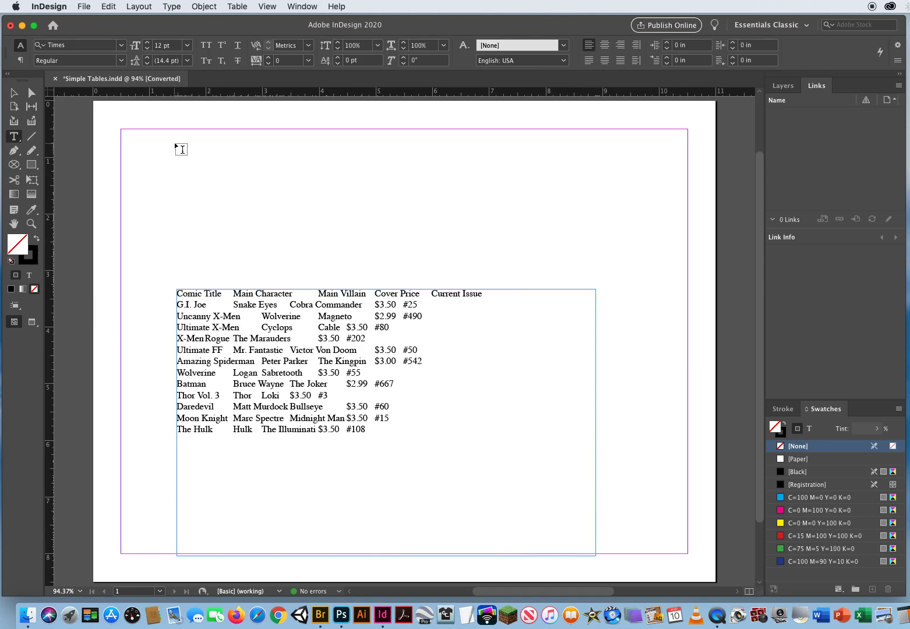
drag(176, 143, 596, 237)
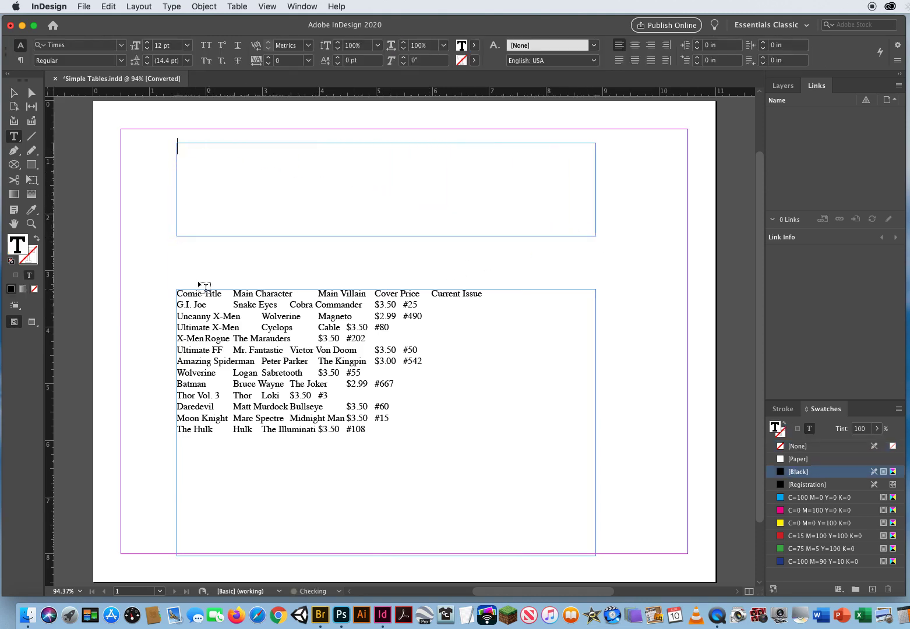
- Enter a tab-separated heading line in the new frame: Comic Title, Main Character, Main Villain, Cover Price, Current Issue
text(Comic Title	Main Character)
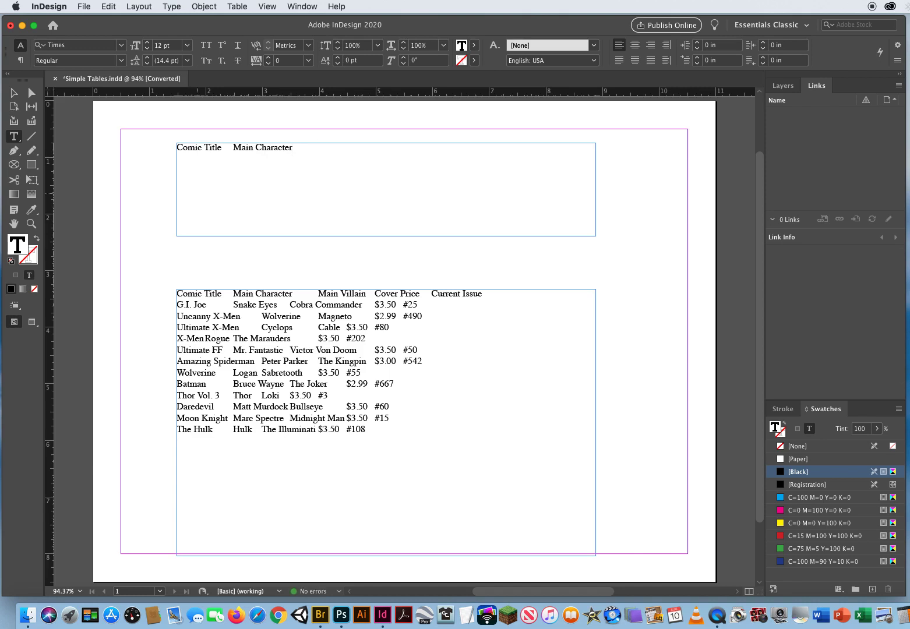
key(Tab)
text(Main Villain)
key(Tab)
text(Cover Price)
key(Tab)
text(Current)
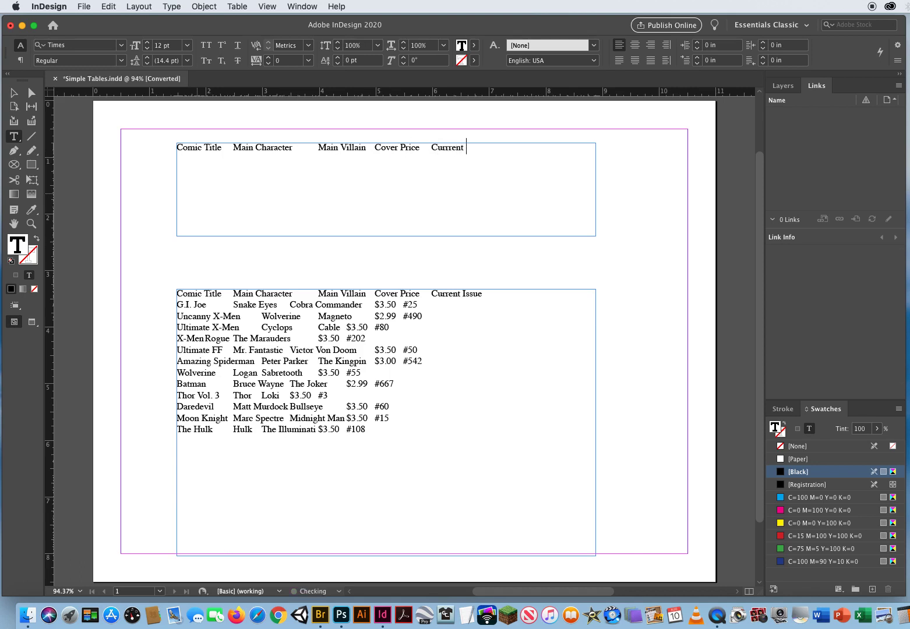
key(BackSpace)
key(BackSpace)
key(BackSpace)
text(ent Issue)
- Add a second tab-separated line reading G.I. Joe, Snake Eyes, Cobra Commander, $3.50, #275
key(Return)
text(G.I. Joe)
key(Tab)
text(Snake Eyes)
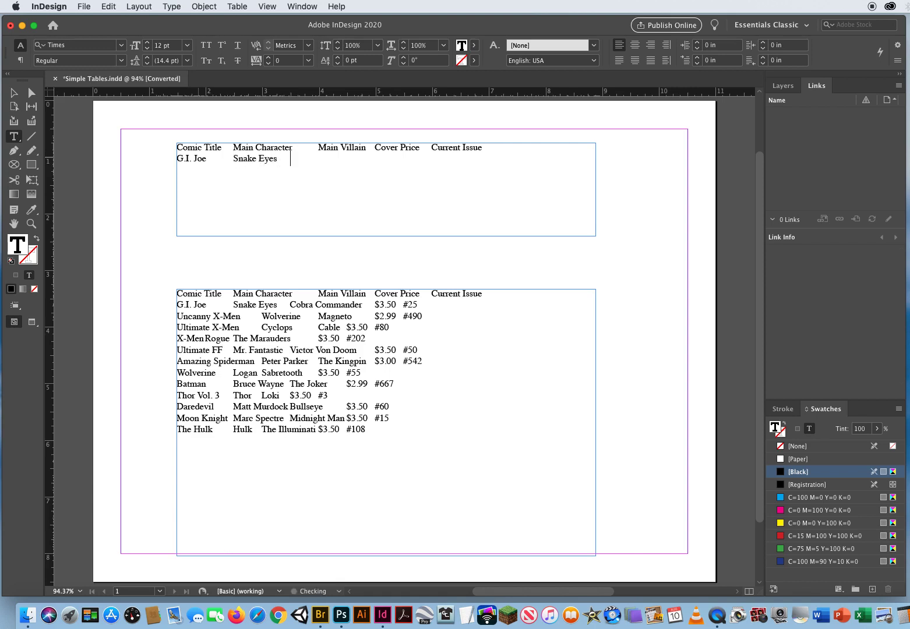
text(Cobra Commande)
text($3.50	)
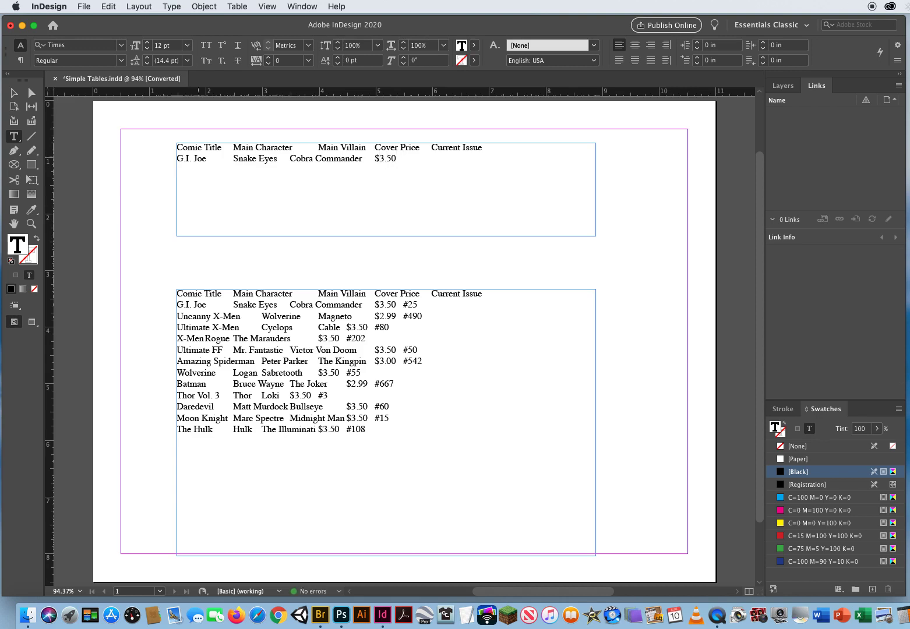
text(#275)
- Add a third tab-separated line reading Uncanny X-Men, Wolverine, Magneto, $4.50, #150
key(Return)
text(Uncanny X-Men)
key(Tab)
text(Wolverine)
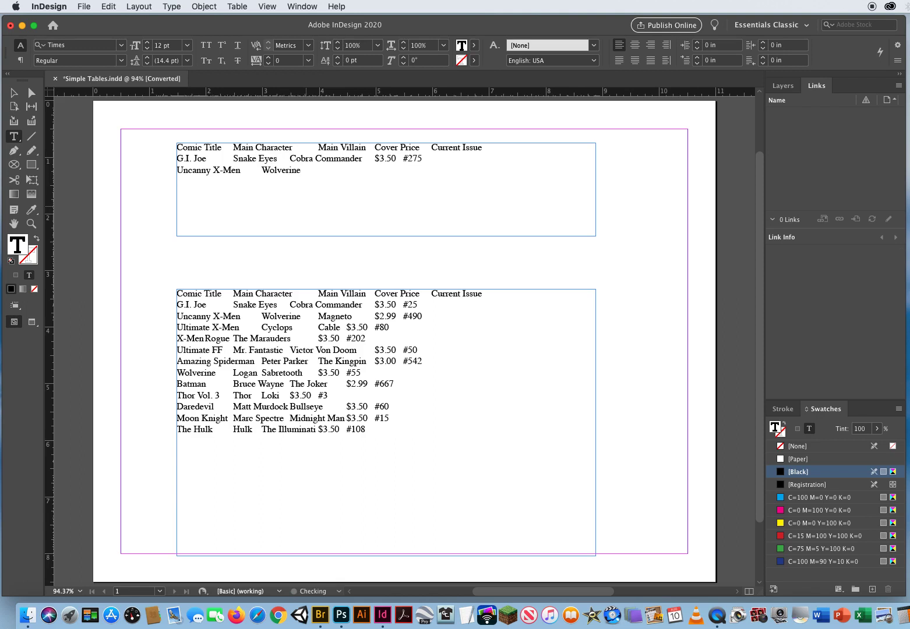
key(Tab)
text(Magneto	$4.50)
key(Tab)
text(#150)
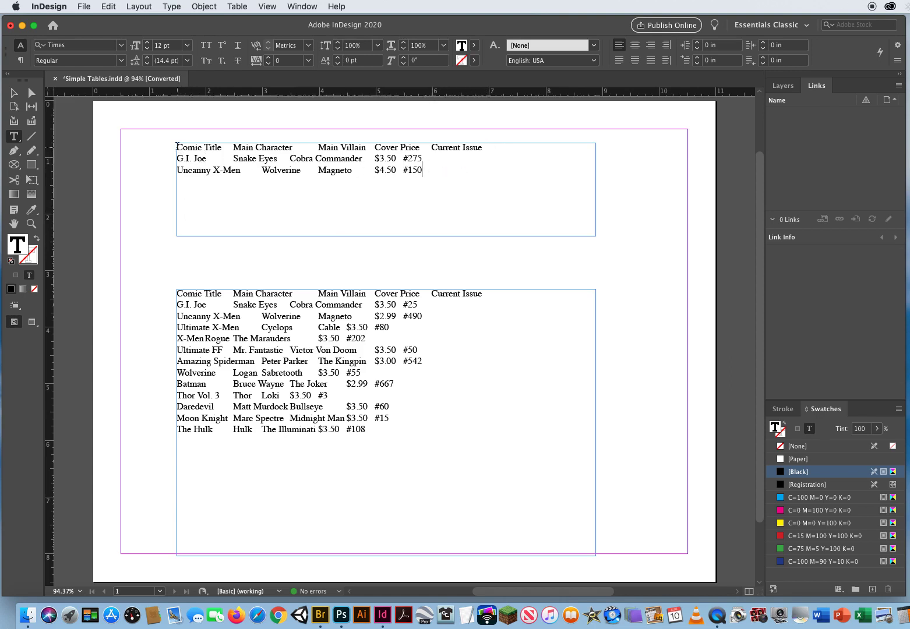
- Convert the three typed lines to a table with Tab column separators, Paragraph row separators and the Basic Table style
drag(177, 145, 473, 175)
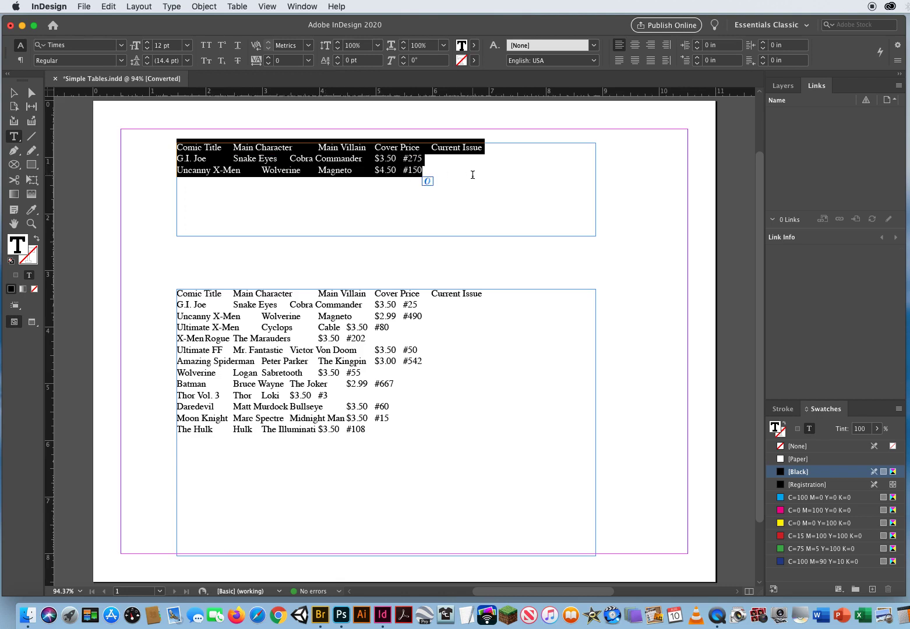
click(237, 7)
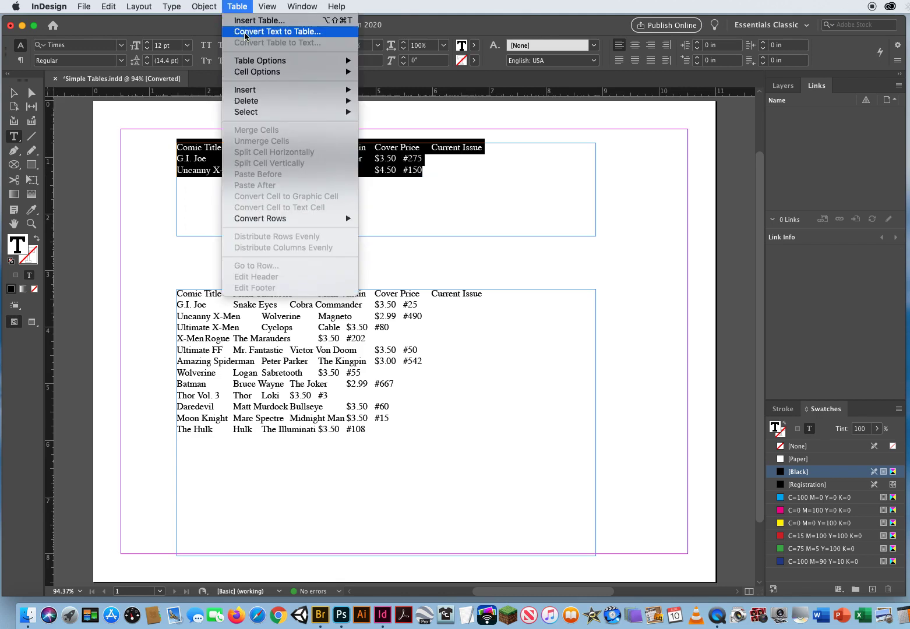
click(245, 33)
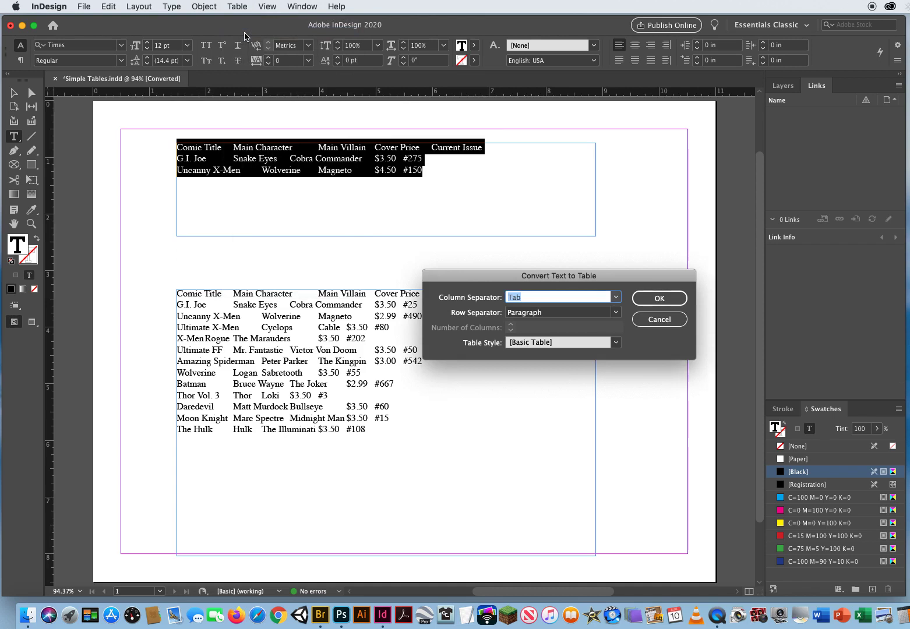
drag(469, 272, 283, 242)
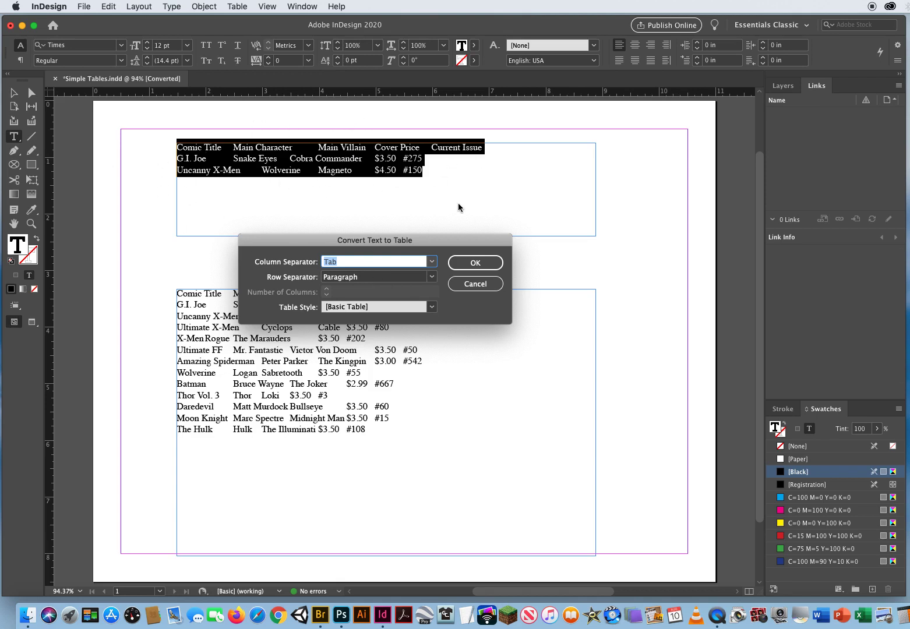
click(476, 264)
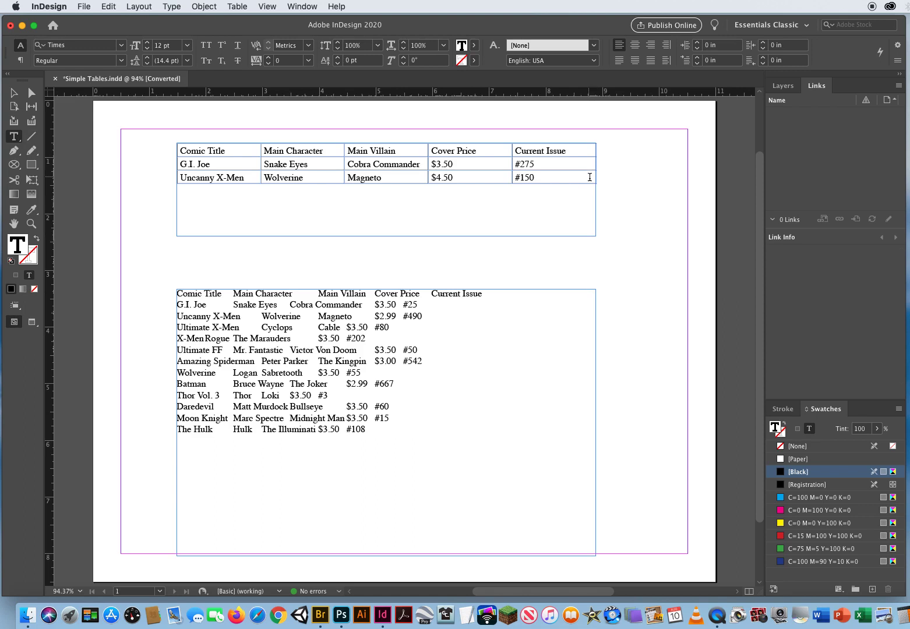
- Enlarge the sample table to rows about 0.5 in high, and center the text in all cells horizontally and vertically
drag(595, 182, 600, 228)
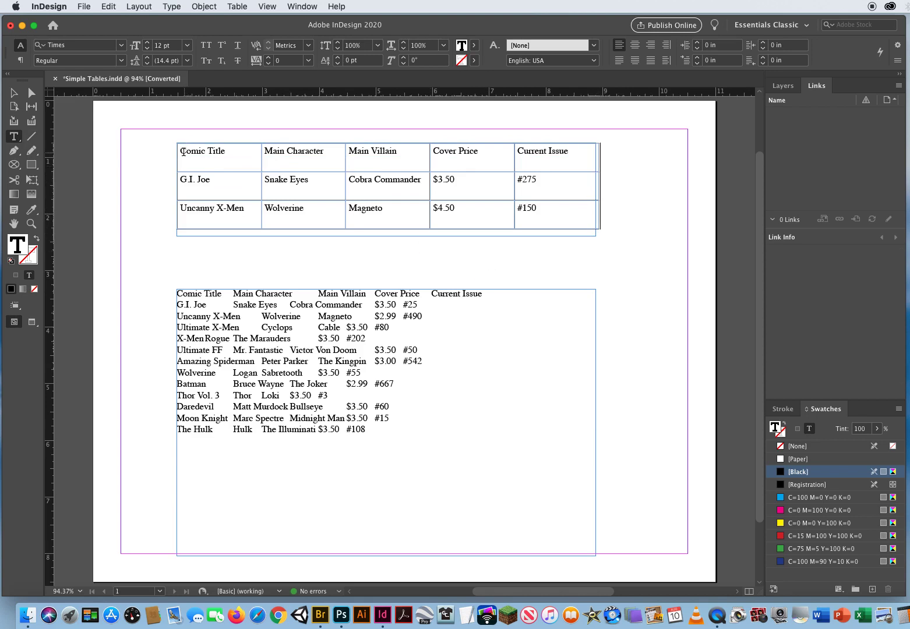
drag(183, 150, 354, 199)
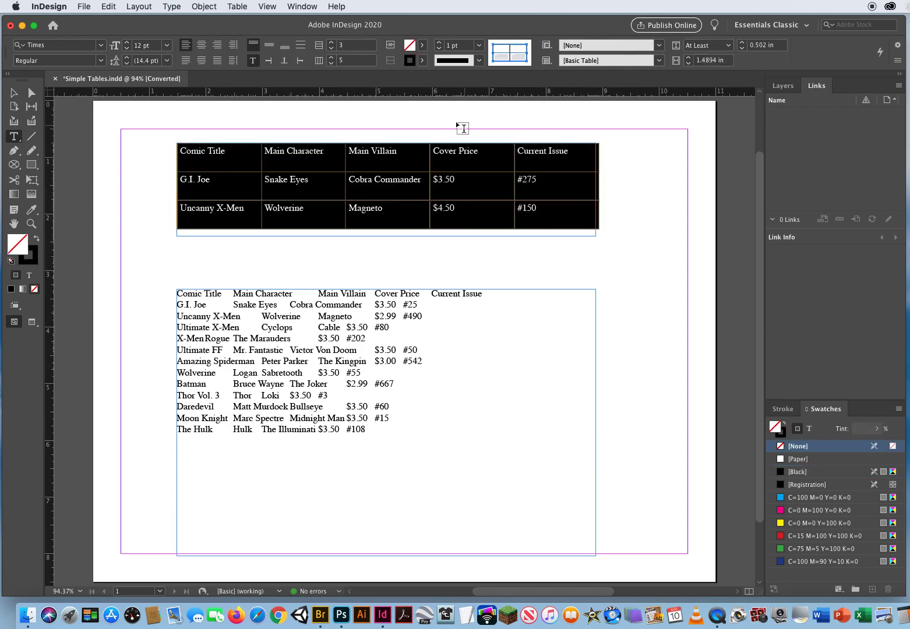
click(201, 46)
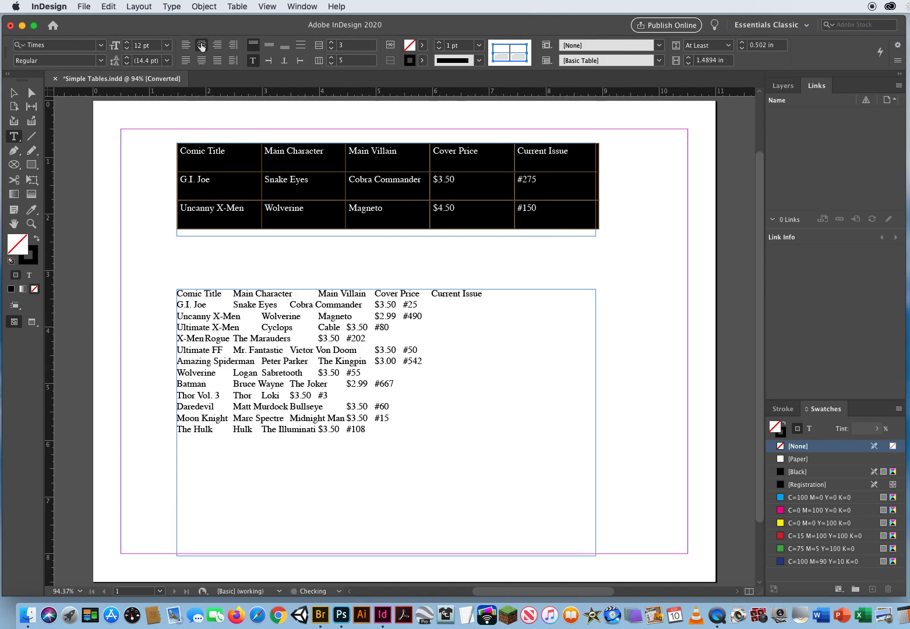
click(268, 49)
click(163, 176)
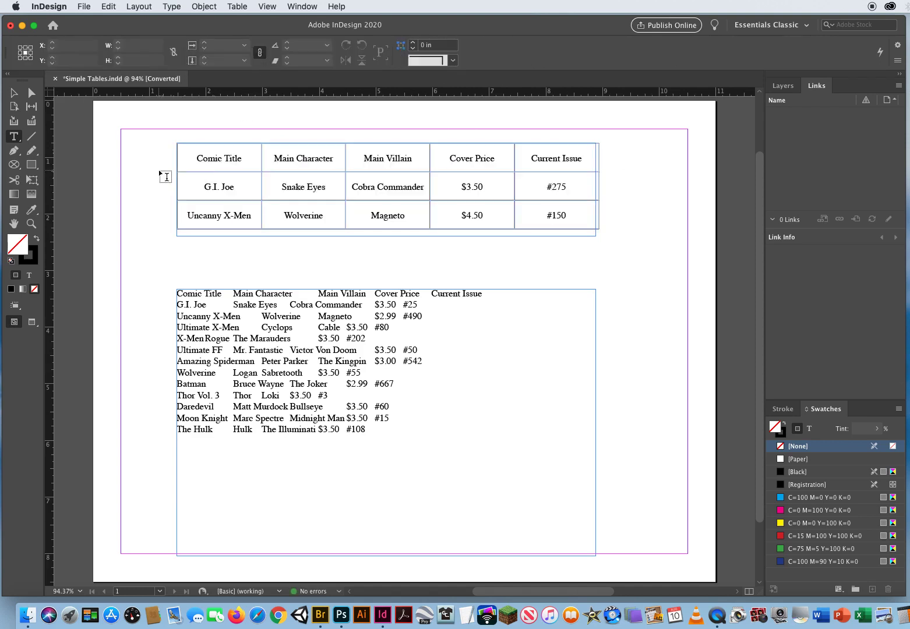
- Delete the text frame that holds the three-row sample table
click(14, 92)
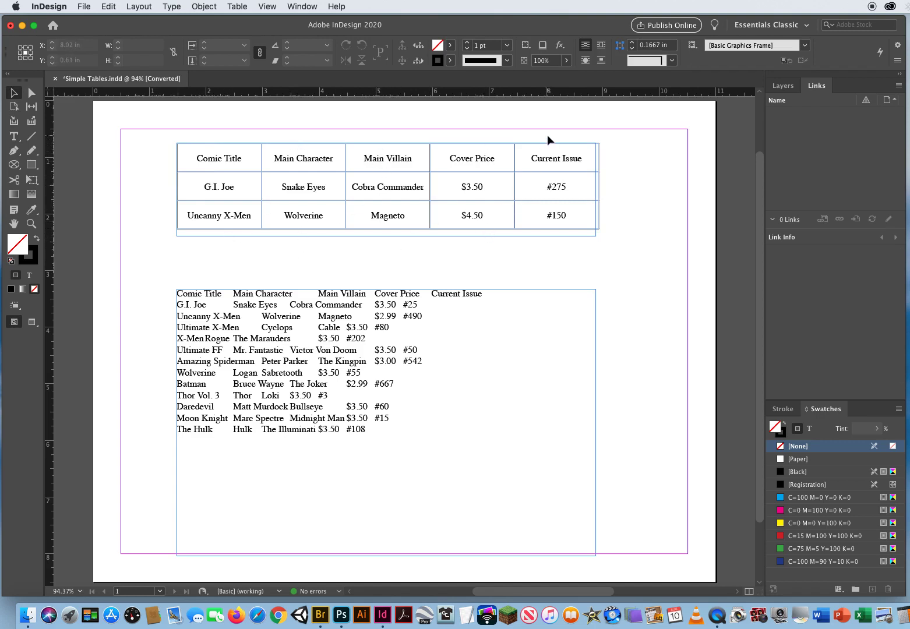
click(185, 178)
key(Delete)
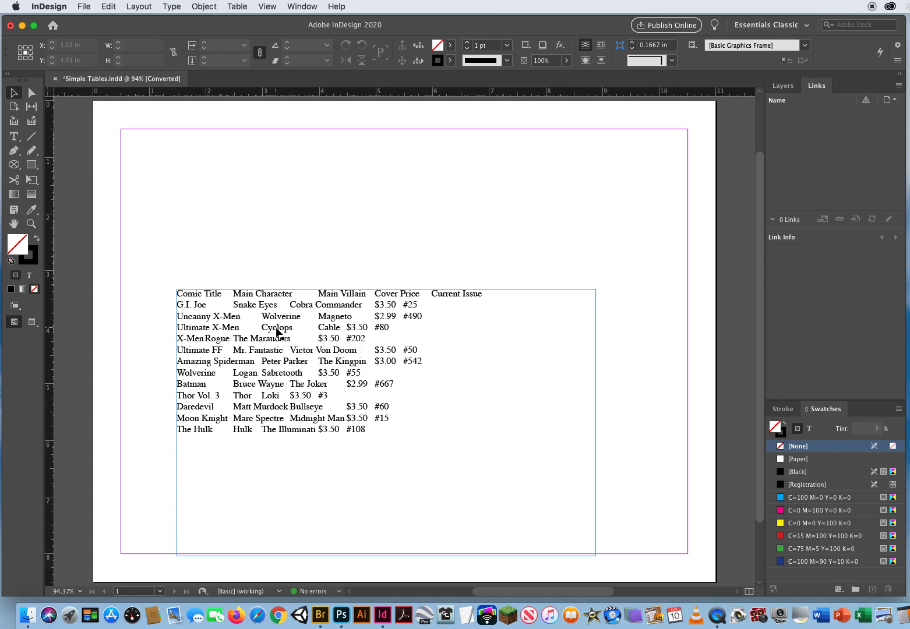
- Move the comic list's text frame up the page, centering it at about X 5.05 in, Y 3.29 in
drag(274, 329, 267, 193)
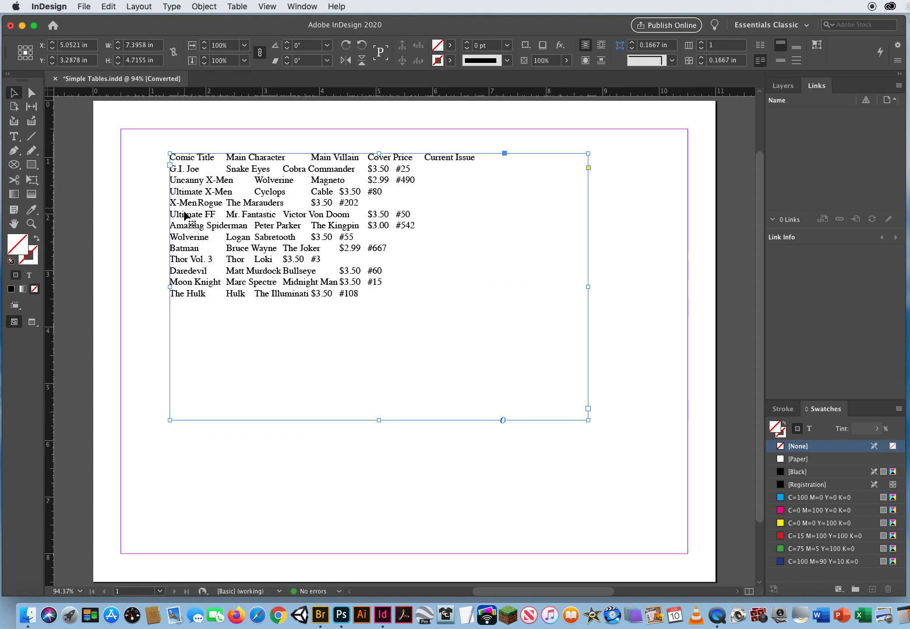
click(330, 461)
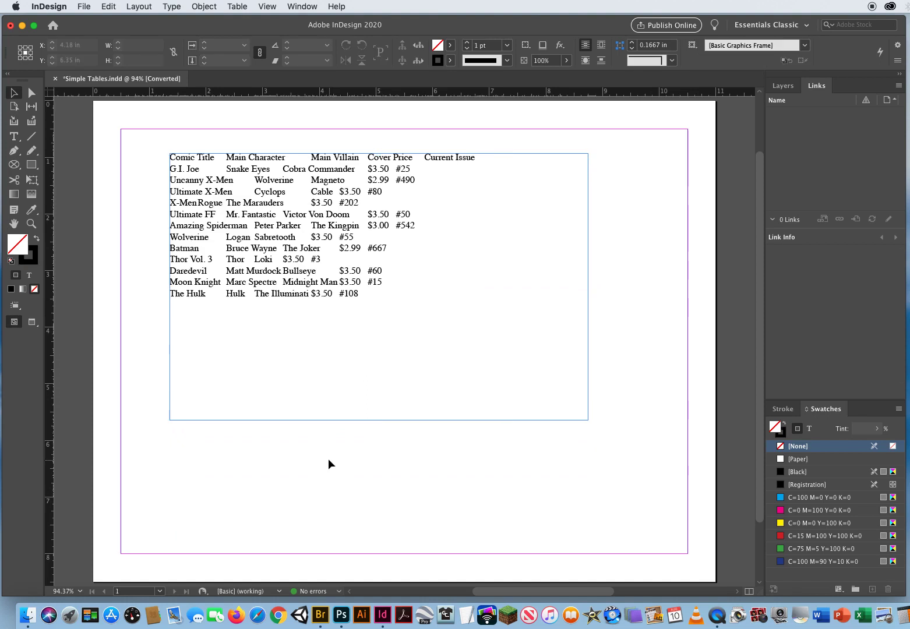
- Change the document's page size to 18 in wide by 24 in high
click(31, 223)
alt+click(385, 320)
alt+click(385, 320)
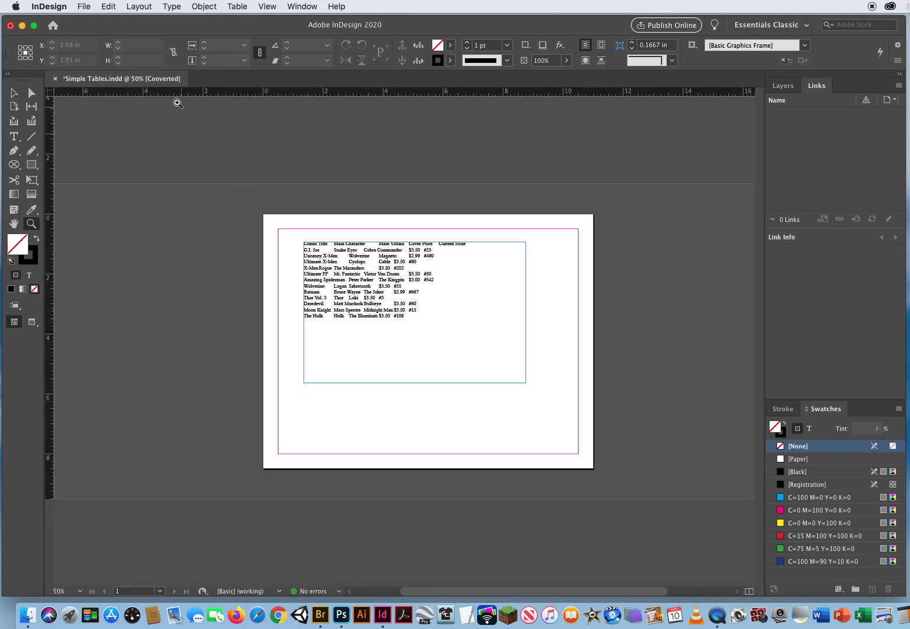
click(85, 6)
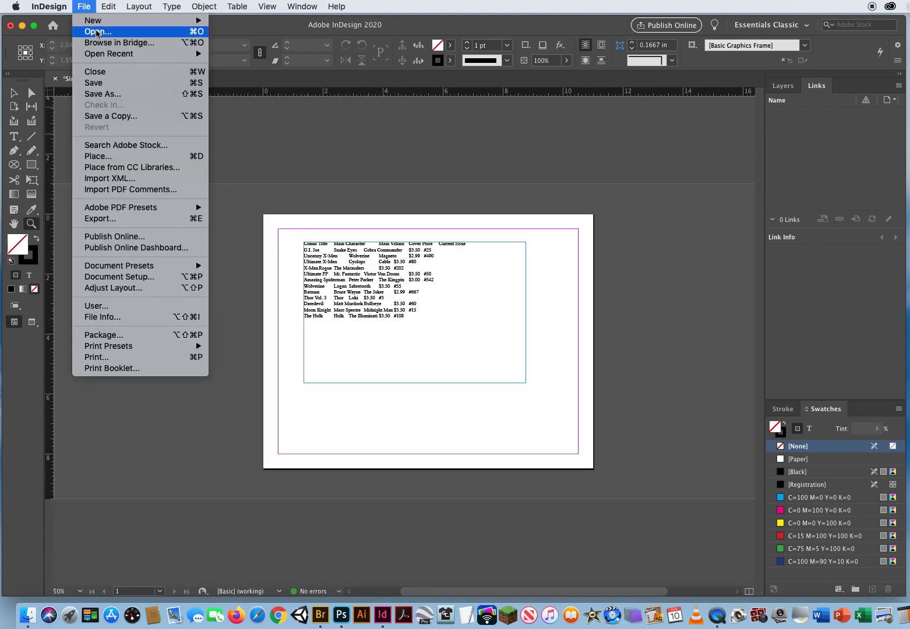
click(152, 282)
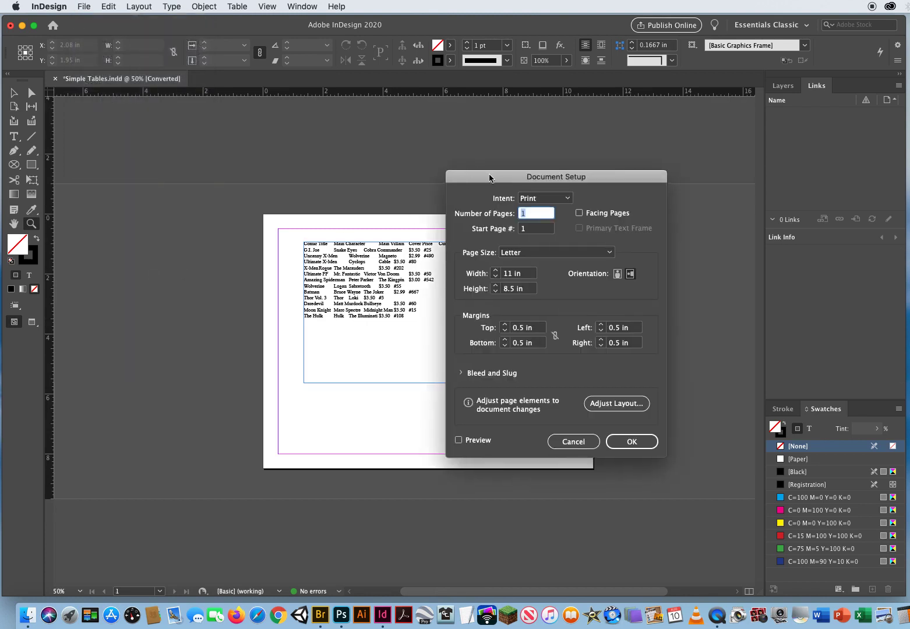
drag(491, 178, 400, 151)
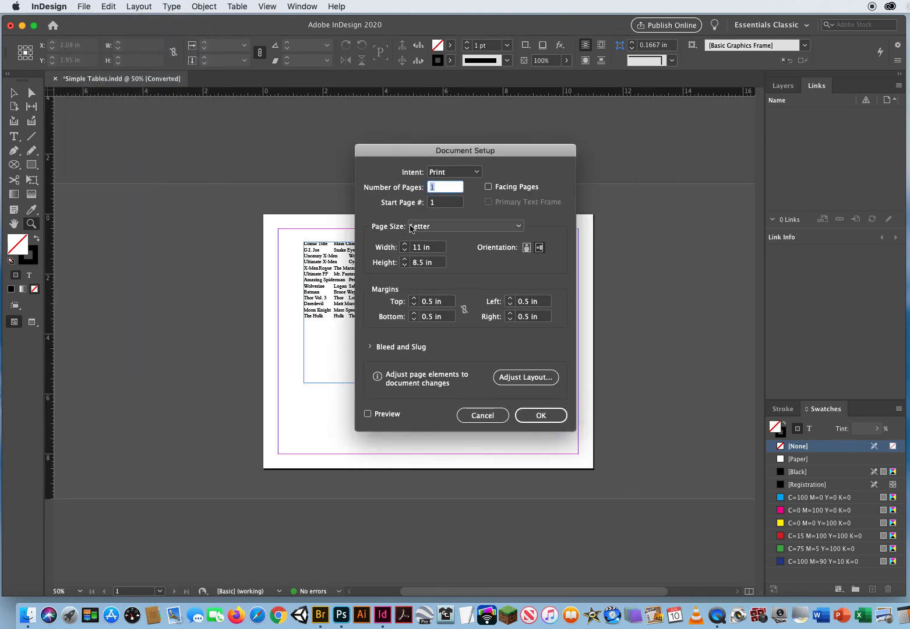
click(439, 249)
drag(438, 249, 384, 248)
text(18)
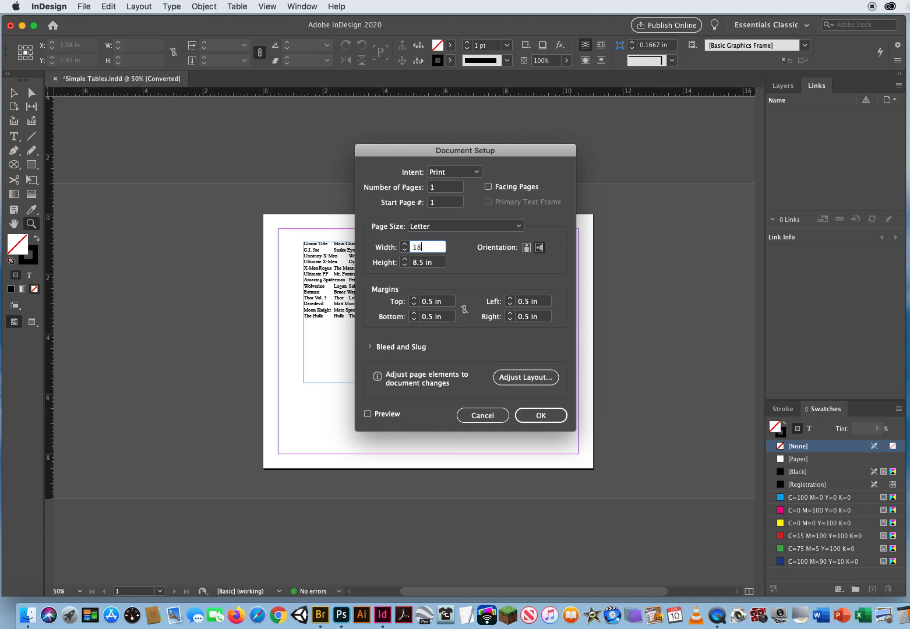
drag(445, 263, 383, 265)
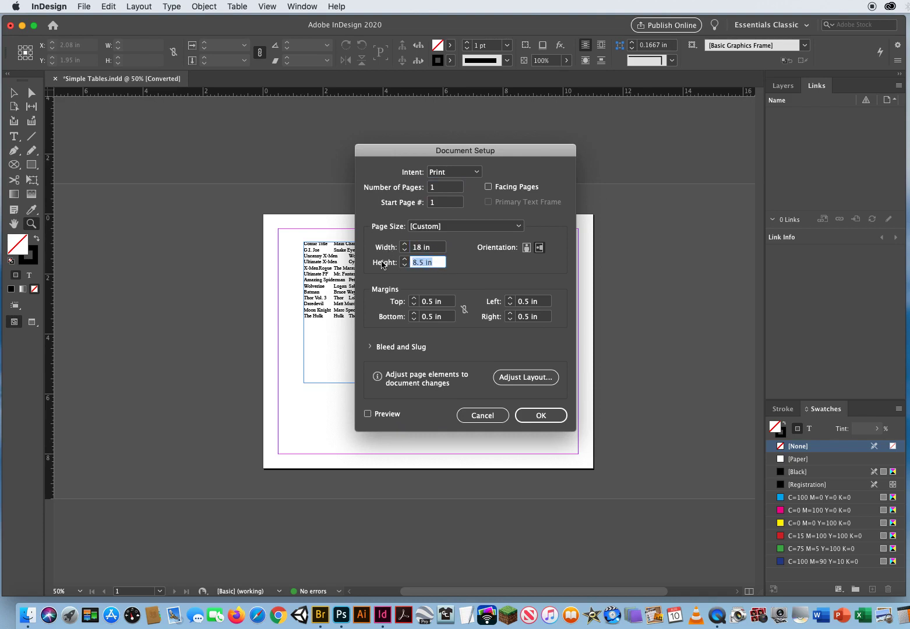
text(24)
click(540, 419)
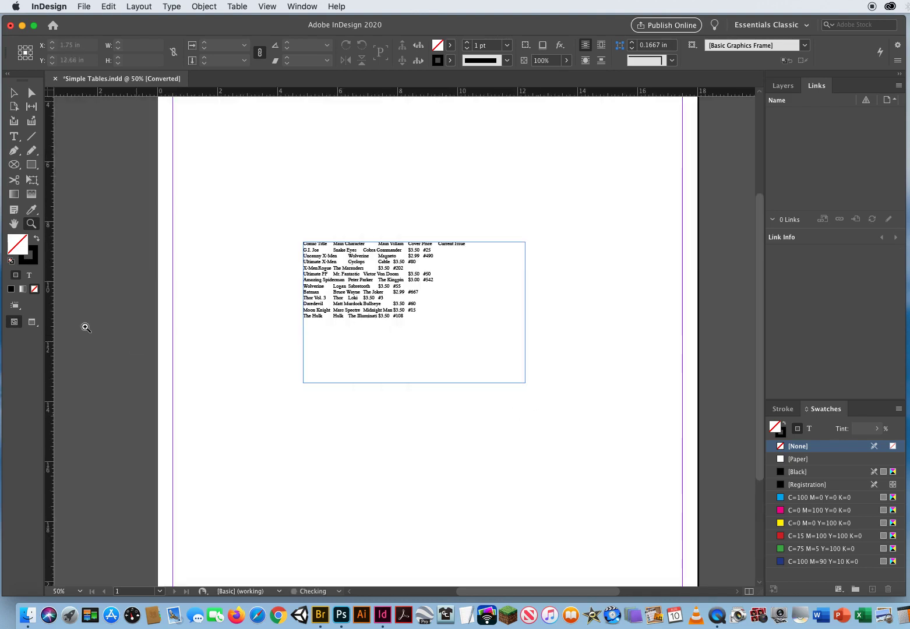
alt+click(300, 301)
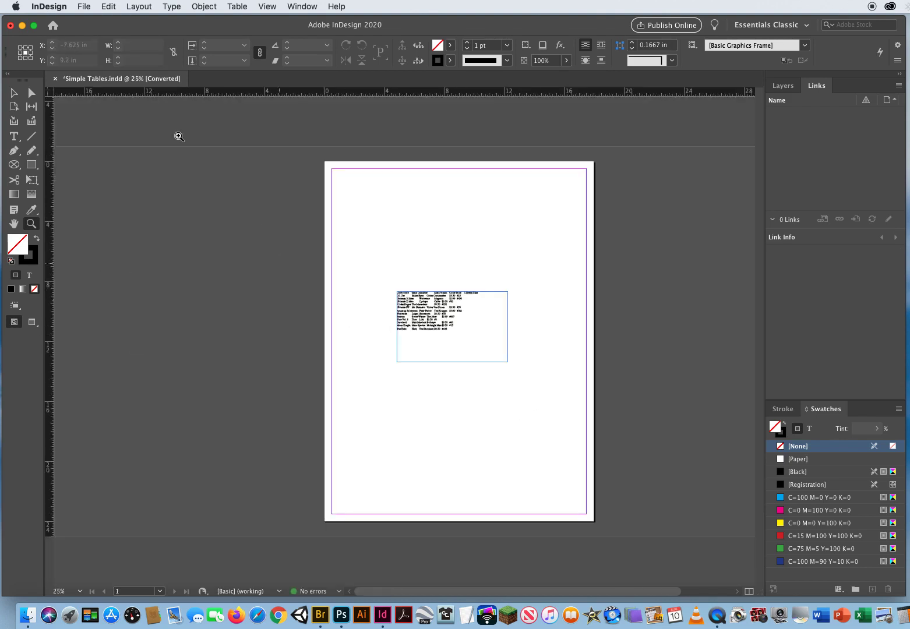
- Move the comic list's text frame toward the page's upper-left area and enlarge it to about 14.6 in wide by 21.55 in high
click(14, 92)
drag(439, 318, 397, 210)
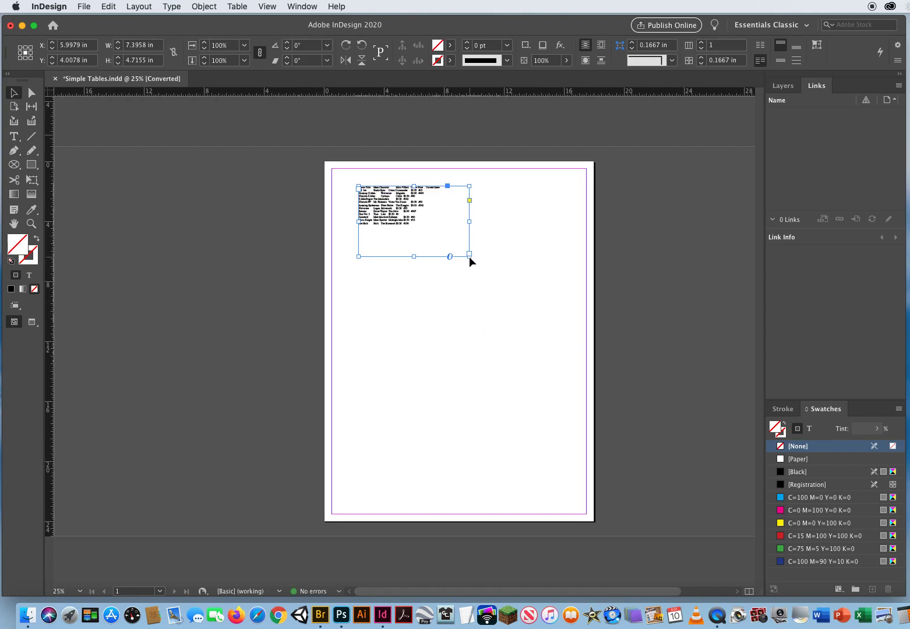
drag(469, 257, 578, 509)
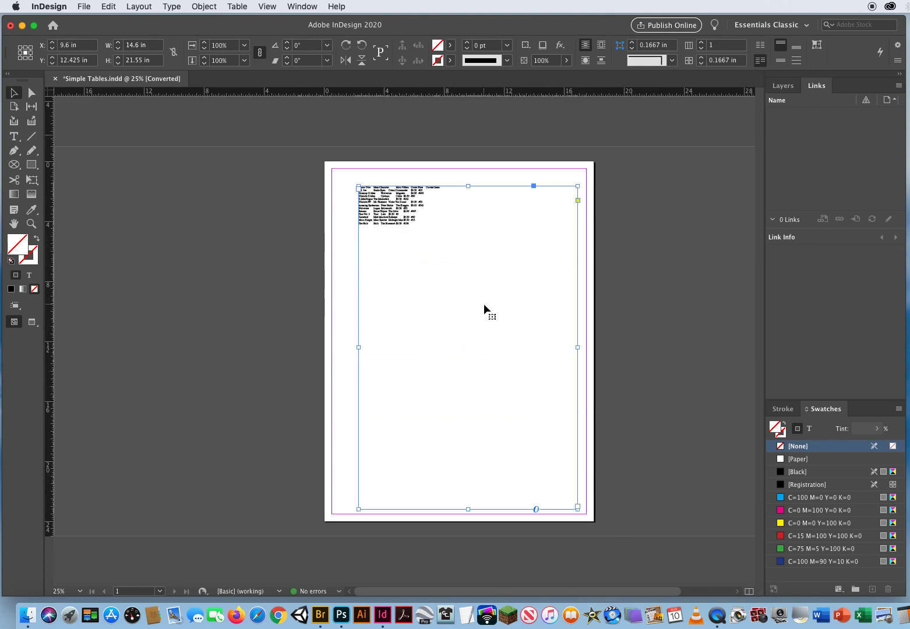
- Convert the entire comic list text to a table with Tab as column separator, Paragraph as row separator and the [Basic Table] style
click(14, 137)
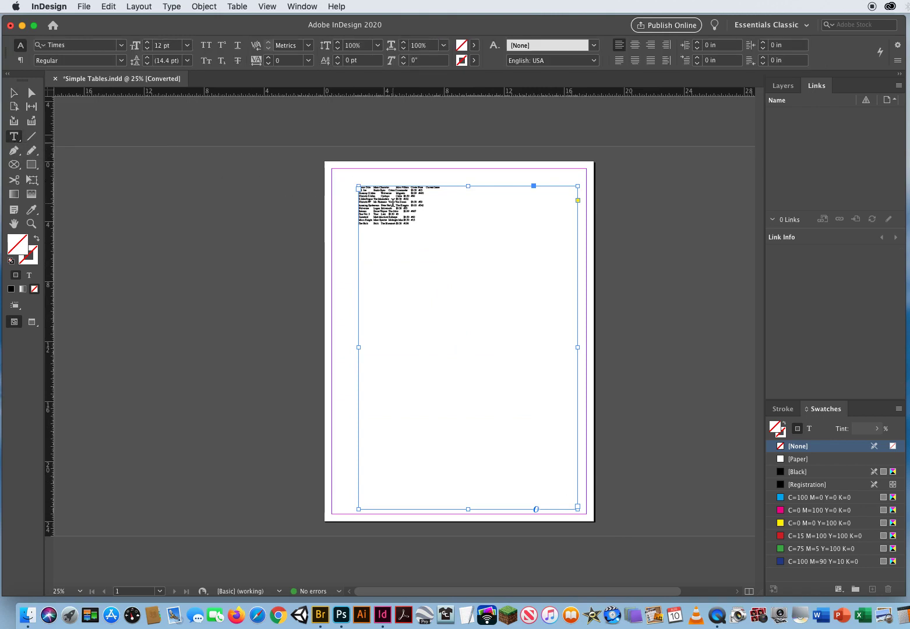
drag(434, 235, 322, 169)
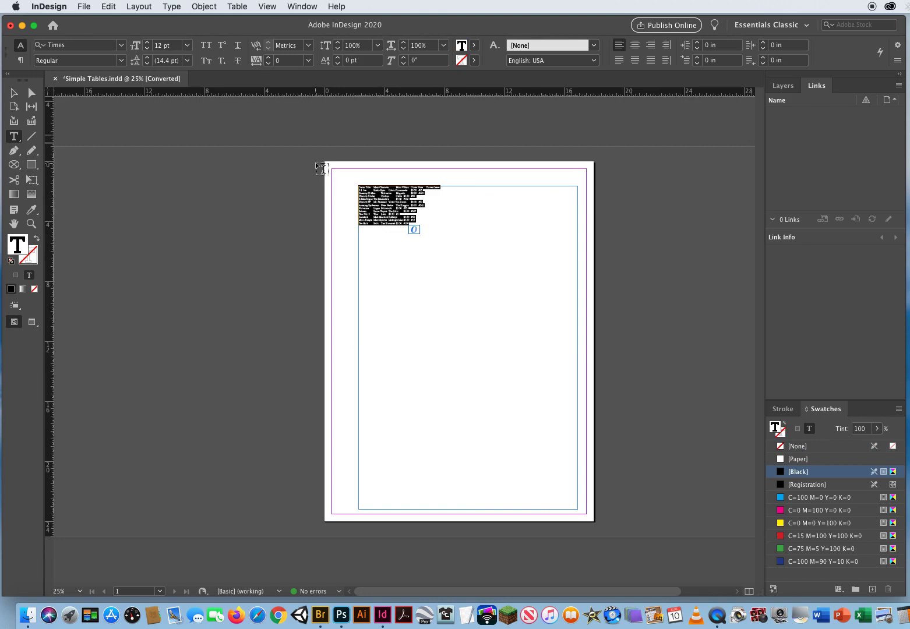
click(235, 7)
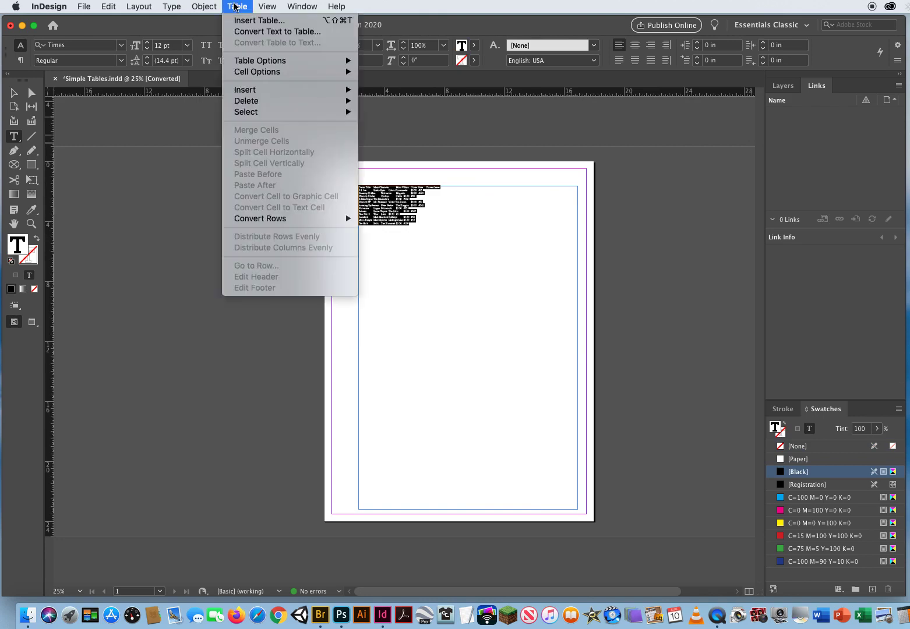
click(247, 33)
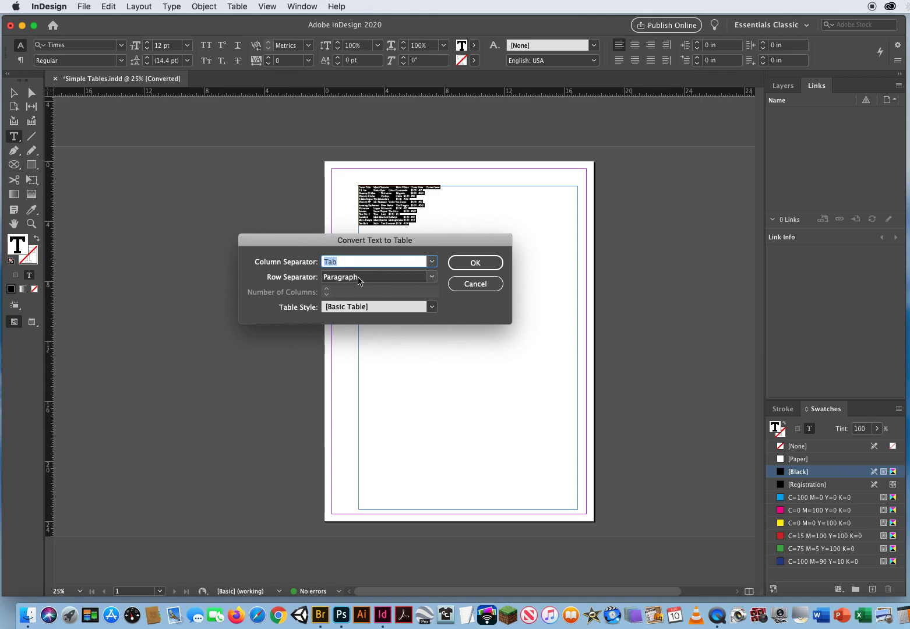
click(470, 264)
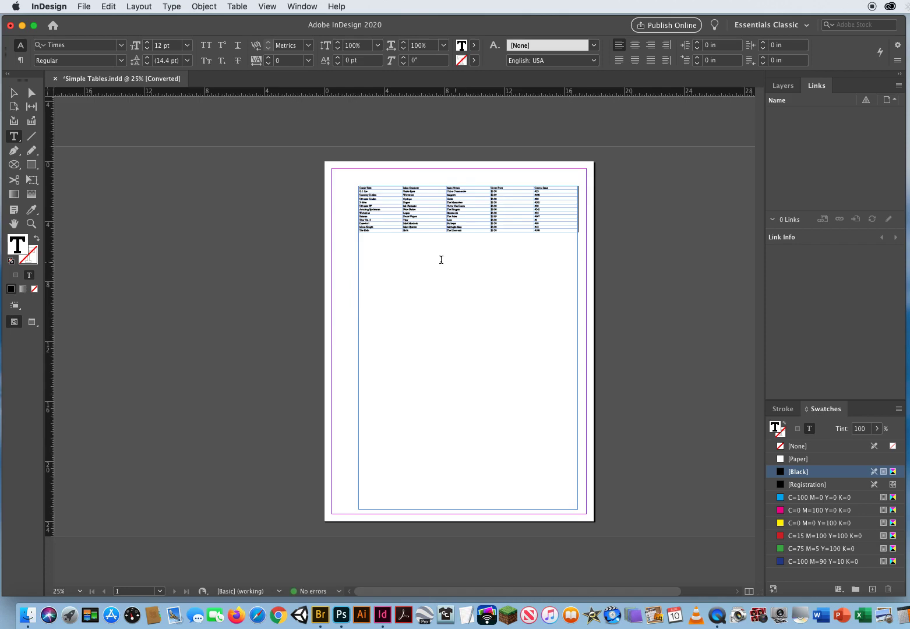
- Enlarge the comic table proportionally across its cells to nearly fill the frame's height, with rows about 1.63 in high and columns about 2.61 in wide
click(32, 224)
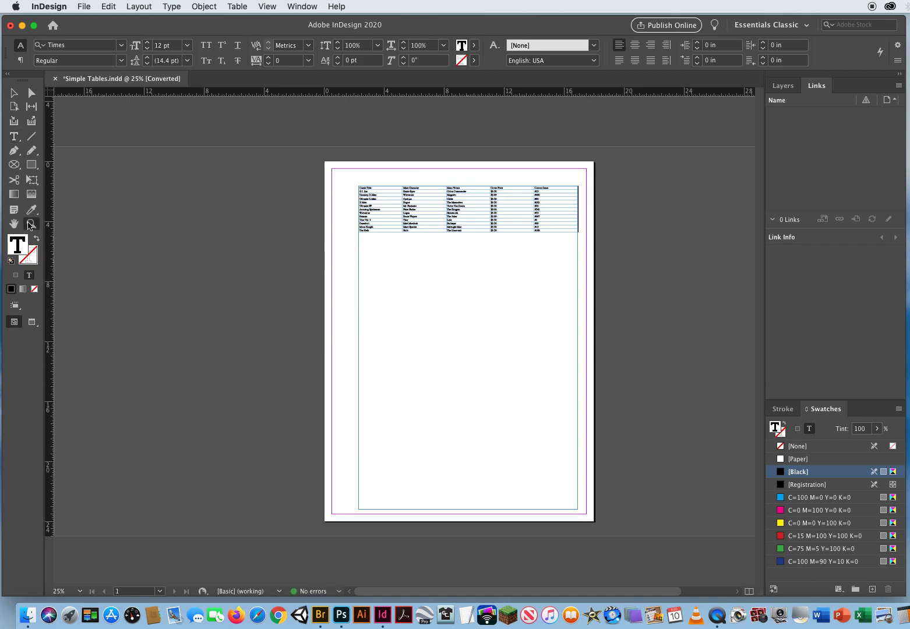
click(460, 274)
click(402, 268)
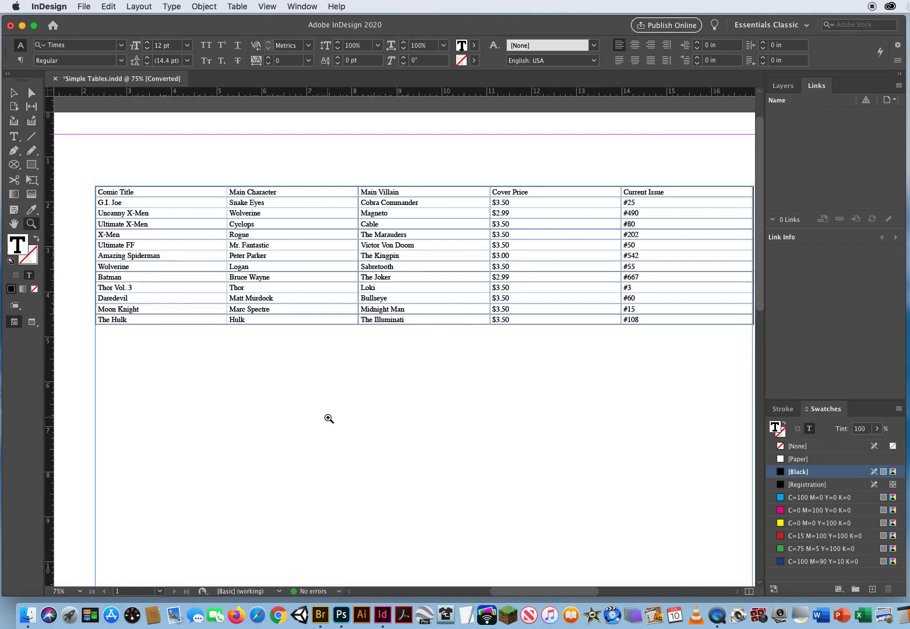
click(13, 94)
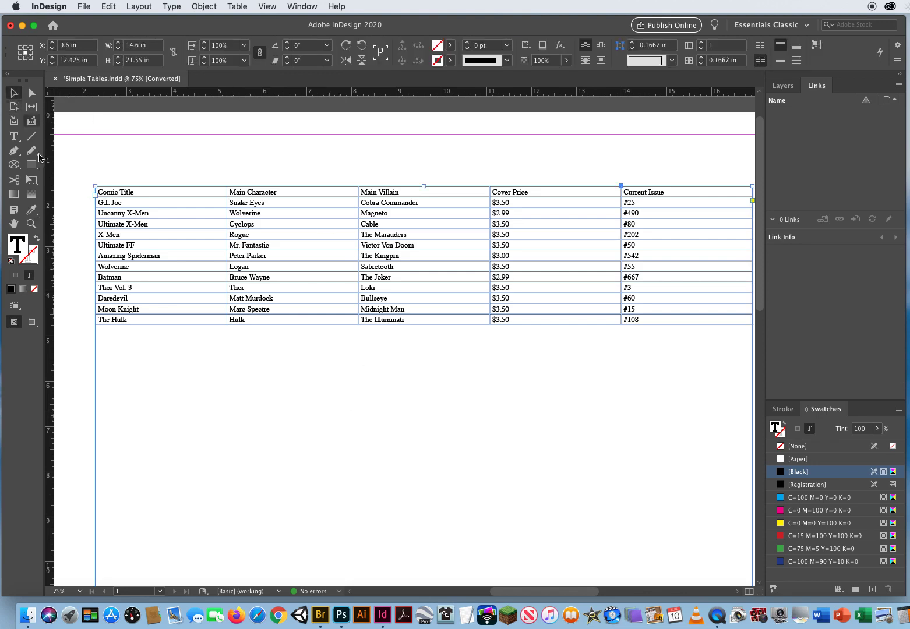
key(z)
alt+click(396, 264)
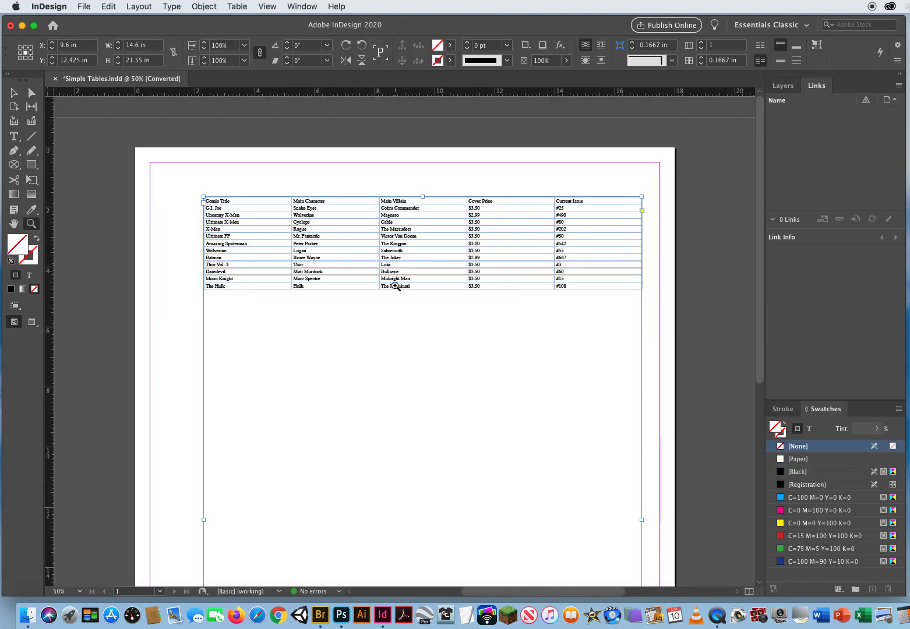
scroll(393, 216, right, 2)
scroll(392, 217, down, 1)
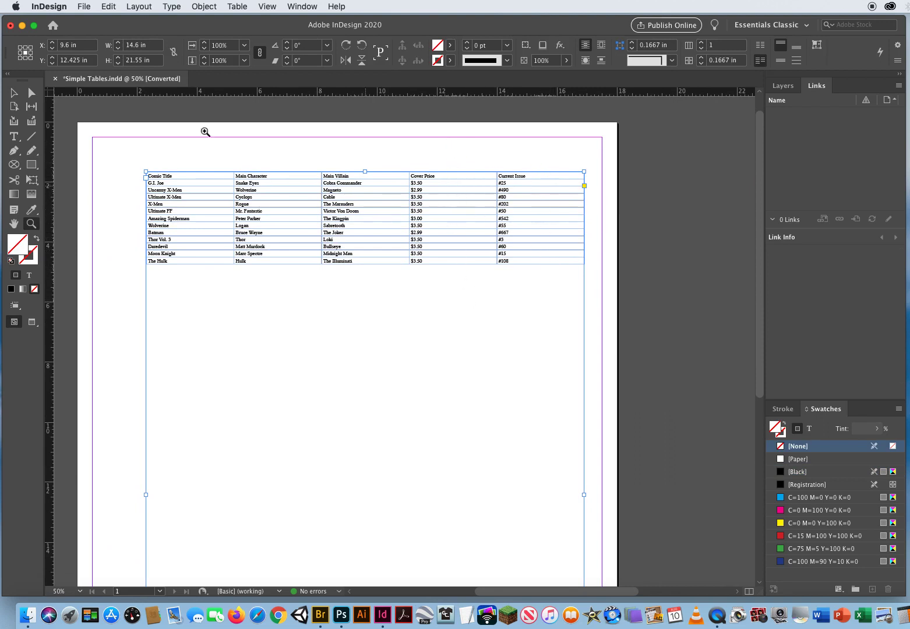
click(14, 137)
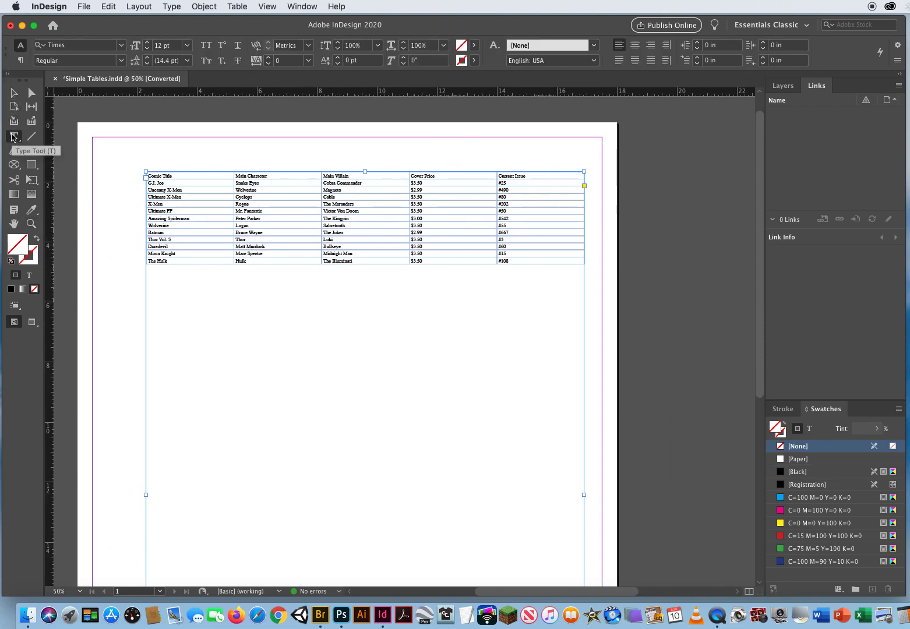
click(447, 239)
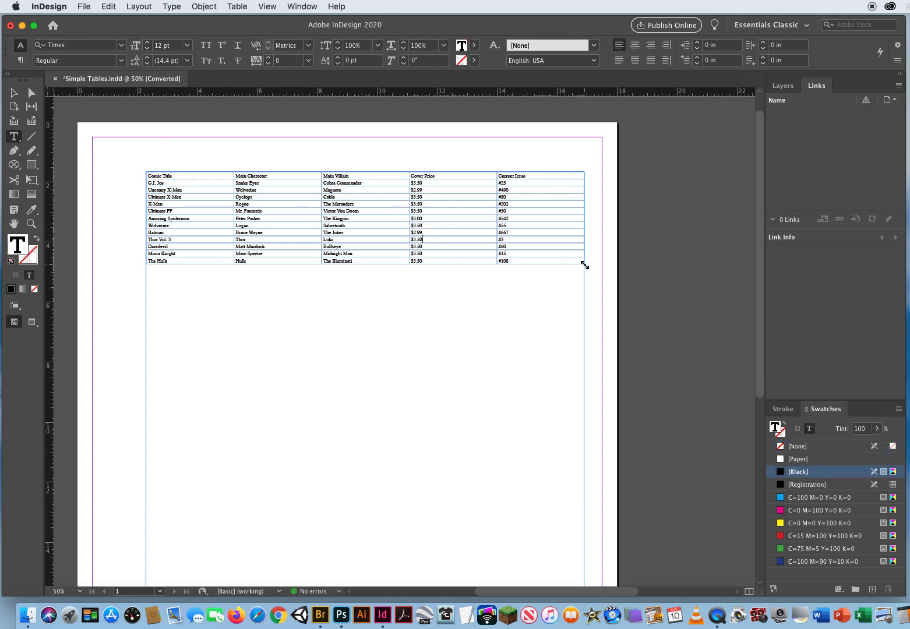
drag(584, 265, 551, 561)
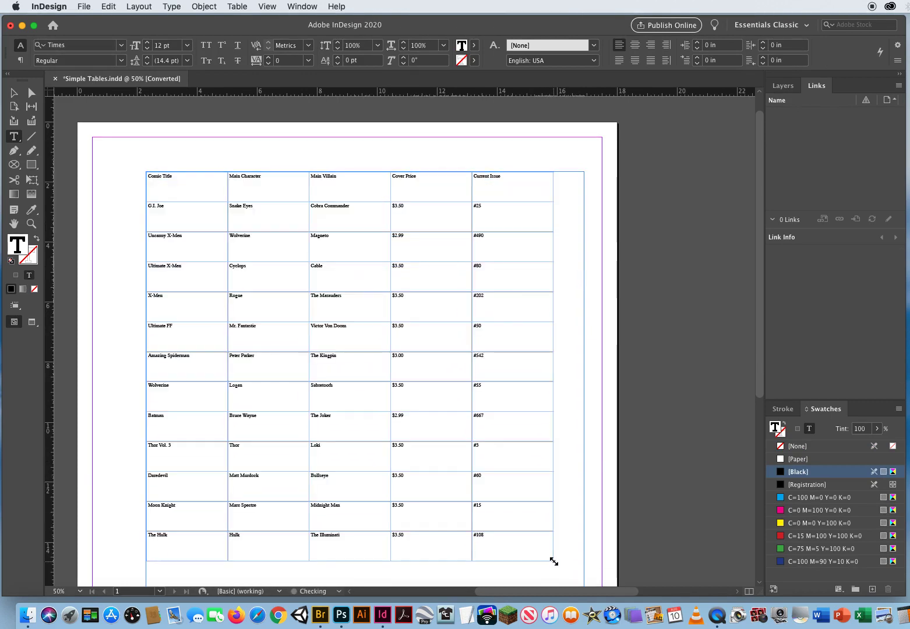
scroll(758, 292, down, 10)
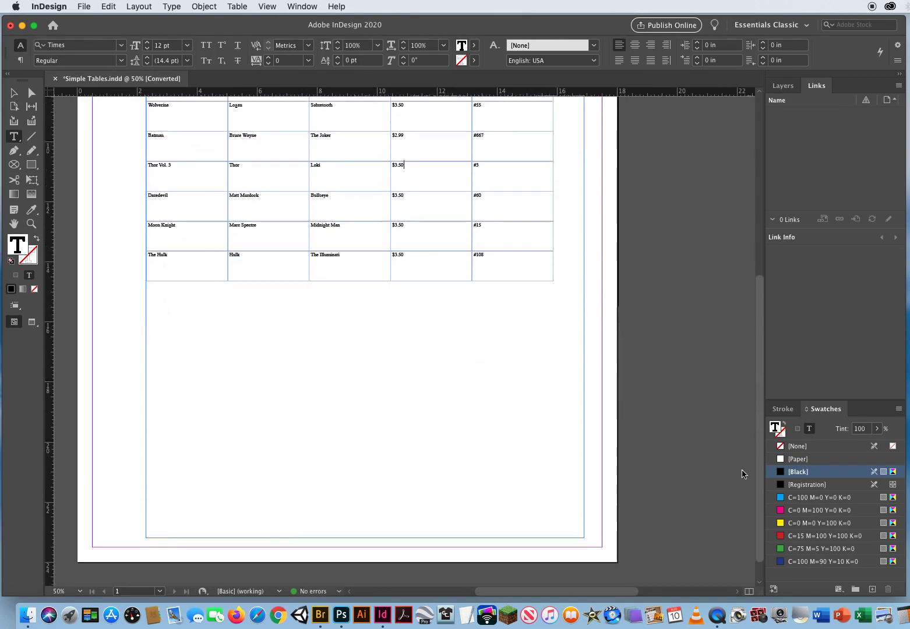
drag(548, 252, 539, 500)
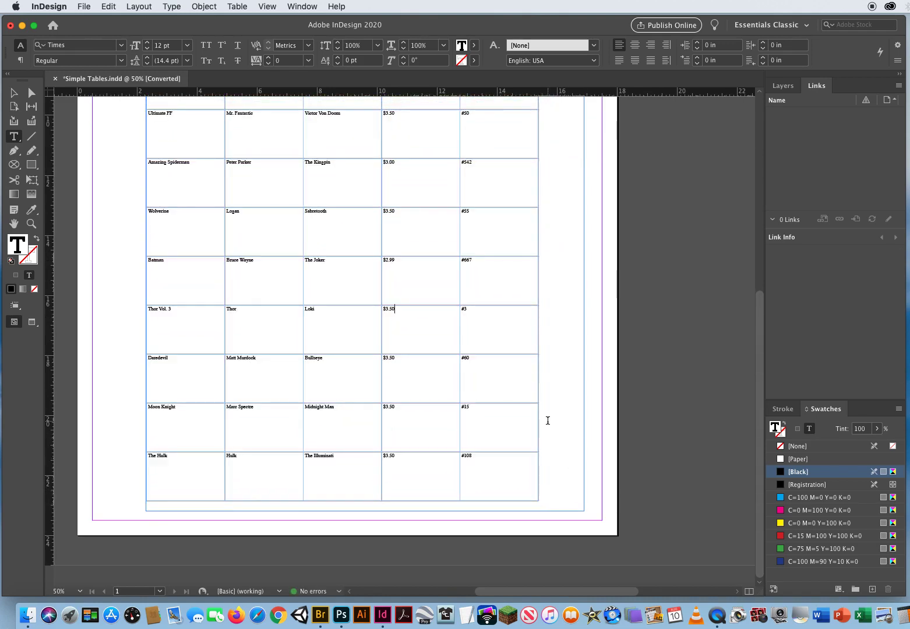
- Set the text in all cells of the comic table to Arial Bold
drag(759, 344, 726, 172)
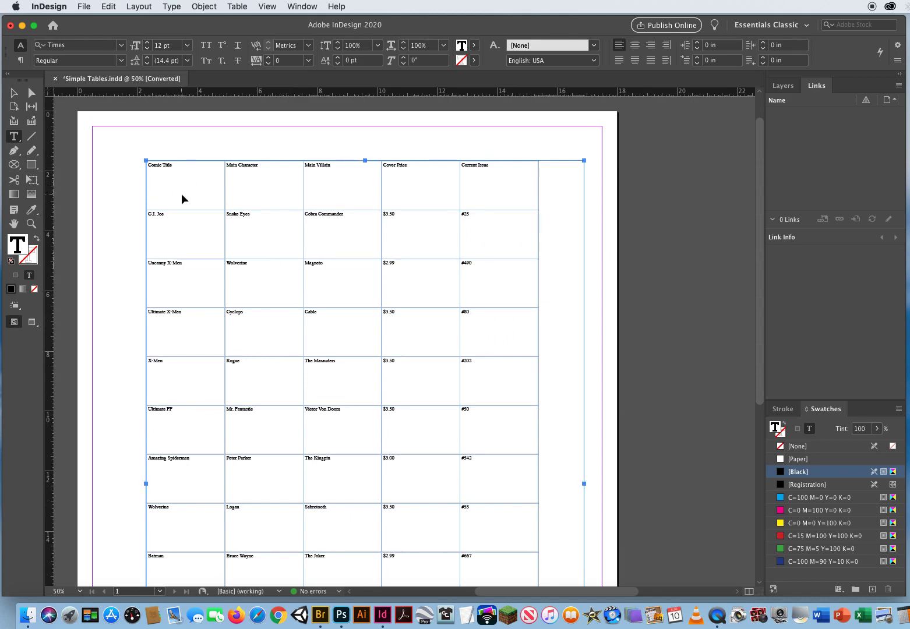
key(super+a)
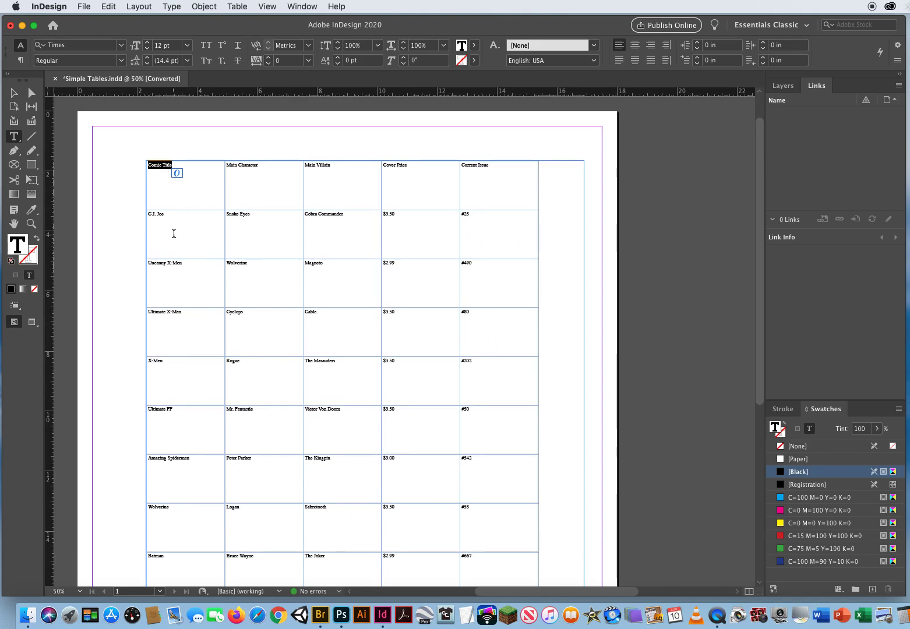
click(162, 197)
drag(148, 166, 519, 487)
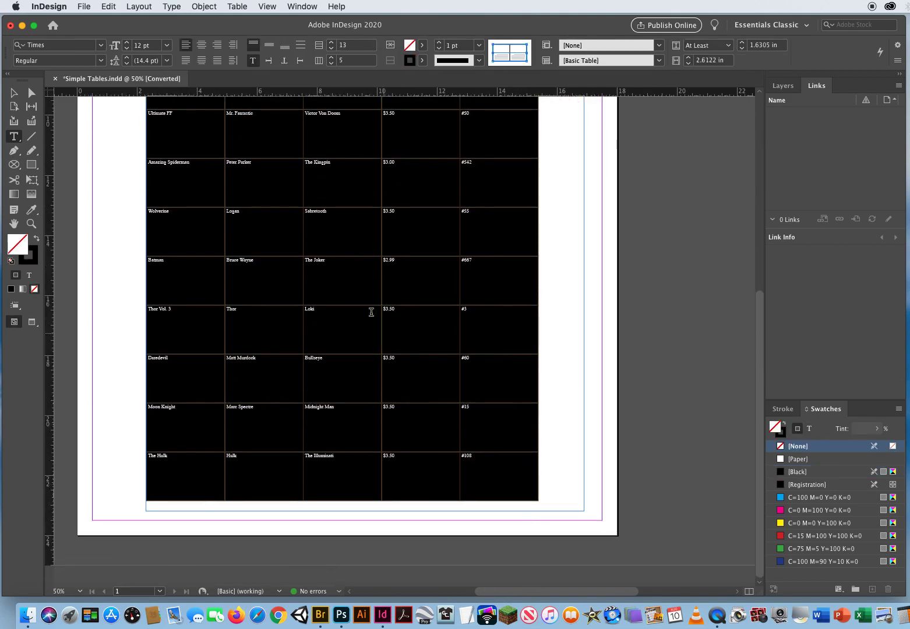
click(87, 44)
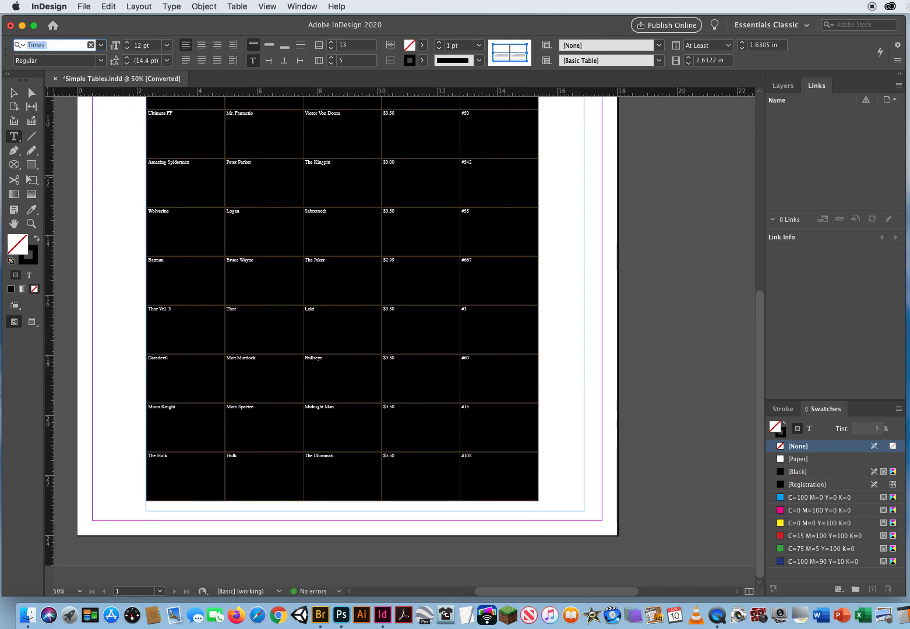
text(ari)
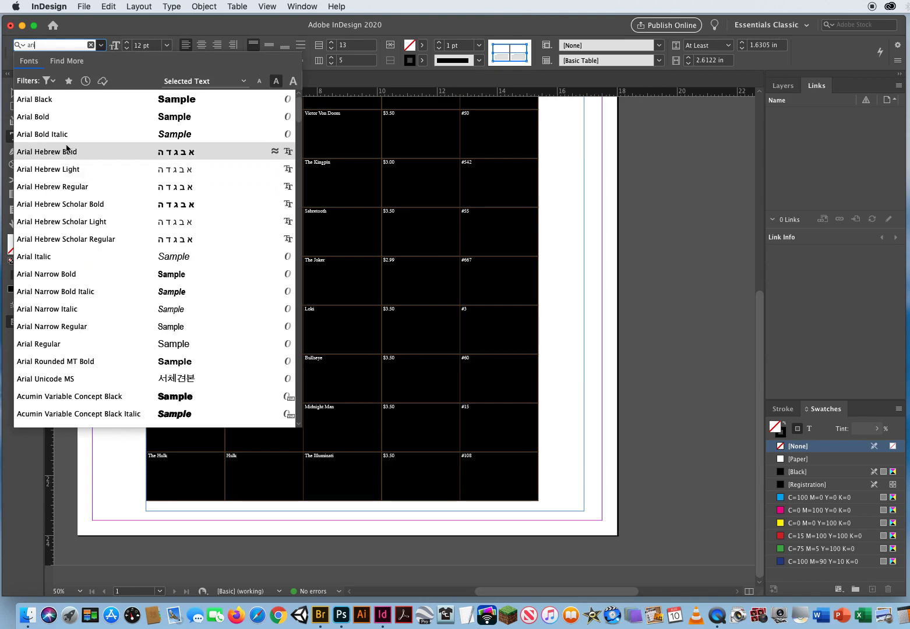
click(59, 118)
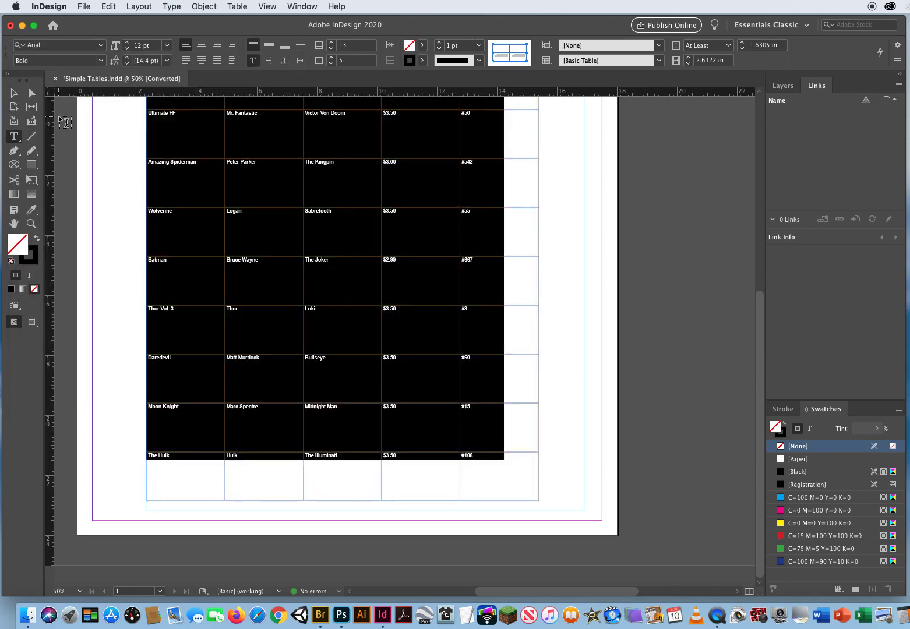
- Increase the text size in all table cells to 18 pt, and center the text horizontally and vertically
click(127, 43)
click(128, 43)
click(127, 44)
click(127, 43)
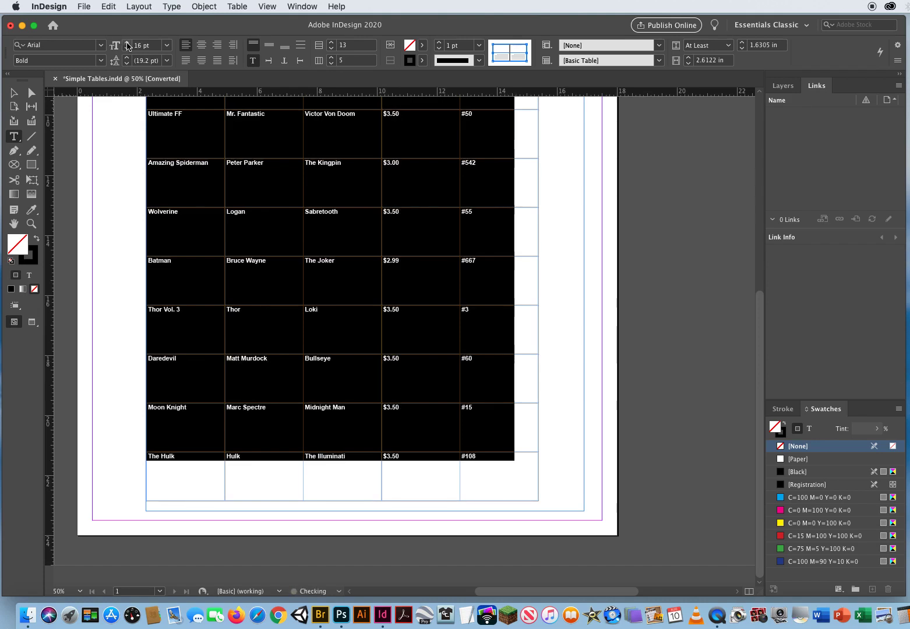
click(127, 43)
click(127, 43)
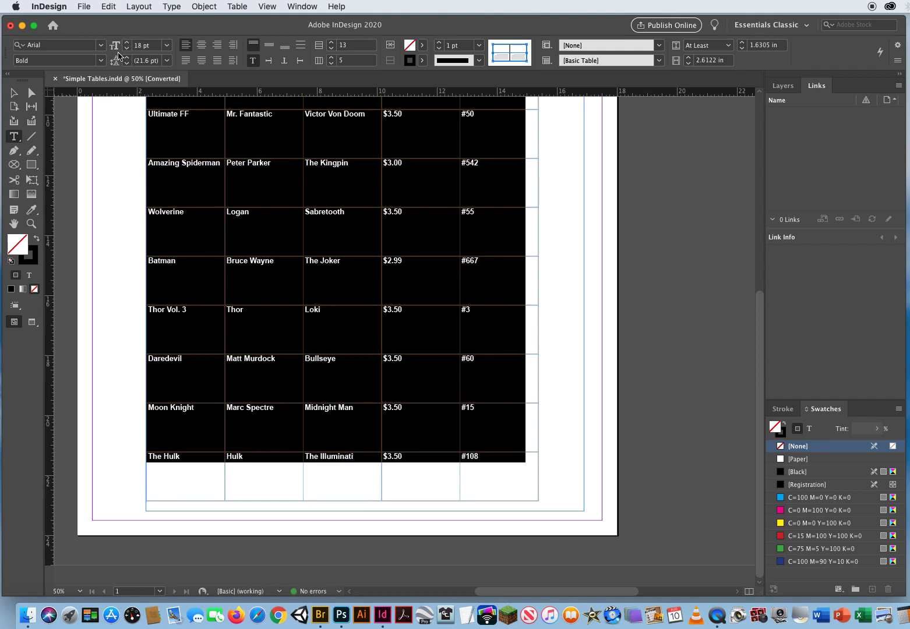
click(201, 47)
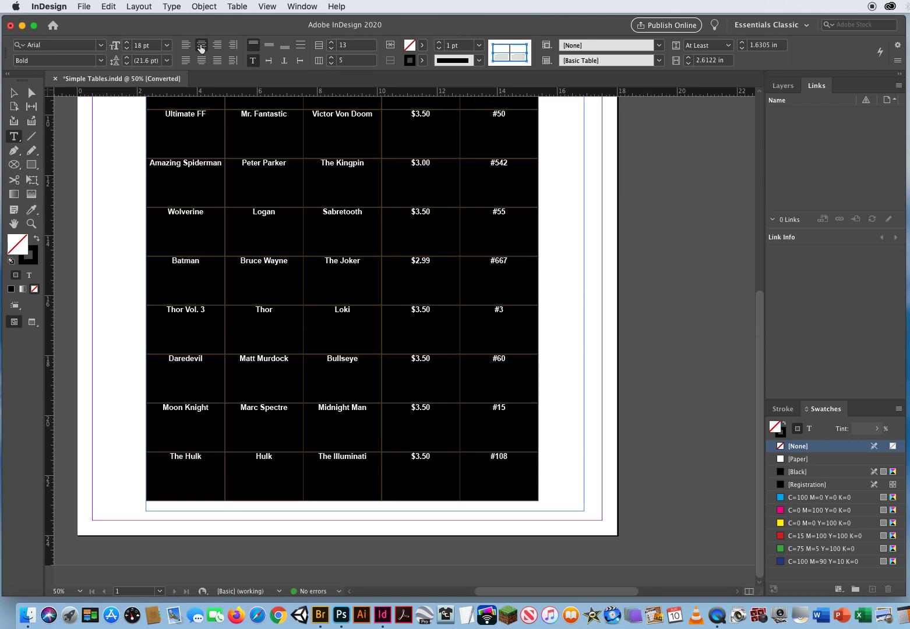
click(269, 45)
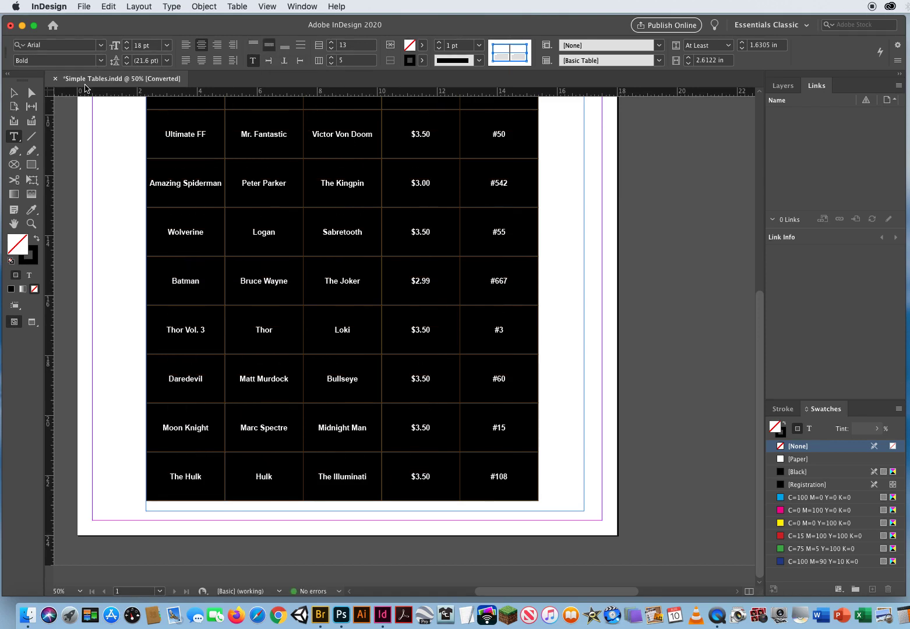
- Split the titles "Uncanny X-Men" and "Ultimate X-Men" onto two lines, replacing the space before "X-Men" with a line break
click(14, 93)
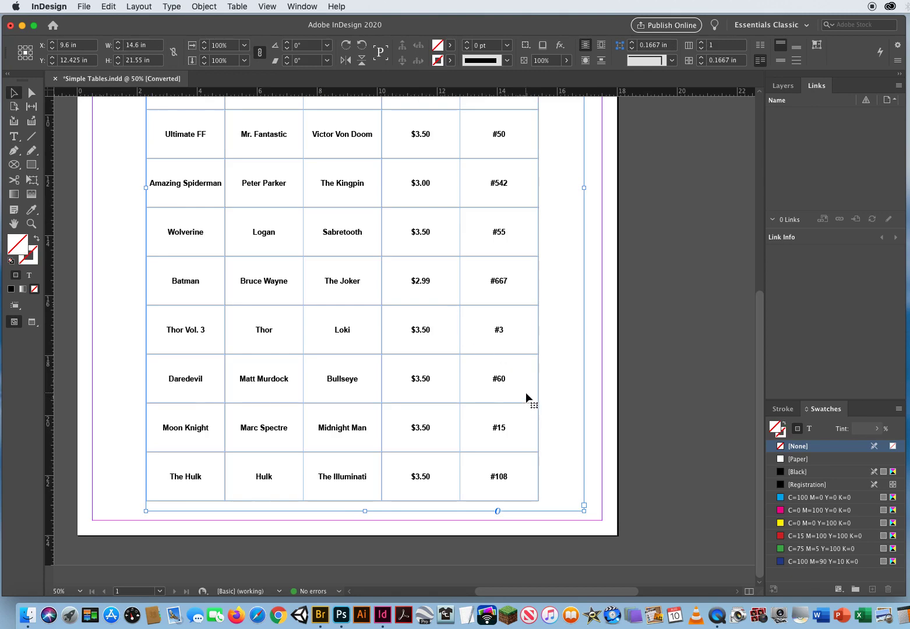
scroll(568, 240, up, 5)
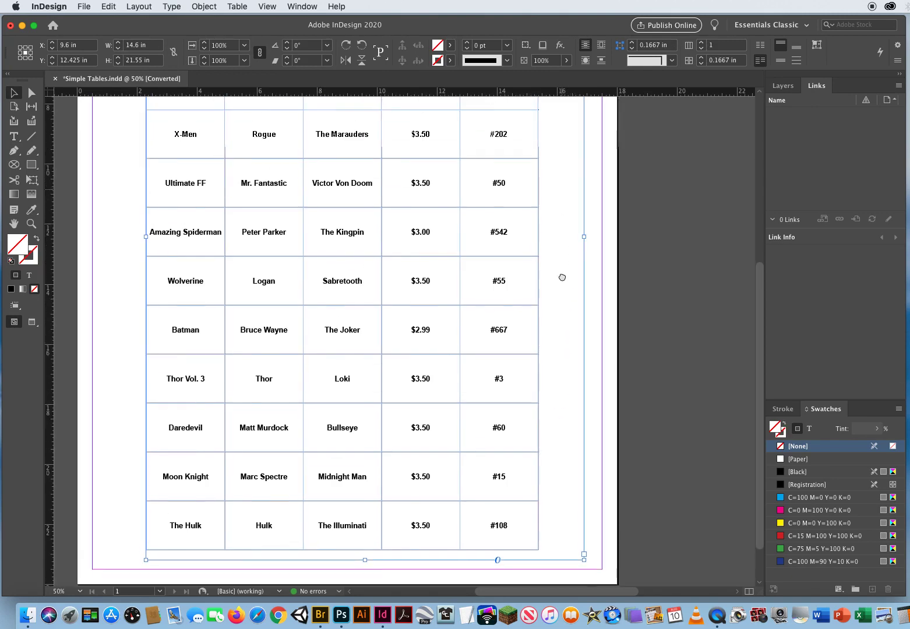
drag(570, 456, 565, 443)
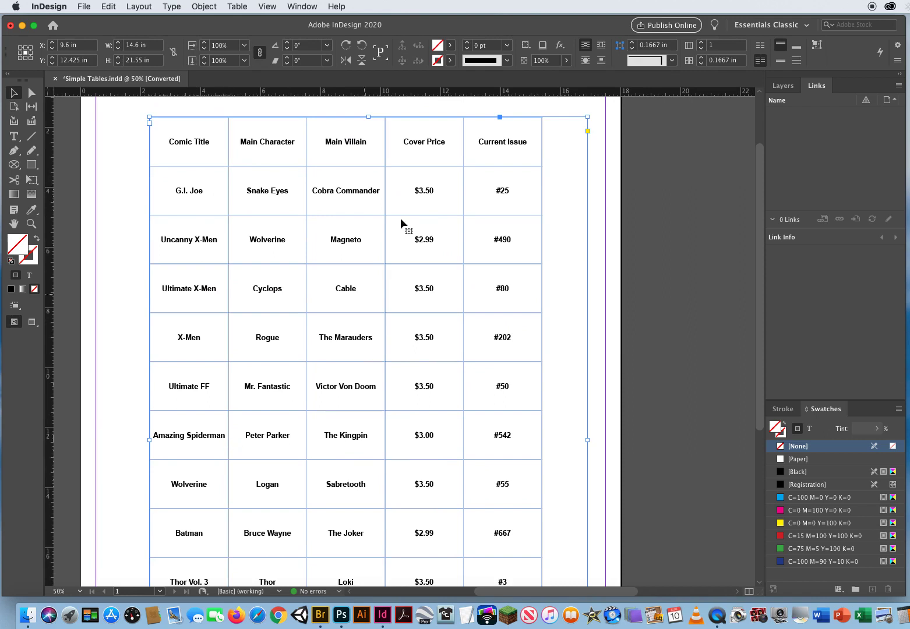
drag(323, 326, 345, 271)
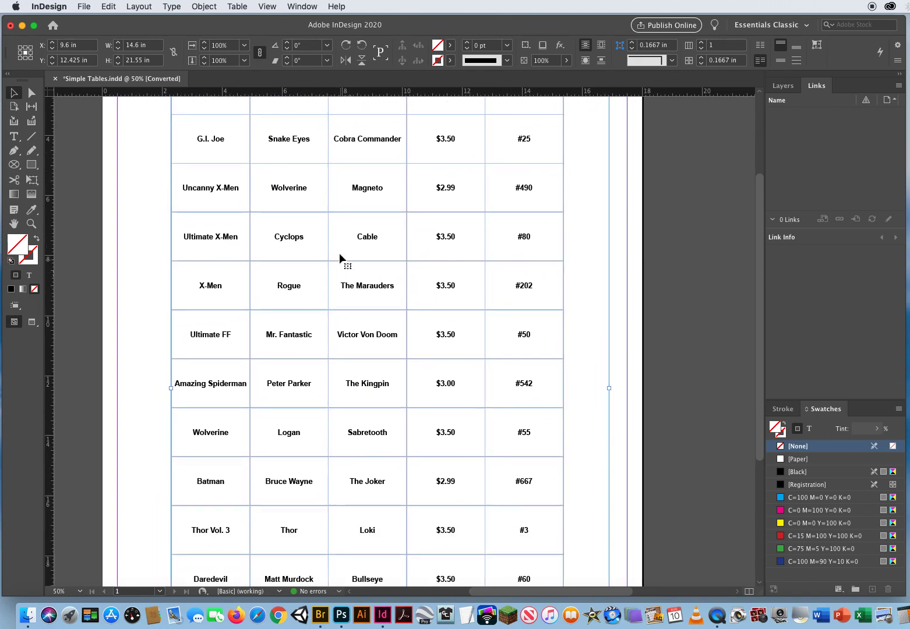
click(14, 136)
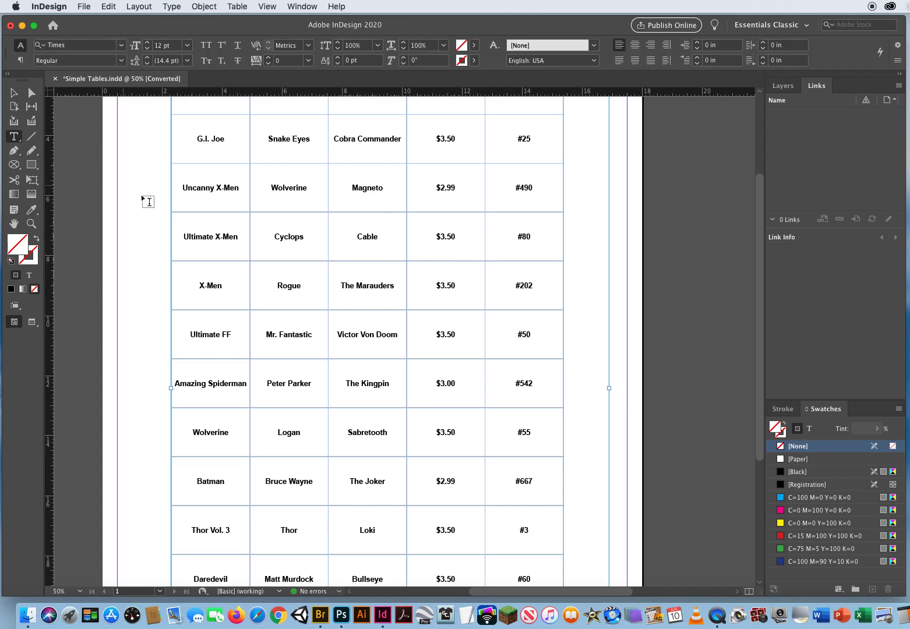
click(215, 187)
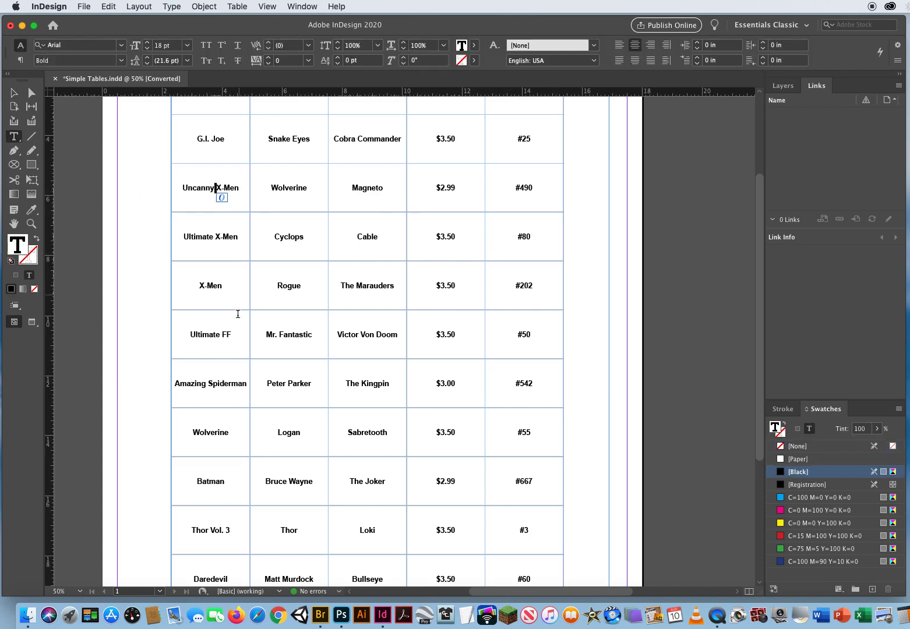
key(BackSpace)
key(Return)
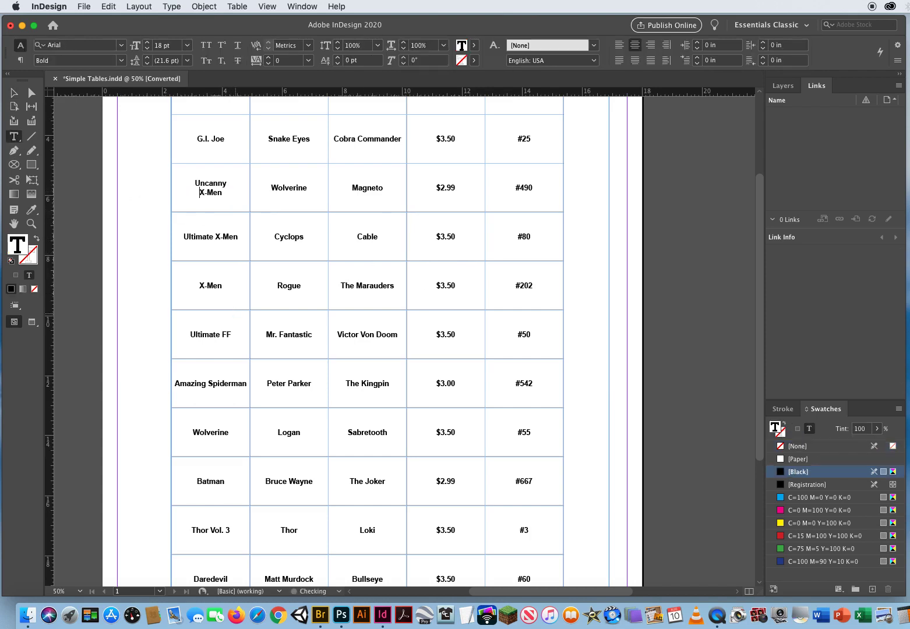
click(214, 236)
key(BackSpace)
key(Return)
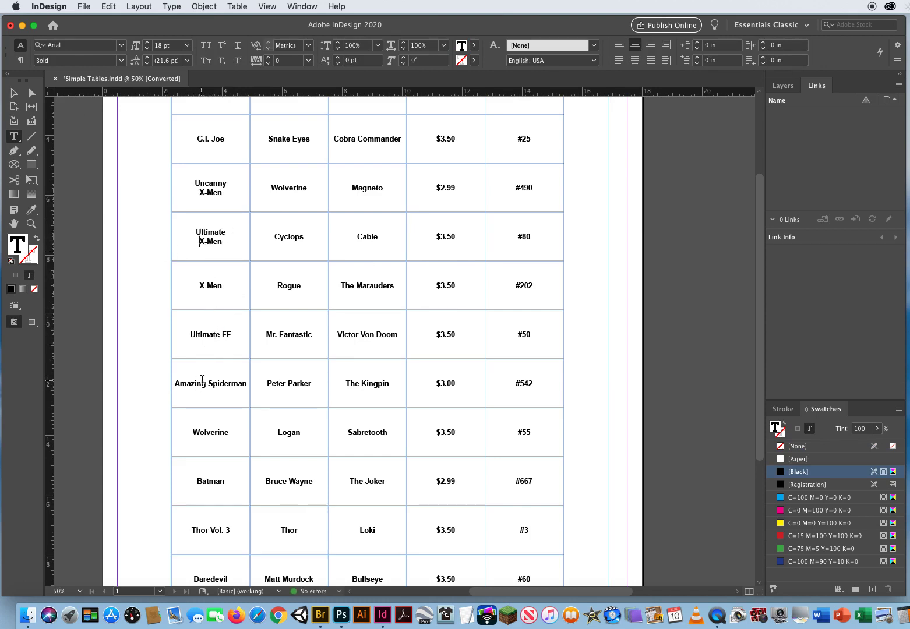
- Split the table entries "Amazing Spiderman", "Cobra Commander" and "Victor Von Doom" onto two lines, each with a line break after the first word
click(207, 383)
key(BackSpace)
key(Return)
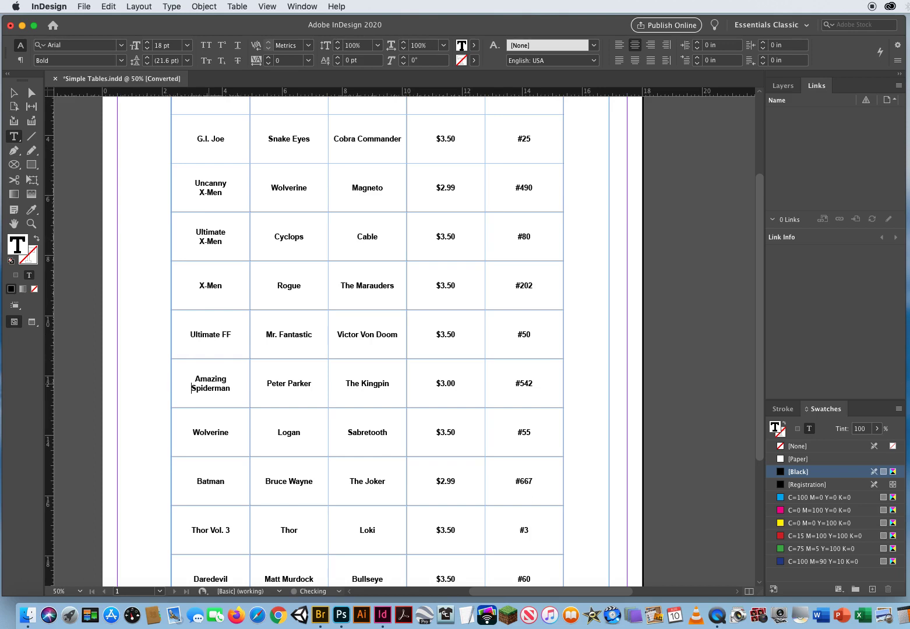
drag(759, 264, 717, 372)
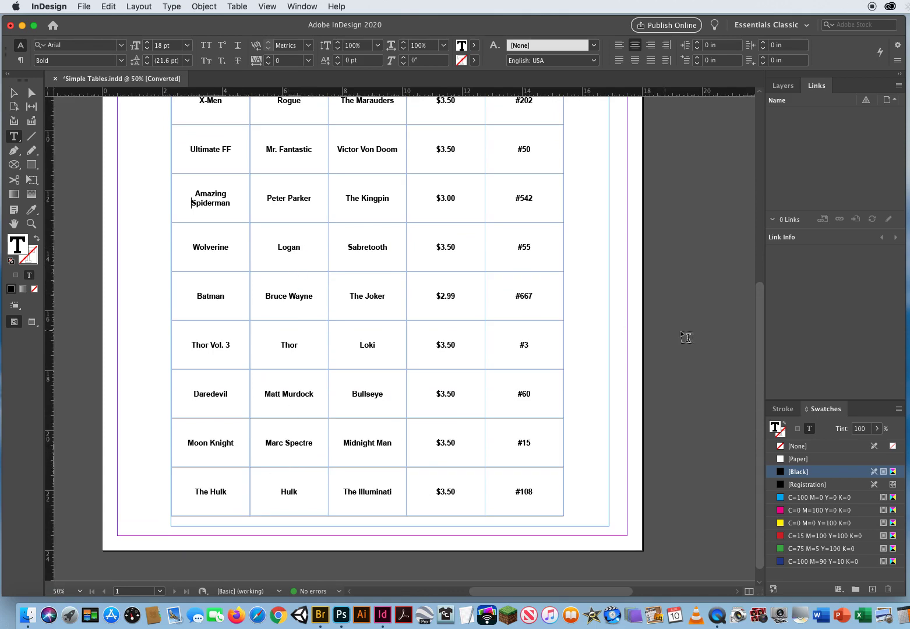
drag(759, 349, 734, 208)
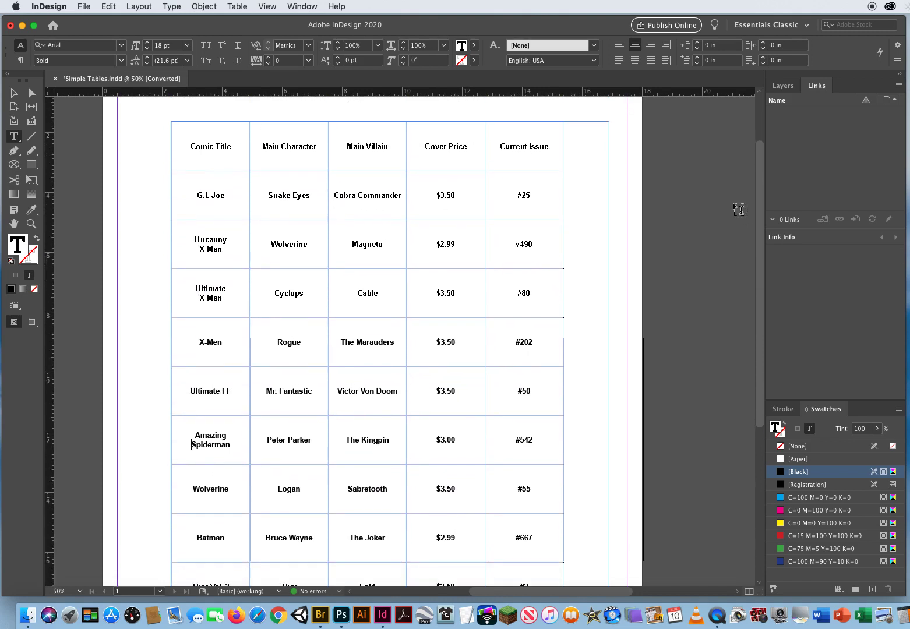
click(356, 197)
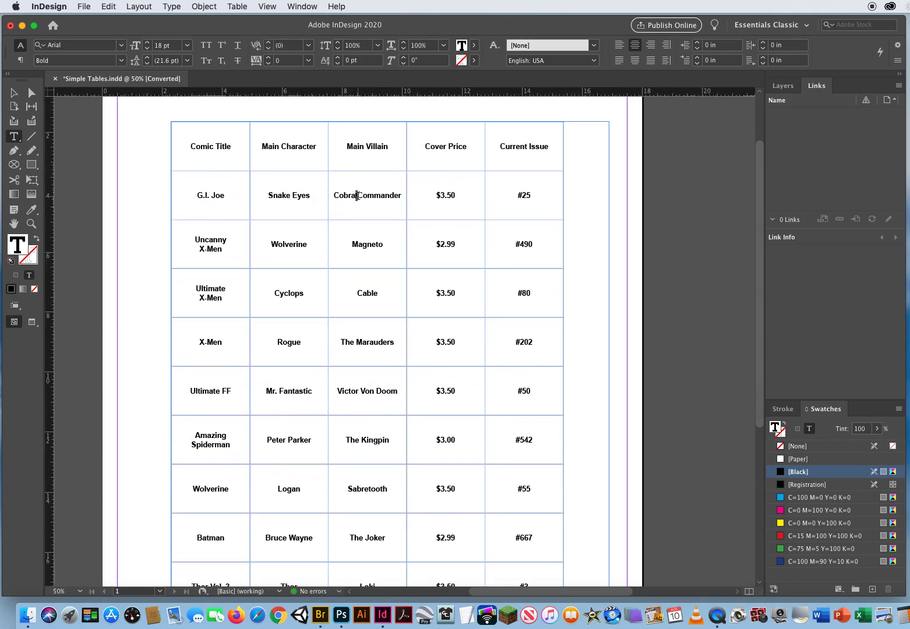
key(Return)
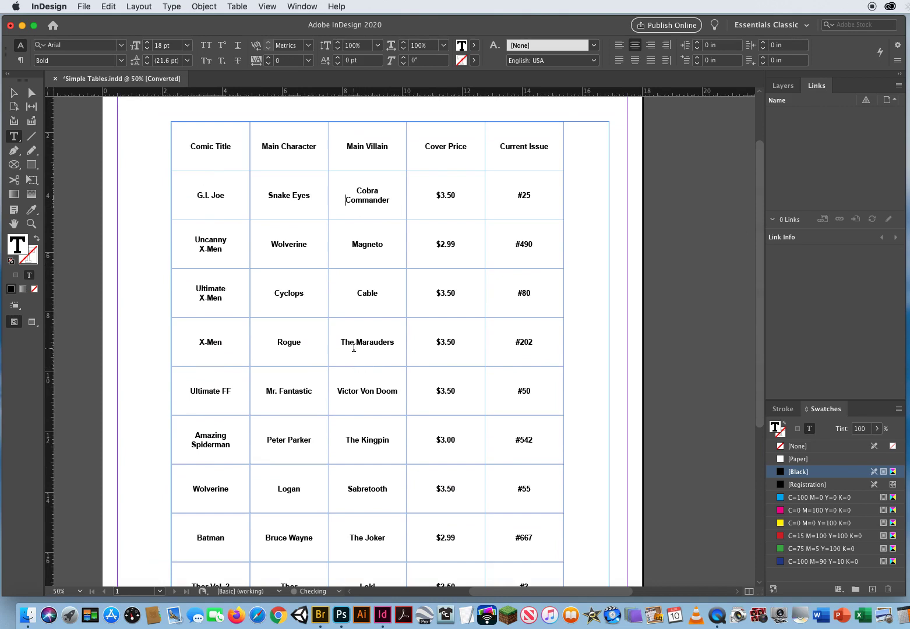
click(361, 391)
key(Return)
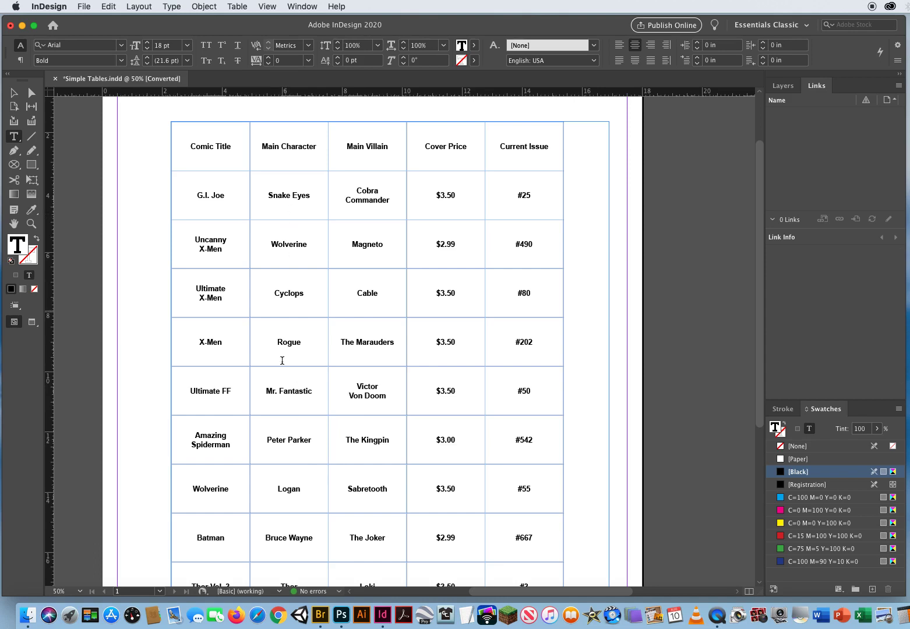
- Narrow the Cover Price and Current Issue columns until their single-line headings just fit
drag(760, 281, 710, 273)
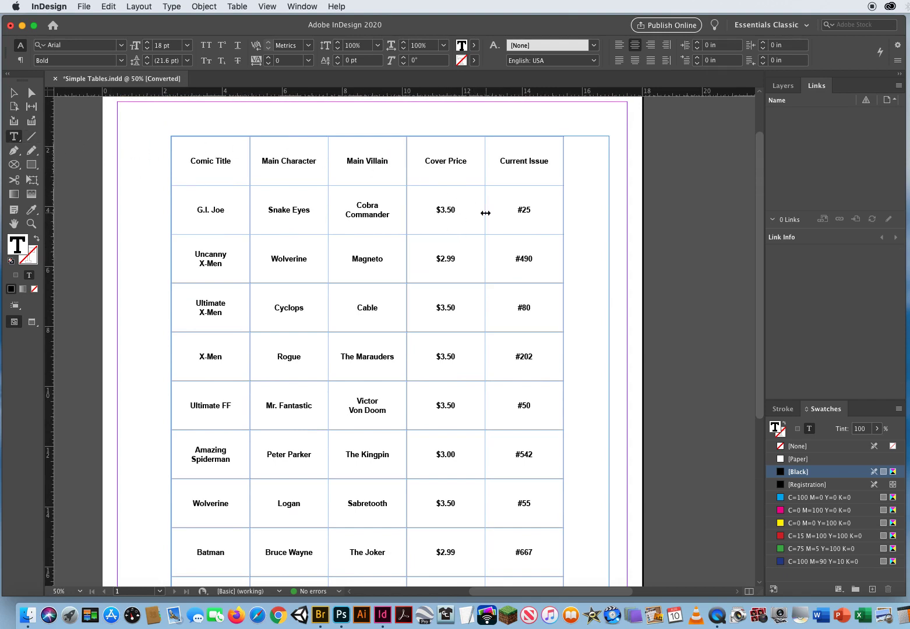
drag(486, 213, 463, 211)
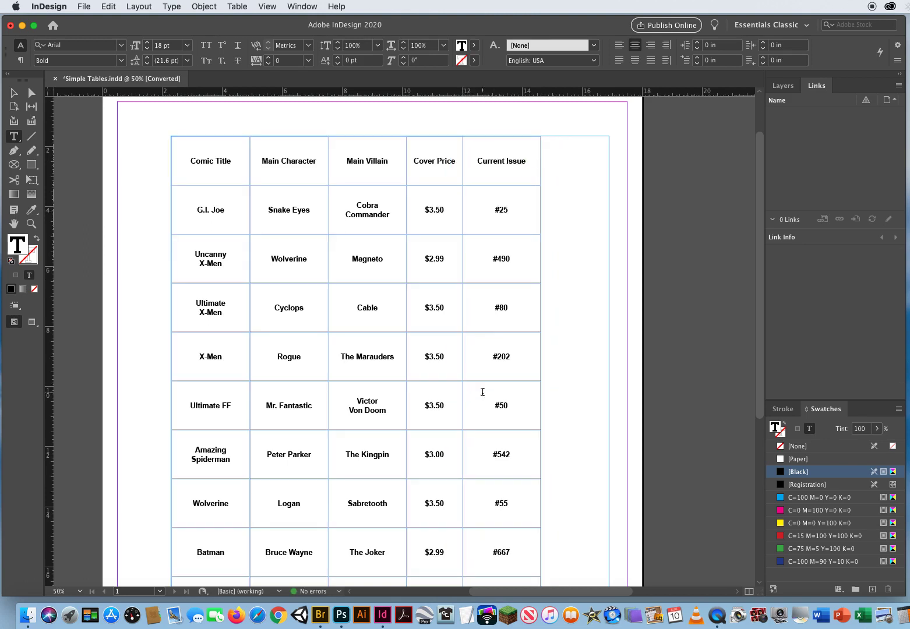
drag(540, 205, 515, 207)
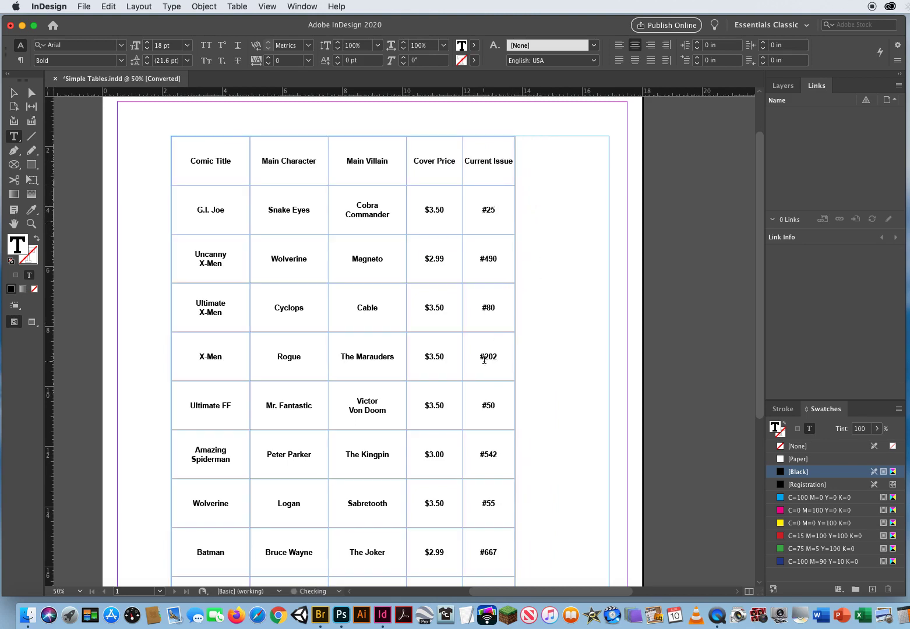
- Split the headings "Cover Price" and "Current Issue" onto two lines, with a line break between the words
click(436, 161)
key(Return)
click(491, 163)
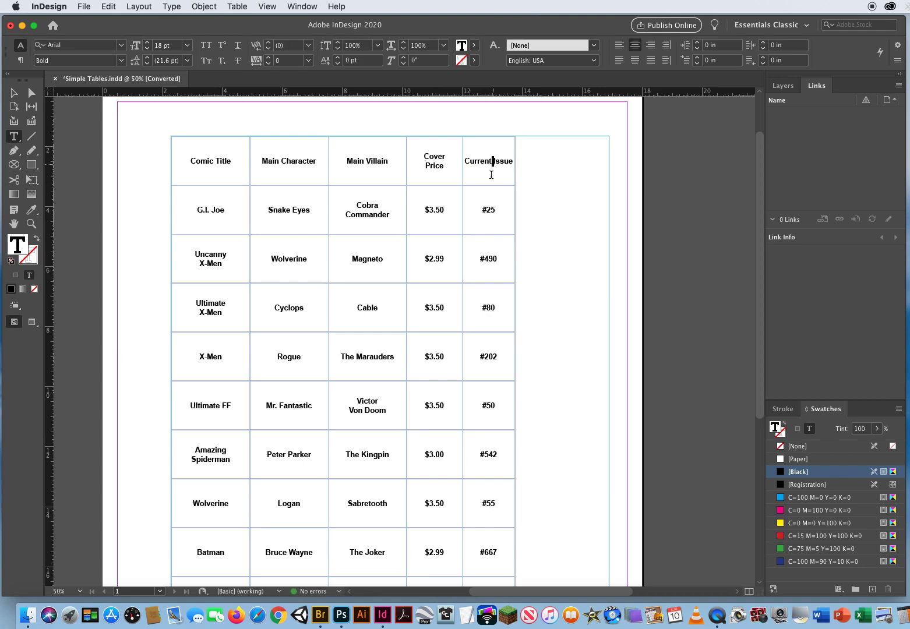
key(BackSpace)
key(Return)
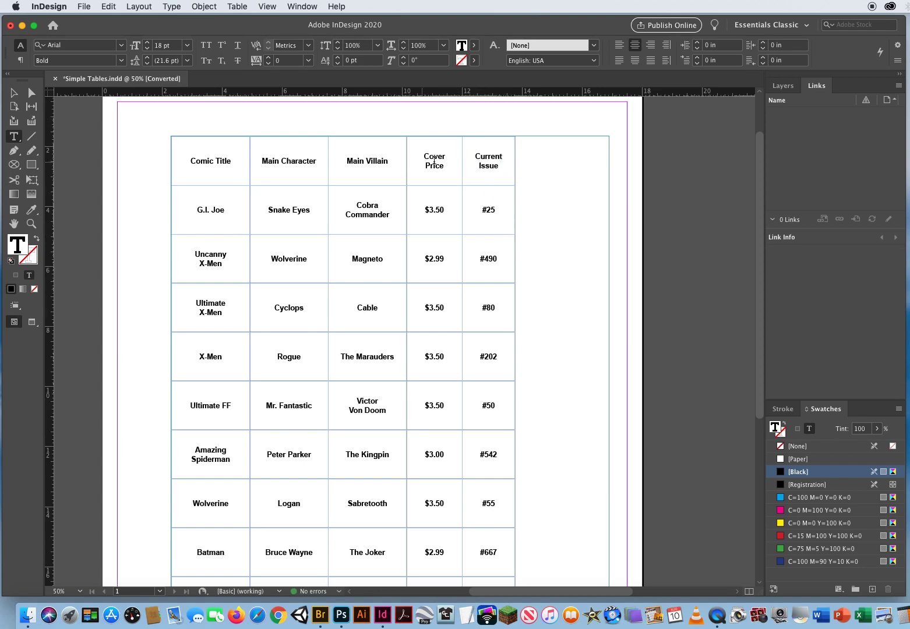
- Narrow the Cover Price and Current Issue columns further to suit their two-line headings, and slightly narrow the Main Villain and Main Character columns
drag(514, 257, 459, 260)
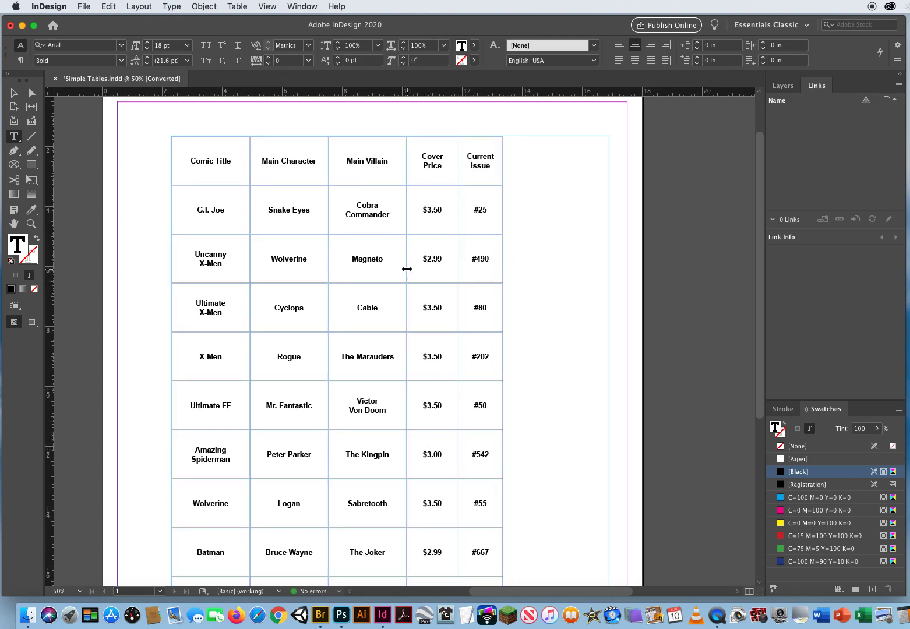
drag(406, 269, 402, 268)
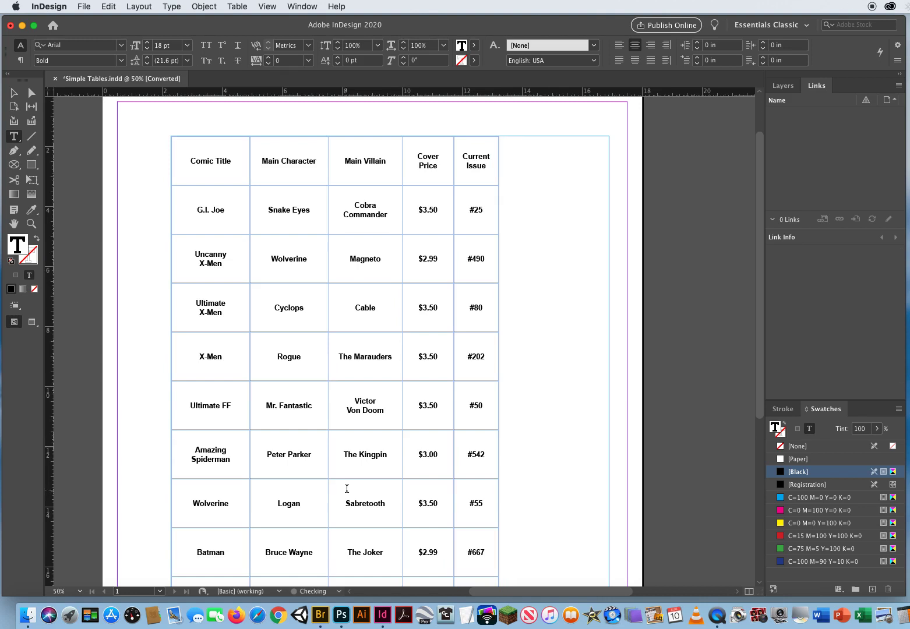
drag(327, 308, 322, 309)
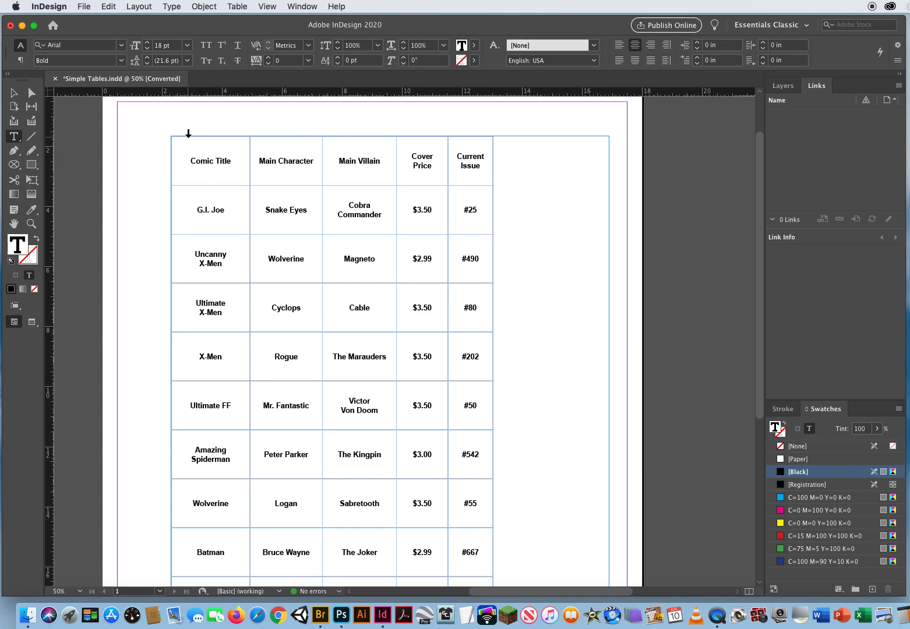
- Select the whole Comic Title column, the header row and the Uncanny X-Men row, one after another
click(188, 133)
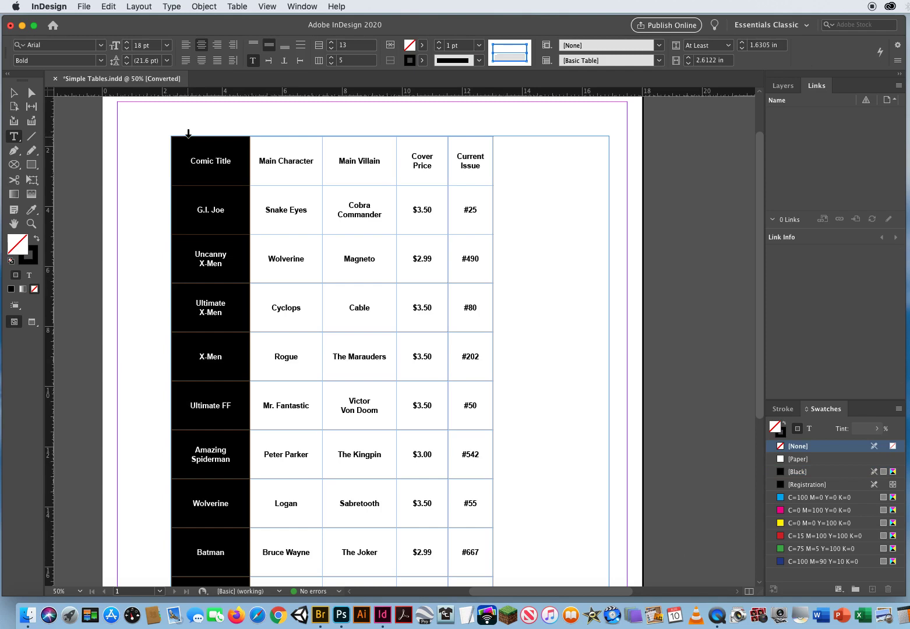
click(168, 163)
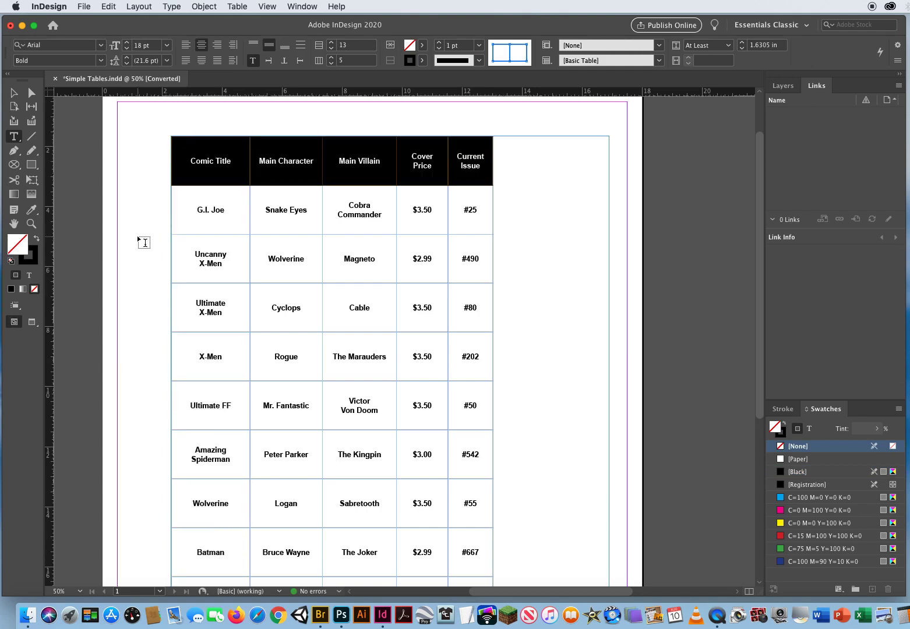
click(167, 257)
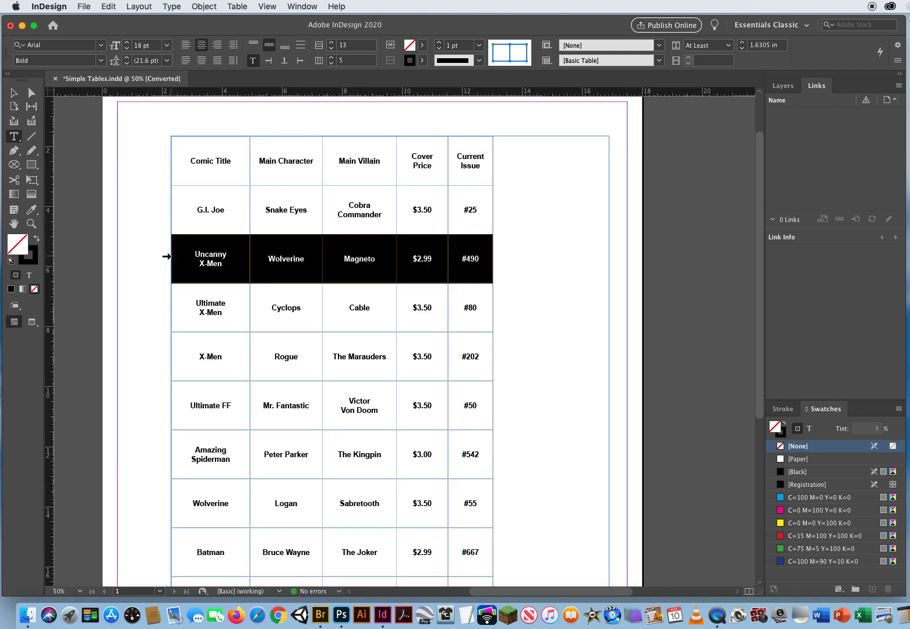
- Insert one new column to the left of the comic table, with the entire table selected
click(169, 134)
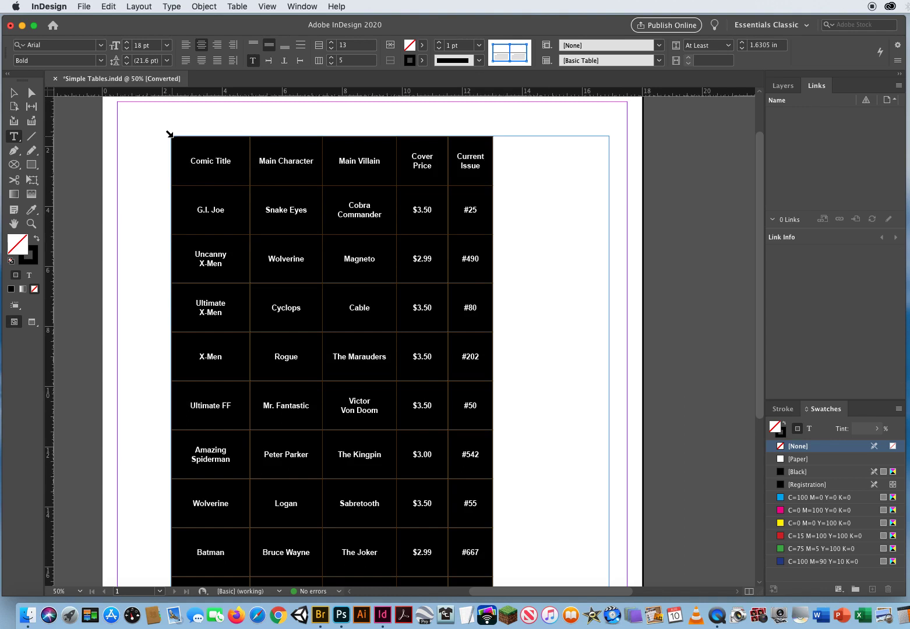
click(236, 7)
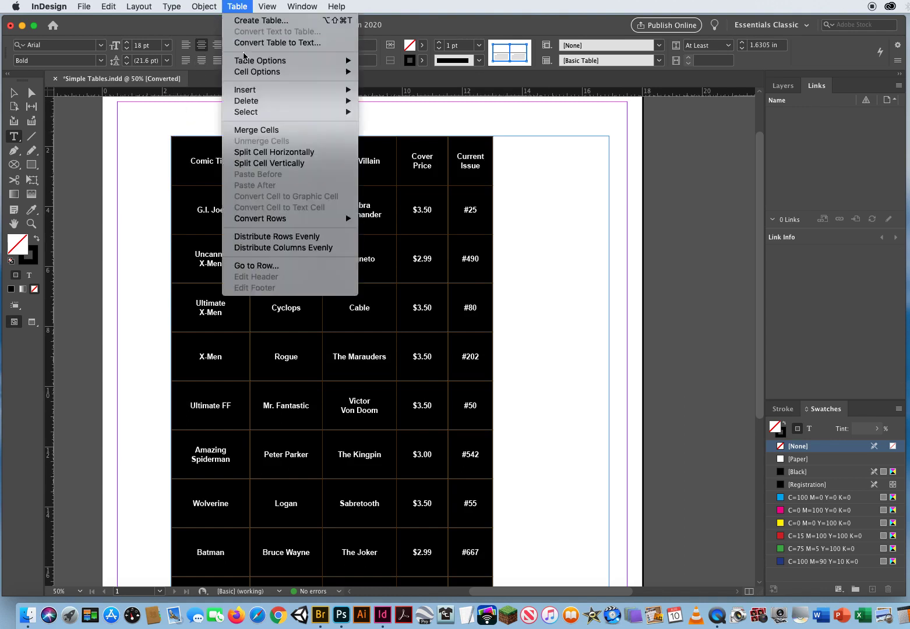
mouse_move(243, 93)
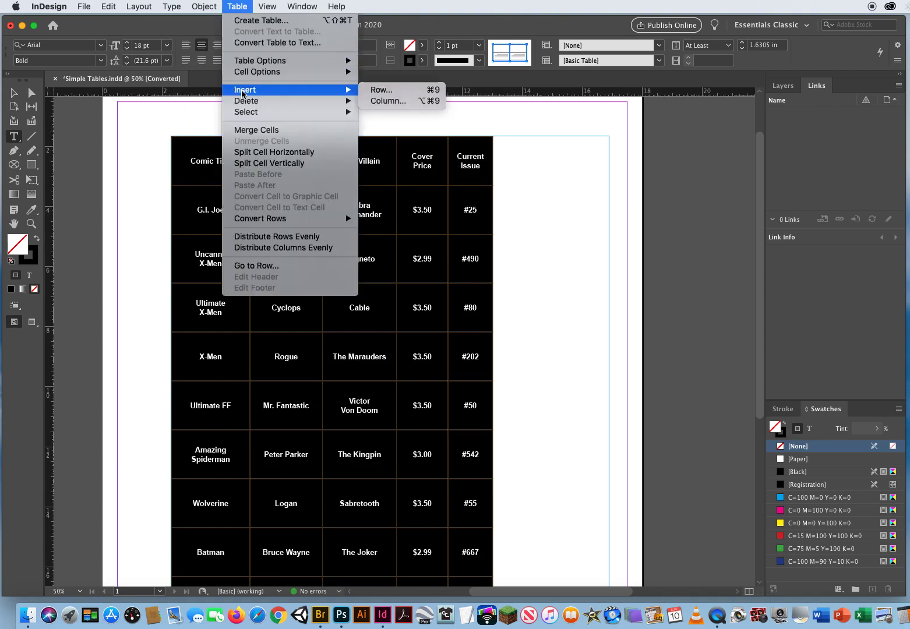
click(374, 102)
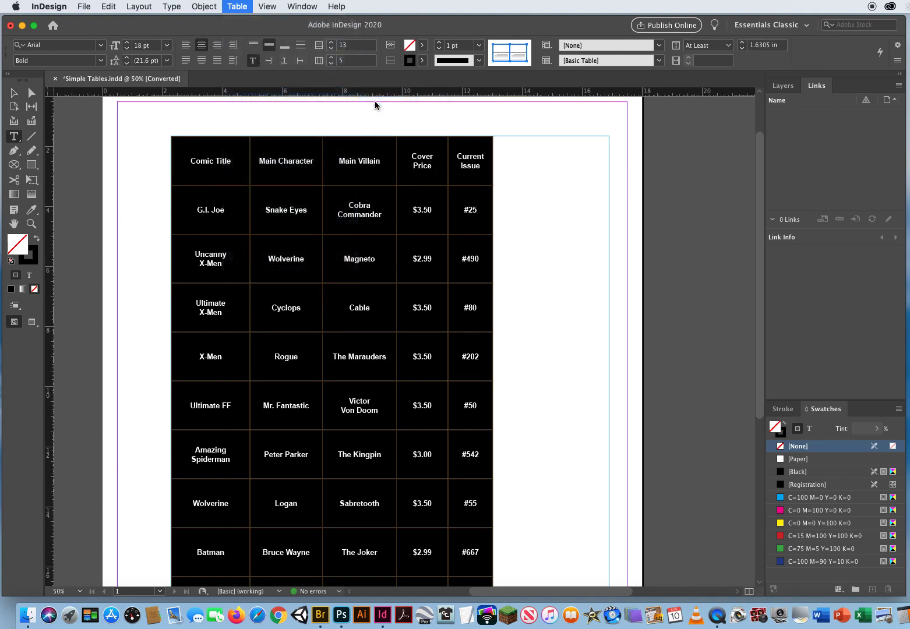
drag(499, 272, 429, 157)
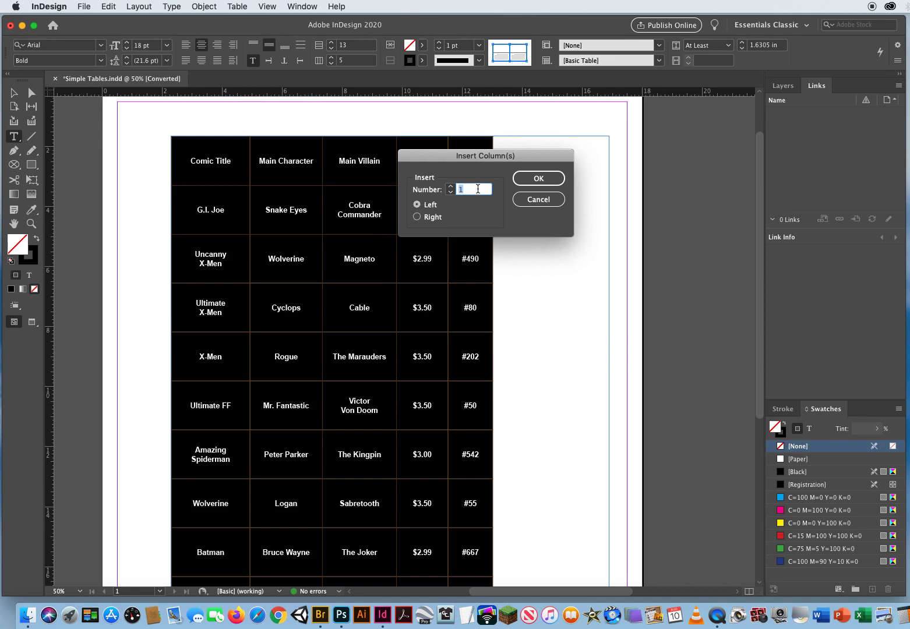
click(536, 181)
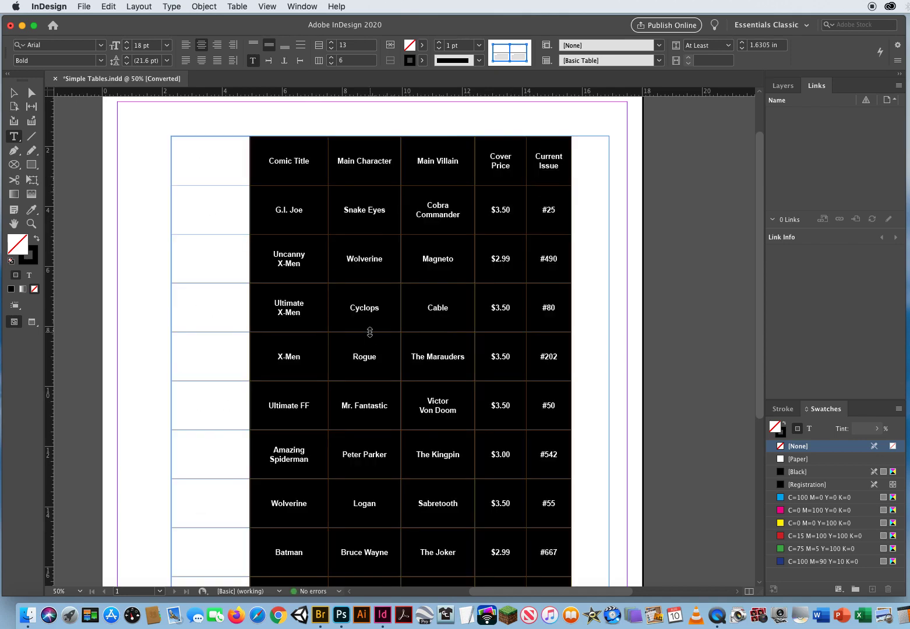
- Place SnakeEyes.psd from the 1 Creating Tables folder into the empty cell beside G.I. Joe
click(216, 209)
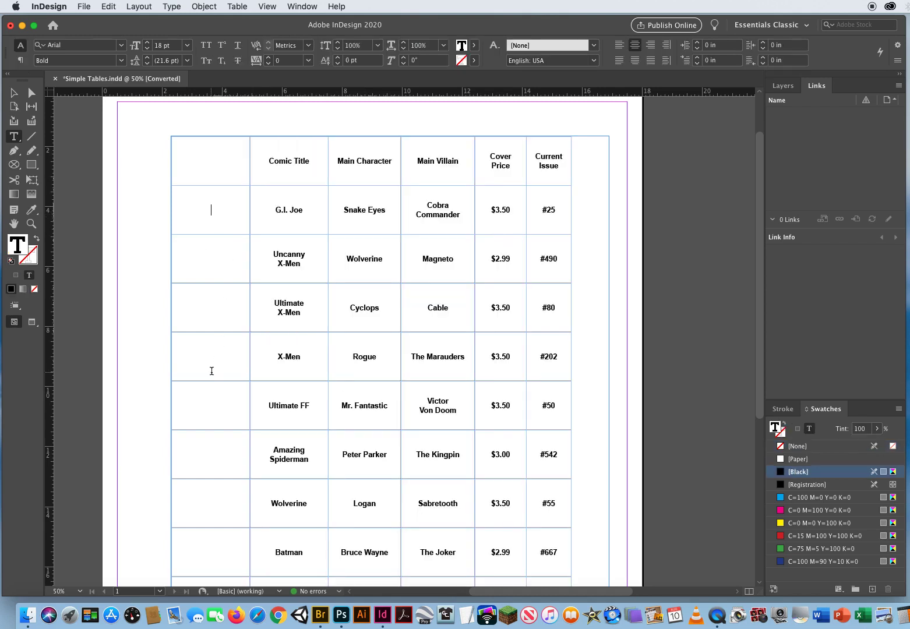
key(super)
key(super+d)
drag(658, 95, 589, 85)
click(405, 182)
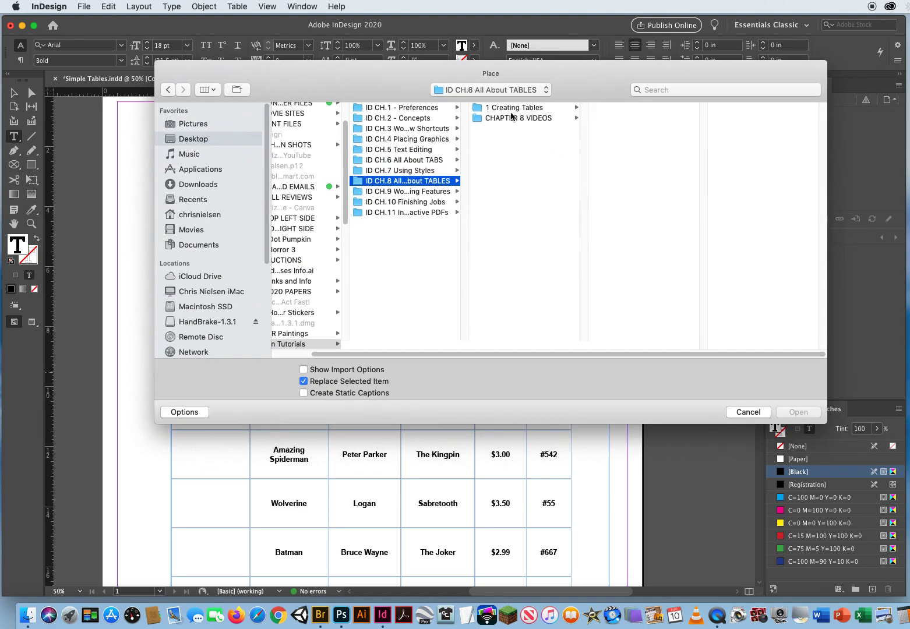
click(513, 107)
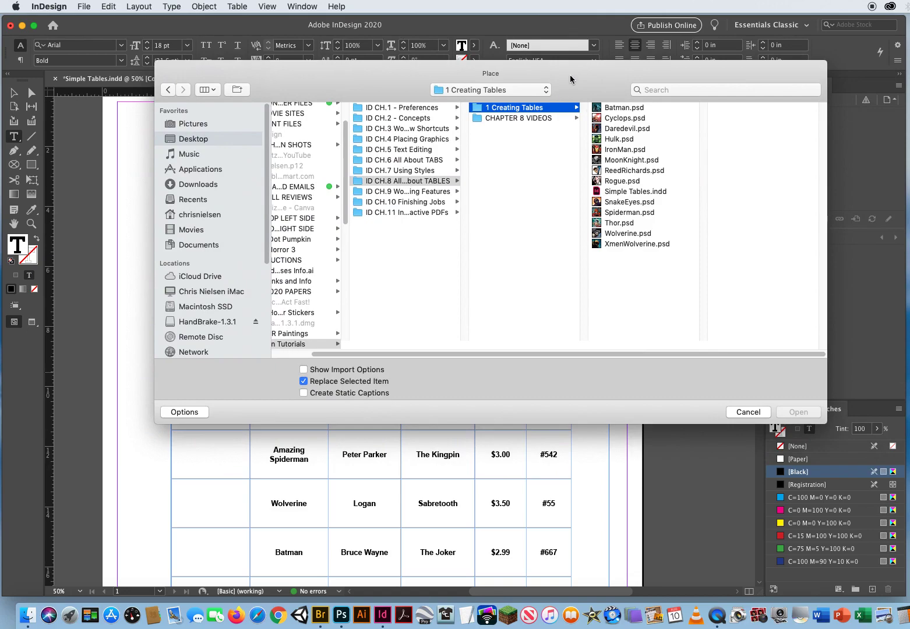
drag(569, 75, 597, 137)
click(632, 260)
click(799, 469)
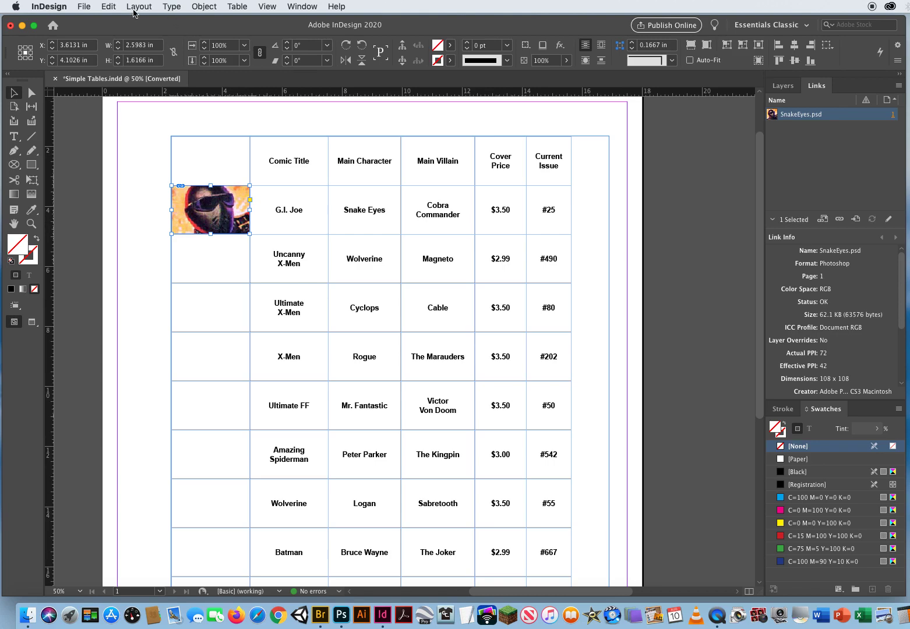
- Undo placing the image in the cell, and place SnakeEyes.psd at 1.5 x 1.5 in outside the table across the page's left edge
click(110, 7)
click(115, 21)
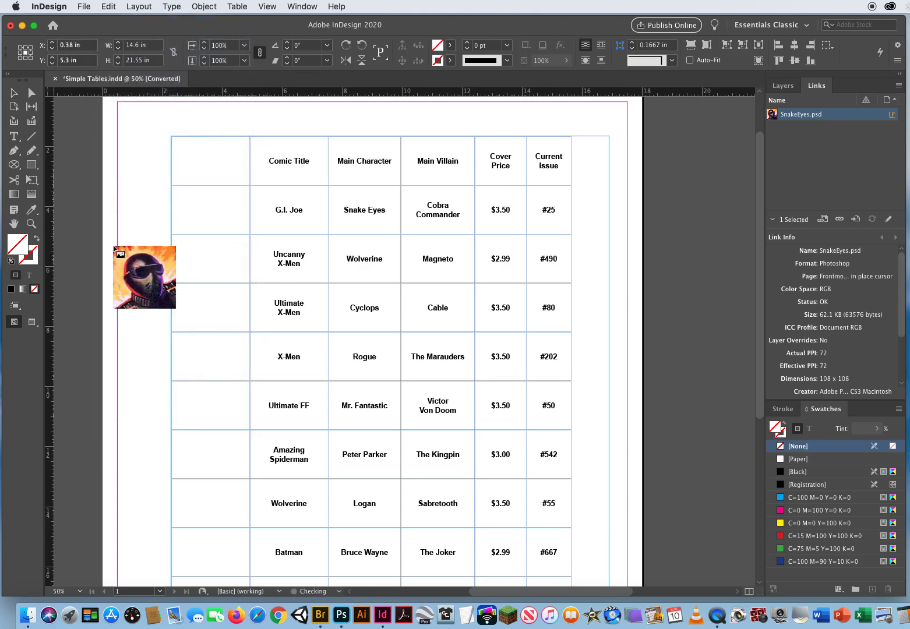
click(85, 175)
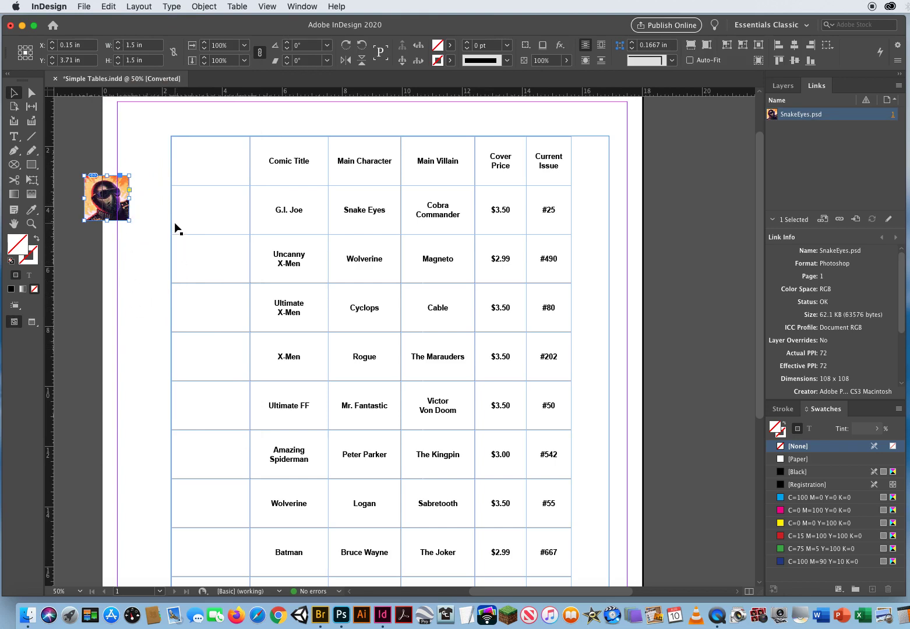
- Narrow the empty first column of the table so that it is slightly wider than the SnakeEyes image
click(14, 136)
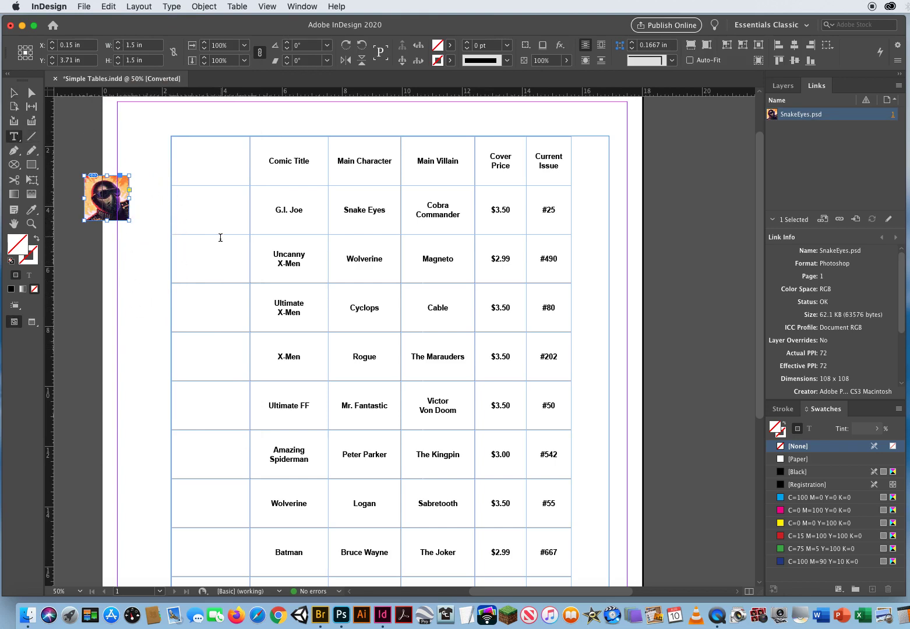
click(198, 211)
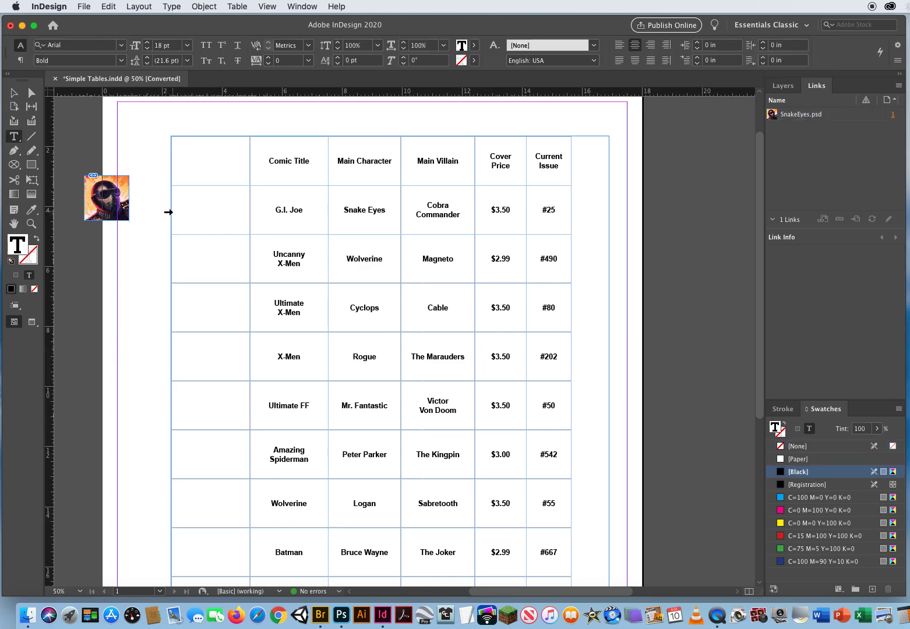
click(169, 212)
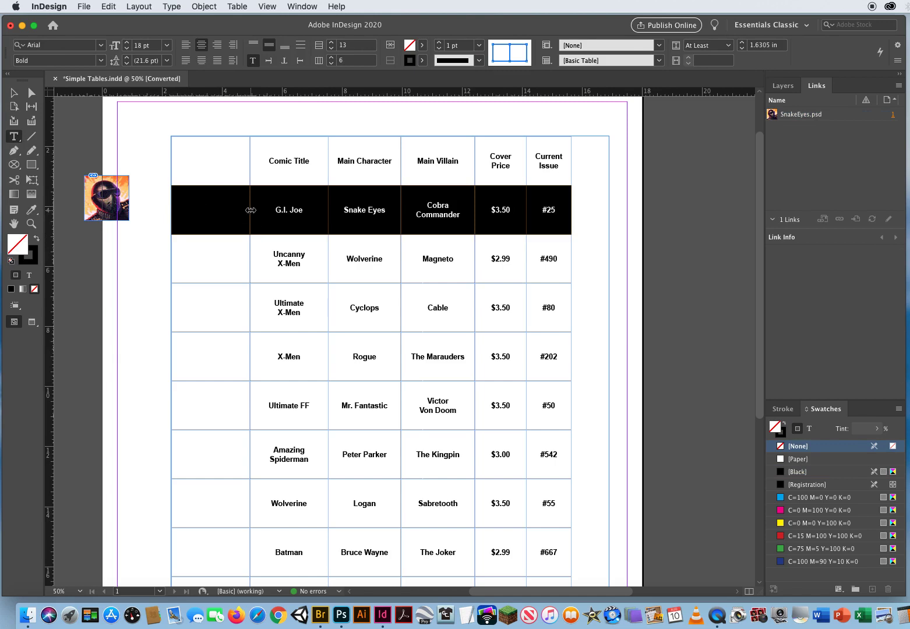
drag(250, 210, 229, 209)
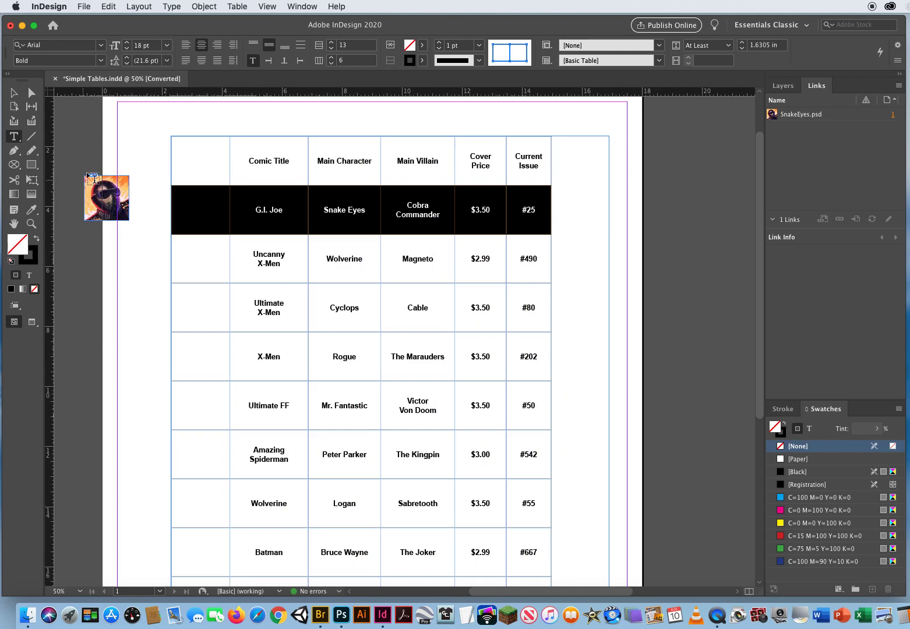
- Move the SnakeEyes image off the page onto the pasteboard, to about X -0.85 in, Y 2.75 in
click(14, 92)
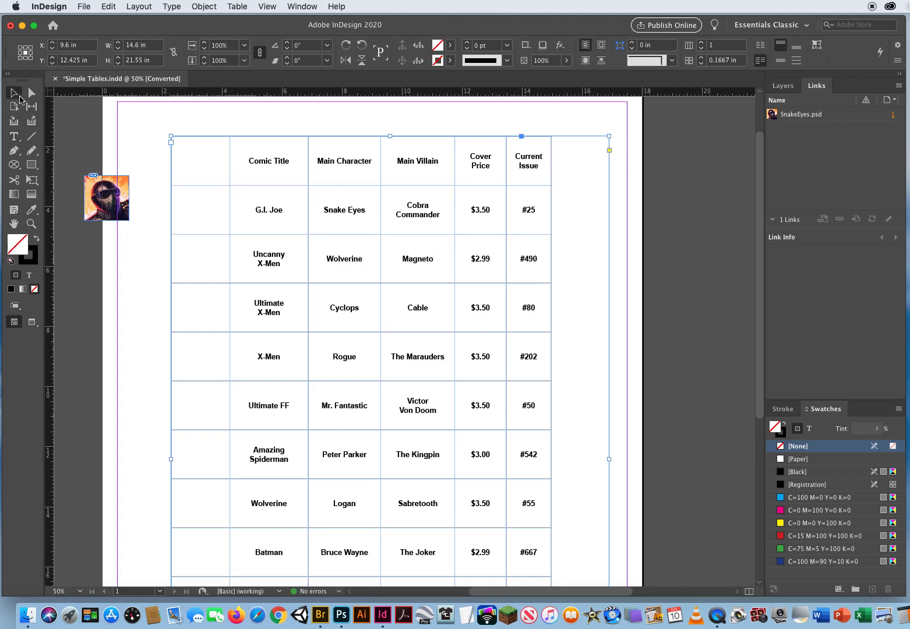
drag(111, 210, 81, 181)
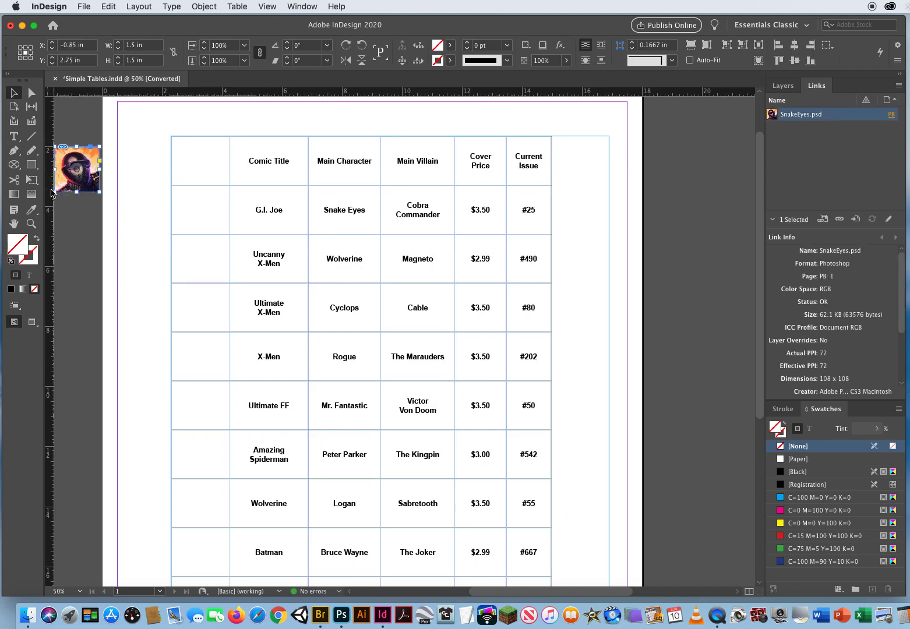
- Delete the SnakeEyes image from the pasteboard, and centre-align the empty cells of the table's first column
drag(83, 188, 120, 205)
key(BackSpace)
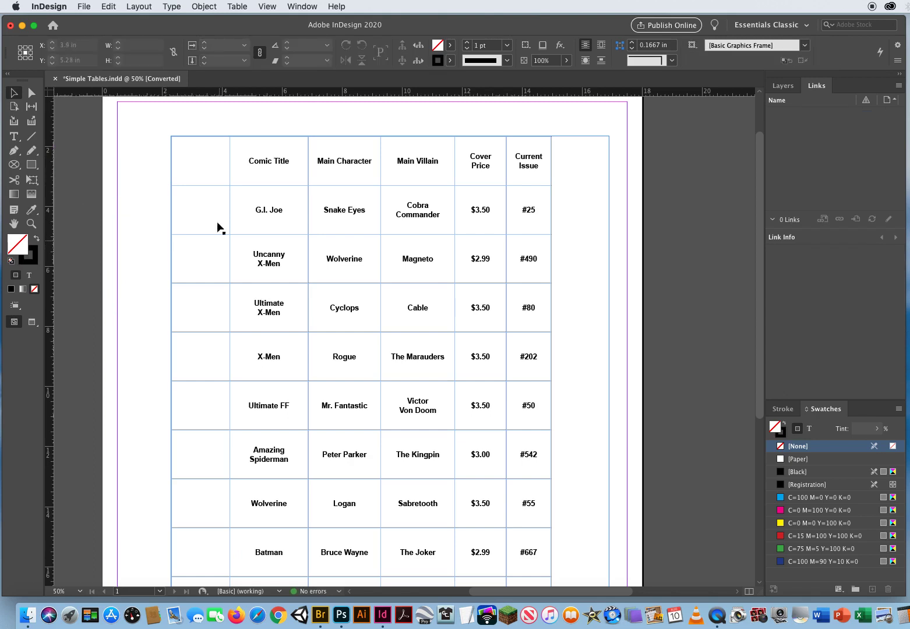
click(14, 136)
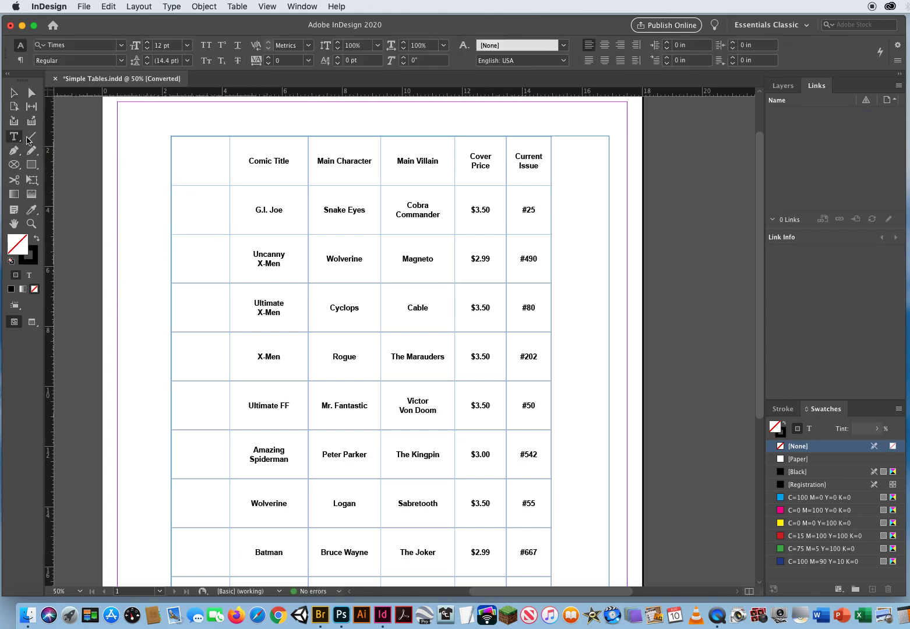
click(201, 134)
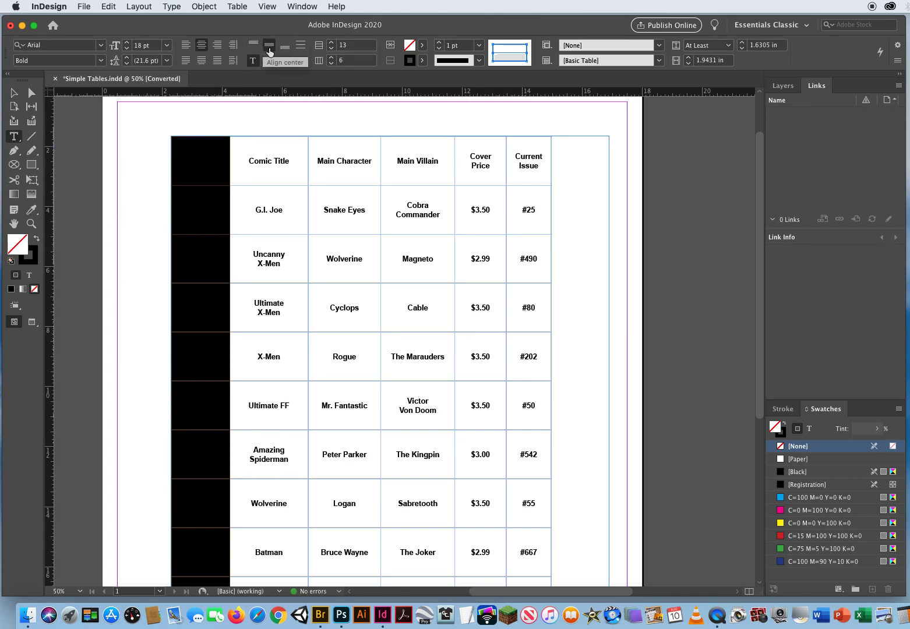
- Place SnakeEyes.psd from the 1 Creating Tables folder into the first-column cell beside G.I. Joe
click(199, 207)
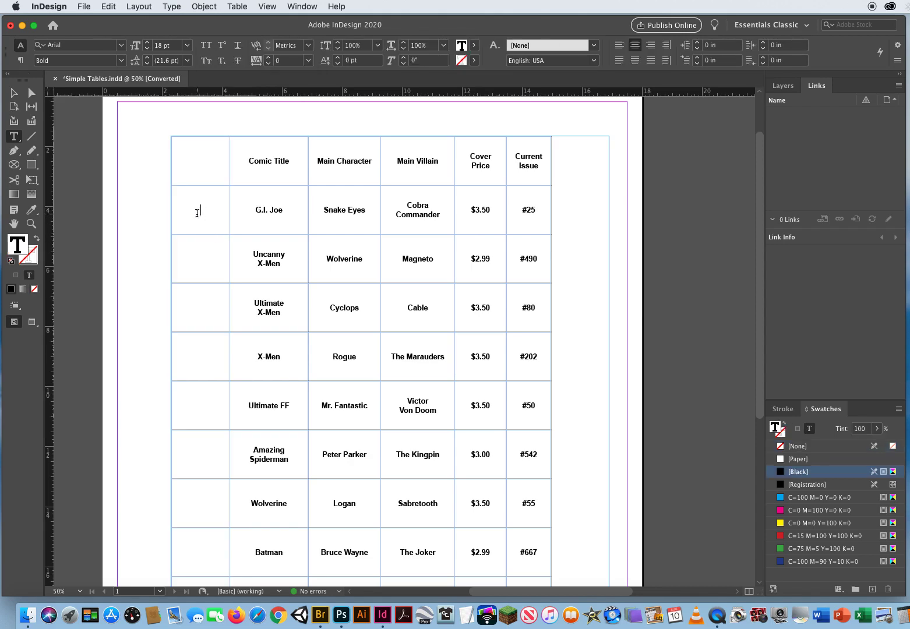
key(super+d)
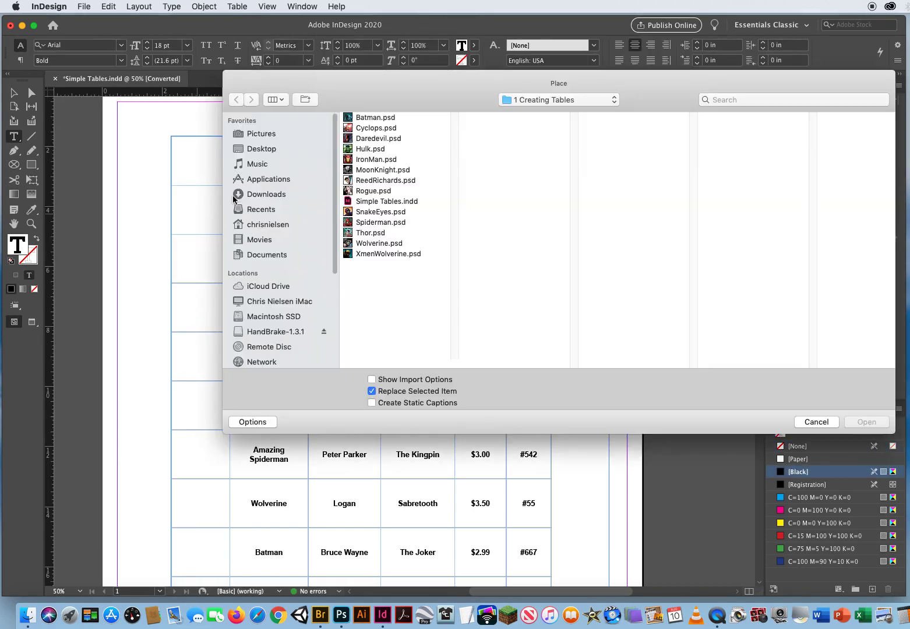
click(367, 213)
click(857, 424)
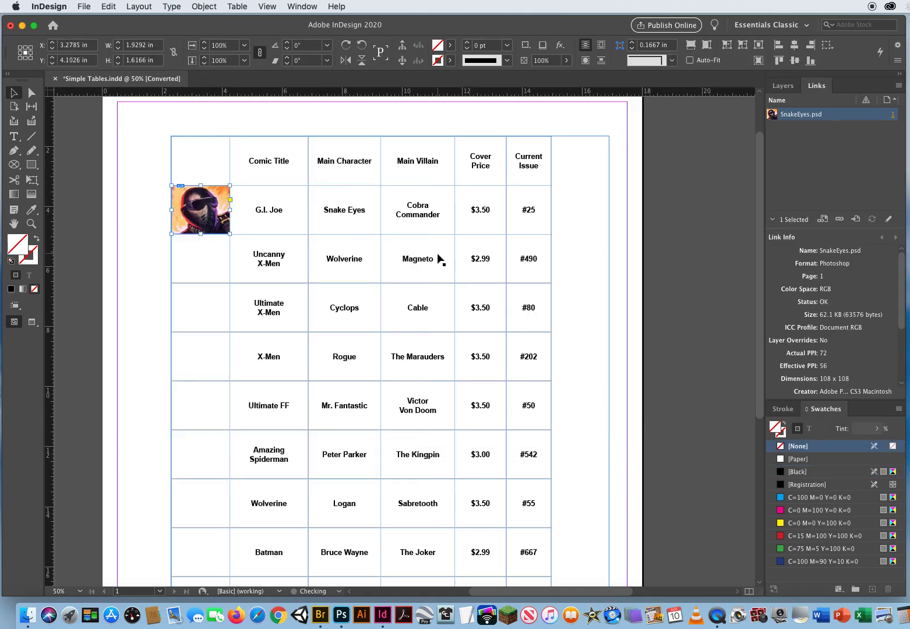
- Place XmenWolverine.psd into the empty first-column cell beside Uncanny X-Men
click(199, 262)
key(t)
click(198, 261)
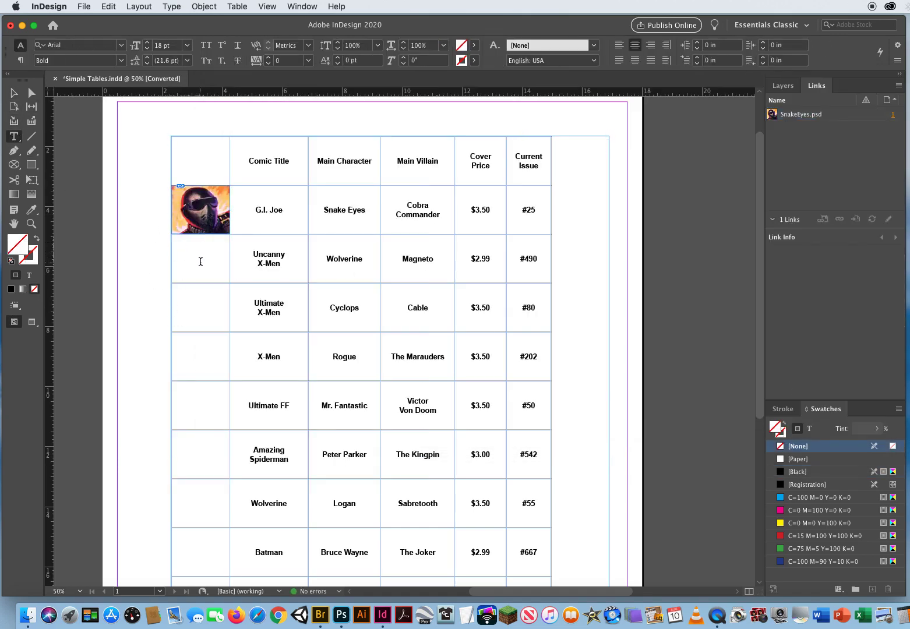
key(super+d)
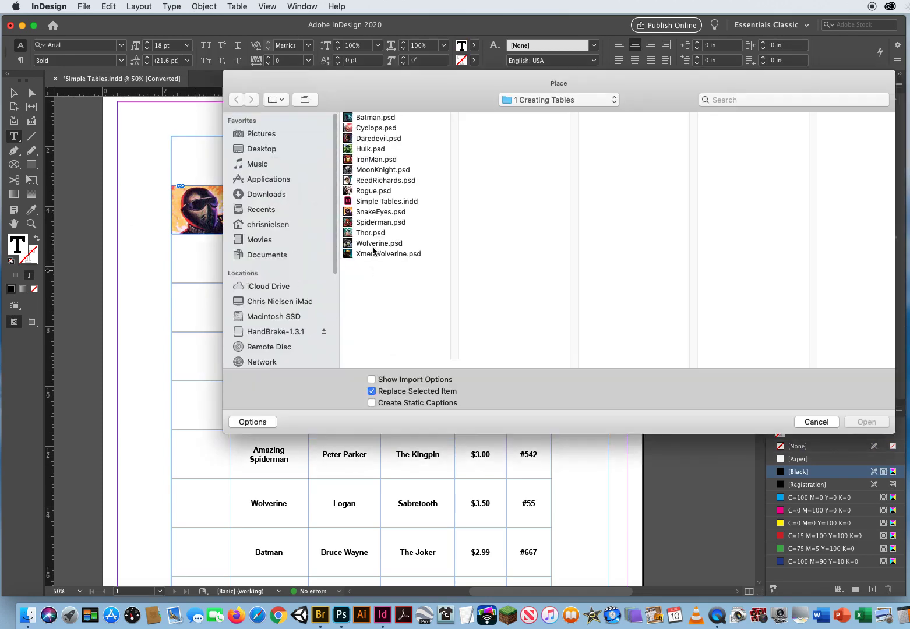
click(372, 254)
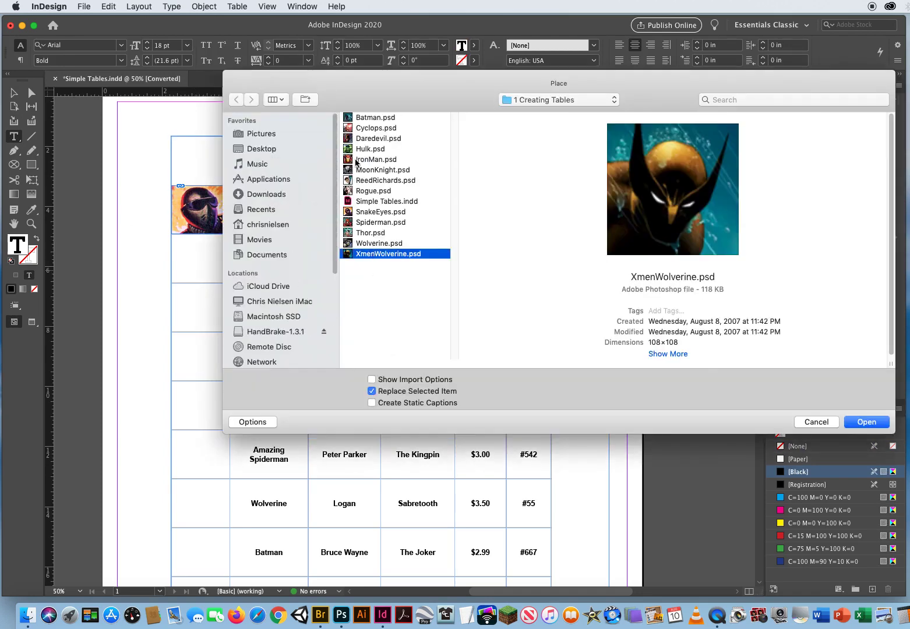
click(856, 423)
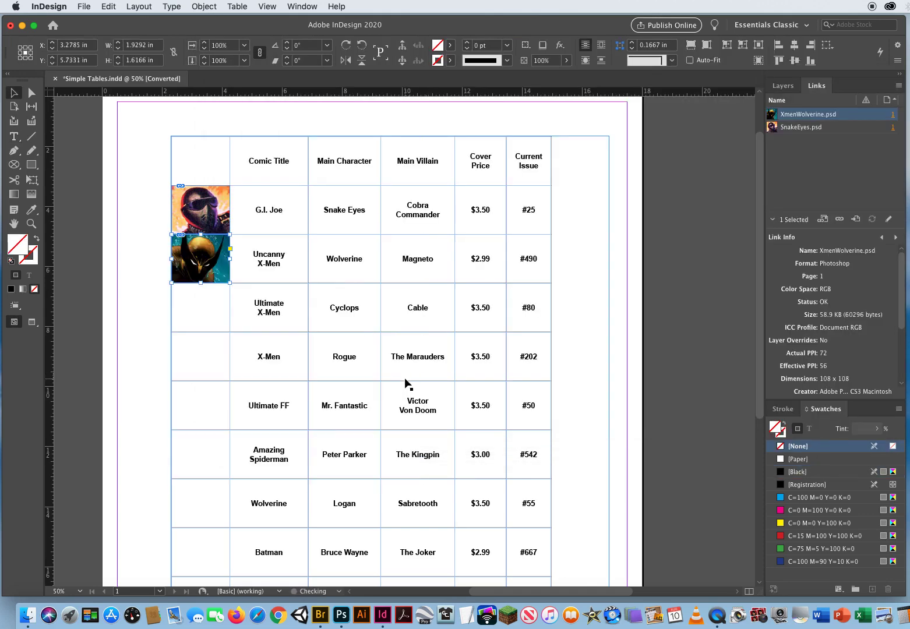
- Place Cyclops.psd into the empty first-column cell beside Ultimate X-Men
click(22, 136)
click(359, 315)
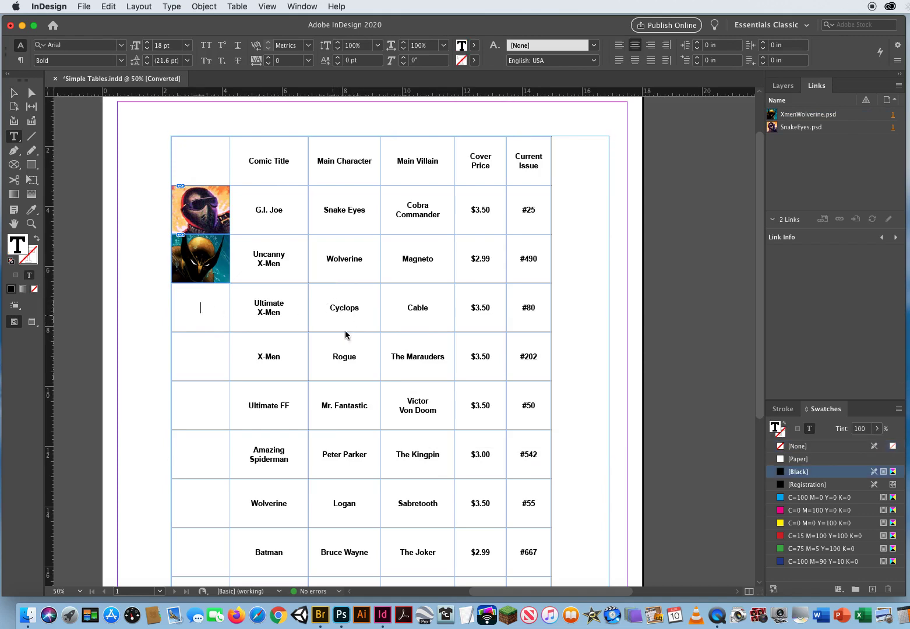
key(super+d)
click(372, 129)
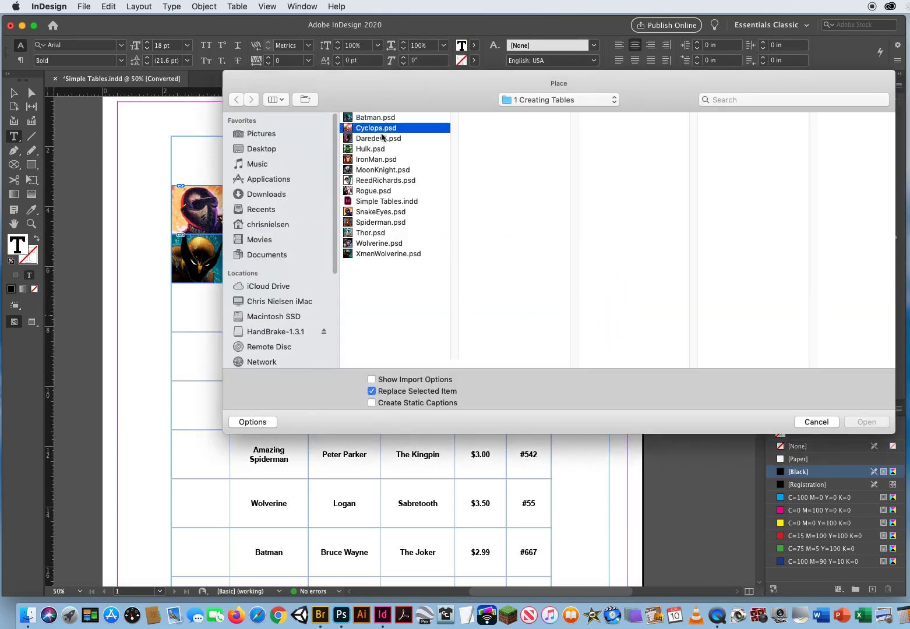
click(868, 422)
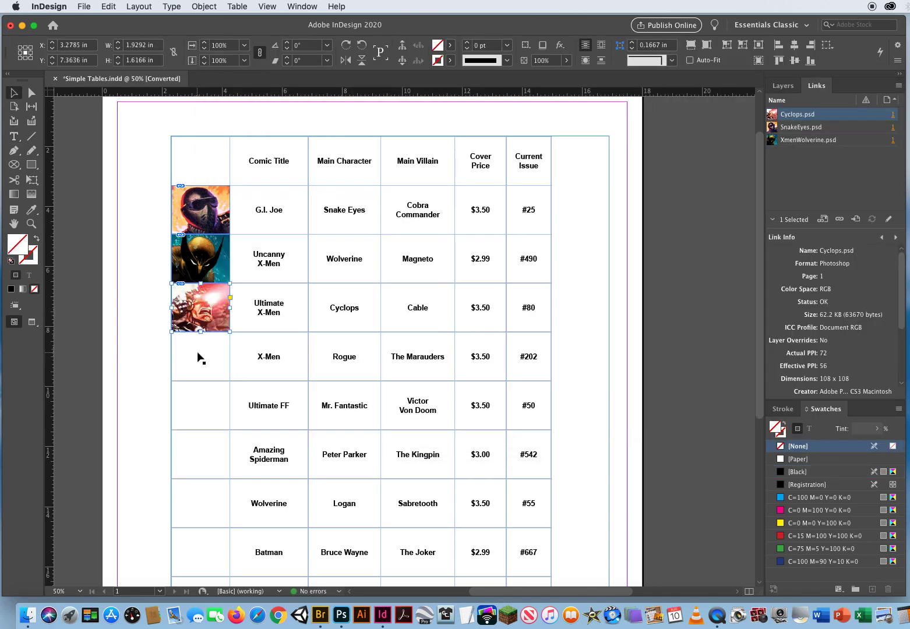
- Place Rogue.psd into the empty first-column cell beside X-Men
double_click(197, 353)
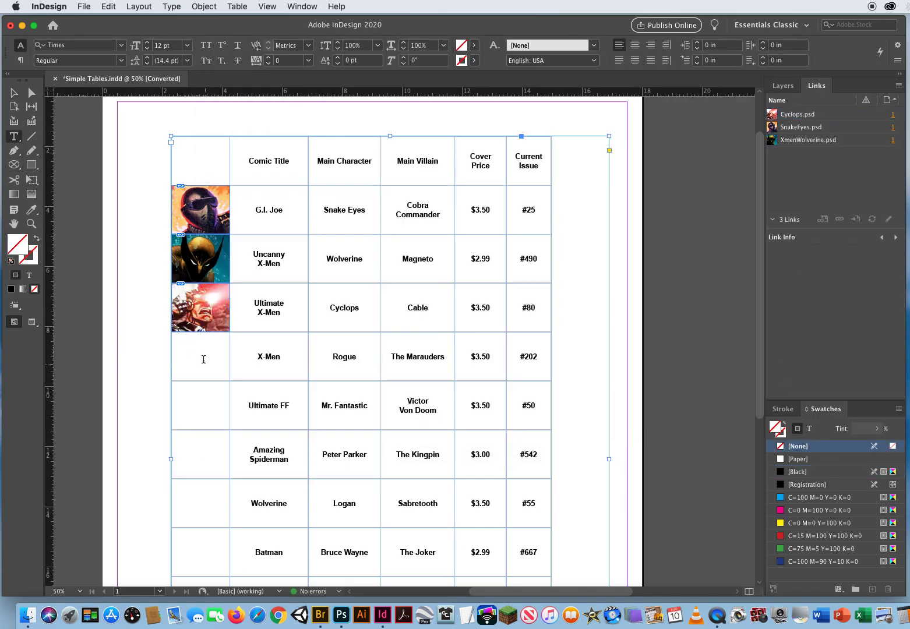
key(super+d)
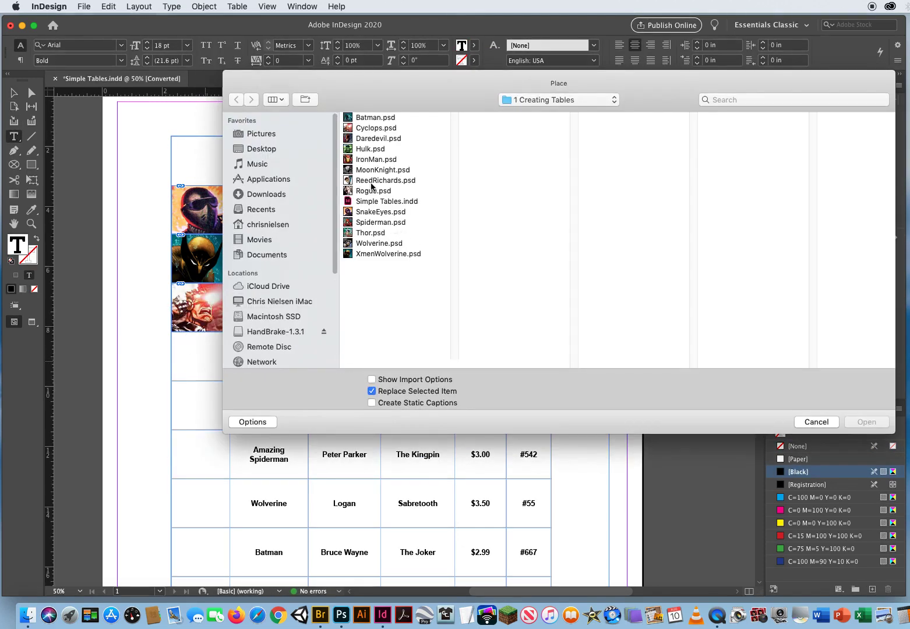
click(373, 190)
key(Return)
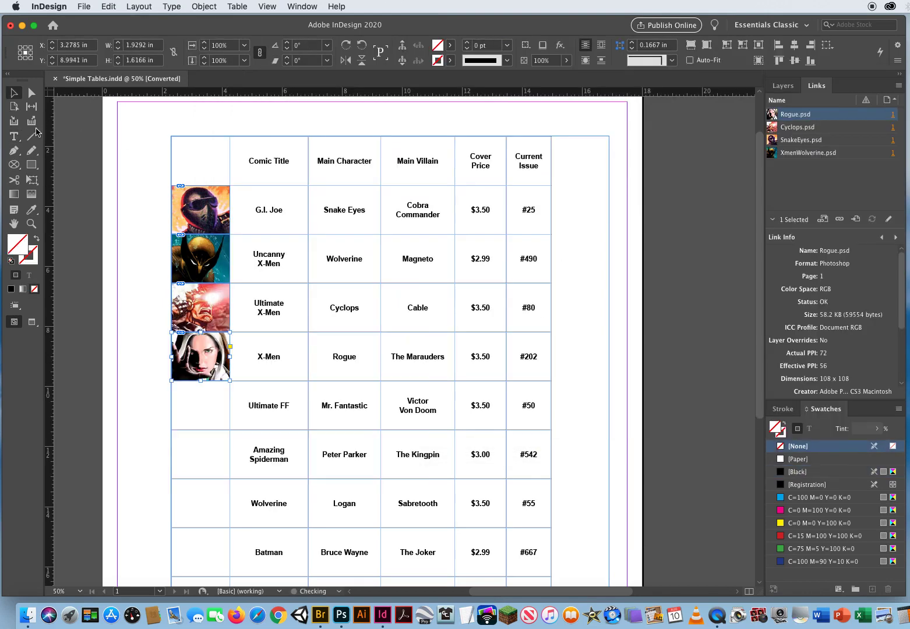
- Place ReedRichards.psd into the empty first-column cell beside Ultimate FF
click(14, 137)
click(197, 406)
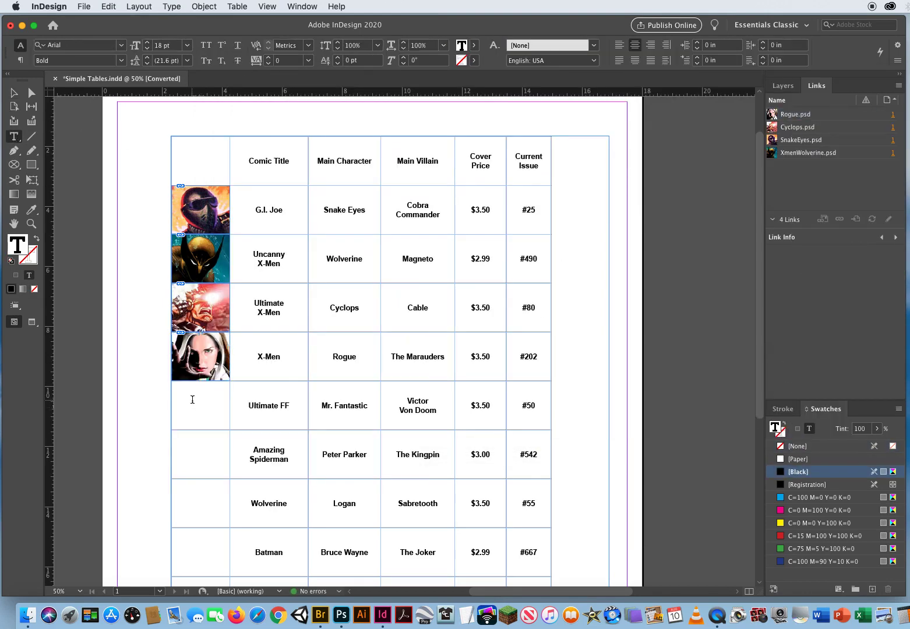
key(super+d)
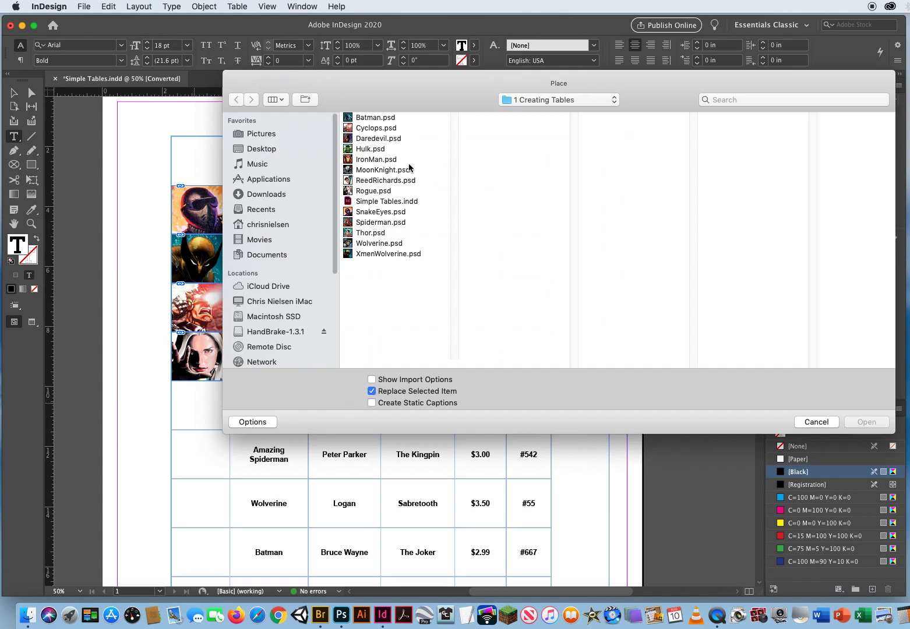
click(415, 181)
click(865, 423)
- Place Spiderman.psd into the empty first-column cell beside Amazing Spiderman
click(200, 464)
click(14, 136)
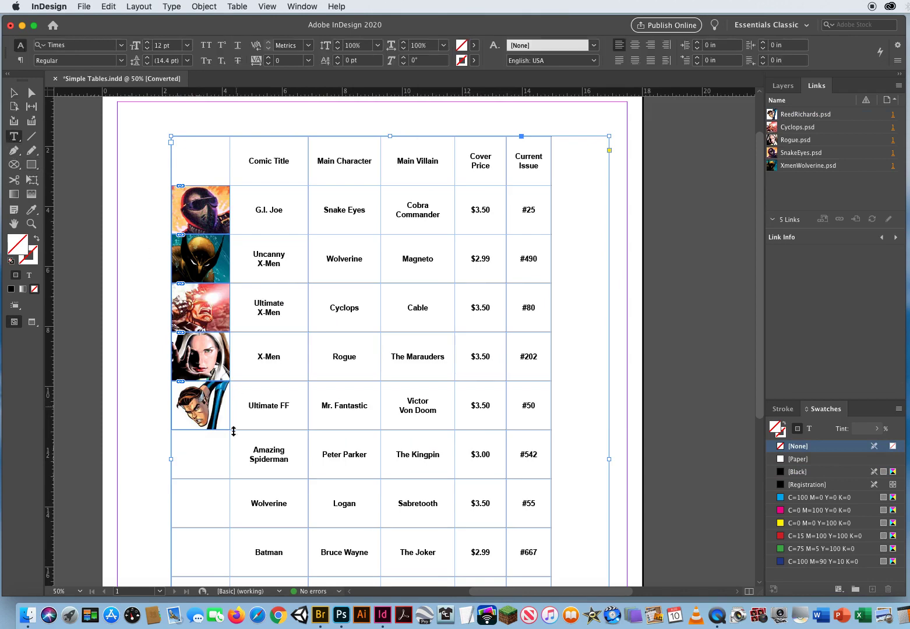
click(203, 456)
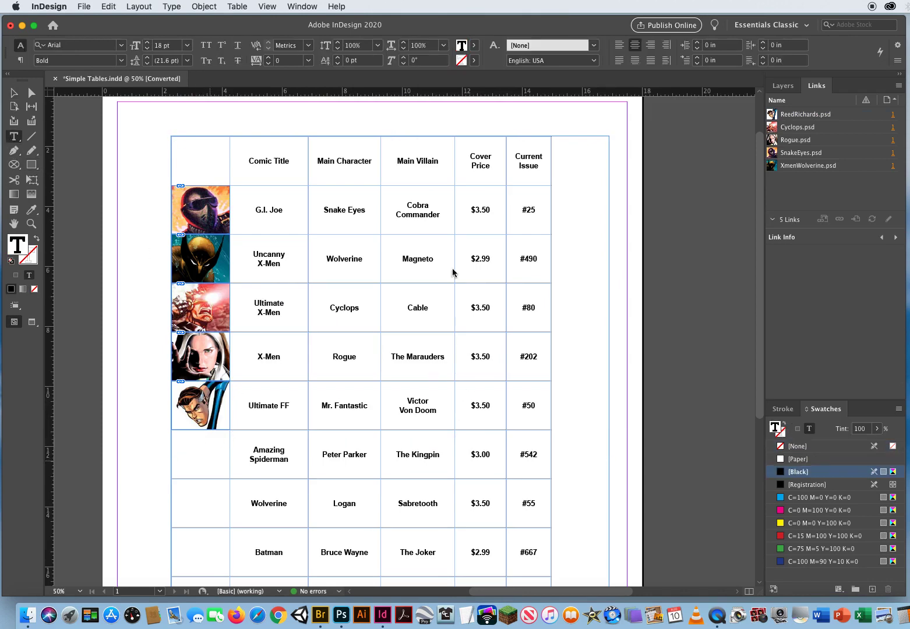
key(super+d)
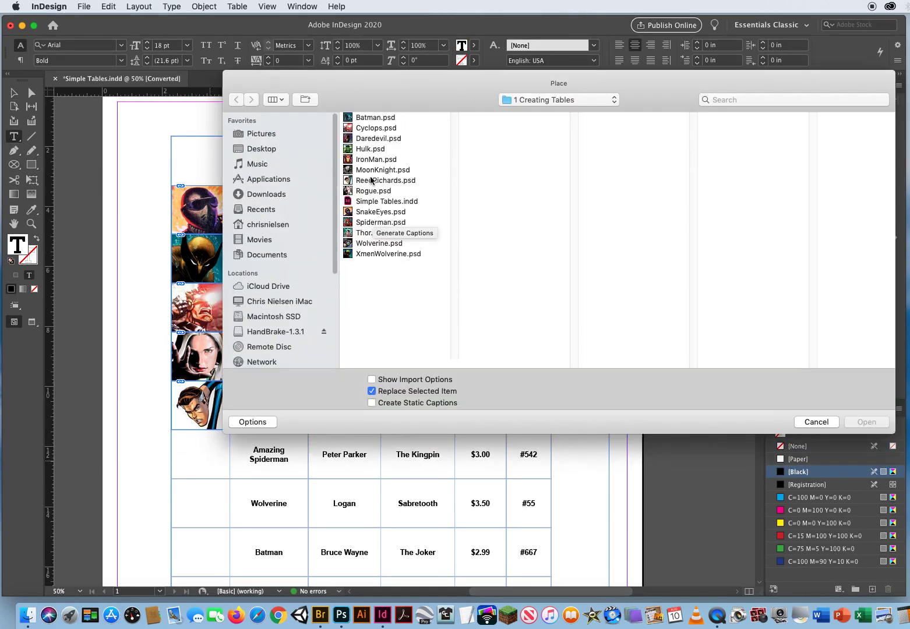
click(368, 222)
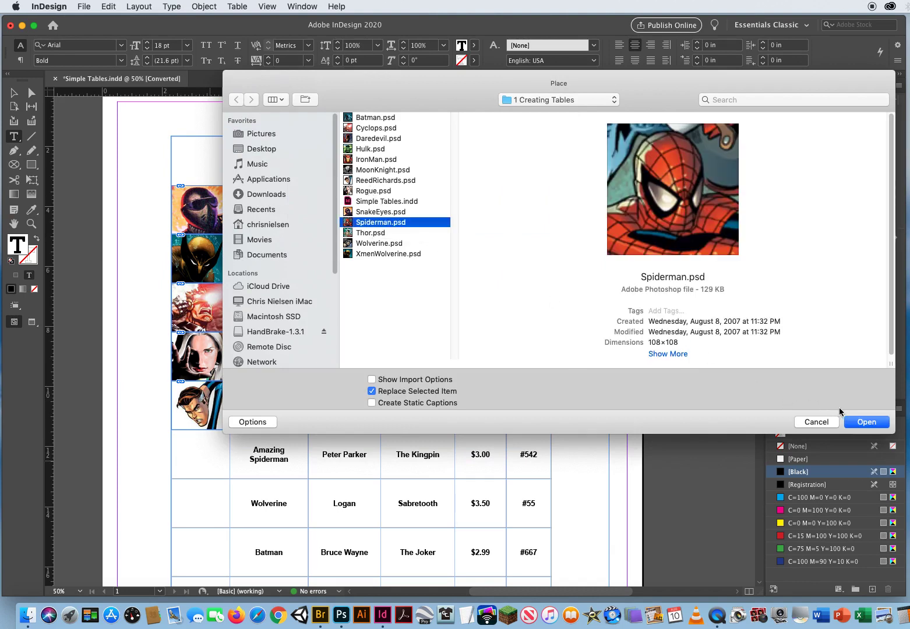
click(857, 423)
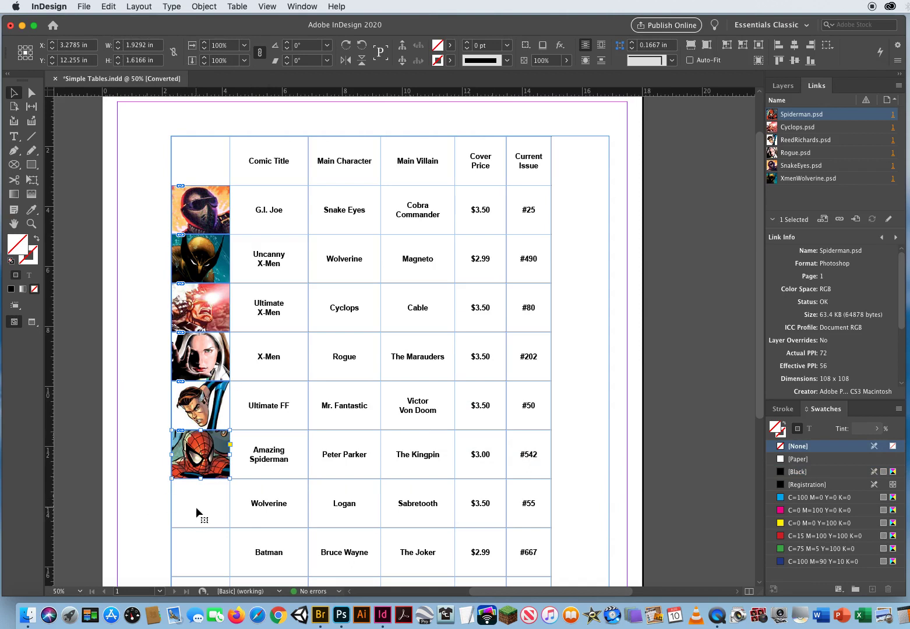
- Place Wolverine.psd into the empty first-column cell beside the comic title Wolverine
click(197, 513)
key(t)
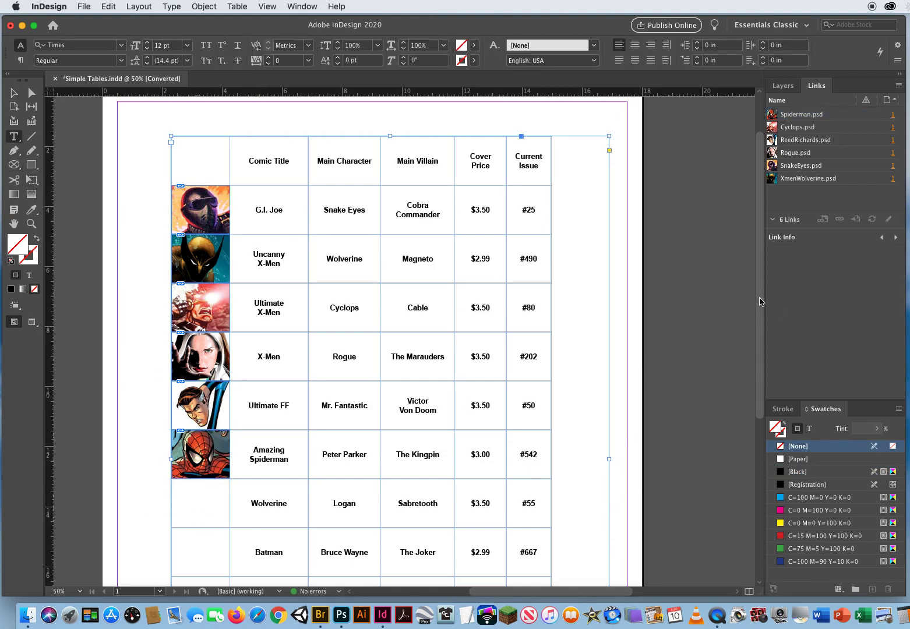
scroll(759, 301, down, 5)
click(191, 345)
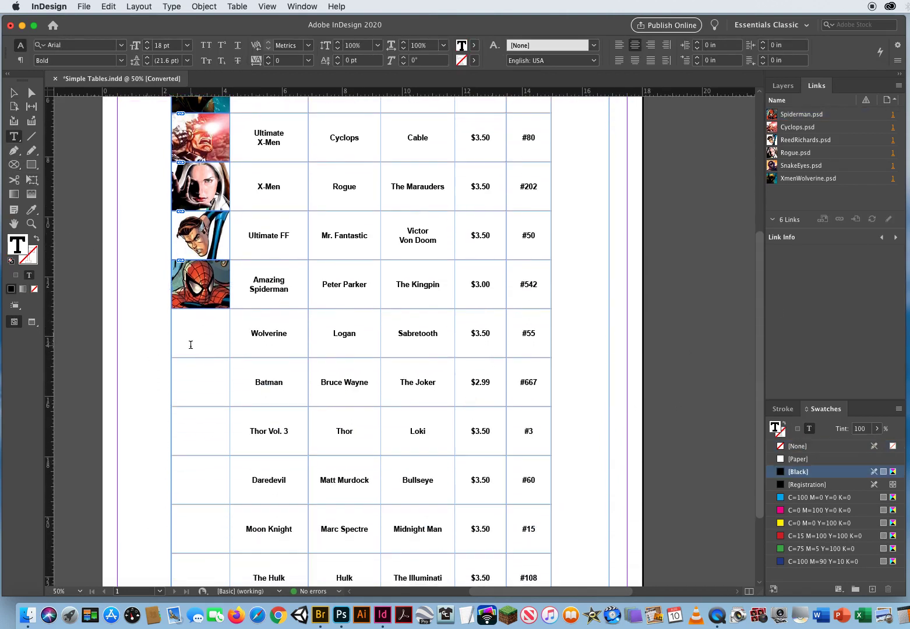
key(super+d)
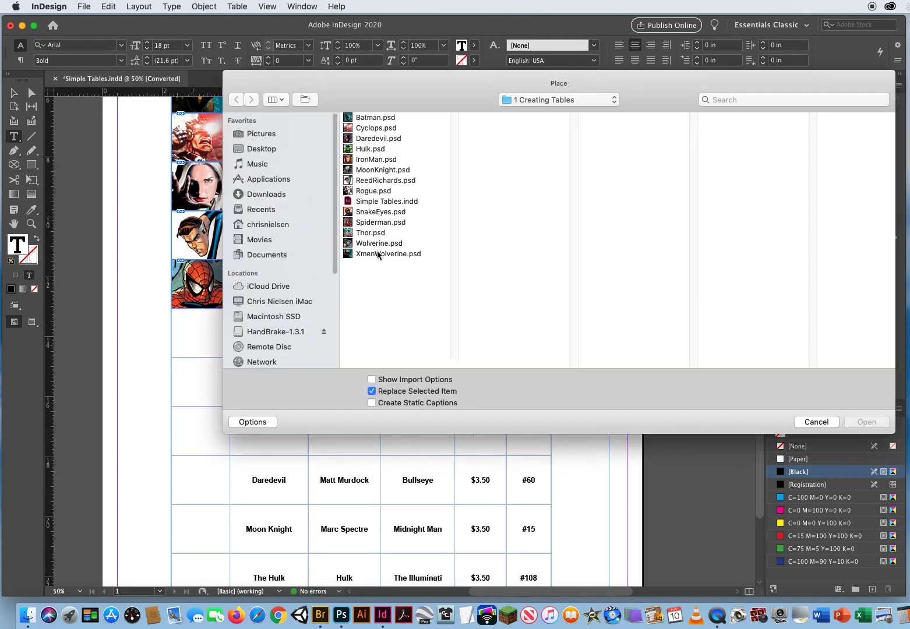
click(376, 244)
click(864, 423)
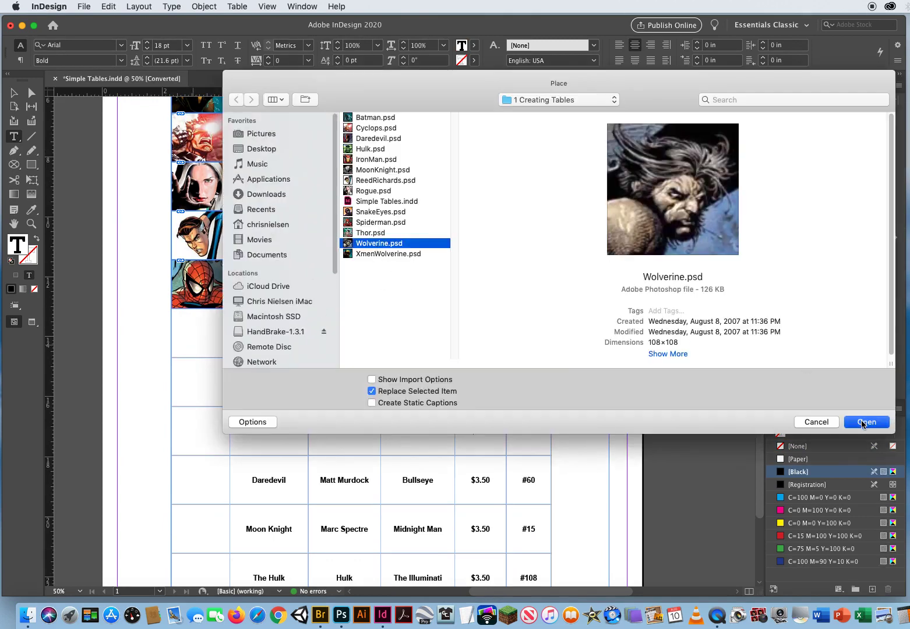
- Place Batman.psd into the empty first-column cell beside Batman
click(203, 380)
key(super+d)
click(384, 118)
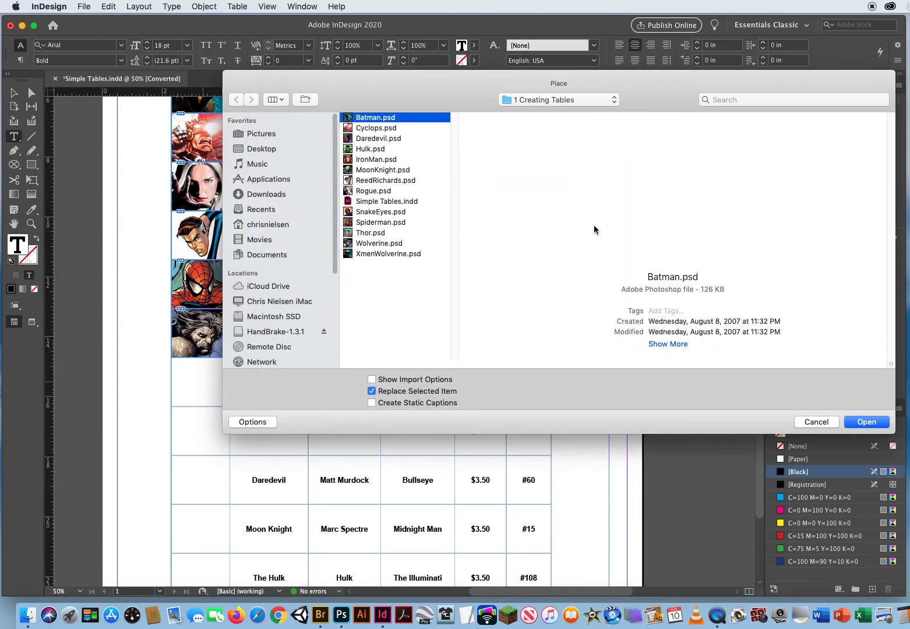
click(867, 421)
- Place Thor.psd into the empty first-column cell beside Thor Vol. 3
click(14, 137)
click(202, 431)
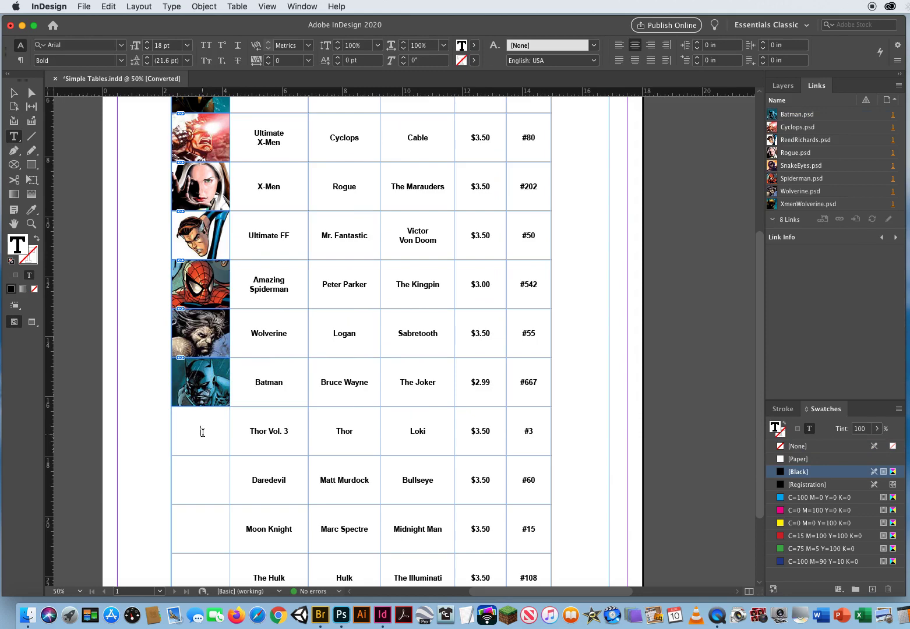
key(super+d)
click(371, 233)
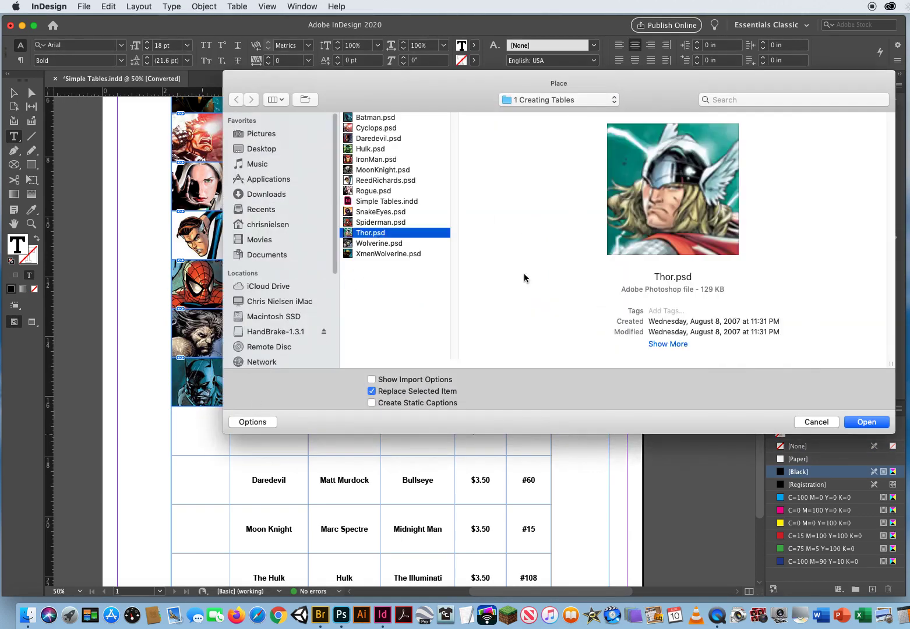
click(867, 422)
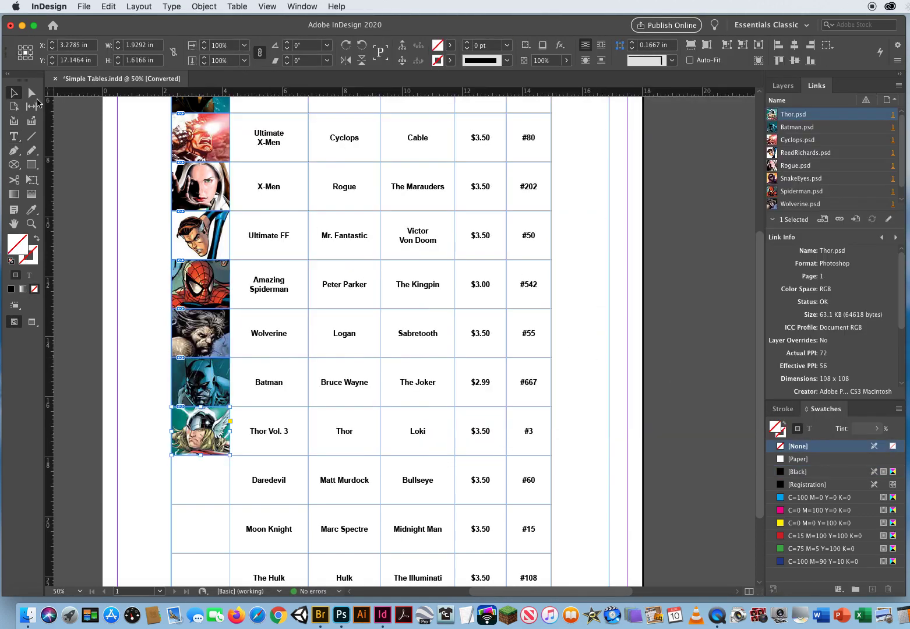
- Place Daredevil.psd into the empty first-column cell beside Daredevil
click(14, 137)
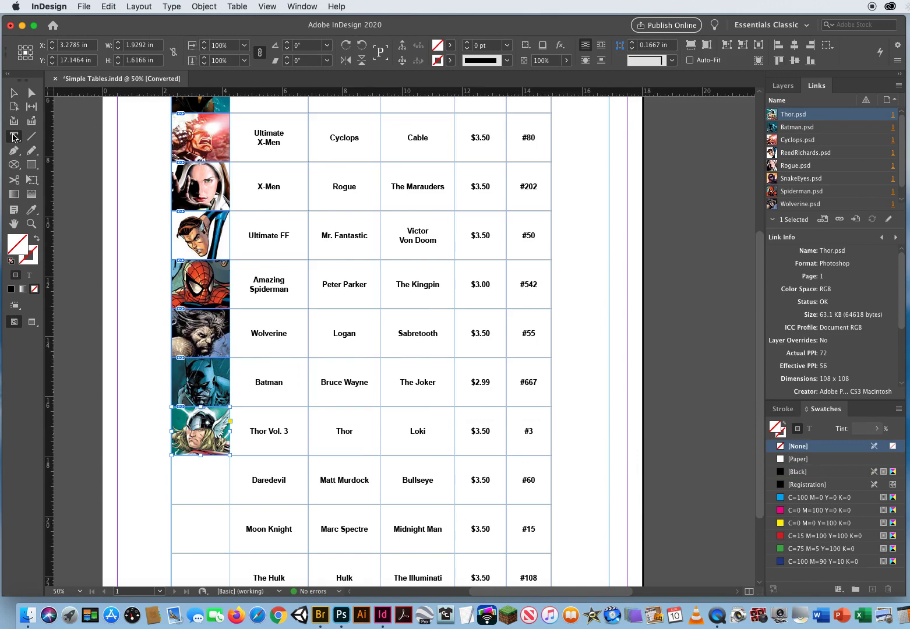
click(196, 479)
key(super+d)
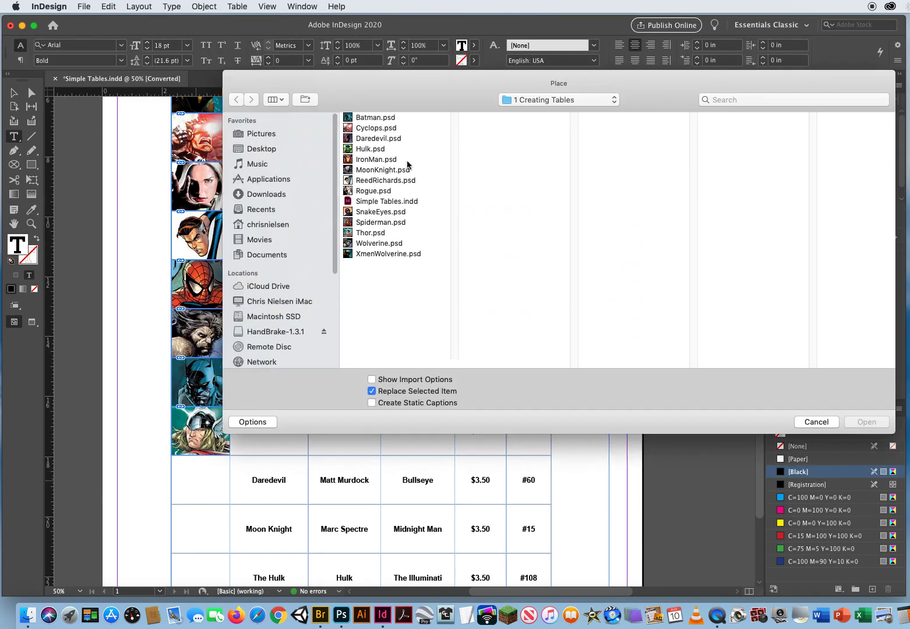
click(395, 140)
click(866, 422)
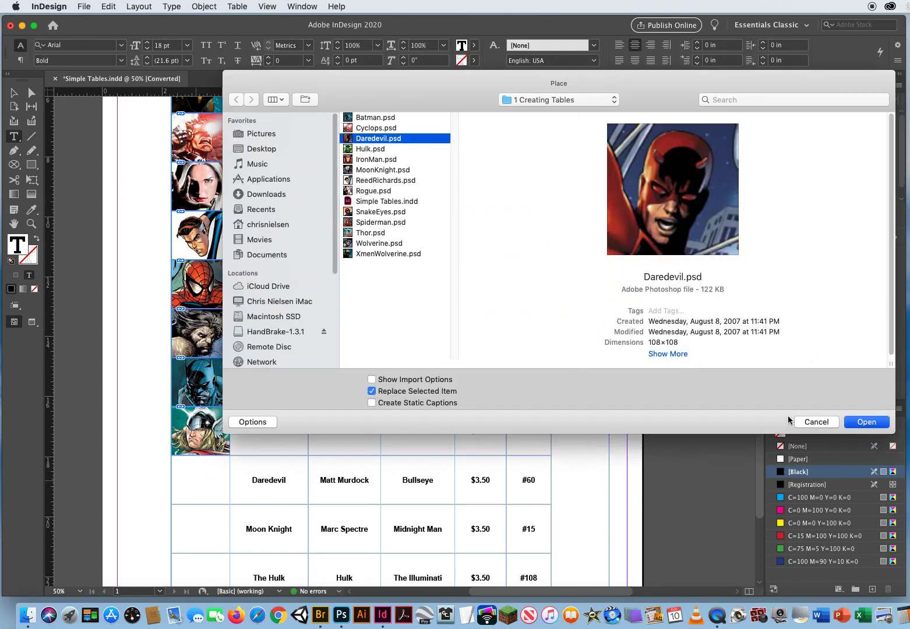
- Place MoonKnight.psd into the empty first-column cell beside the comic title Moon Knight
click(200, 528)
key(super+d)
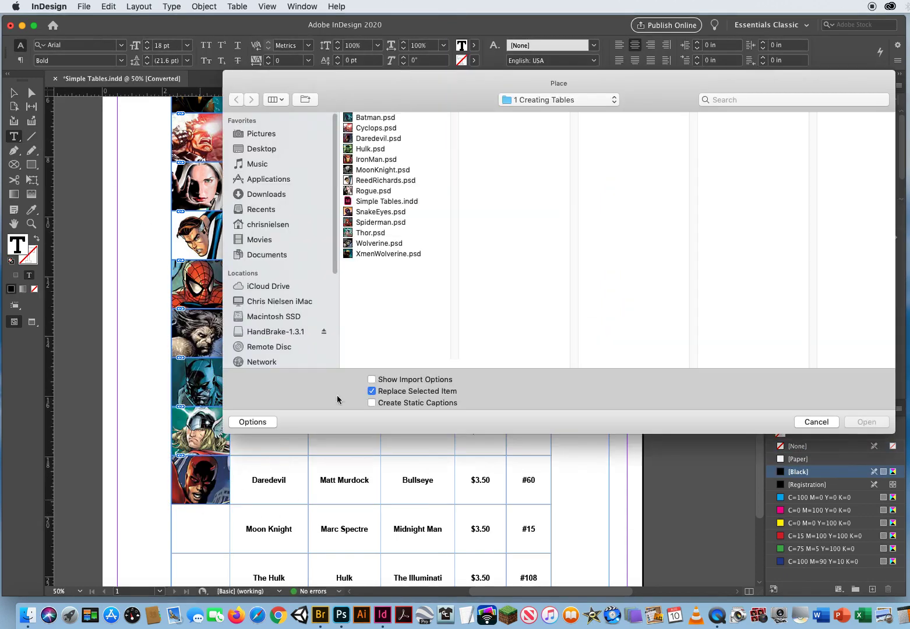
click(389, 171)
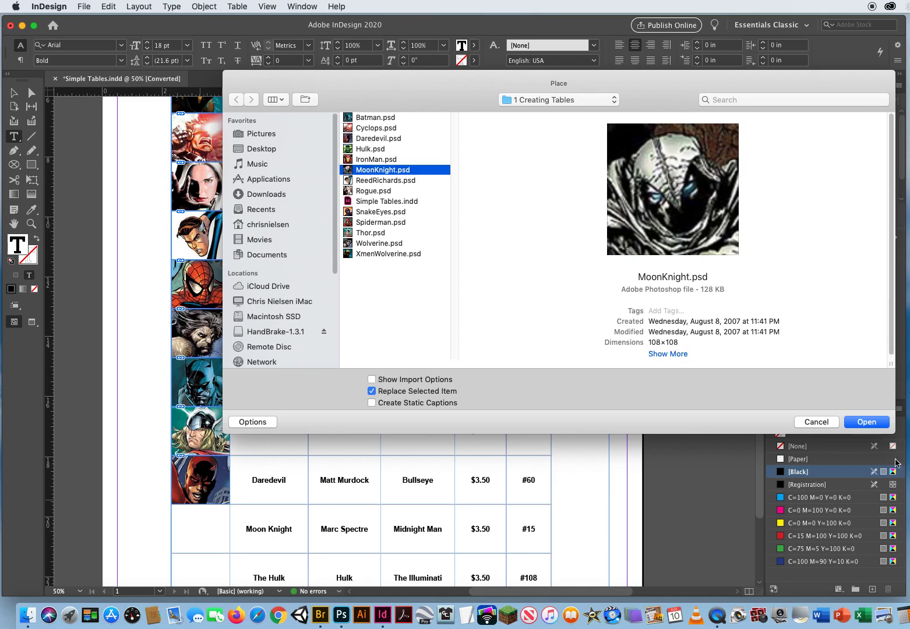
click(869, 424)
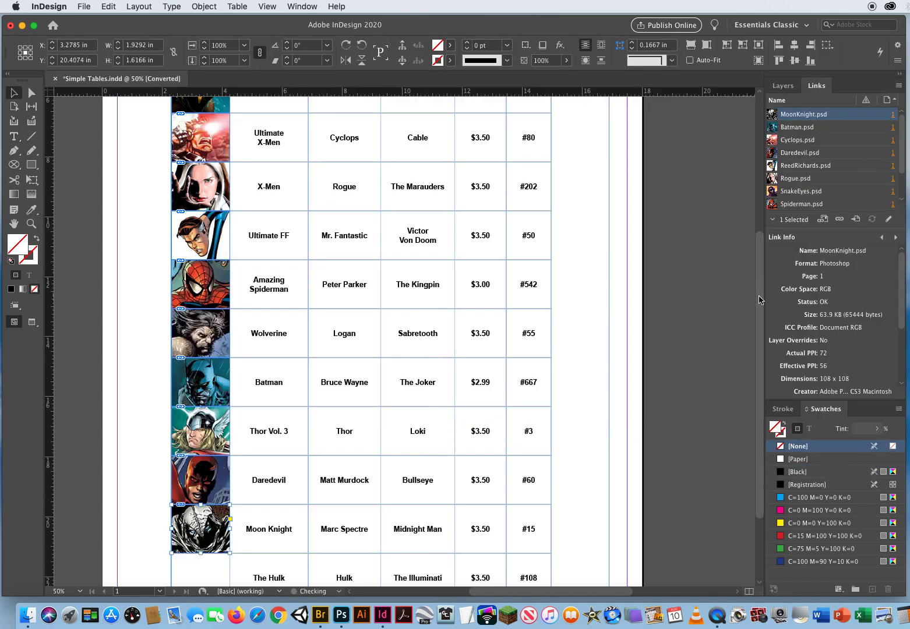
- Place Hulk.psd into the empty first-column cell beside The Hulk in the table's last row
scroll(759, 299, down, 5)
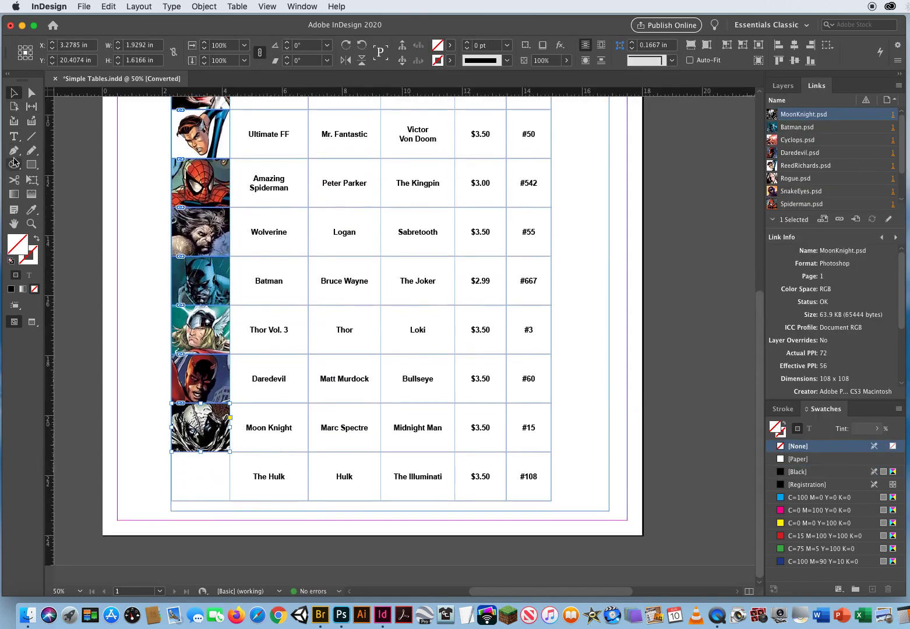
click(14, 136)
click(202, 476)
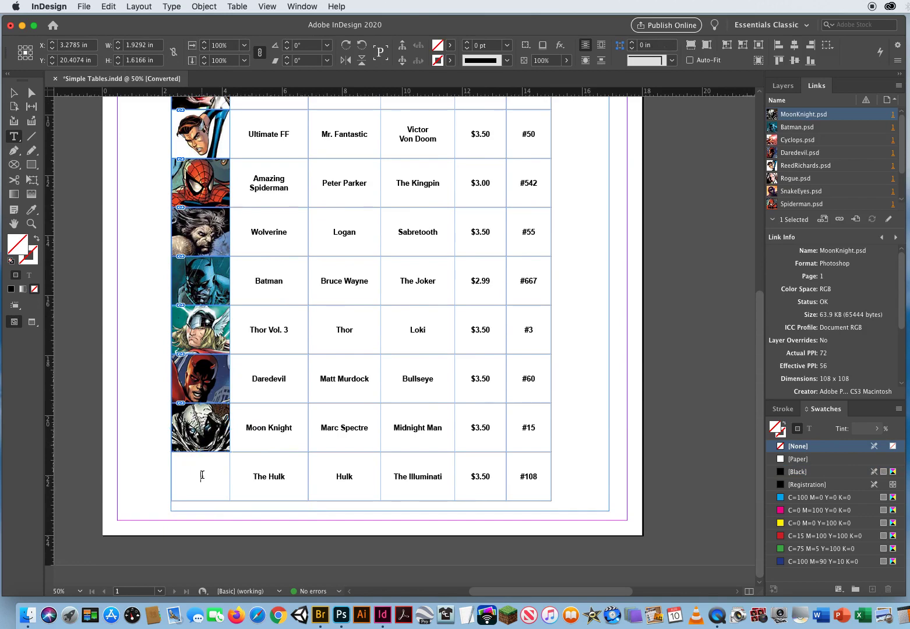
key(super+d)
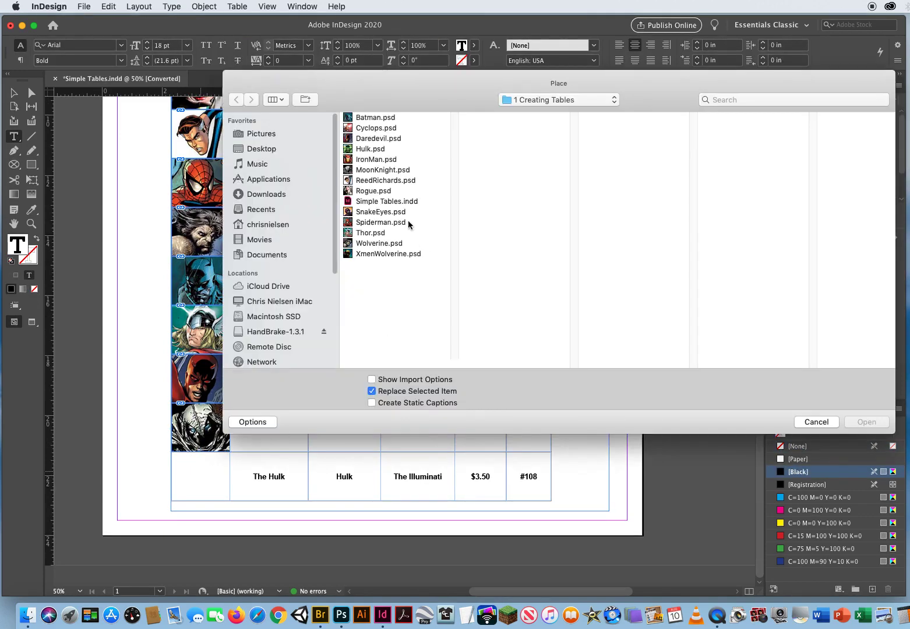
click(372, 149)
click(864, 422)
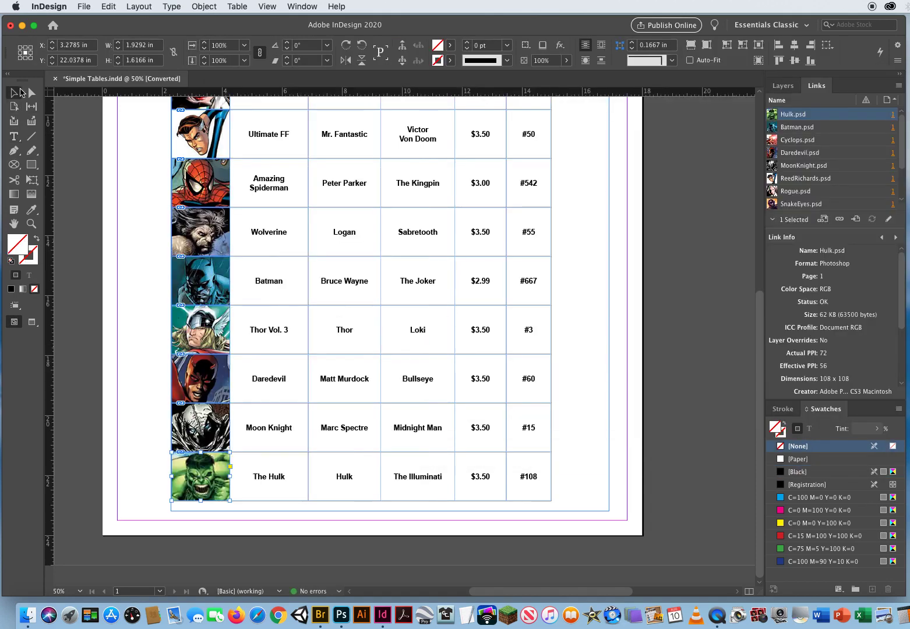
- Deselect the picture and review the finished table in Preview mode without guides and frame edges, up to the header row
click(142, 253)
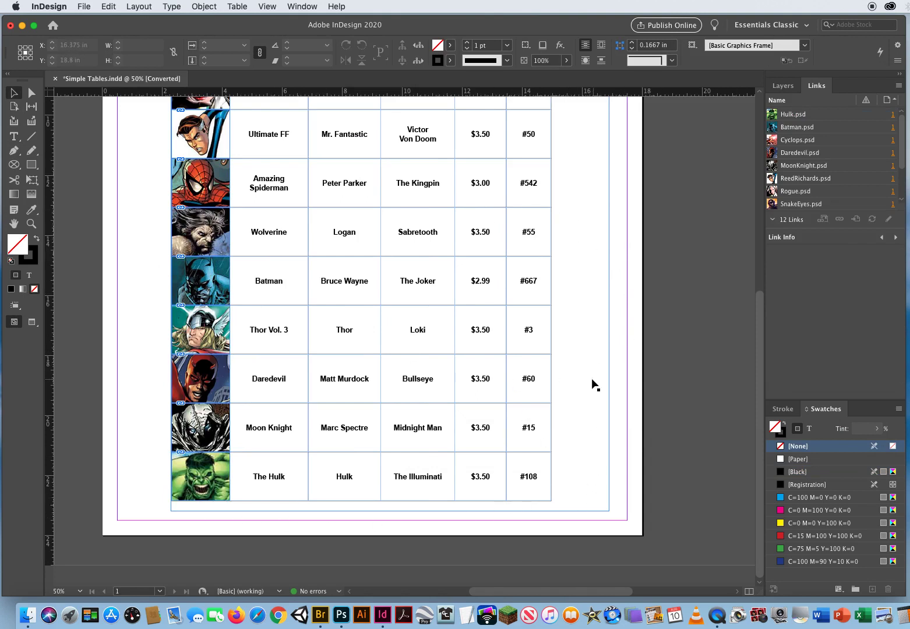
key(w)
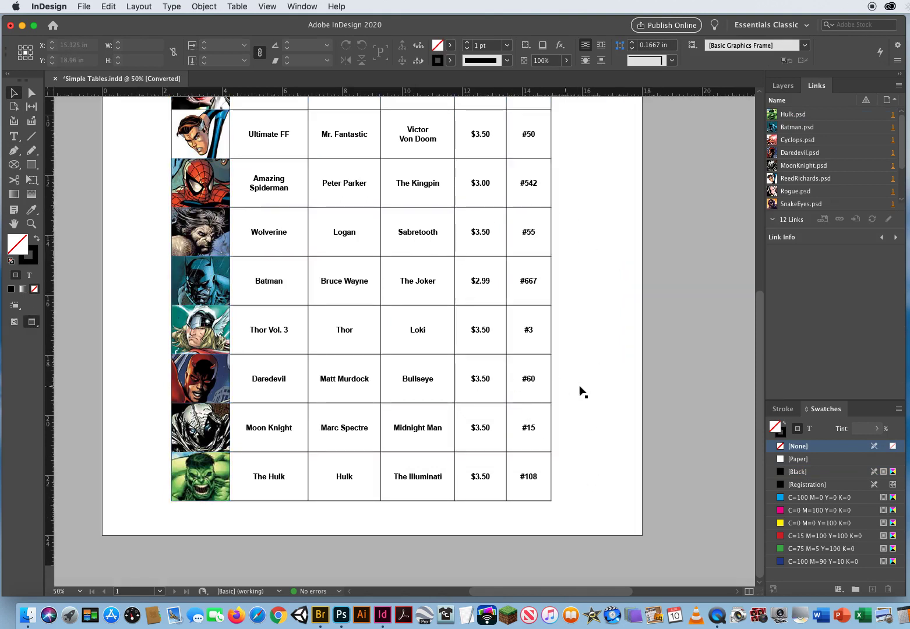
drag(614, 184, 610, 370)
drag(604, 214, 613, 287)
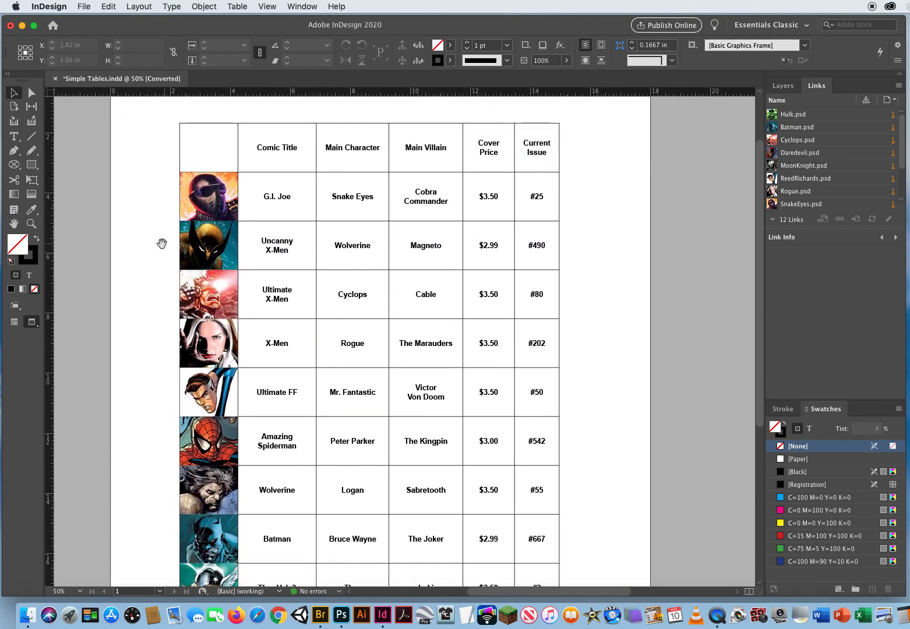
drag(145, 243, 151, 243)
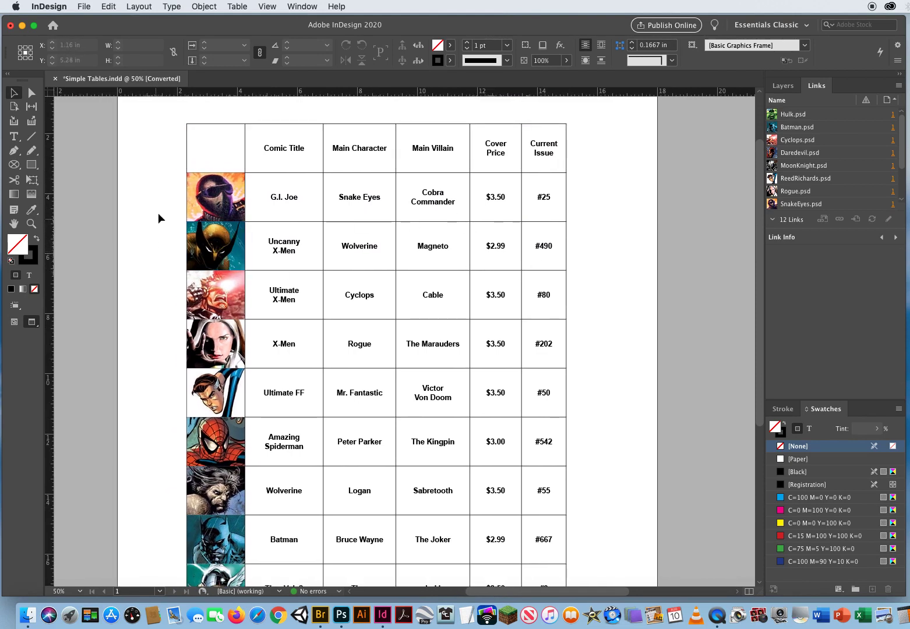
click(14, 137)
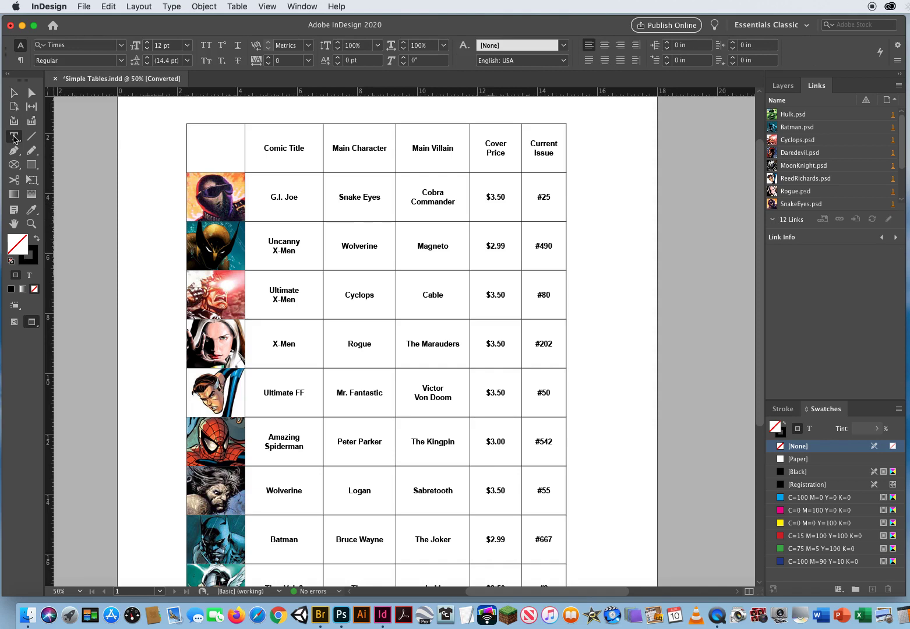
click(185, 121)
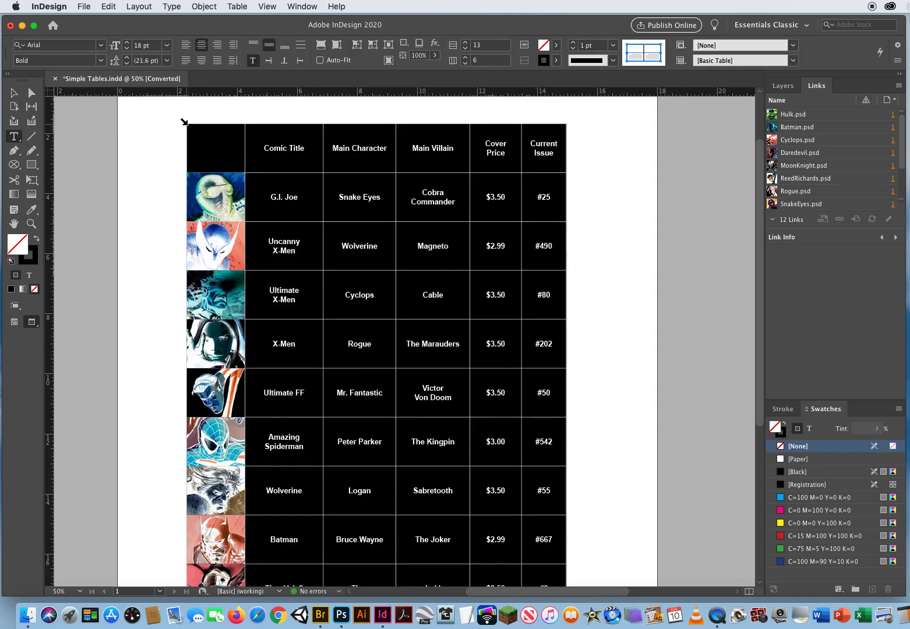
click(237, 6)
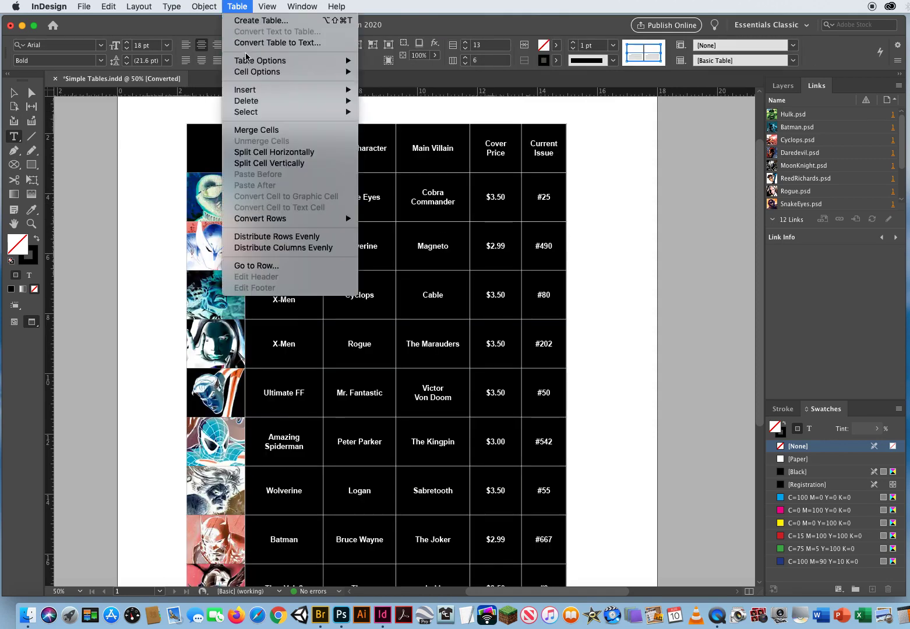
mouse_move(247, 62)
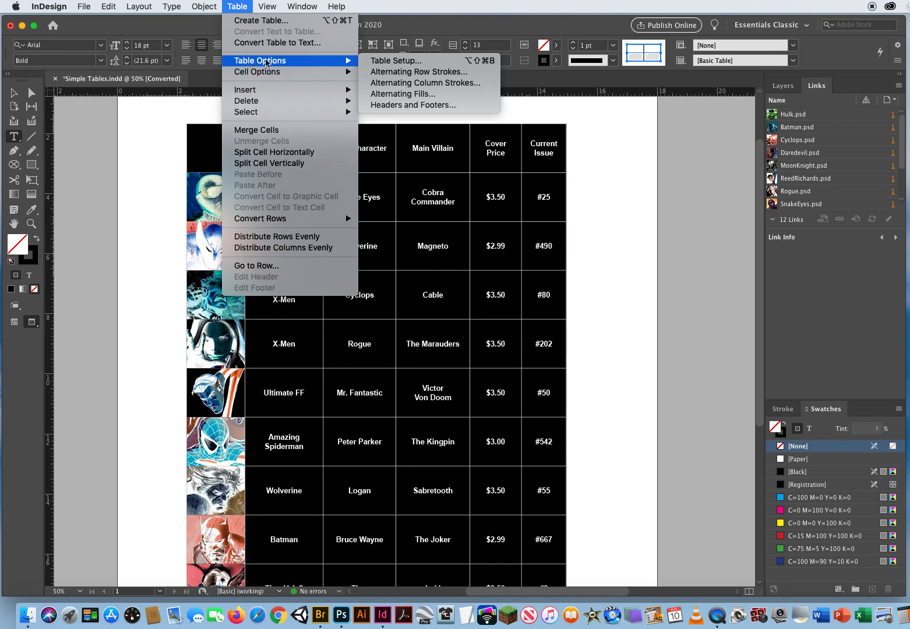
click(394, 60)
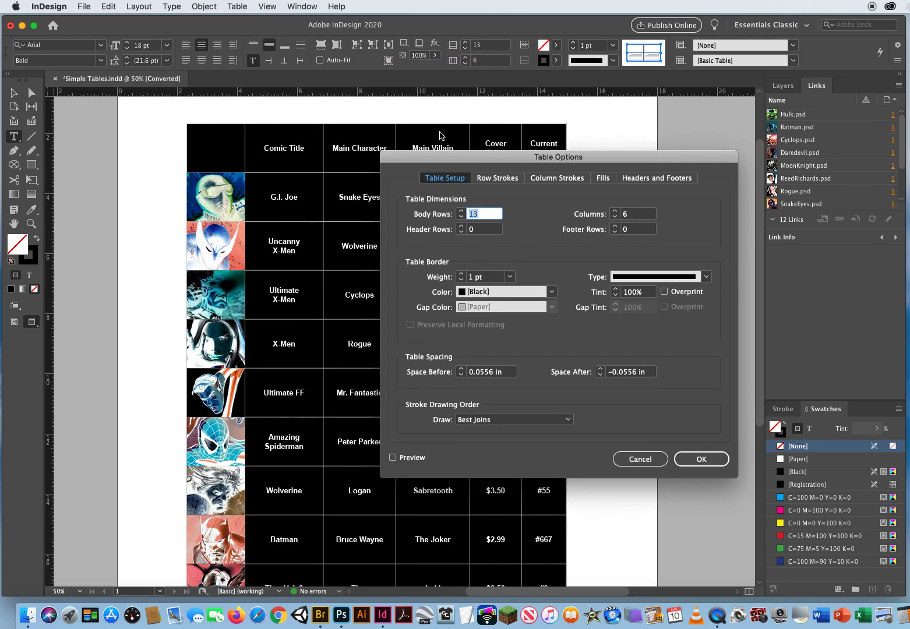
drag(464, 163, 435, 107)
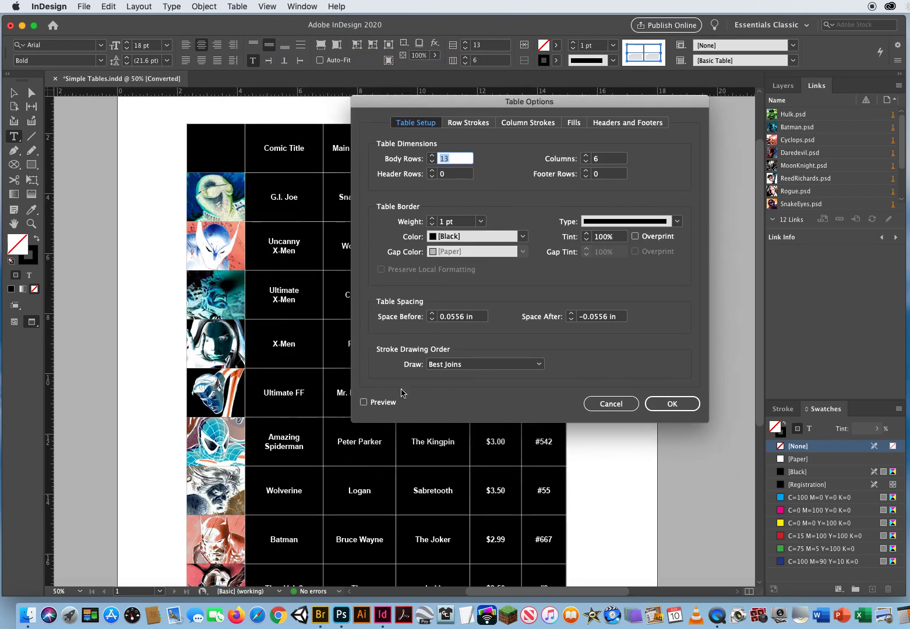
click(364, 402)
drag(419, 103, 429, 102)
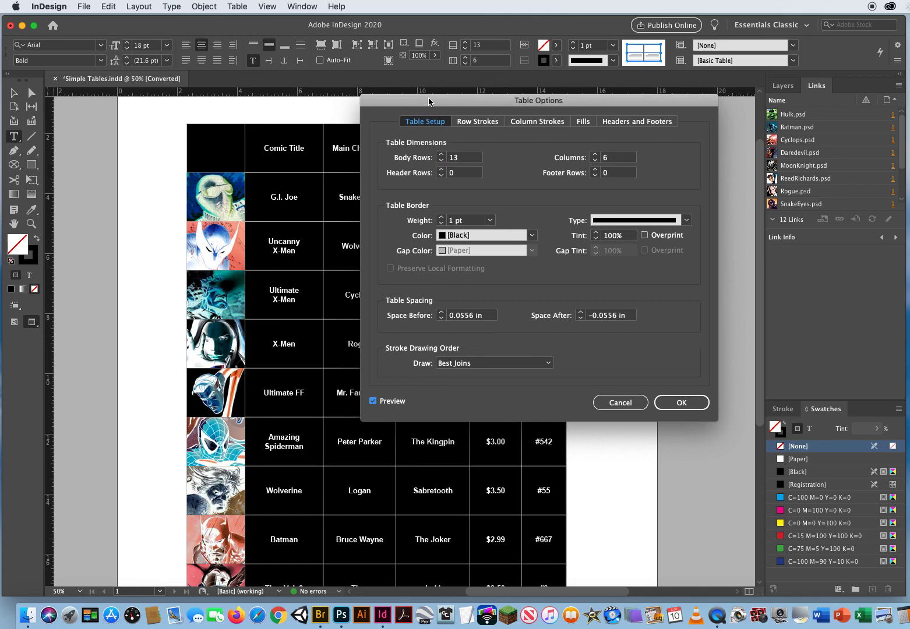
click(480, 123)
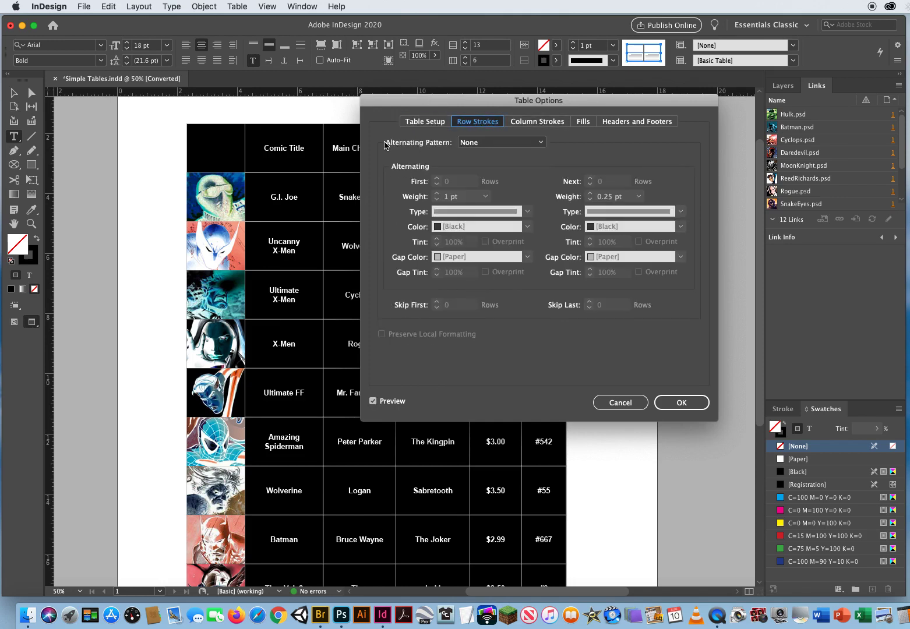
drag(438, 107, 465, 103)
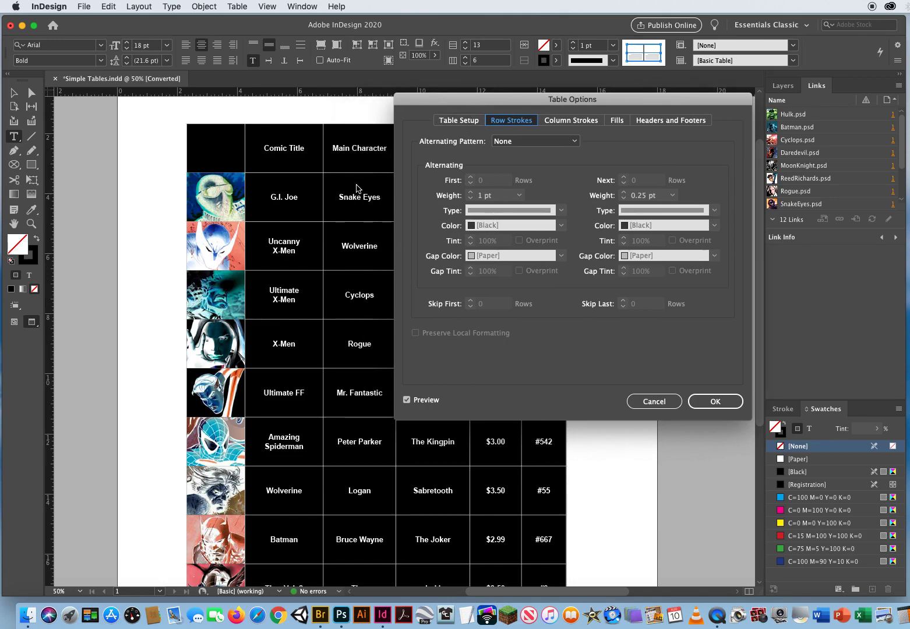
click(659, 401)
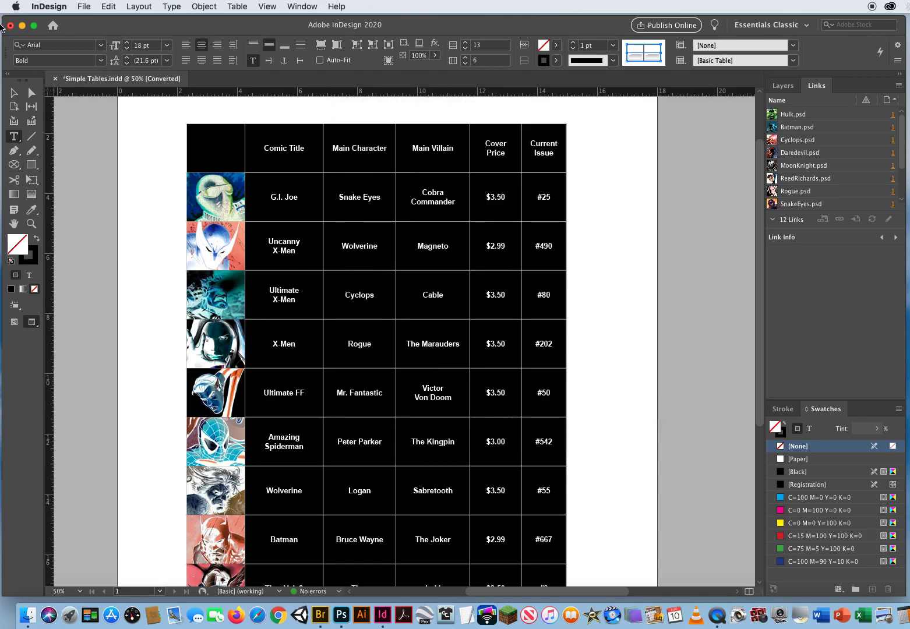
click(12, 92)
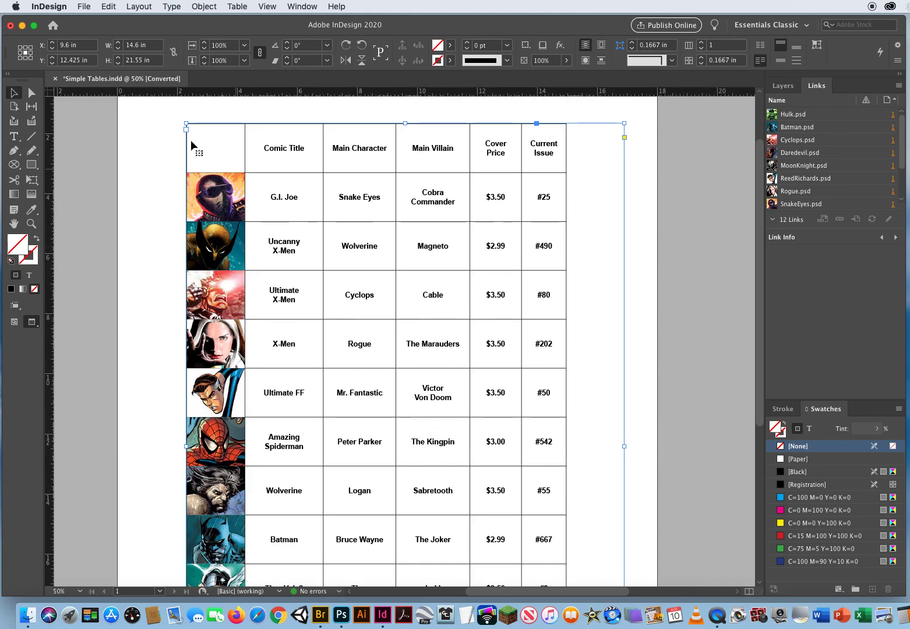
- Select the entire table and set the alternating pattern of its row strokes to Every Other Row in Table Options
click(14, 136)
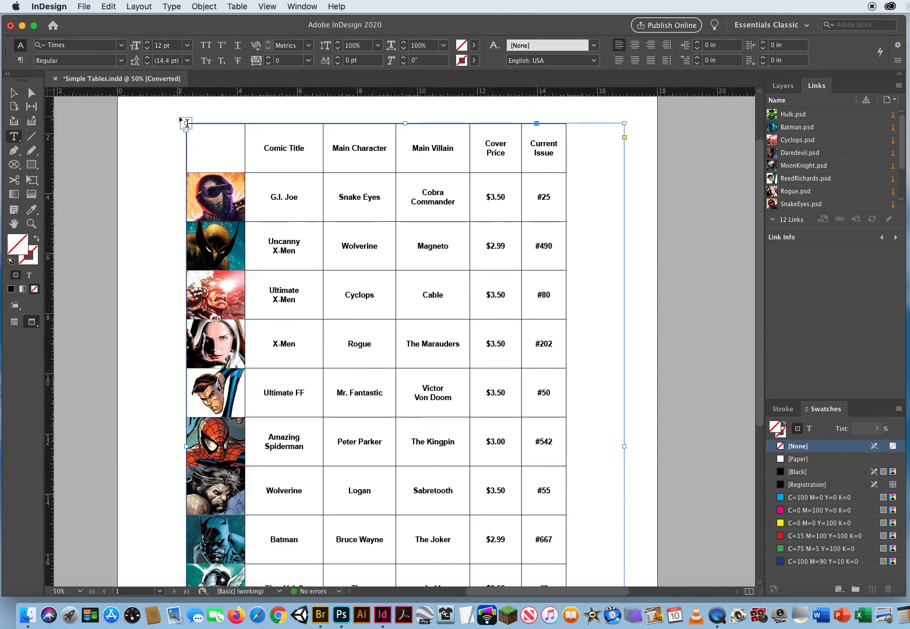
click(184, 121)
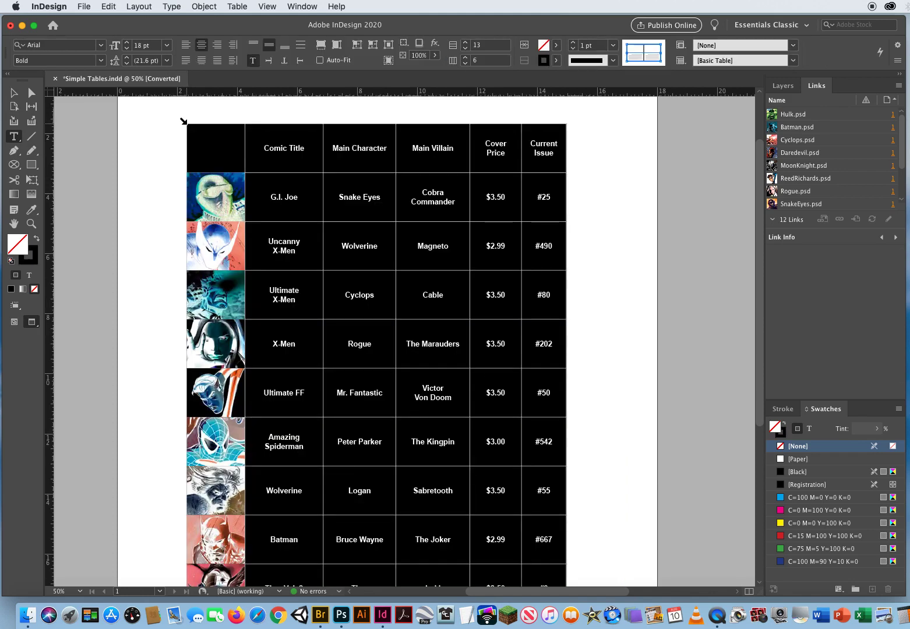
click(237, 6)
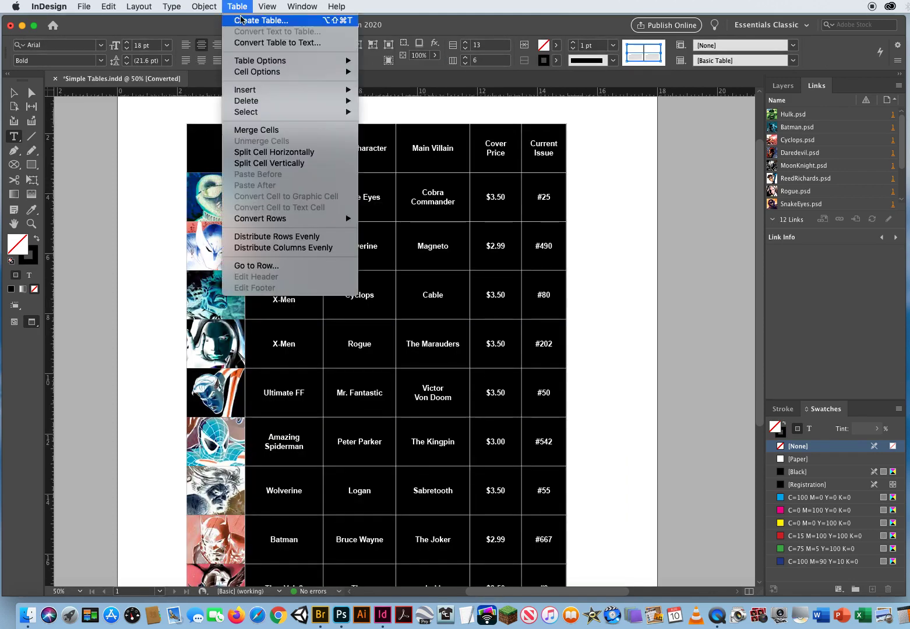
mouse_move(318, 61)
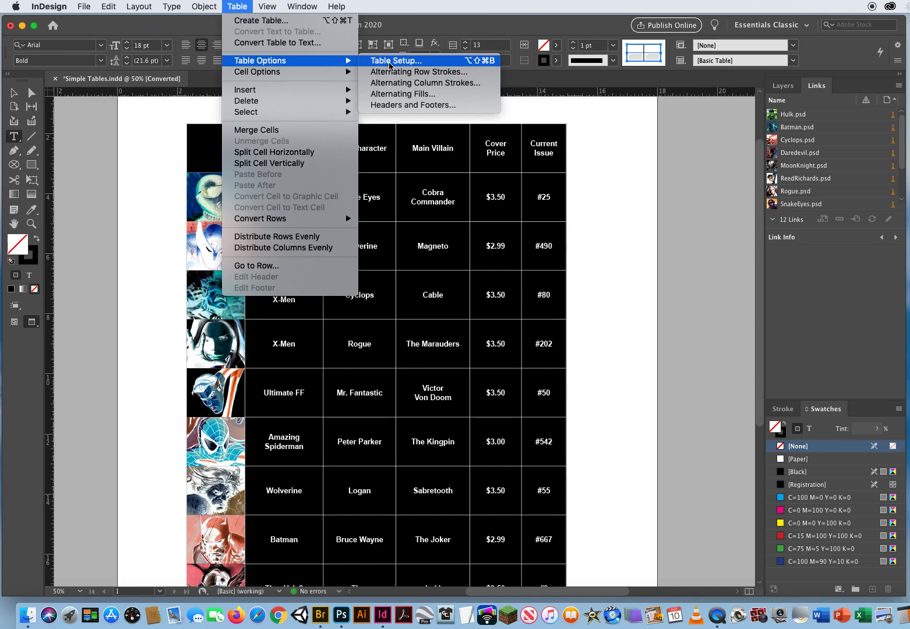
click(389, 62)
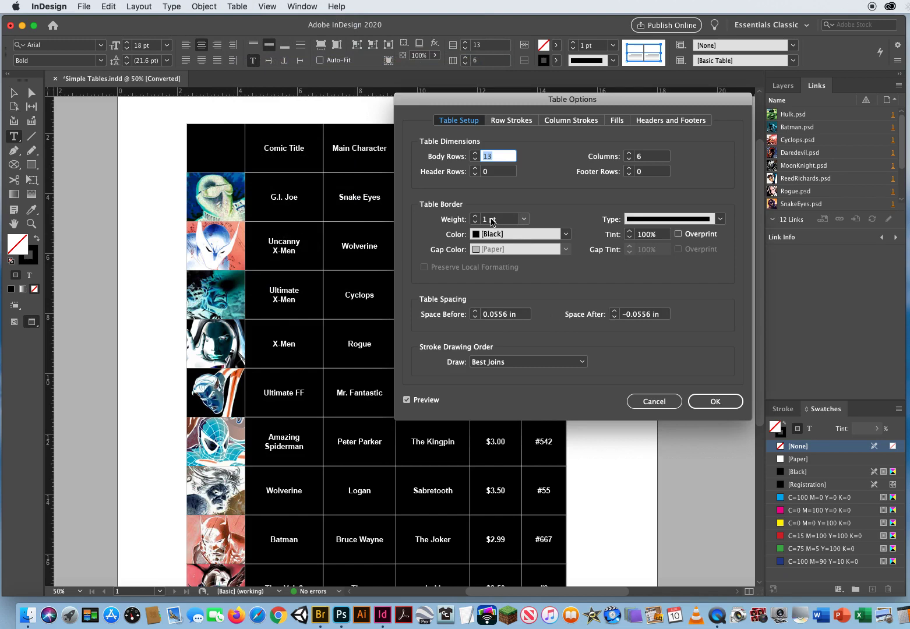
click(511, 121)
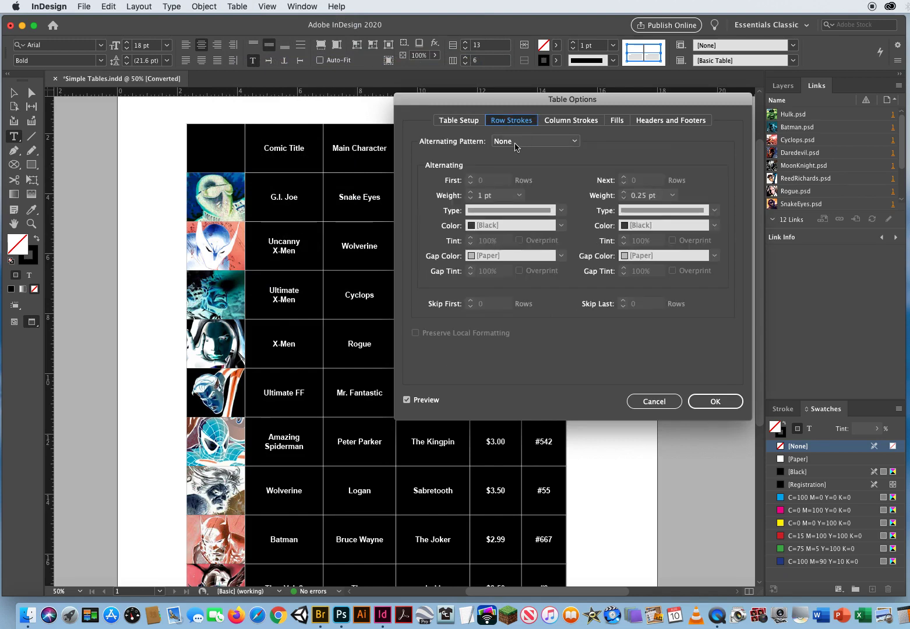
click(516, 143)
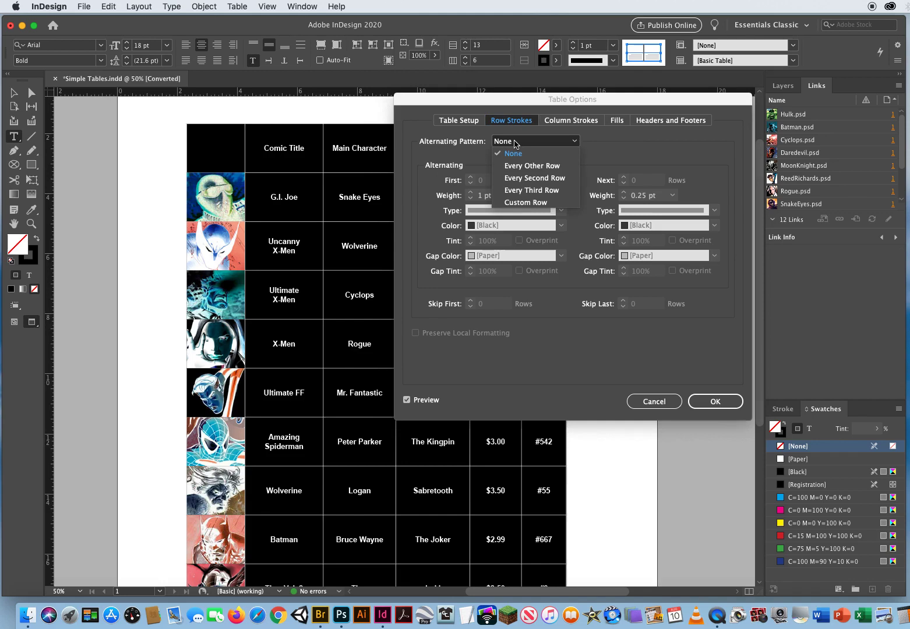
click(527, 168)
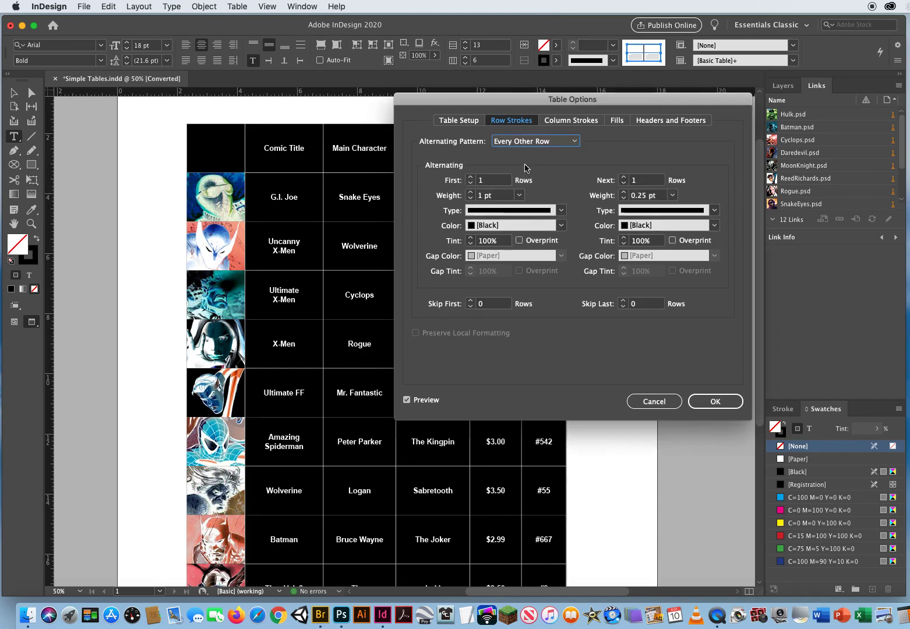
- Try a 7 pt weight for the first set of alternating row strokes and return it to 1 pt
click(471, 192)
click(471, 192)
click(471, 192)
click(471, 193)
click(471, 192)
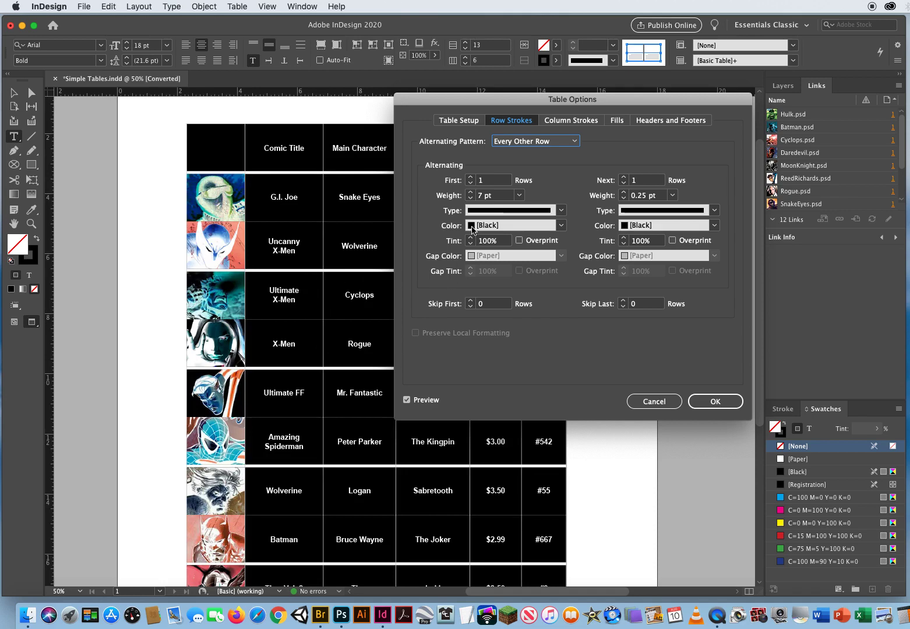
click(471, 199)
click(471, 199)
click(471, 198)
click(471, 199)
click(471, 198)
click(471, 198)
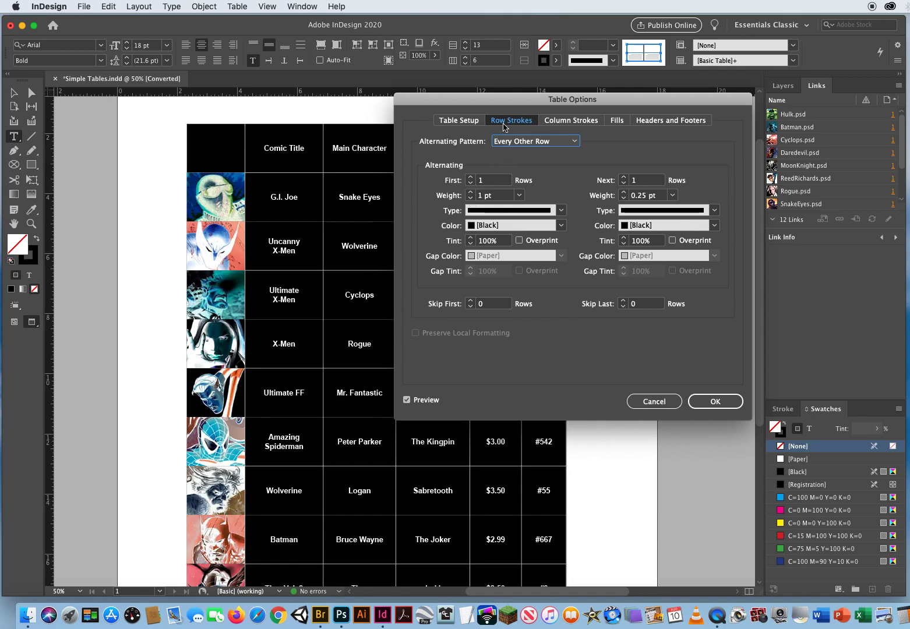
click(570, 122)
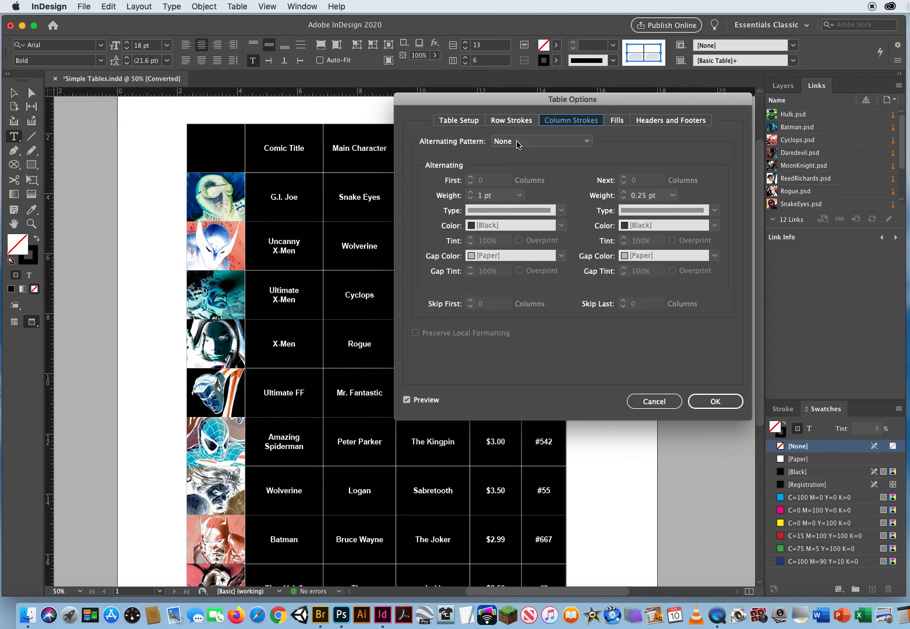
click(517, 141)
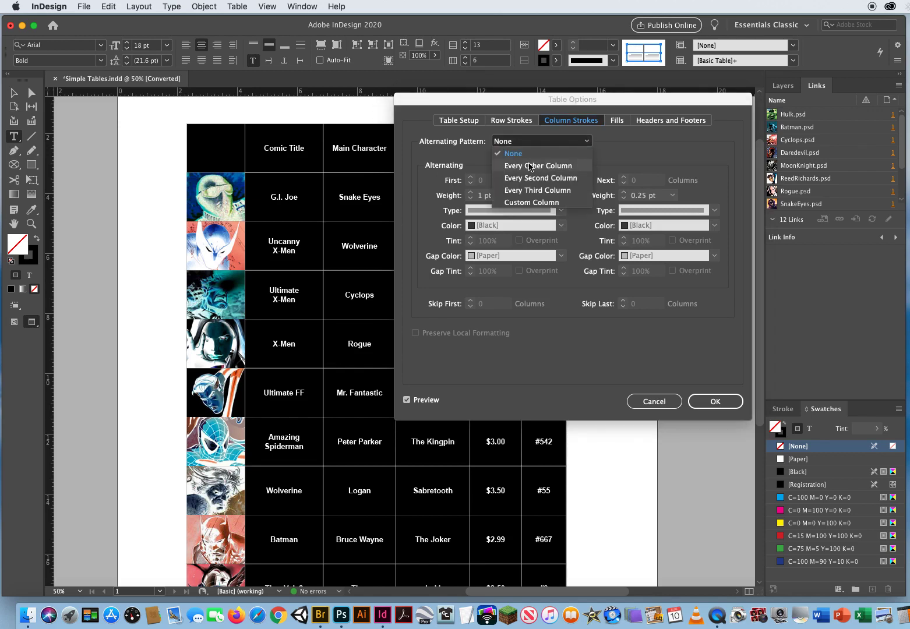
click(629, 158)
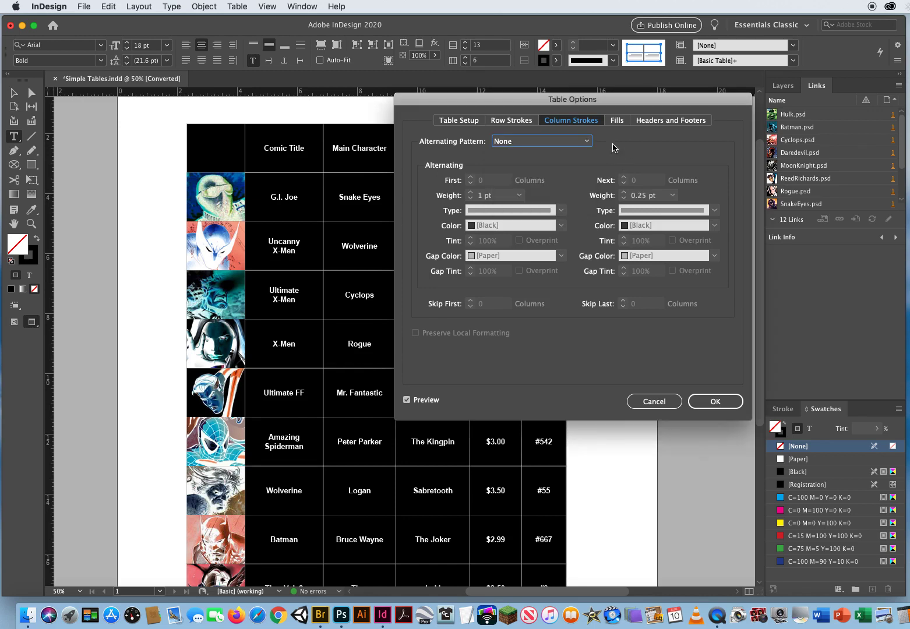
- Set the table fills to alternate every other row, with C=100 M=0 Y=0 K=0 first and C=0 M=0 Y=100 K=0 next
click(616, 121)
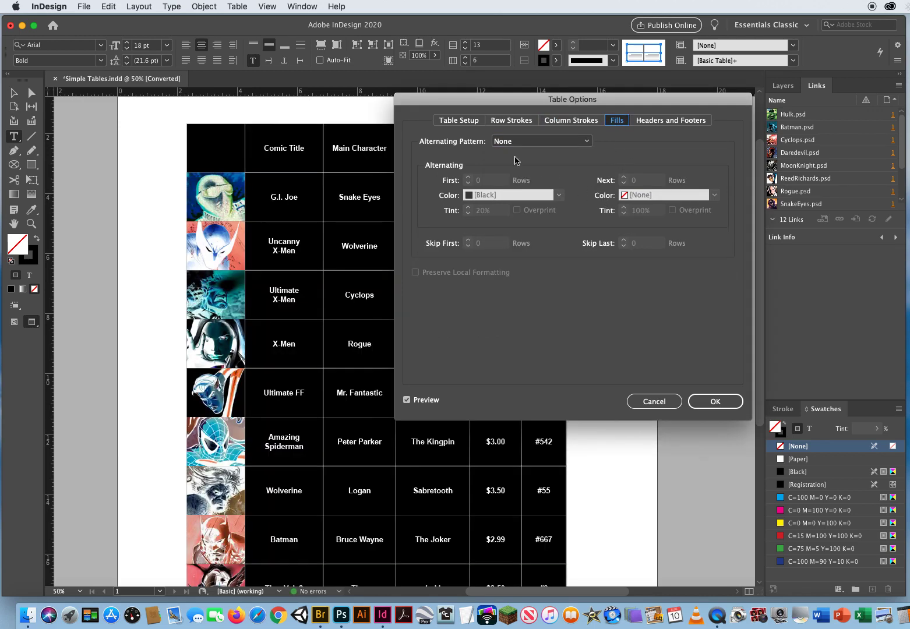
click(532, 142)
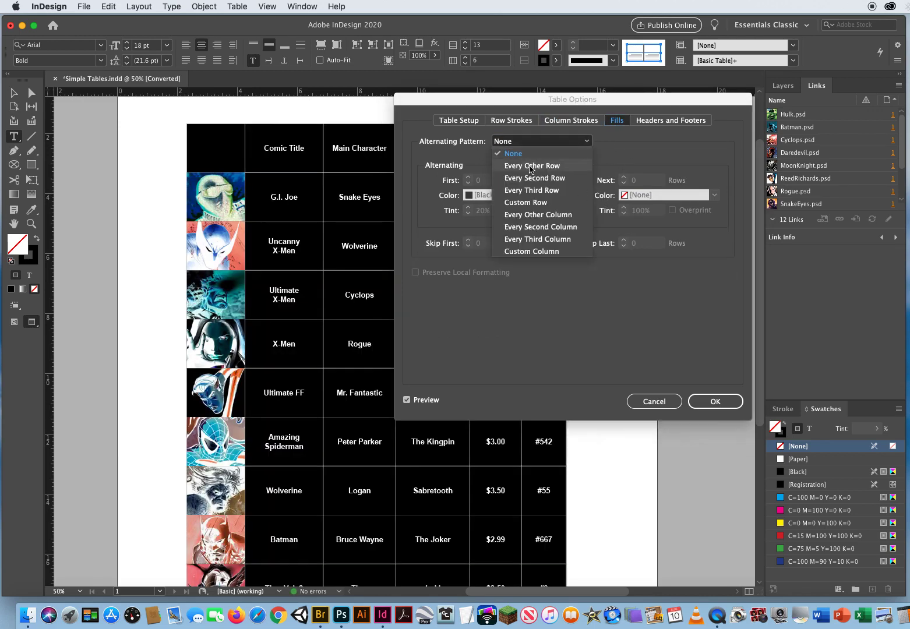
click(531, 166)
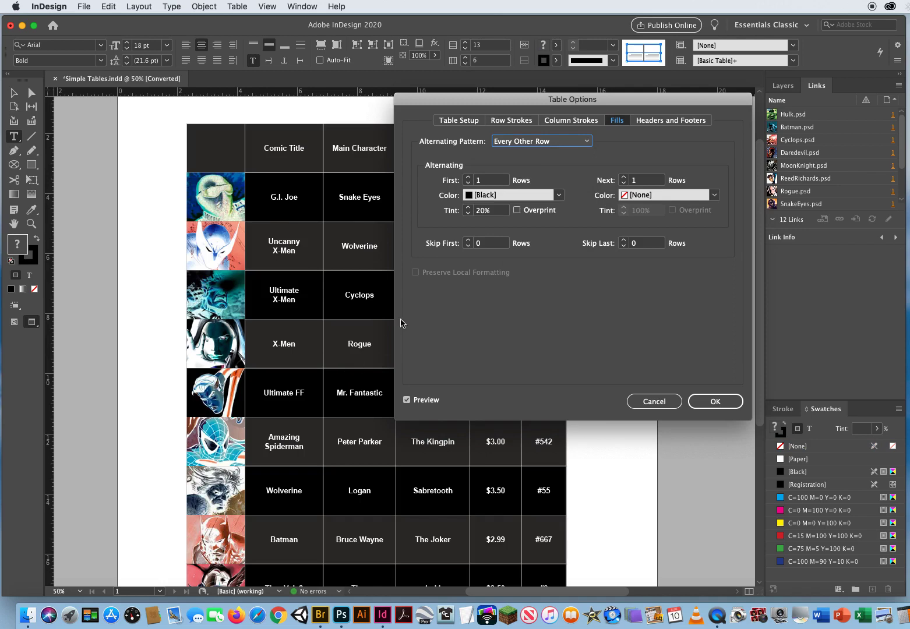
click(559, 195)
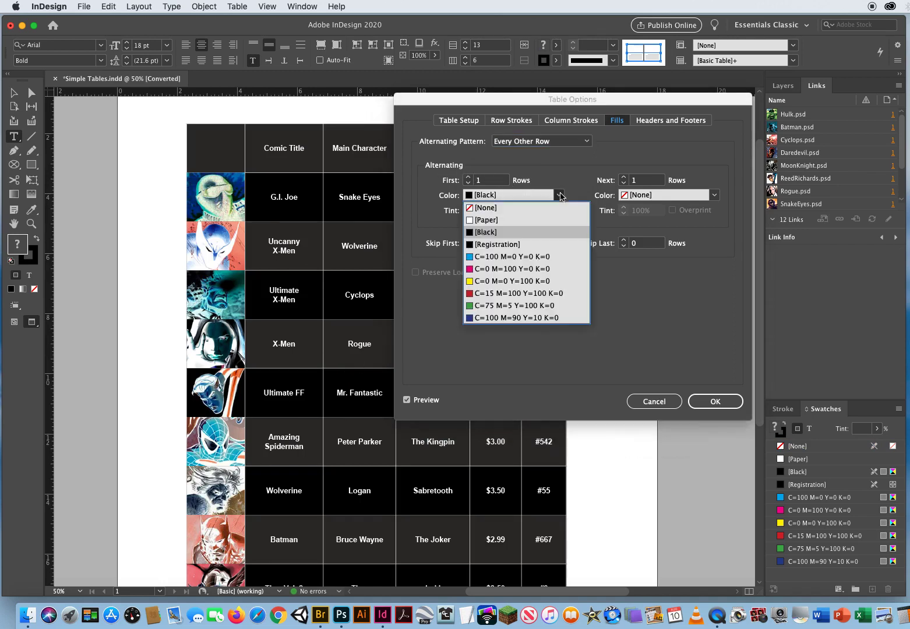
click(490, 257)
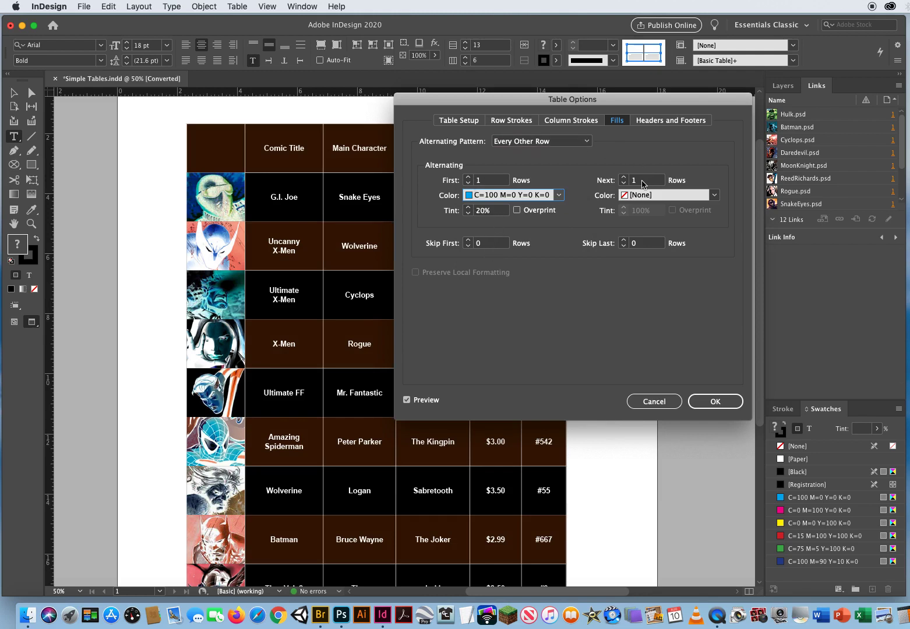
click(715, 195)
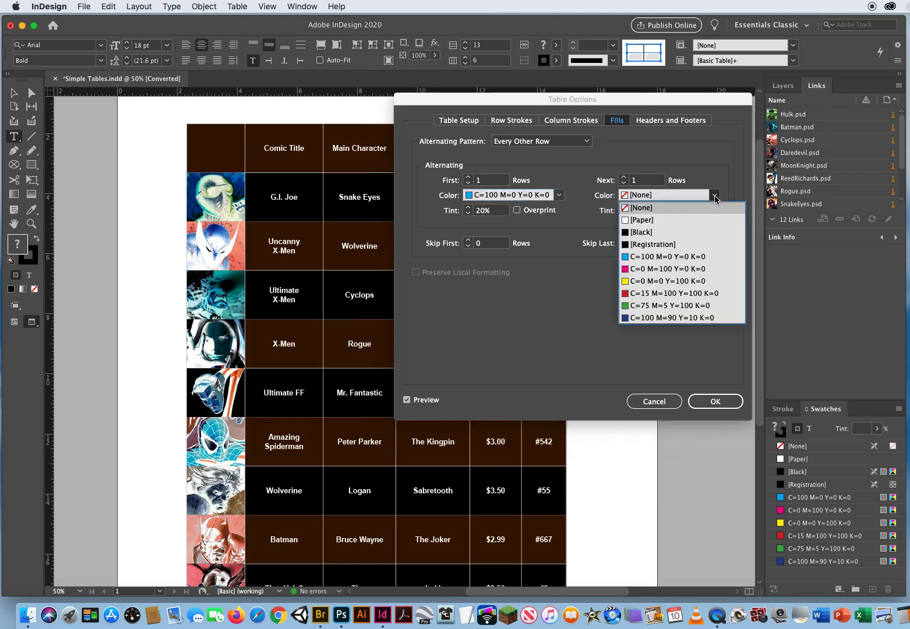
click(643, 282)
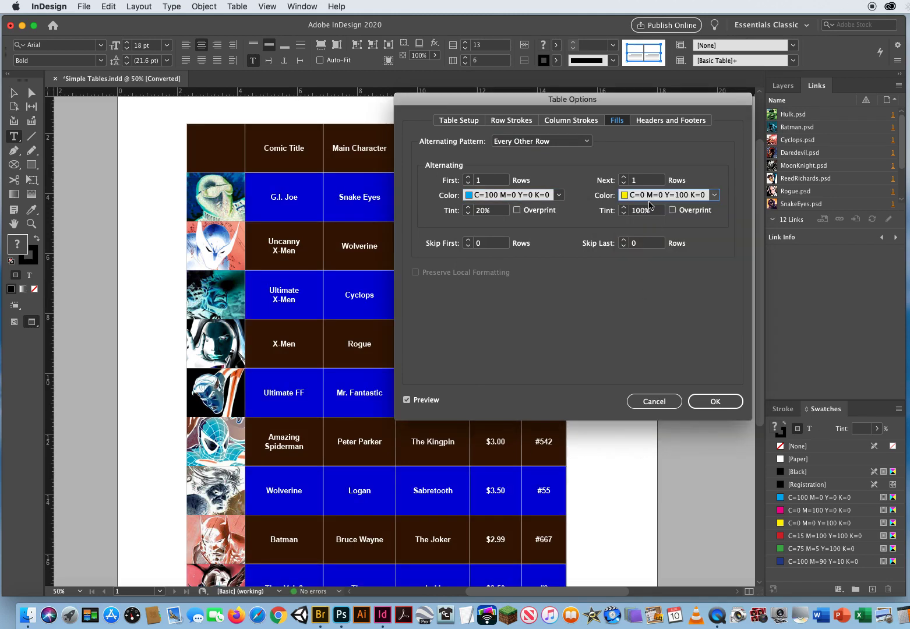
- Set the tint of the alternate yellow rows to 40%, apply the table options and deselect the table
key(Tab)
click(624, 214)
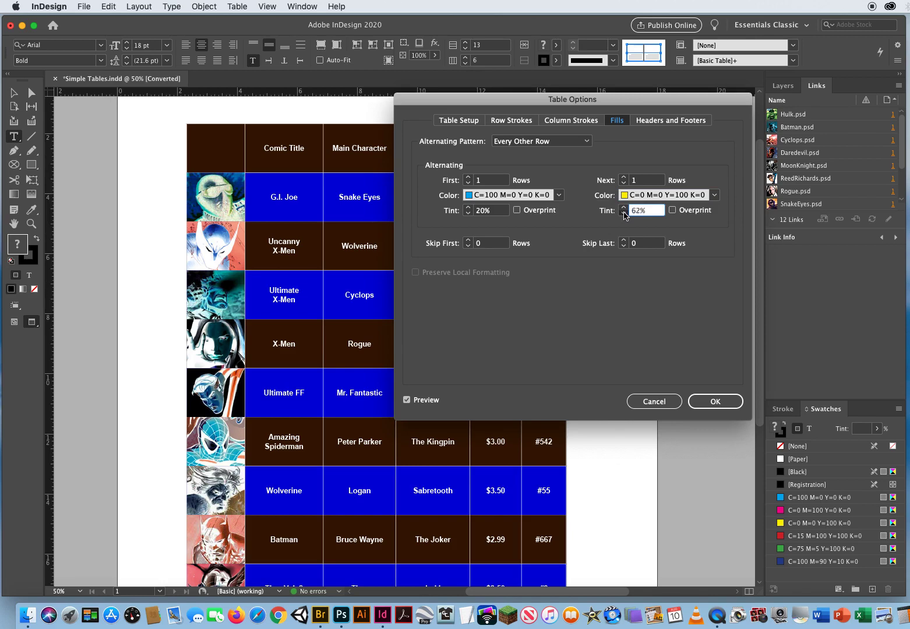
click(624, 214)
click(624, 213)
click(624, 213)
click(624, 214)
click(624, 207)
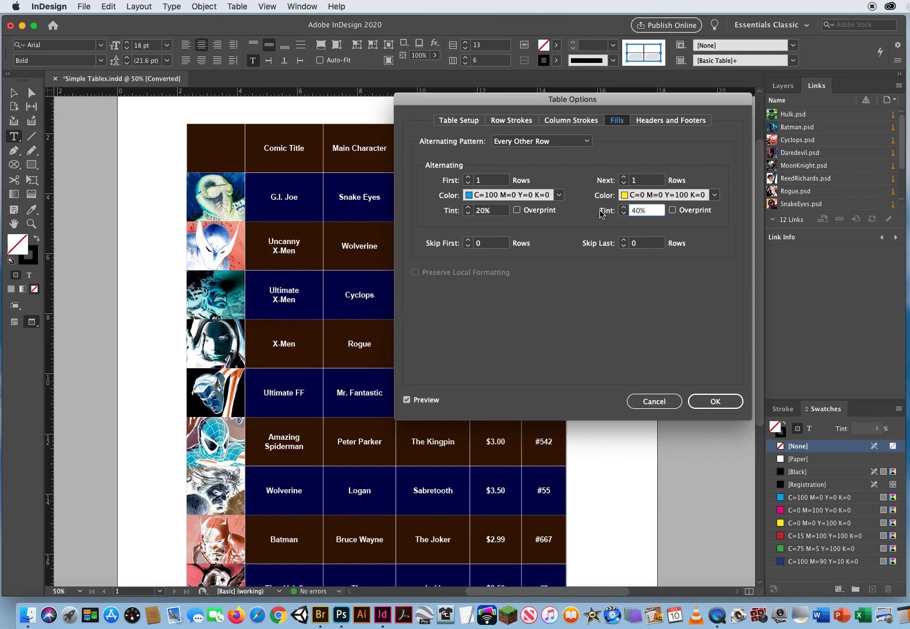
click(716, 402)
key(Escape)
click(147, 272)
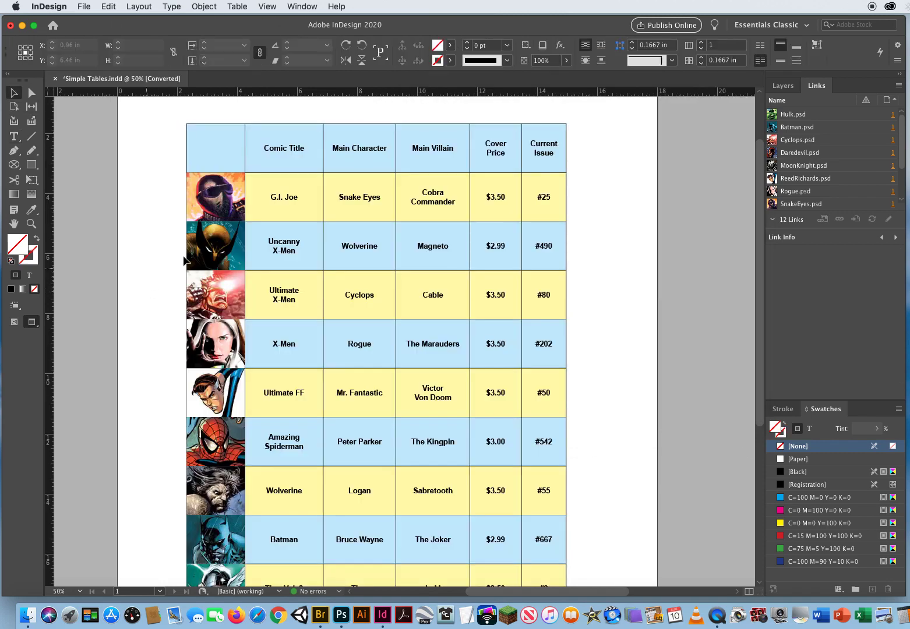
click(184, 261)
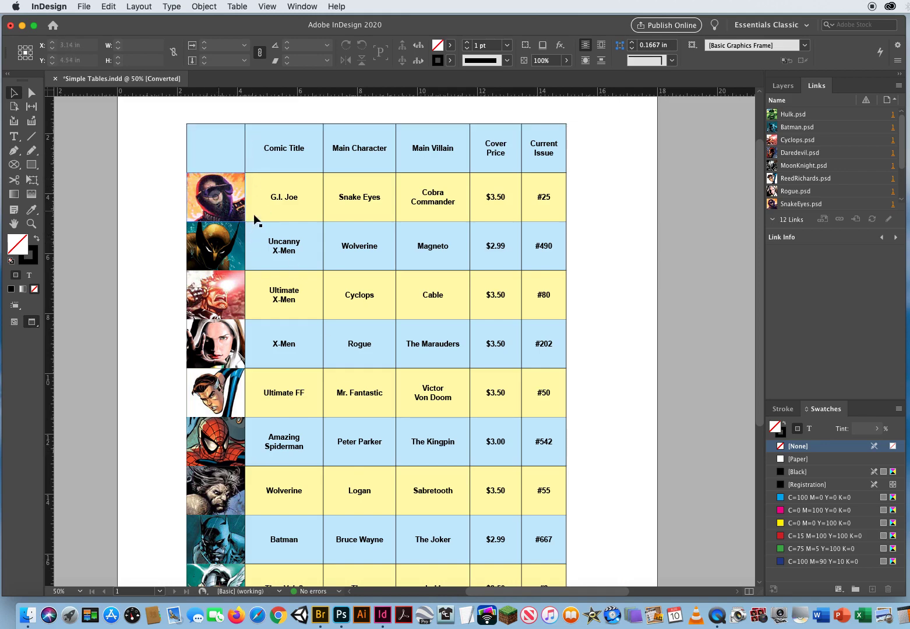
click(463, 236)
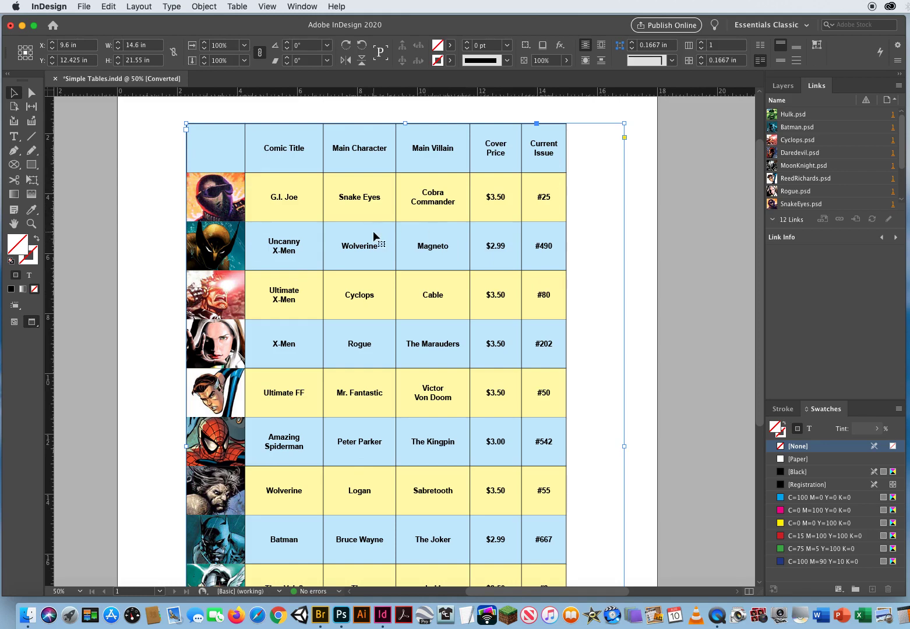
click(486, 44)
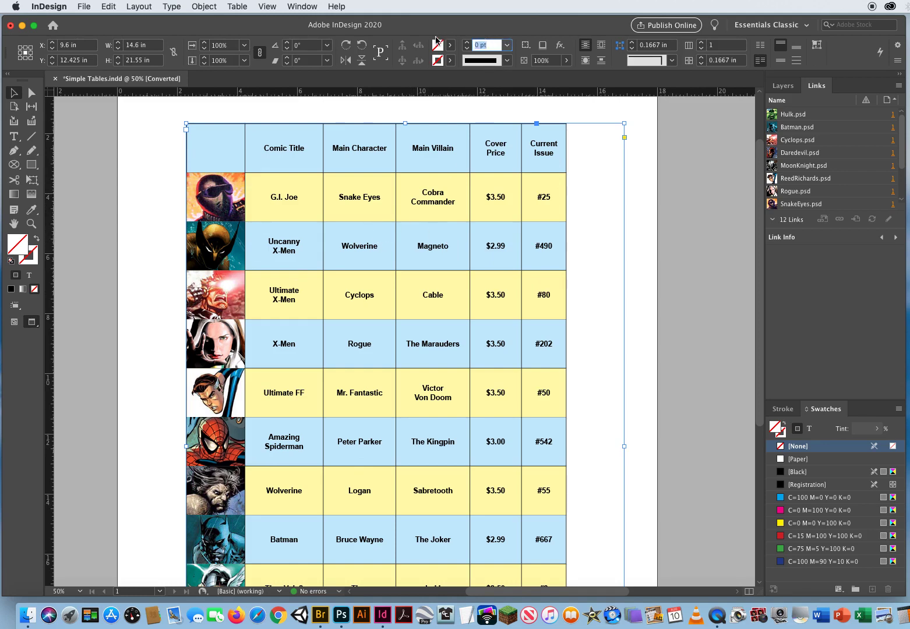
click(145, 303)
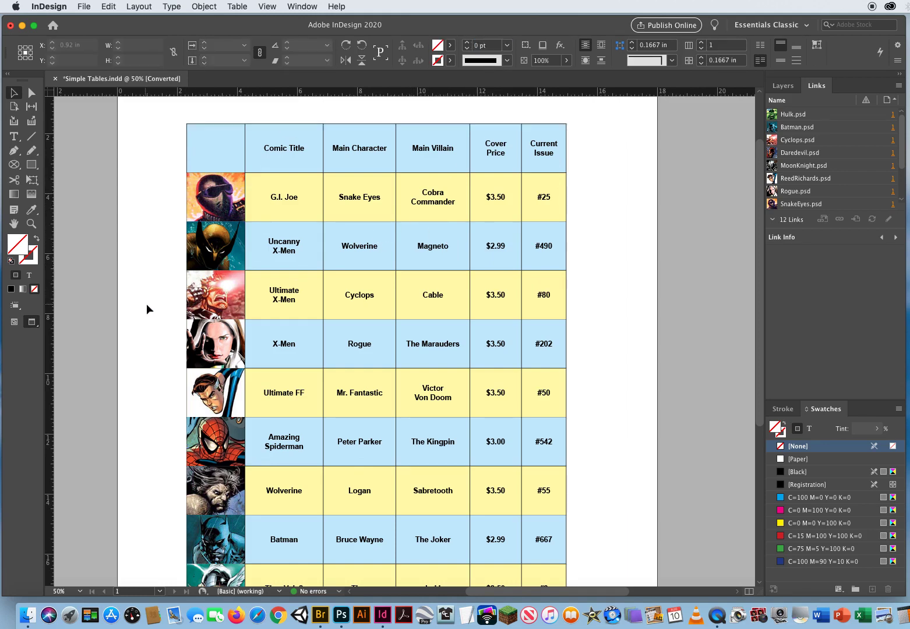
- Select the entire table and open the Strokes and Fills cell options with the preview turned on
click(14, 137)
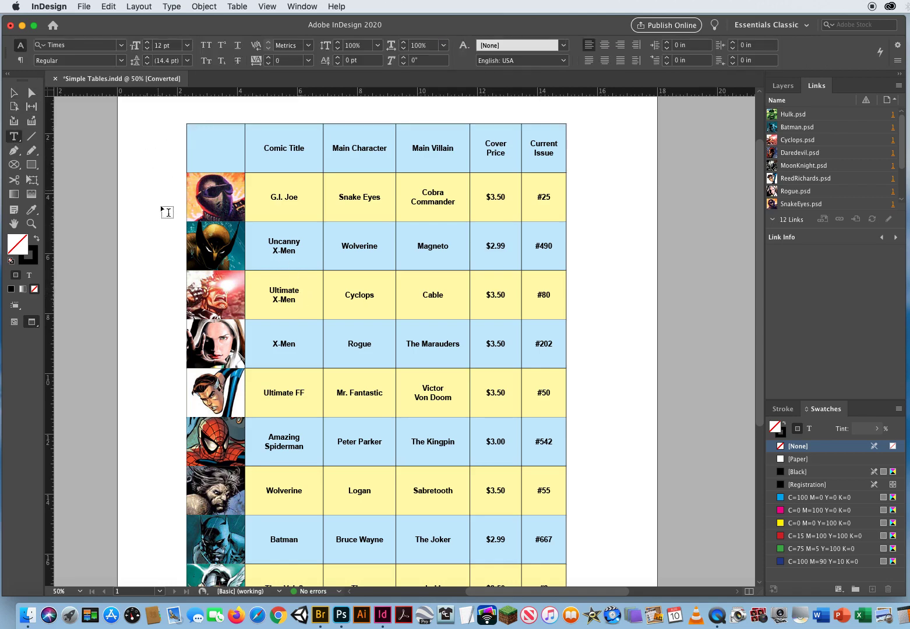
click(184, 122)
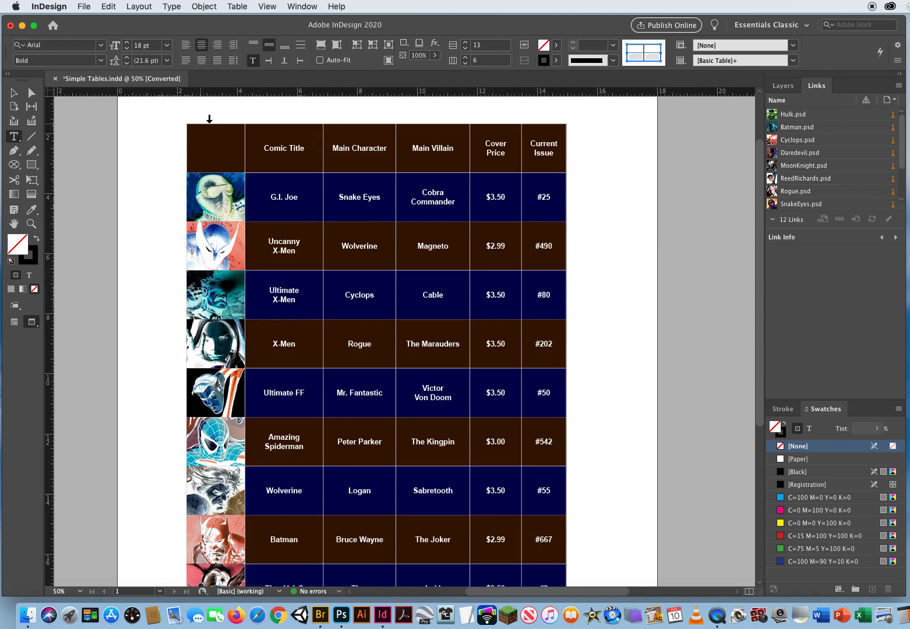
click(237, 6)
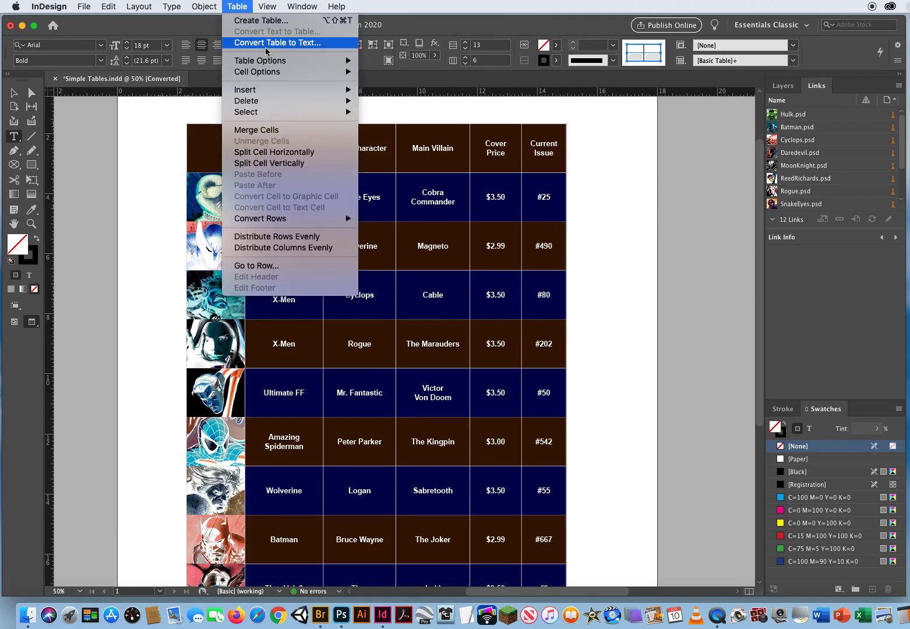
mouse_move(252, 74)
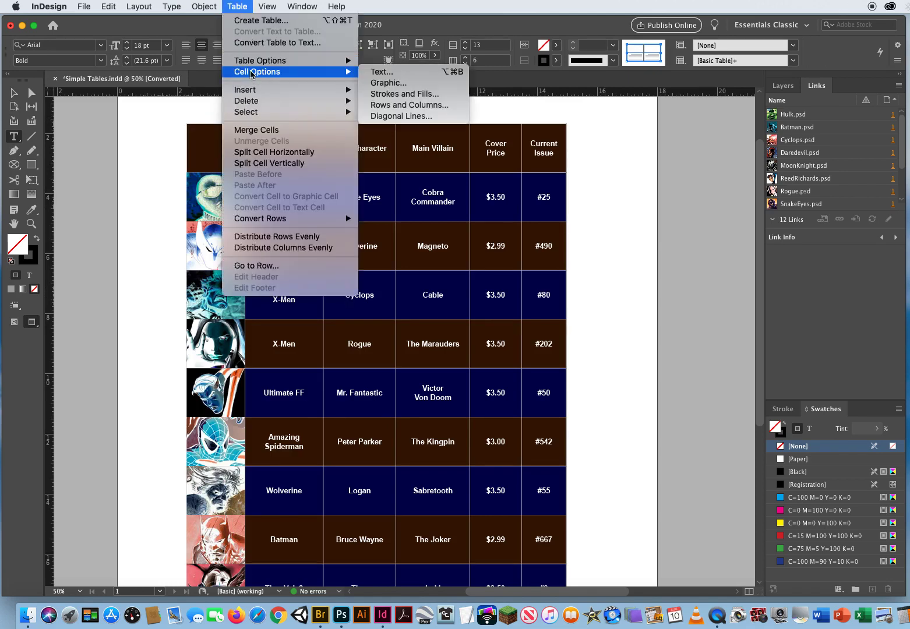
click(405, 94)
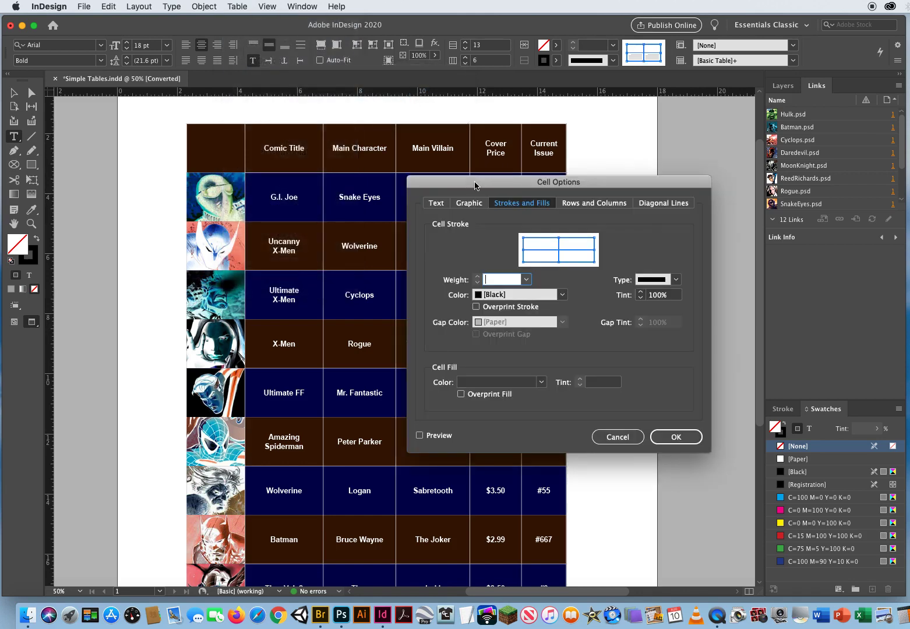
drag(475, 186, 508, 107)
click(452, 356)
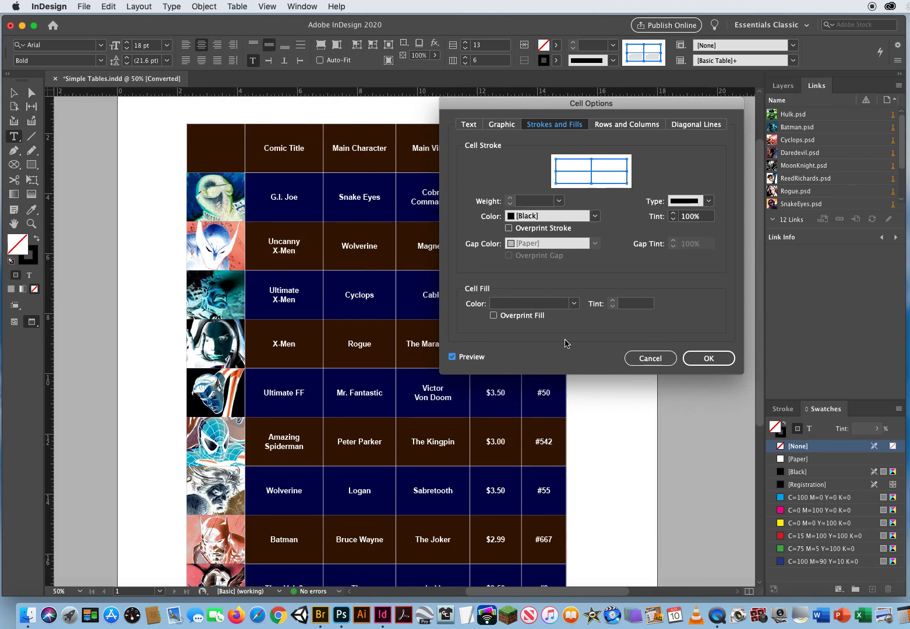
- Try cell stroke weights from 2 pt up to 16 pt on all borders of the table
click(559, 201)
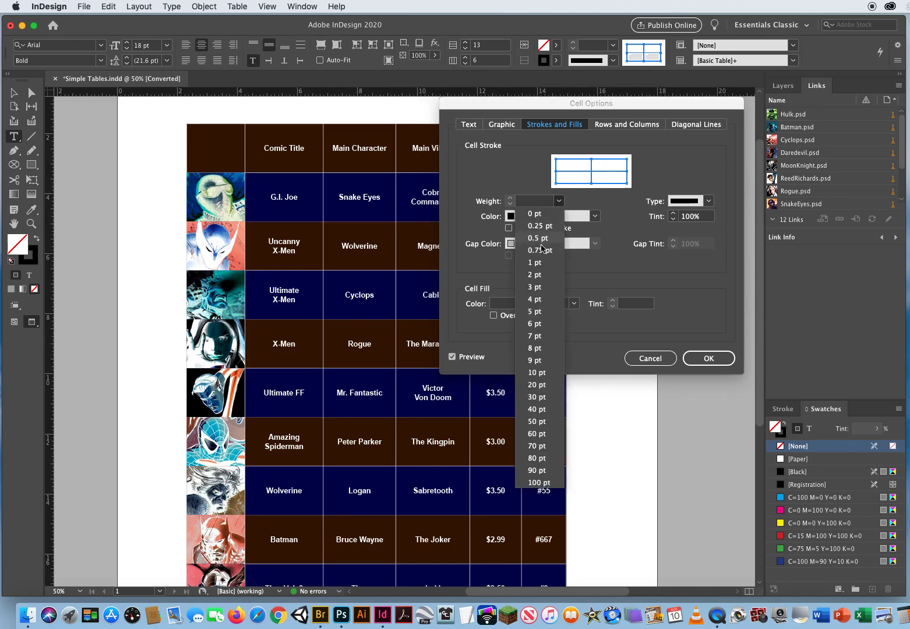
click(538, 275)
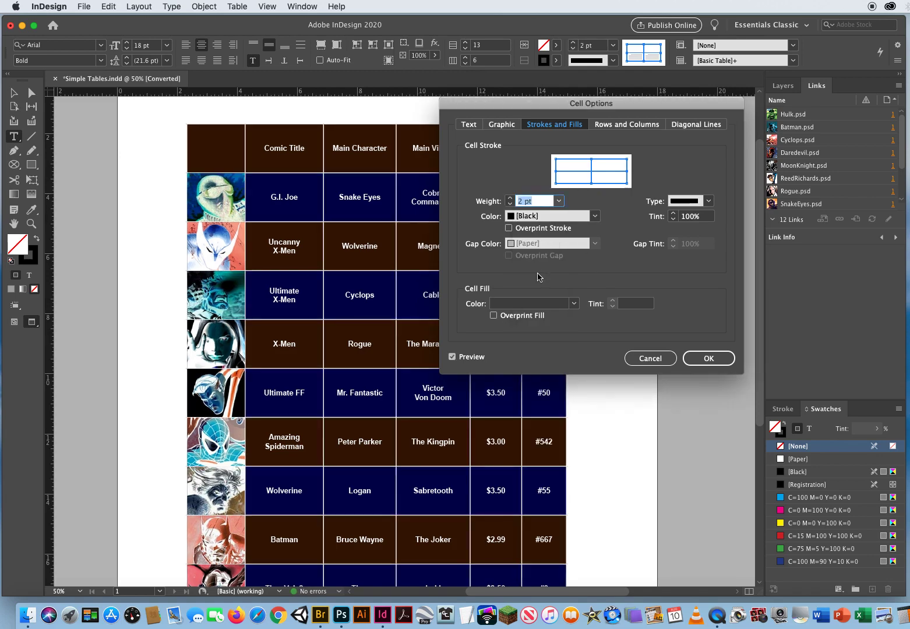
click(511, 199)
click(511, 198)
click(511, 199)
click(511, 199)
click(511, 198)
click(511, 199)
click(512, 198)
click(511, 198)
click(512, 198)
click(511, 198)
click(511, 199)
click(511, 199)
click(511, 199)
click(511, 199)
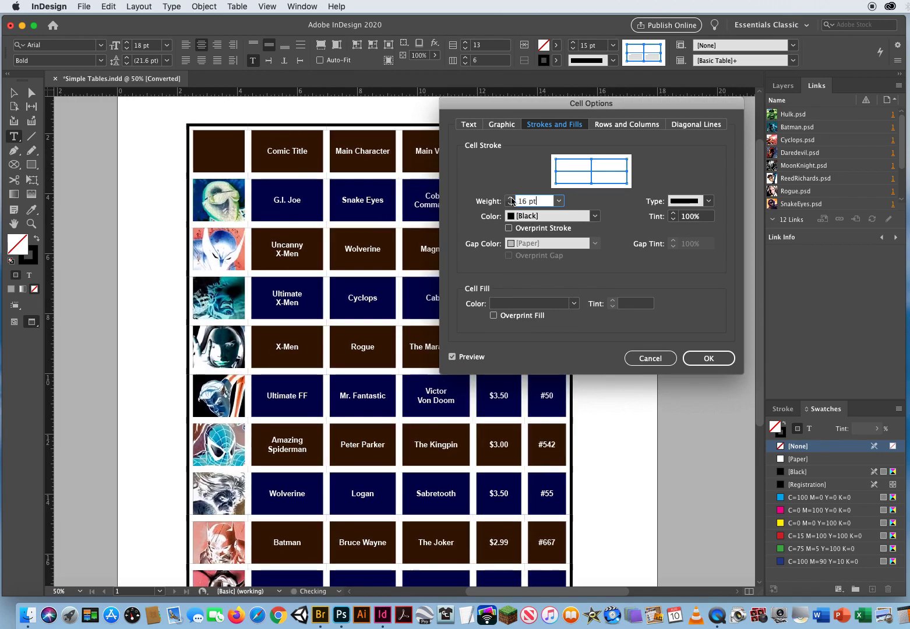
- Set the weight of all cell strokes to 4 pt, apply it and deselect the table
click(510, 205)
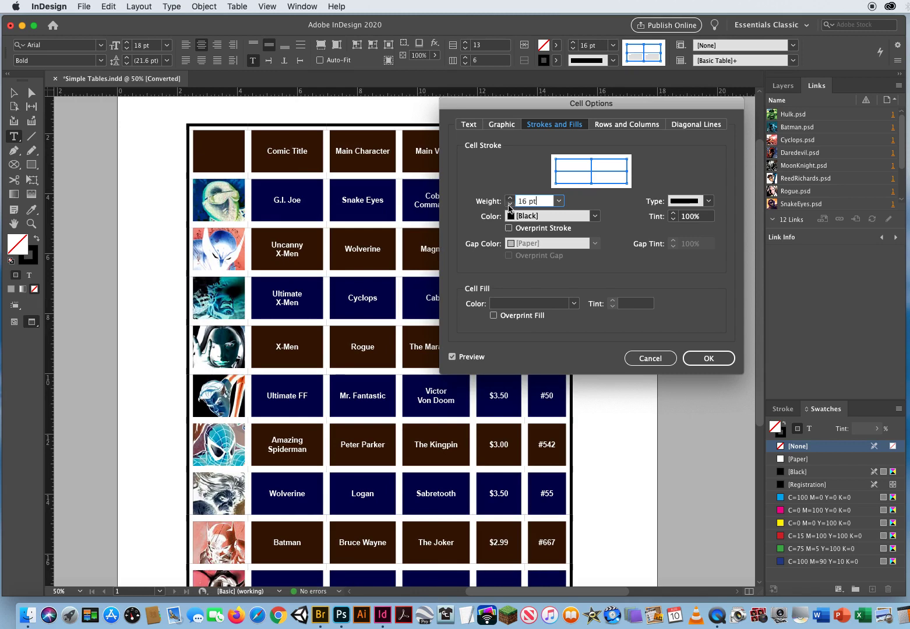
click(510, 205)
click(510, 205)
click(510, 205)
click(510, 205)
click(510, 205)
click(510, 205)
click(509, 205)
click(509, 205)
click(509, 205)
click(509, 205)
click(509, 205)
click(509, 205)
click(510, 199)
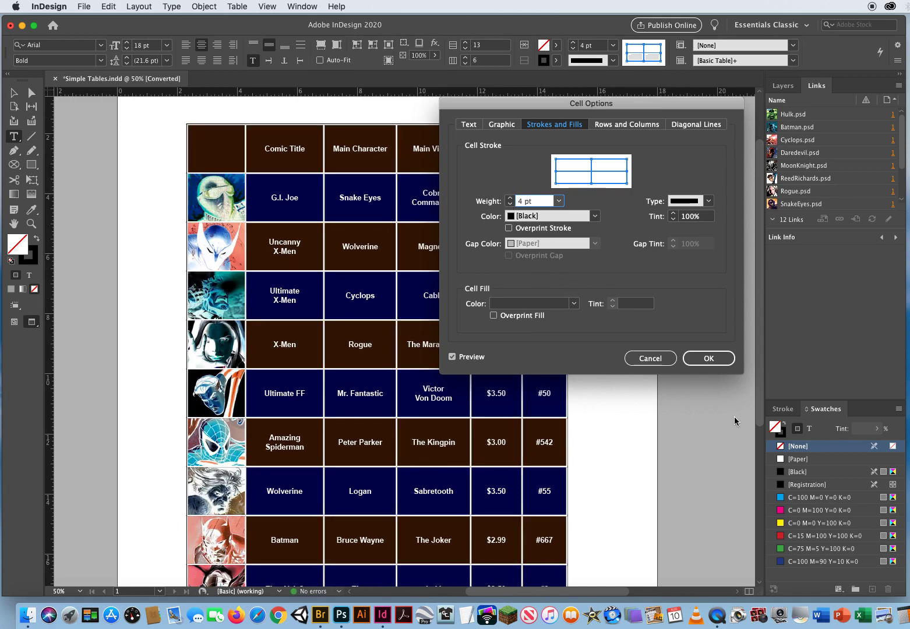
click(710, 358)
click(13, 92)
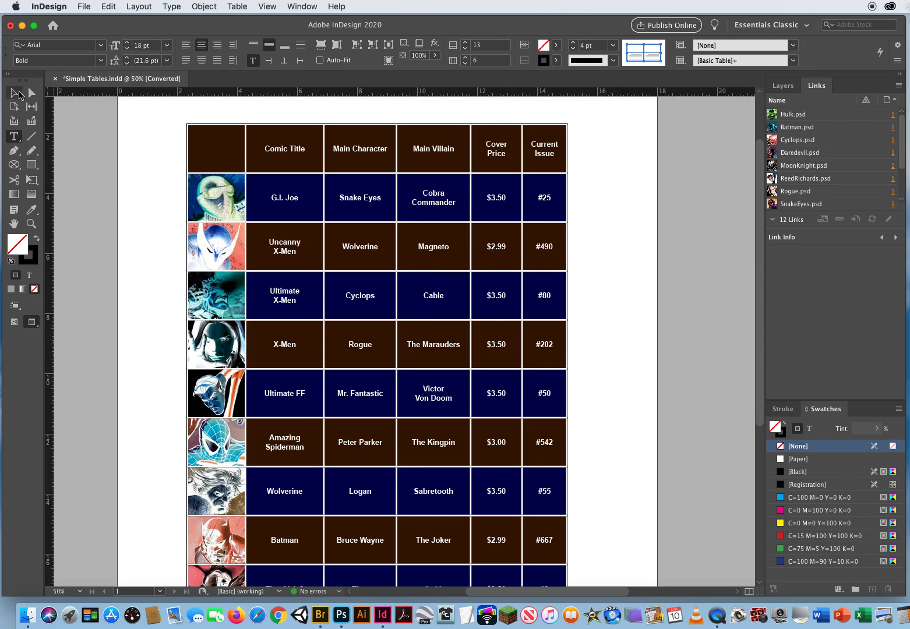
click(153, 220)
click(337, 170)
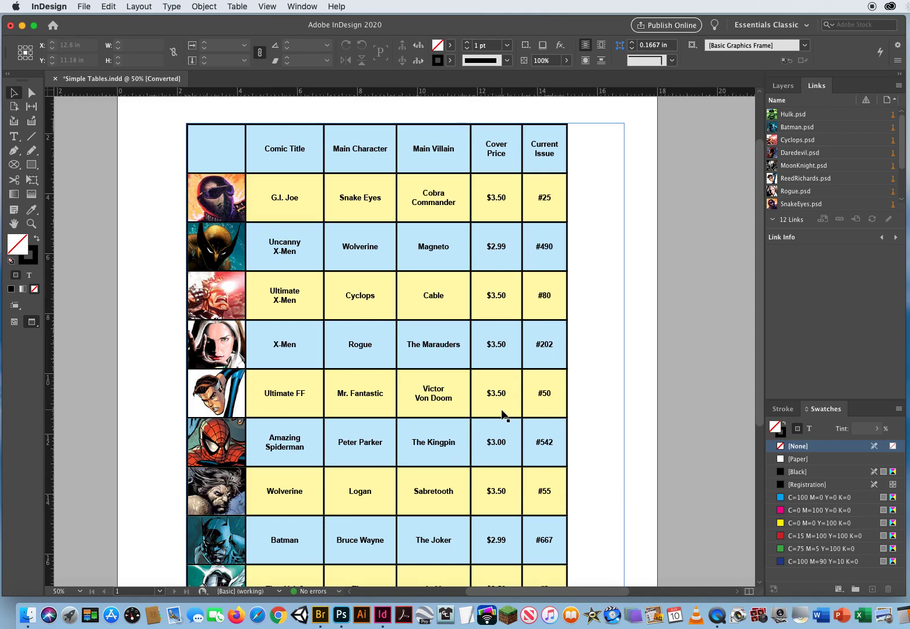
- Fill the table's header row with the C=15 M=100 Y=100 K=0 swatch at 100% tint, floating the Swatches panel beside the table
click(14, 136)
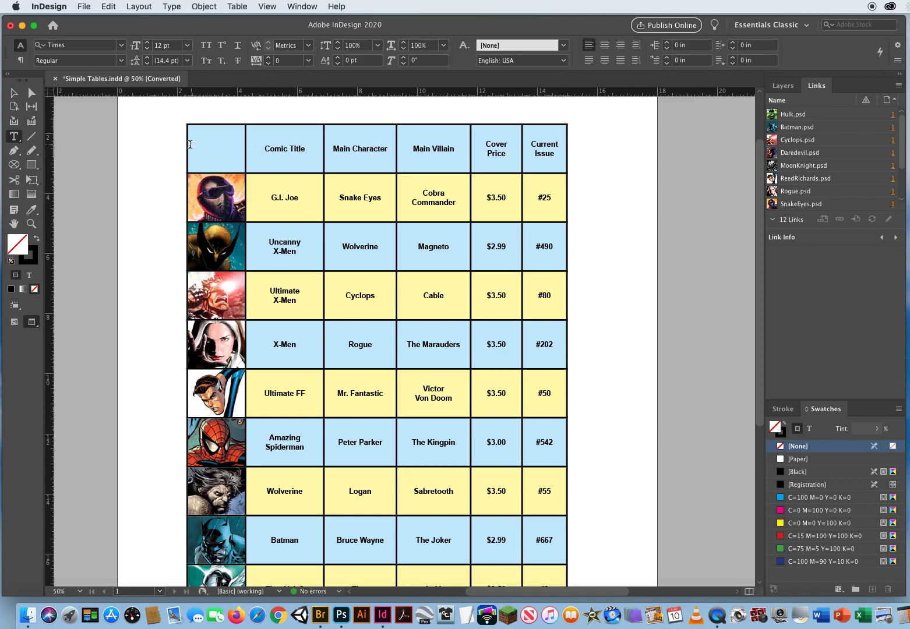
click(17, 138)
click(183, 149)
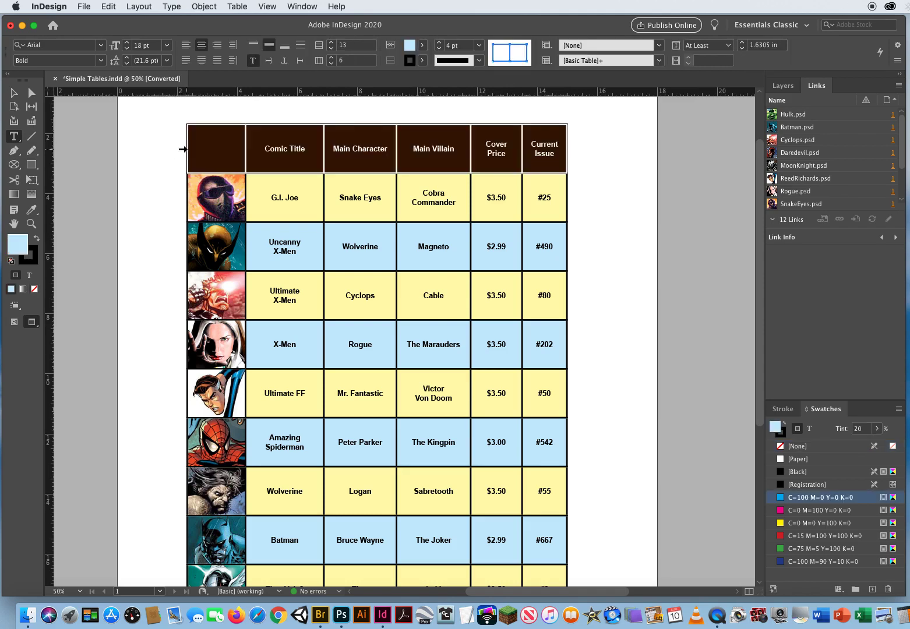
drag(823, 411, 621, 145)
click(622, 267)
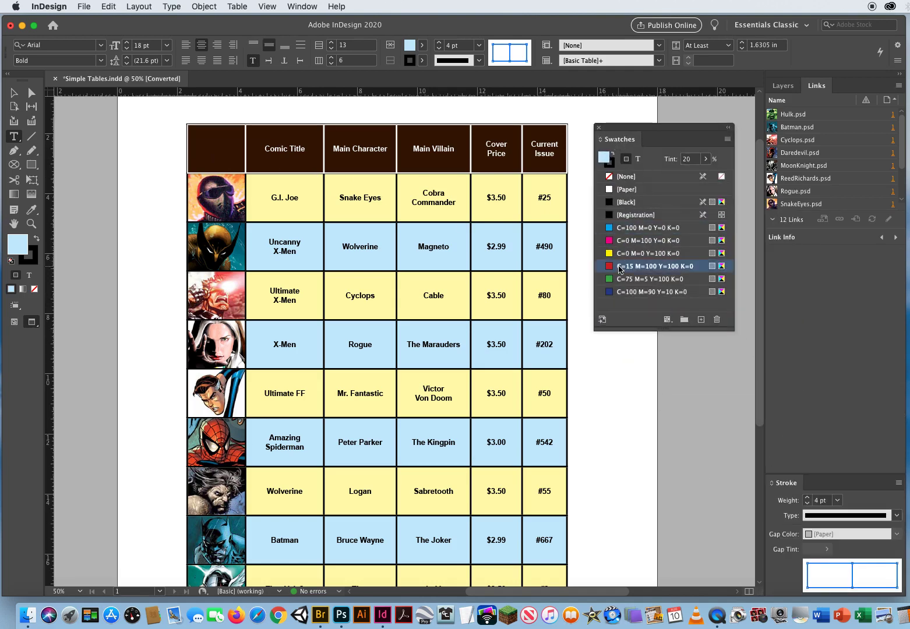
click(660, 161)
click(706, 160)
drag(658, 175, 718, 176)
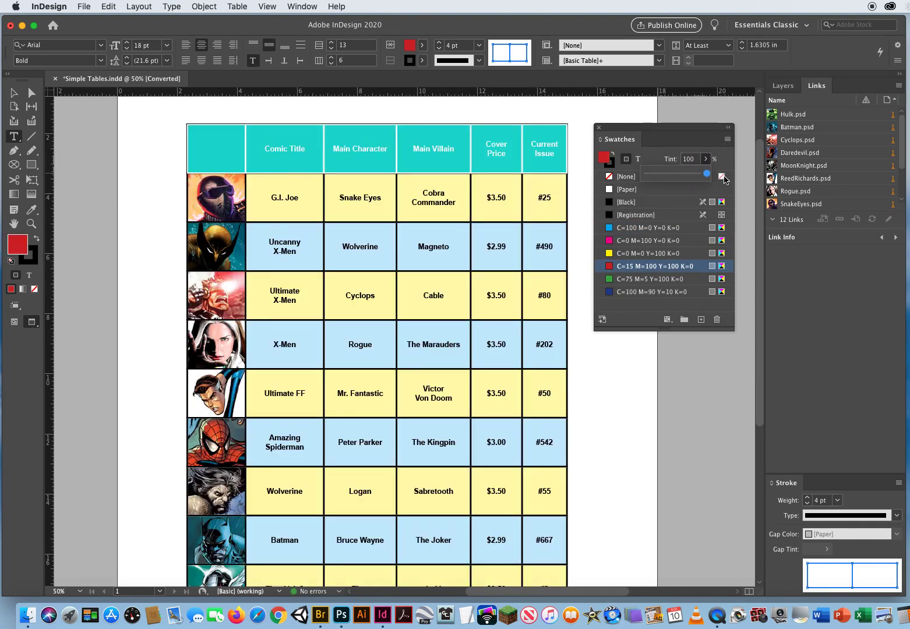
click(14, 92)
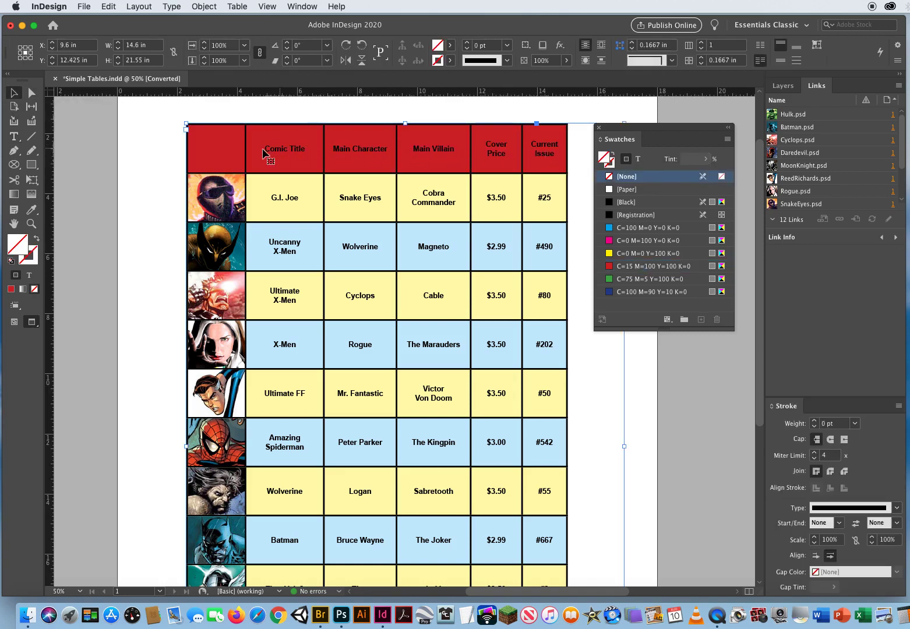
- Split the Comic Title heading onto two lines before the word Title
key(t)
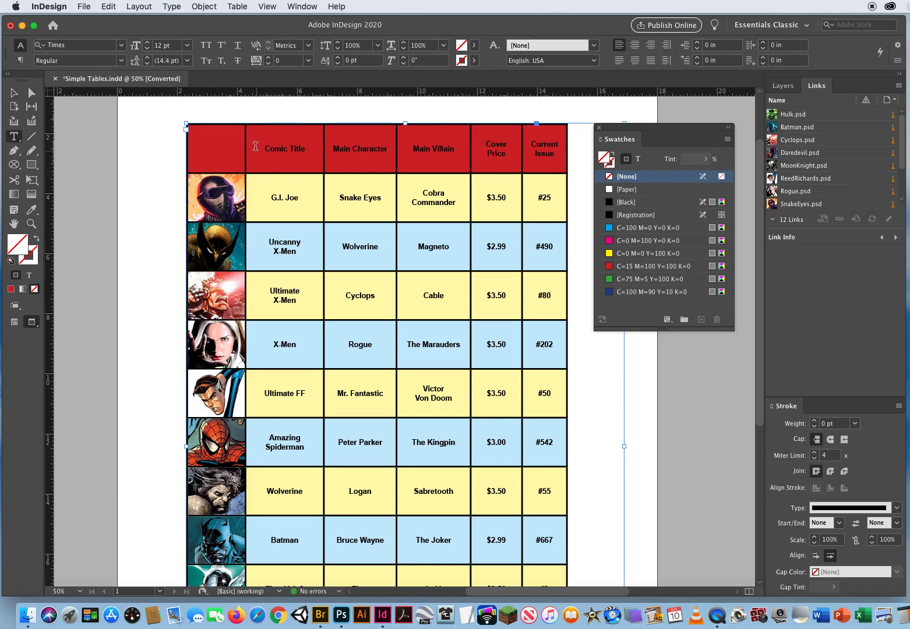
click(288, 150)
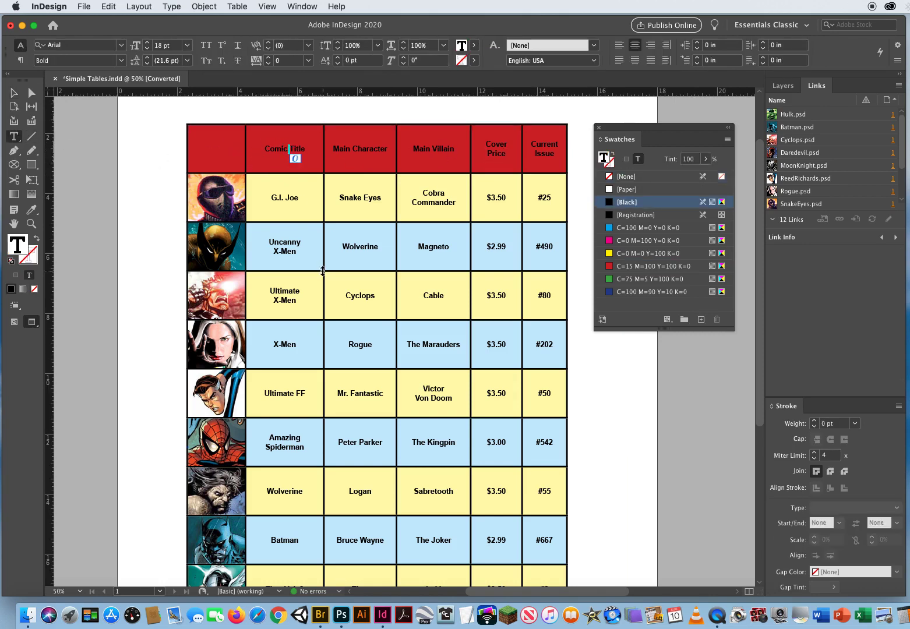
key(Return)
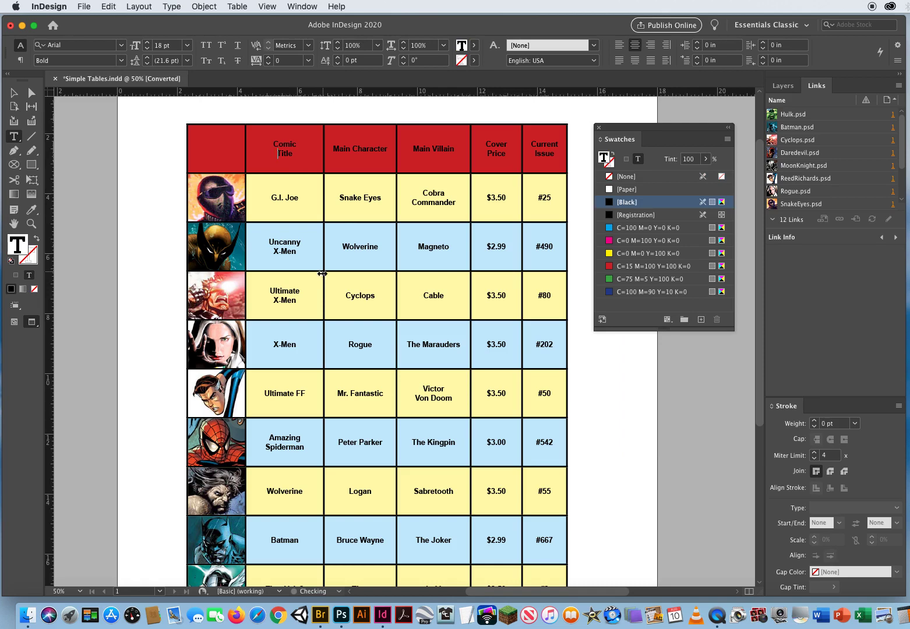
- Split the Main Character and Main Villain headings onto two lines each, breaking before the second word
drag(349, 149, 354, 149)
key(Return)
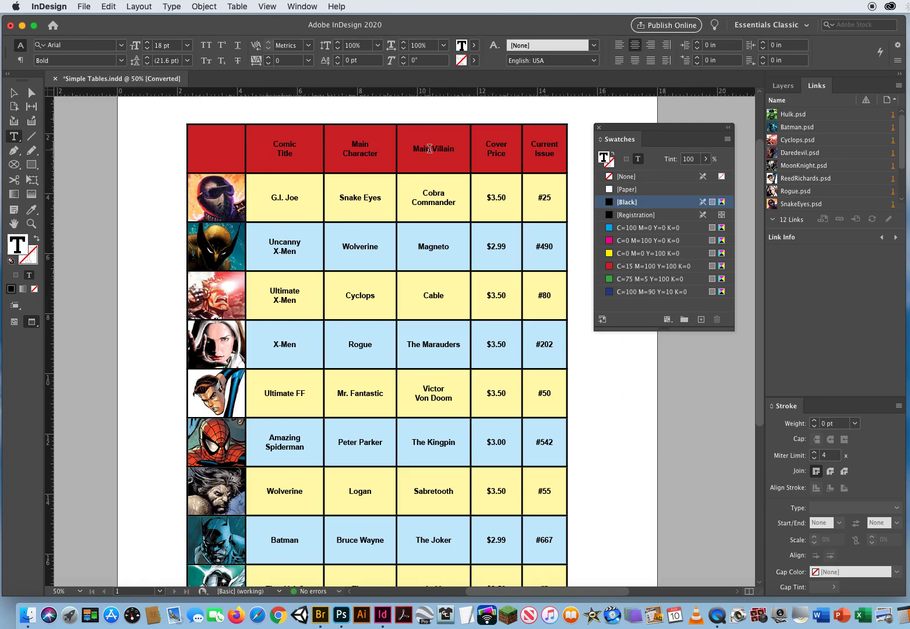
drag(430, 149, 433, 149)
key(Return)
- Set the text size of the five header row headings to 24 pt
drag(272, 144, 555, 153)
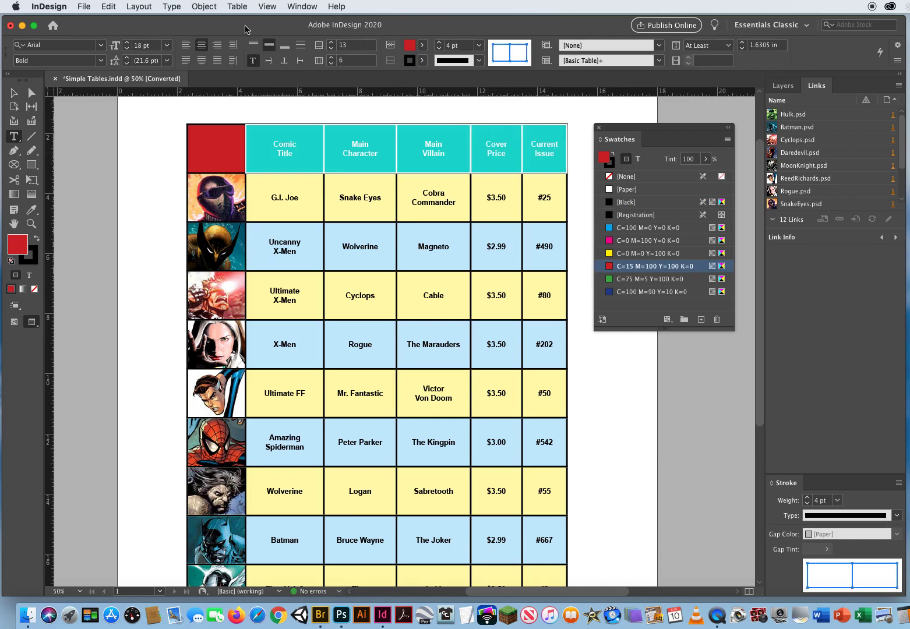
click(156, 47)
click(126, 42)
click(127, 42)
click(126, 42)
click(127, 42)
click(127, 42)
click(126, 42)
click(126, 42)
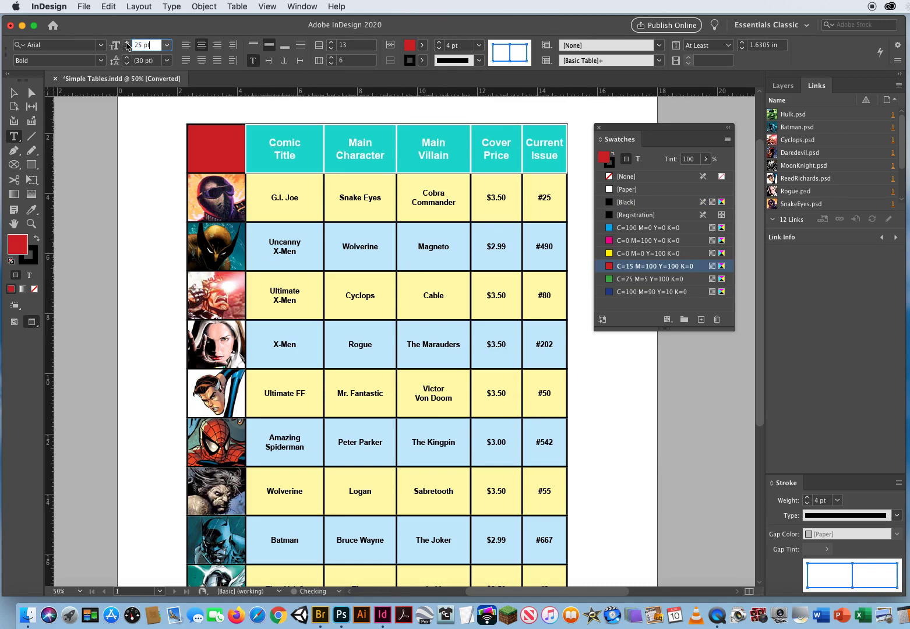
click(126, 49)
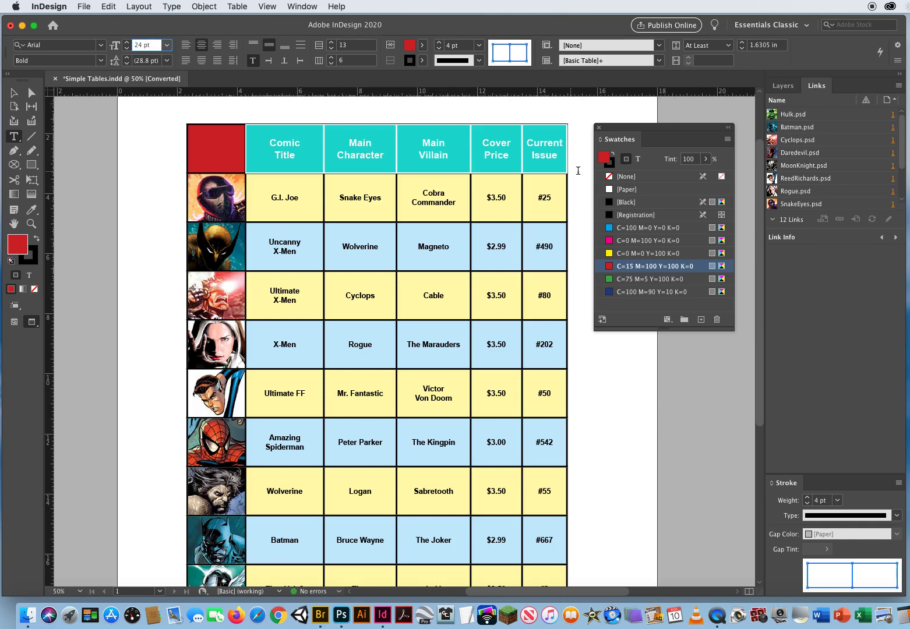
- Color the header row text with the [Paper] swatch and deselect the cells
click(639, 159)
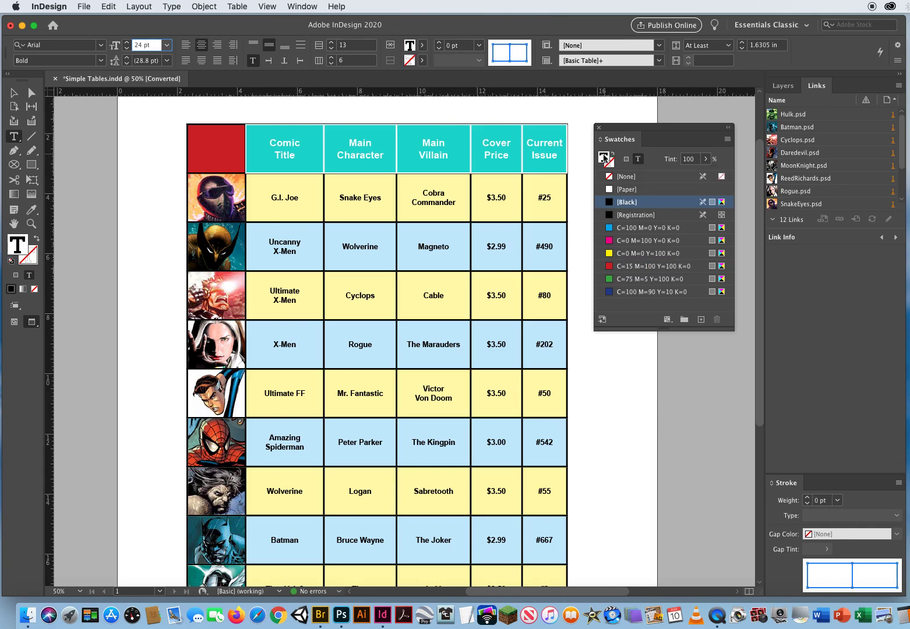
click(627, 190)
key(Escape)
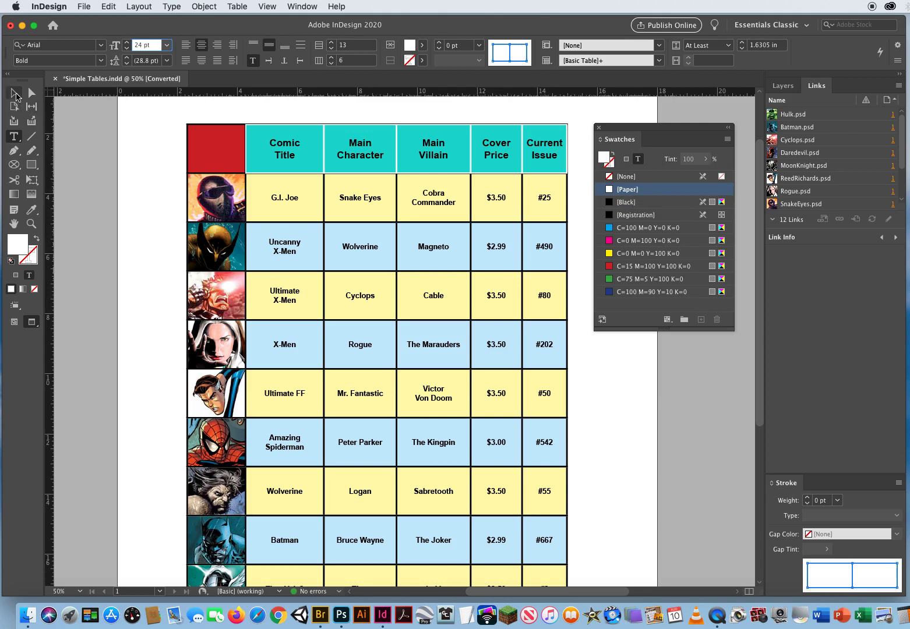
click(133, 285)
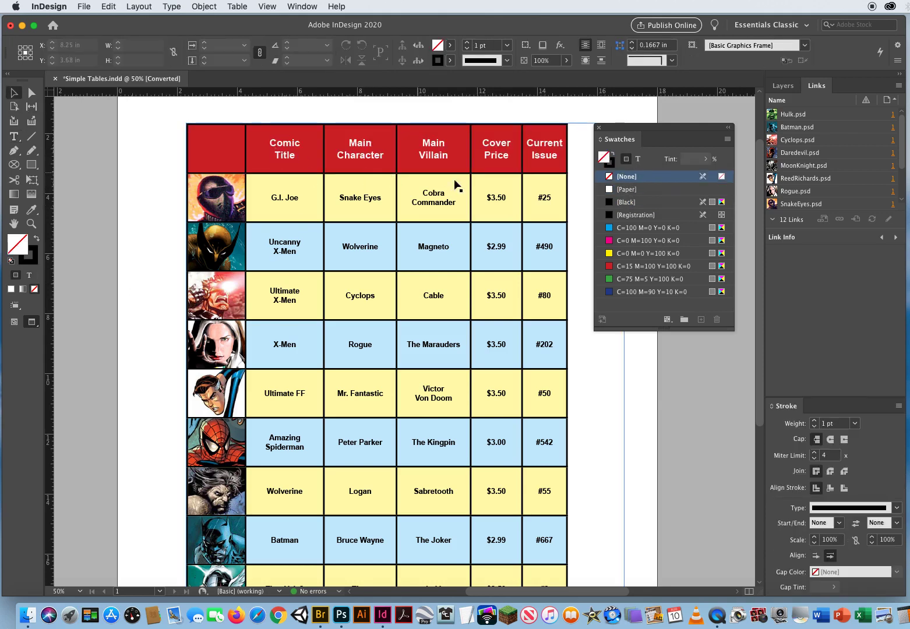
- Move the Swatches panel away from the table and widen the Cover Price and Current Issue columns slightly
drag(637, 139, 665, 138)
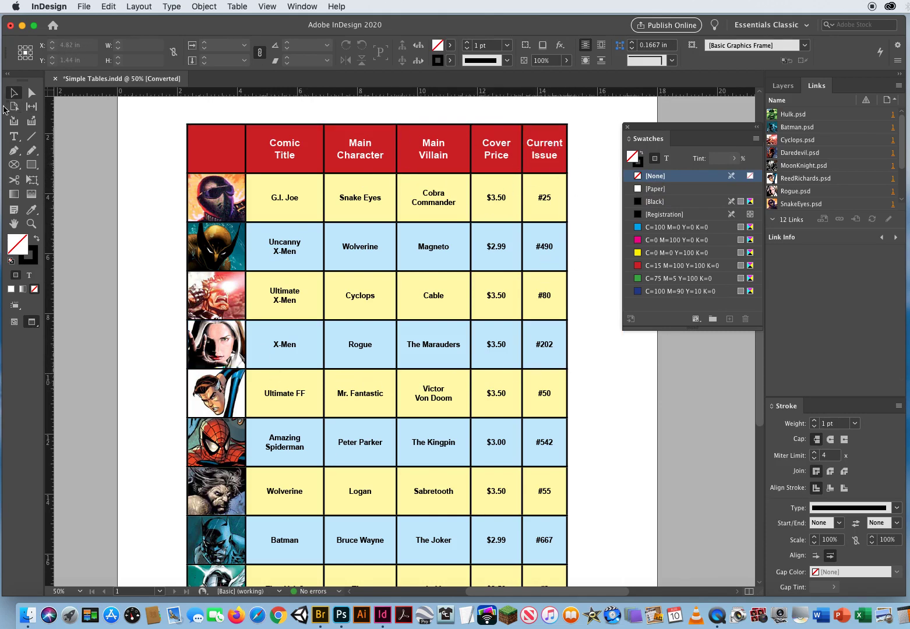
click(12, 134)
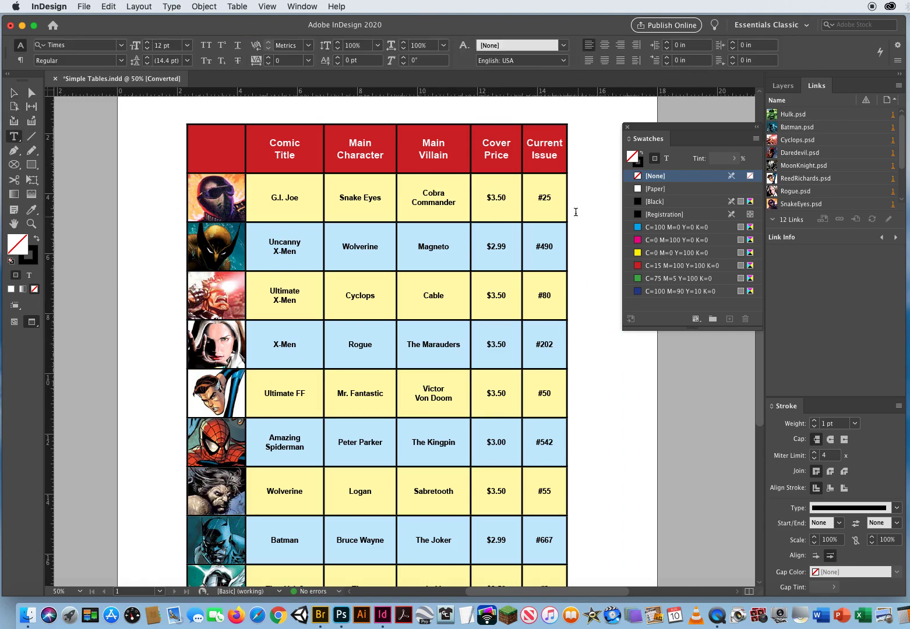
drag(567, 205, 529, 211)
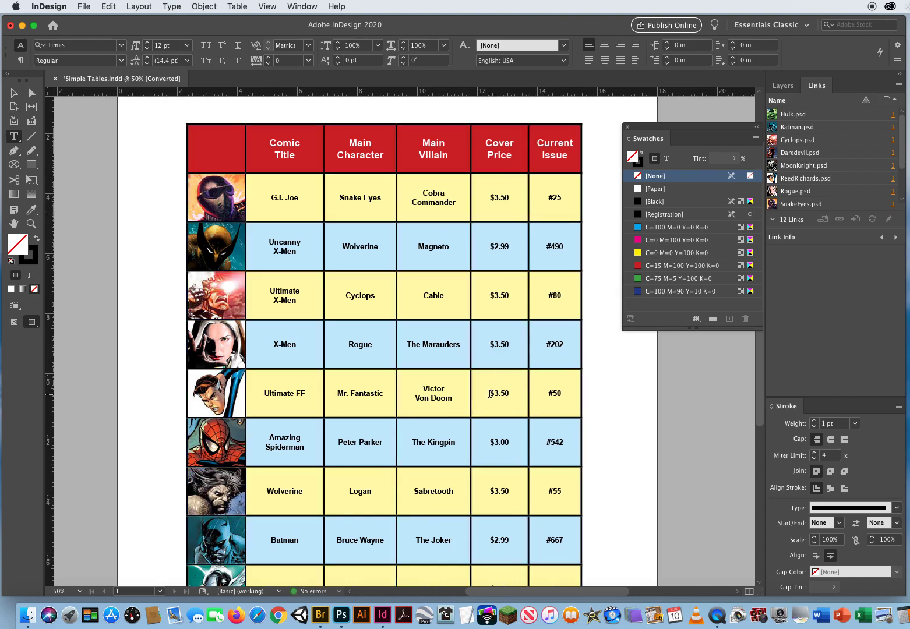
click(14, 93)
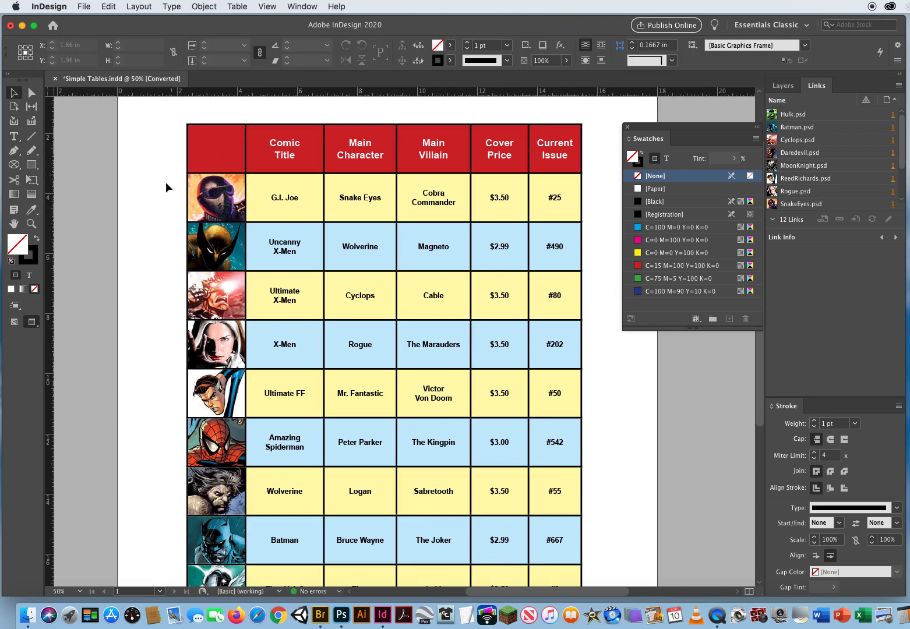
- Reposition the table frame so the table sits centered on the page, and close the Swatches panel
click(32, 223)
alt+click(361, 273)
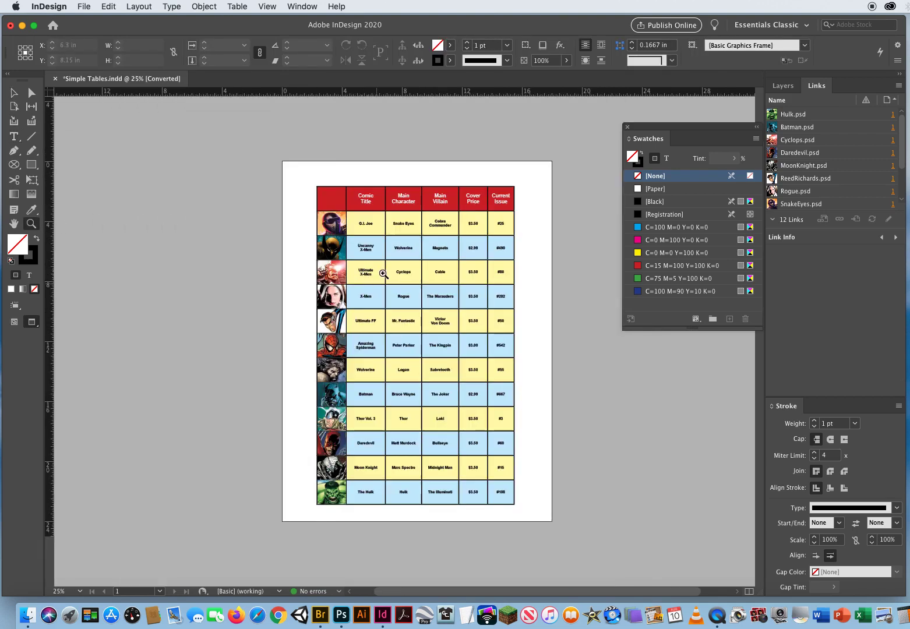
key(v)
click(395, 295)
drag(398, 293, 400, 287)
click(304, 248)
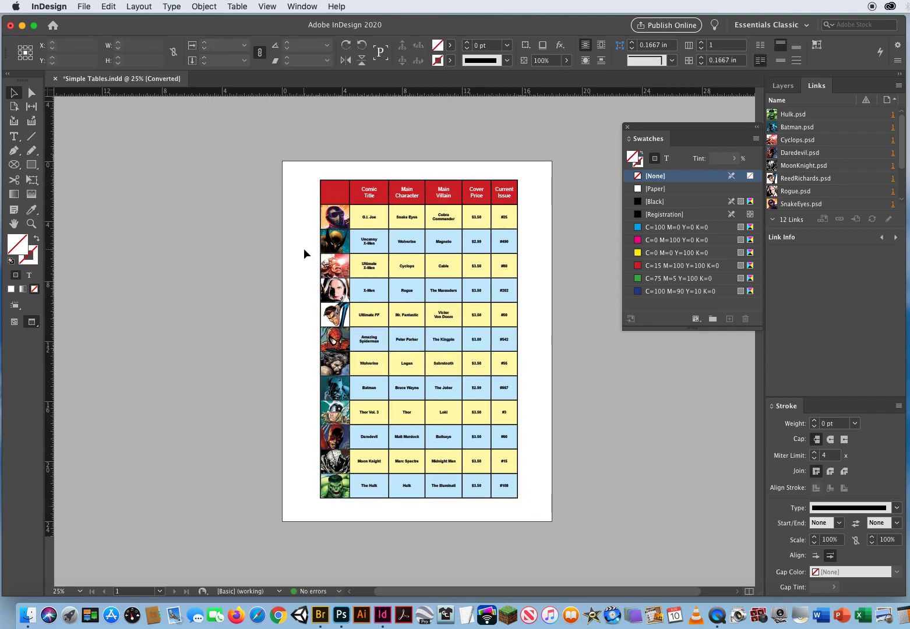
click(628, 127)
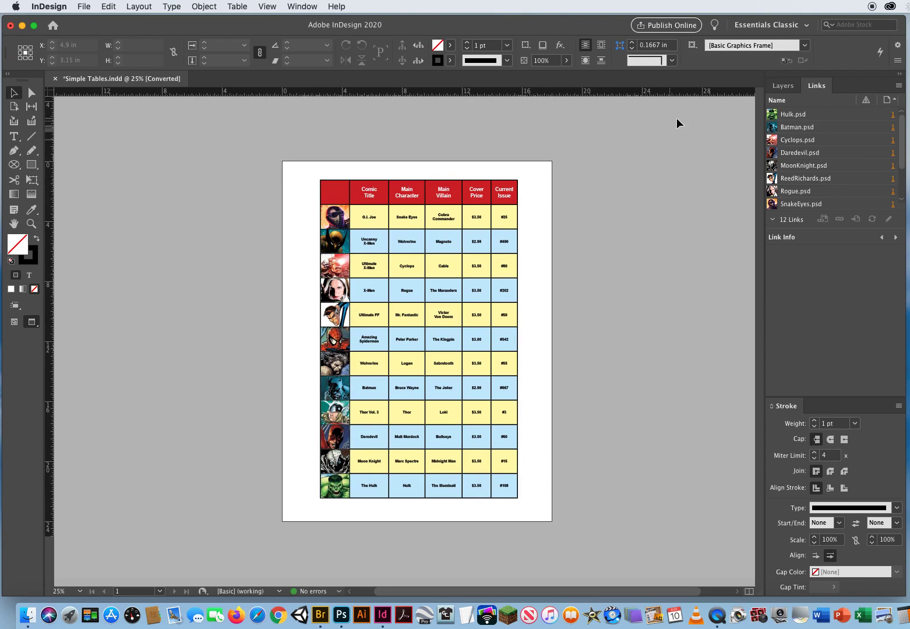
- Rename Layer 1 as My Table and lock the layer
click(785, 86)
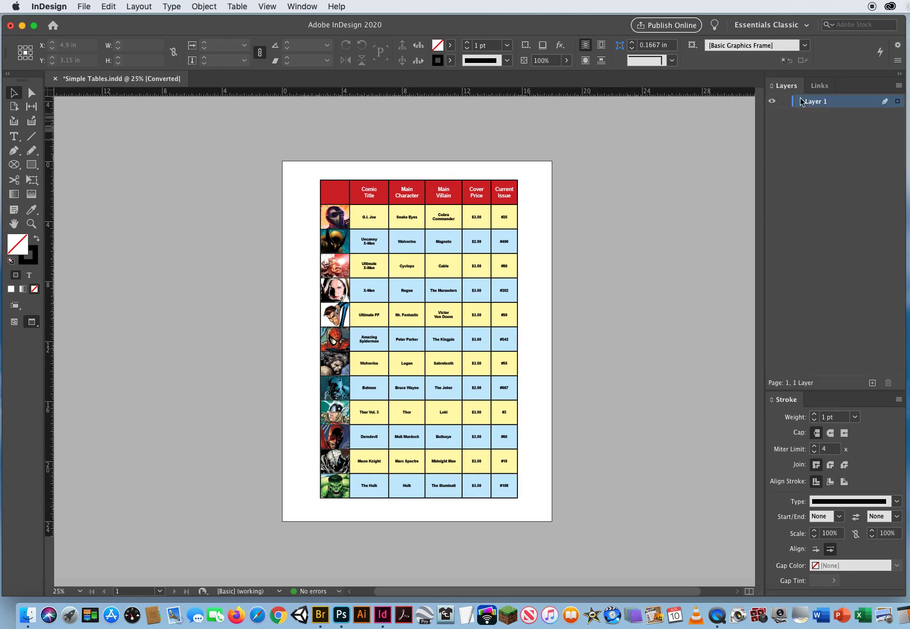
double_click(819, 102)
text(M)
key(Return)
- Create a new layer above My Table and name it My Border
click(872, 384)
click(815, 102)
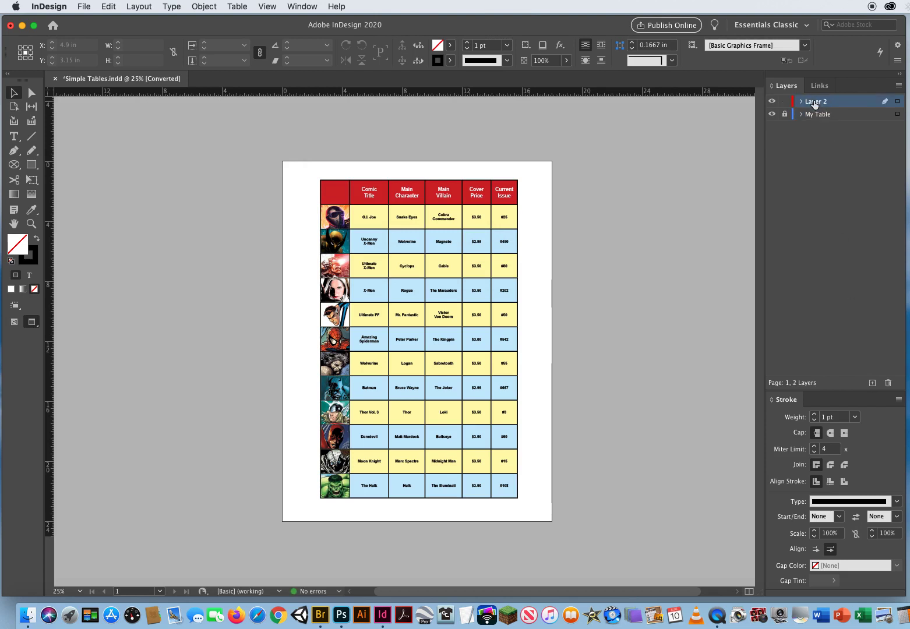
double_click(815, 103)
text(My Border)
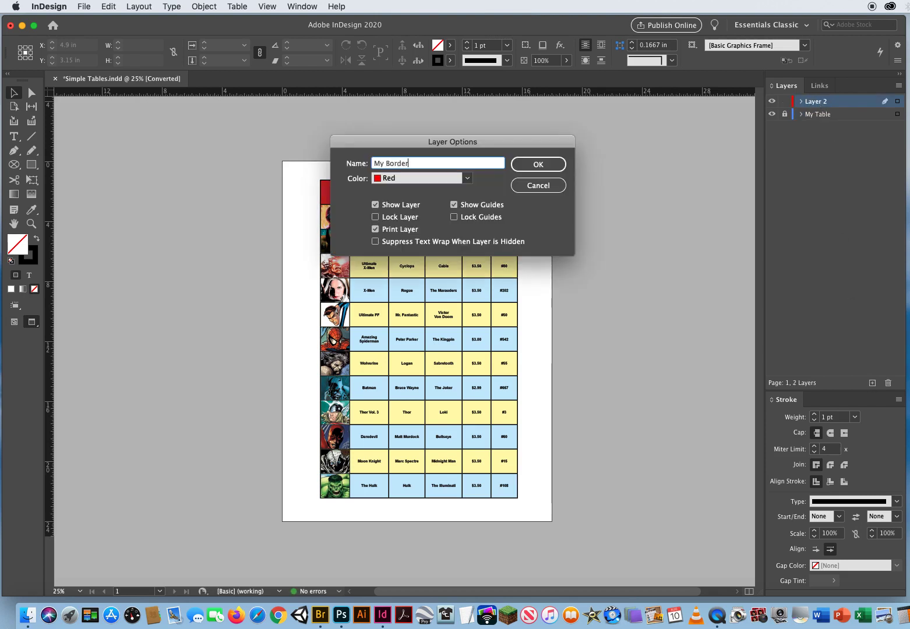
key(Return)
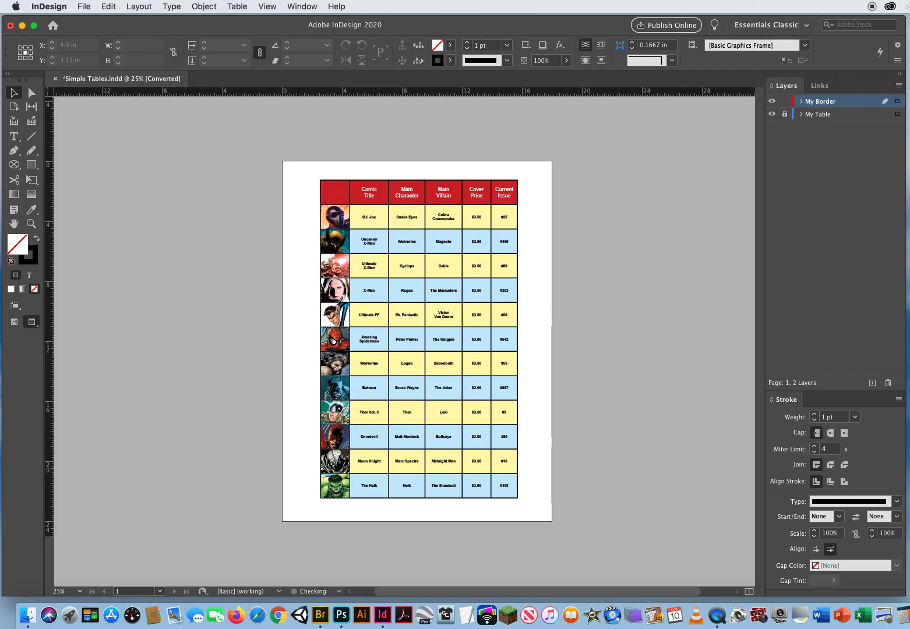
- Draw a rectangle about 13.2 by 21.2 in around the table's outer edge on the My Border layer
click(31, 165)
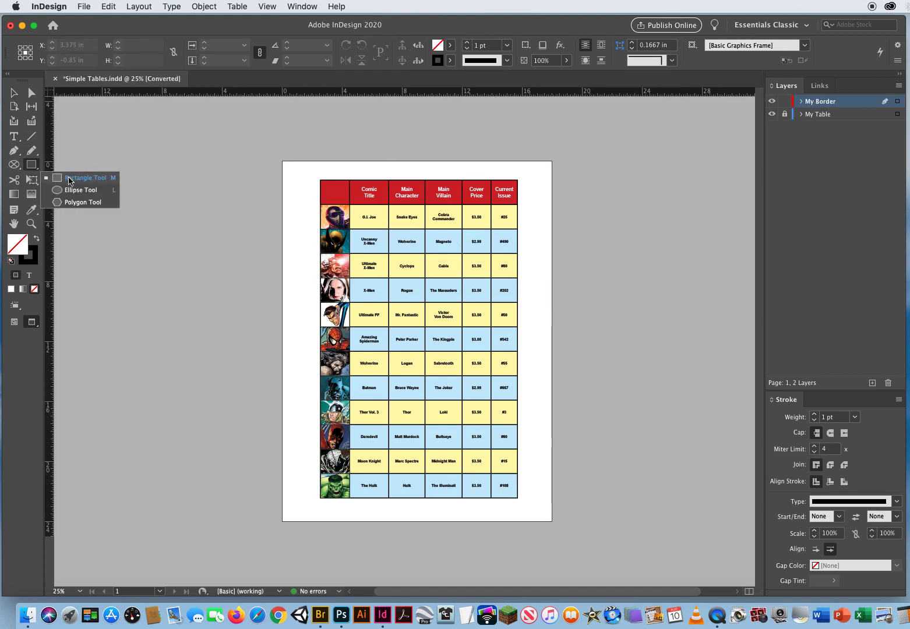
click(68, 178)
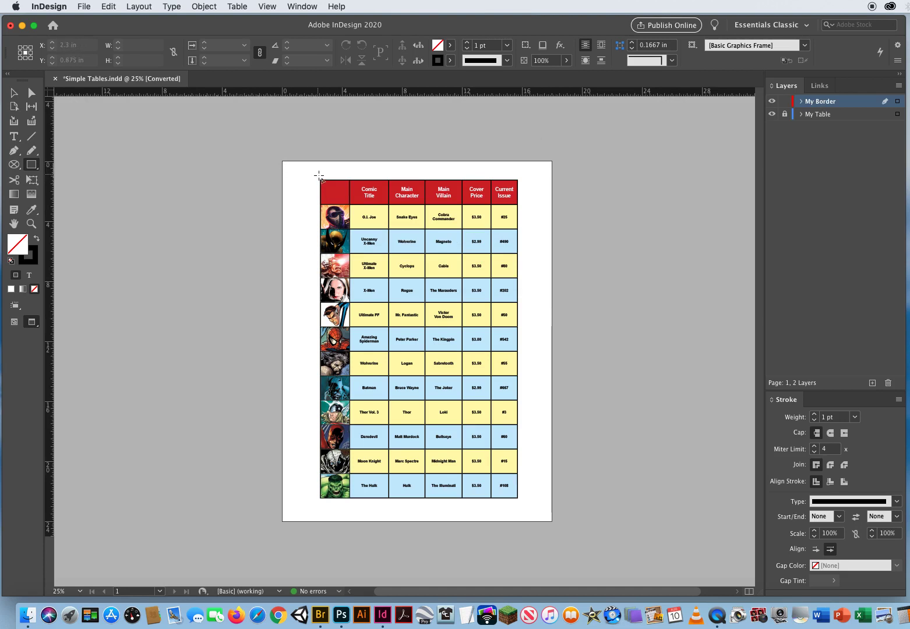
drag(320, 179, 518, 499)
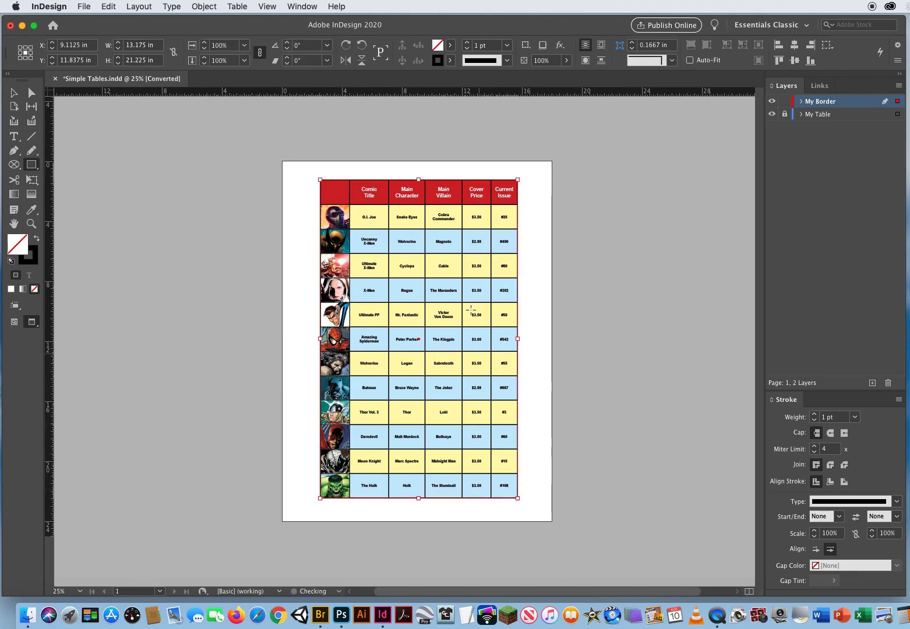
- Set the border rectangle's stroke weight to 30 pt
click(496, 46)
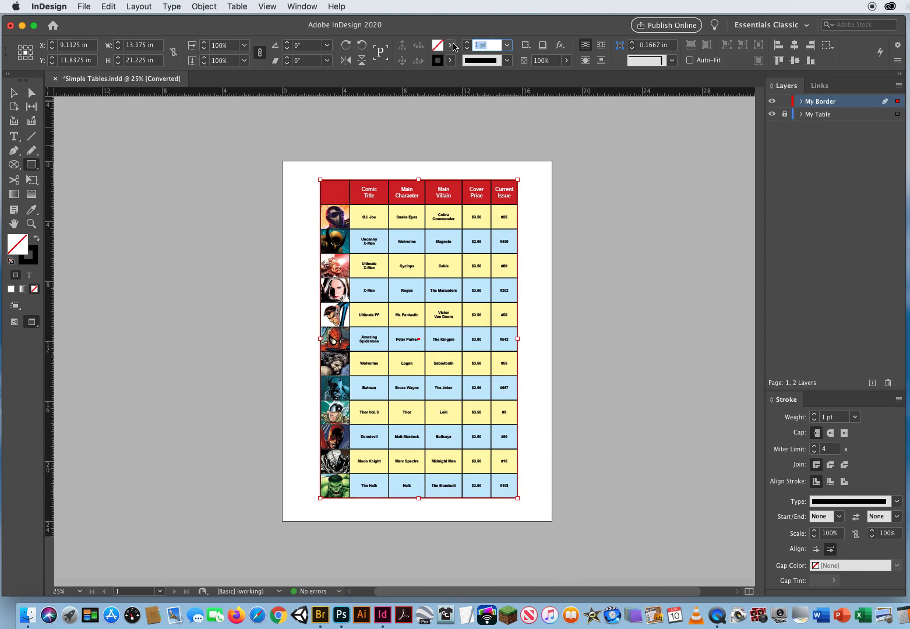
text(11)
key(Return)
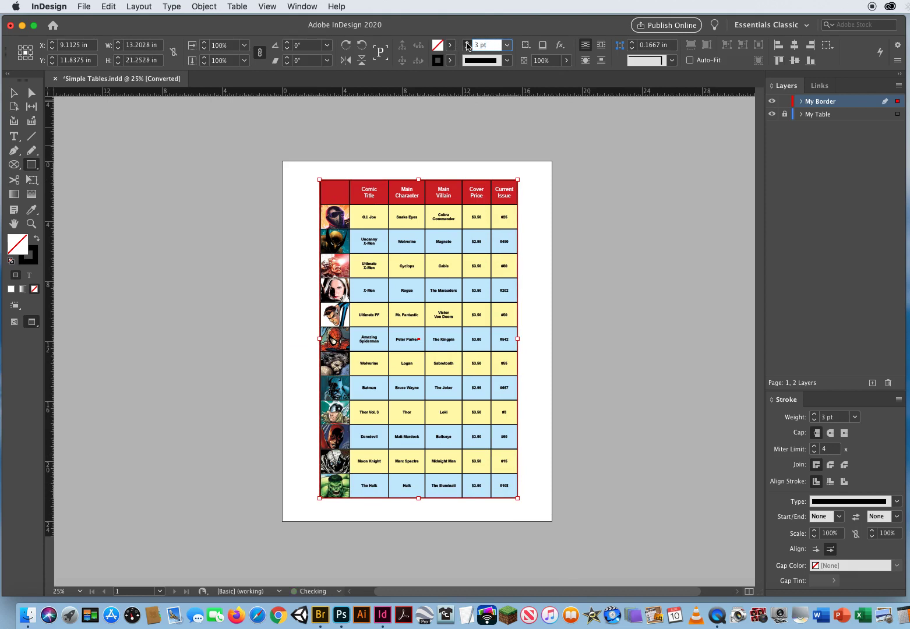
click(467, 44)
click(467, 43)
click(467, 43)
click(467, 43)
click(467, 43)
click(466, 43)
click(466, 43)
click(467, 43)
click(467, 43)
click(467, 43)
click(467, 43)
click(467, 44)
click(467, 43)
click(467, 44)
click(467, 44)
click(467, 43)
click(467, 43)
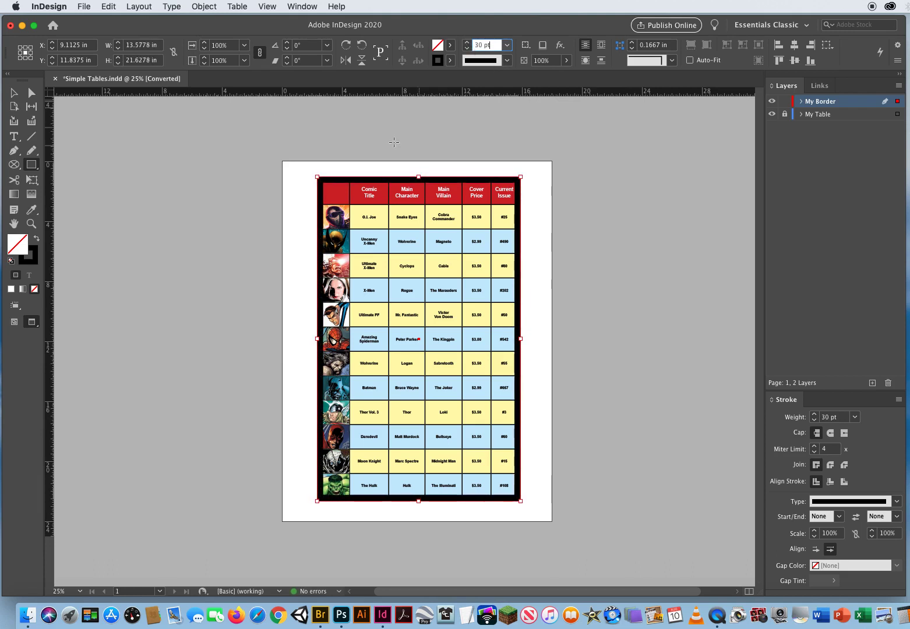
- Give the border rectangle the Thick - Thin stroke type and align its stroke to the outside
click(462, 61)
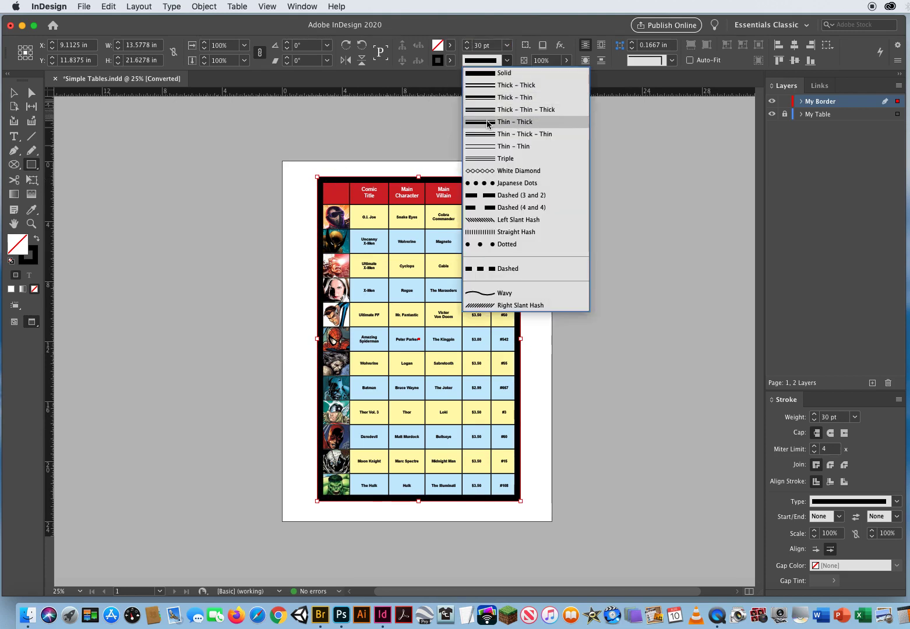
click(487, 98)
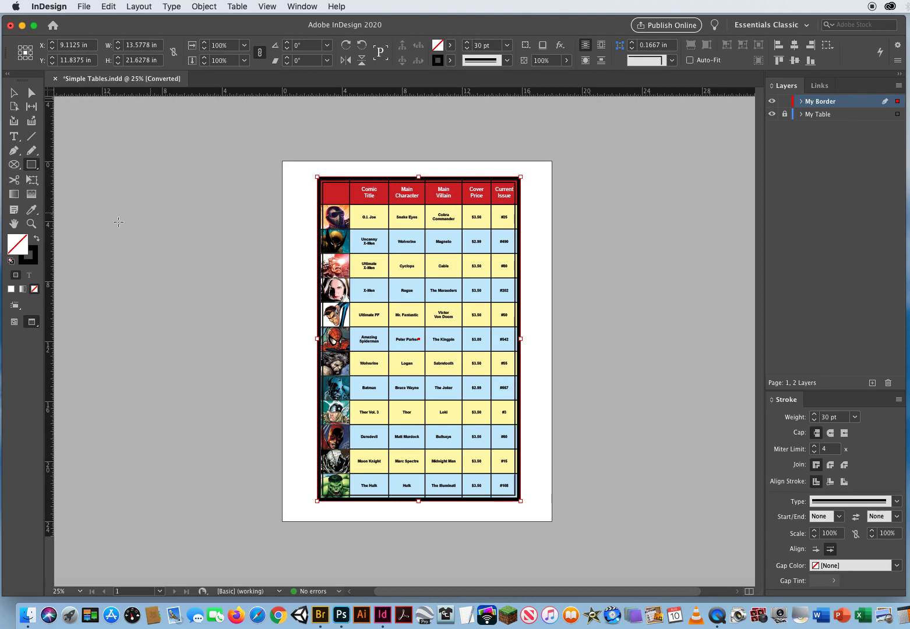
click(32, 223)
click(414, 296)
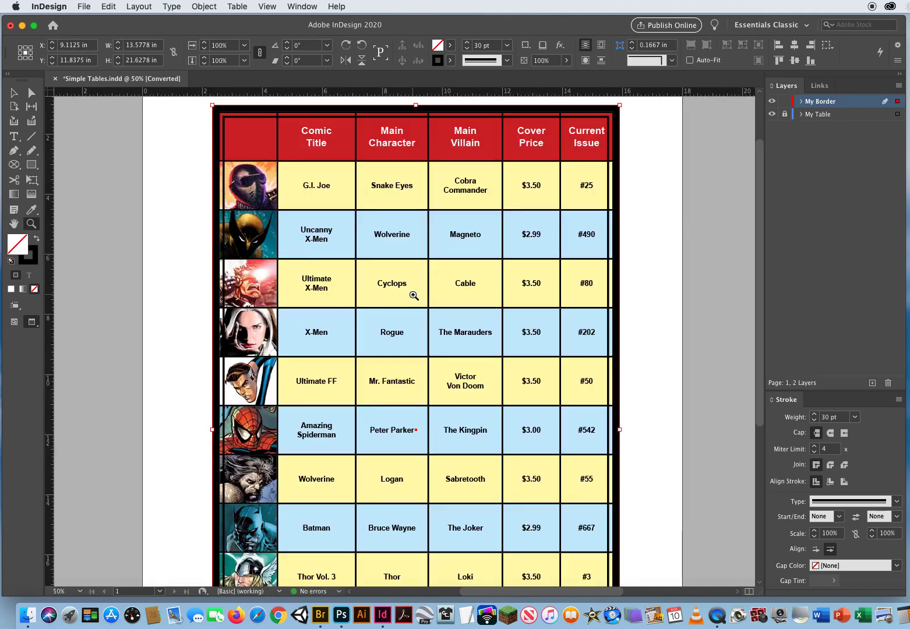
click(247, 228)
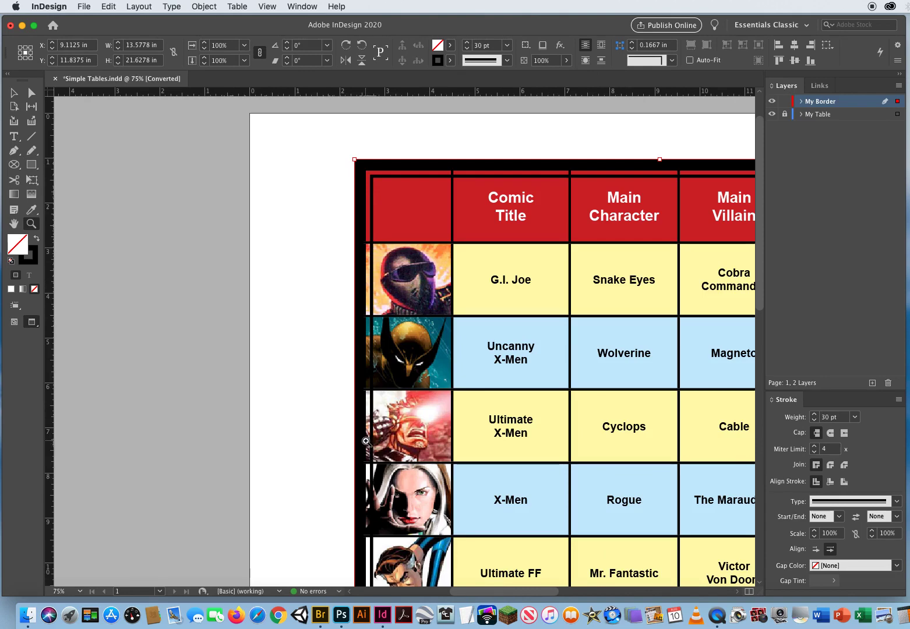
key(v)
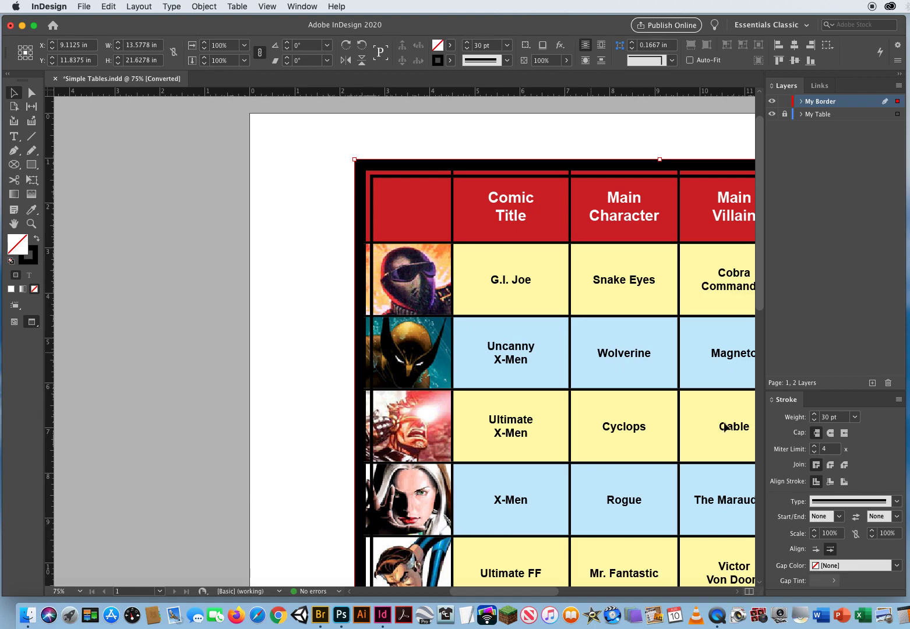
click(844, 481)
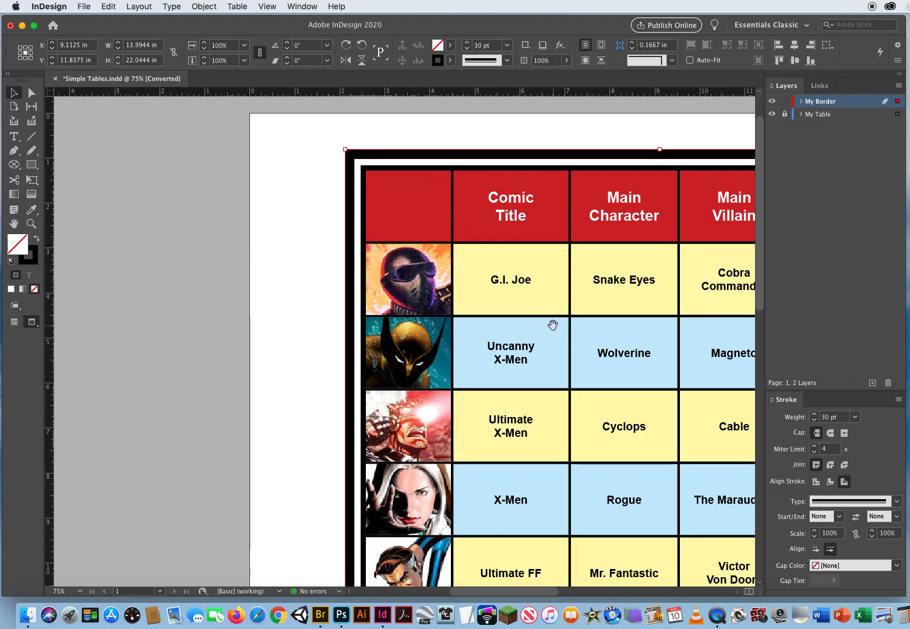
- Try C=0 M=0 Y=100 K=0 as the border rectangle's stroke gap color and settle on C=100 M=0 Y=0 K=0
scroll(550, 325, right, 5)
scroll(263, 311, right, 2)
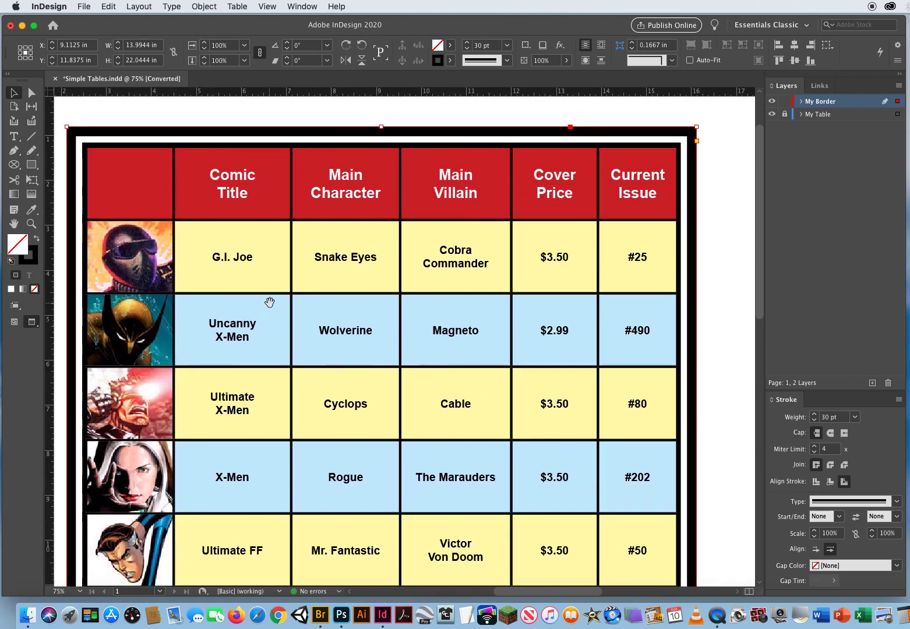
drag(786, 399, 608, 127)
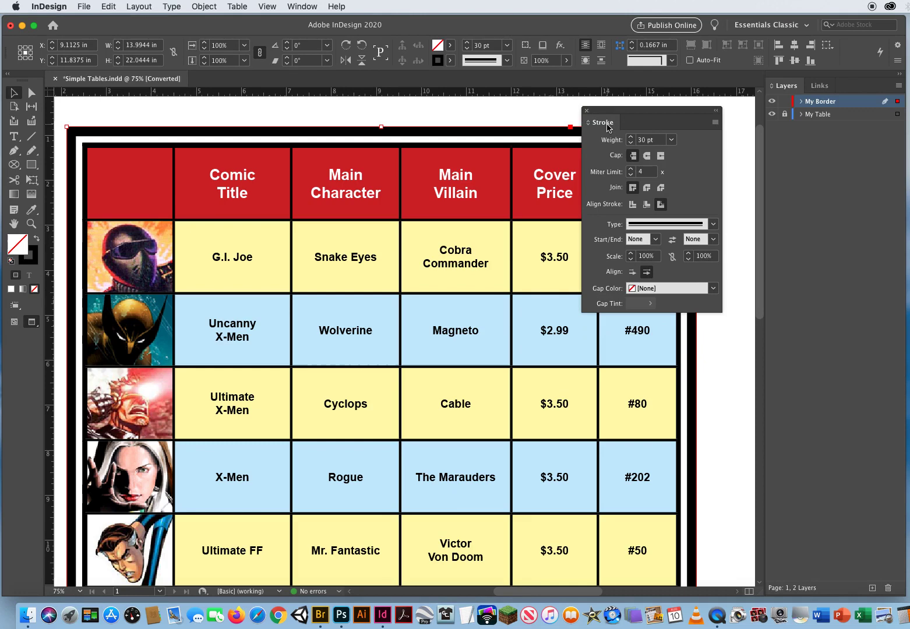
click(714, 289)
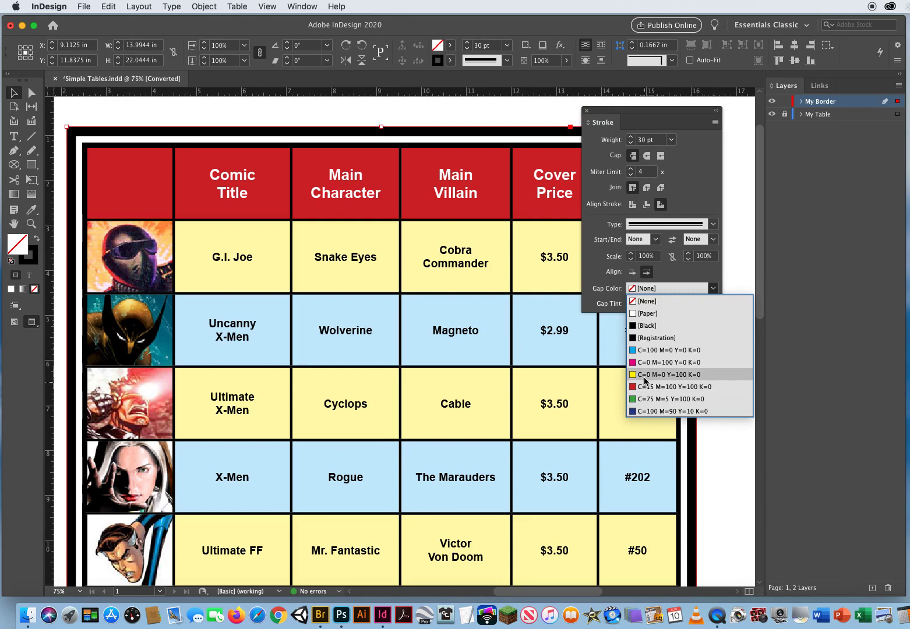
click(644, 379)
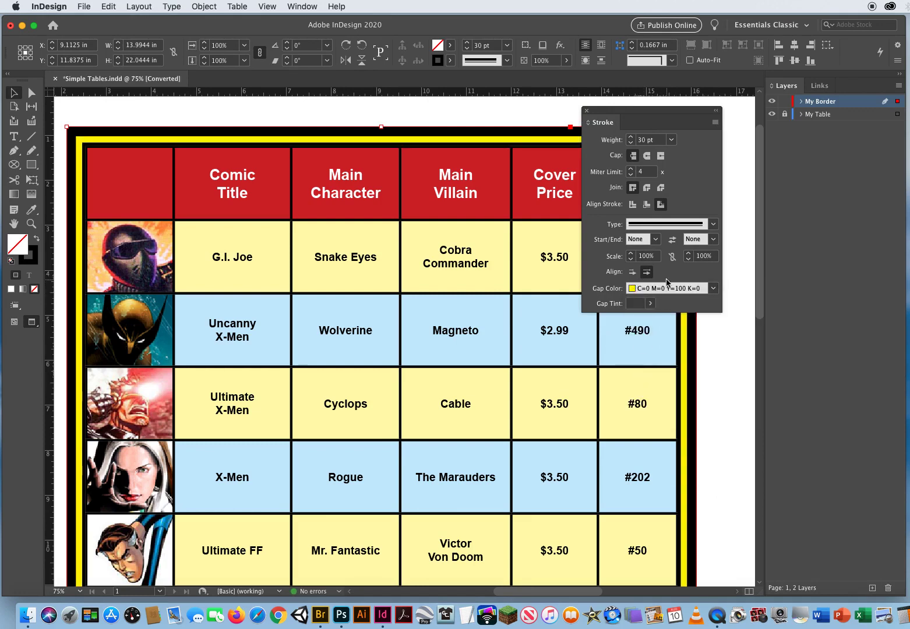
click(712, 289)
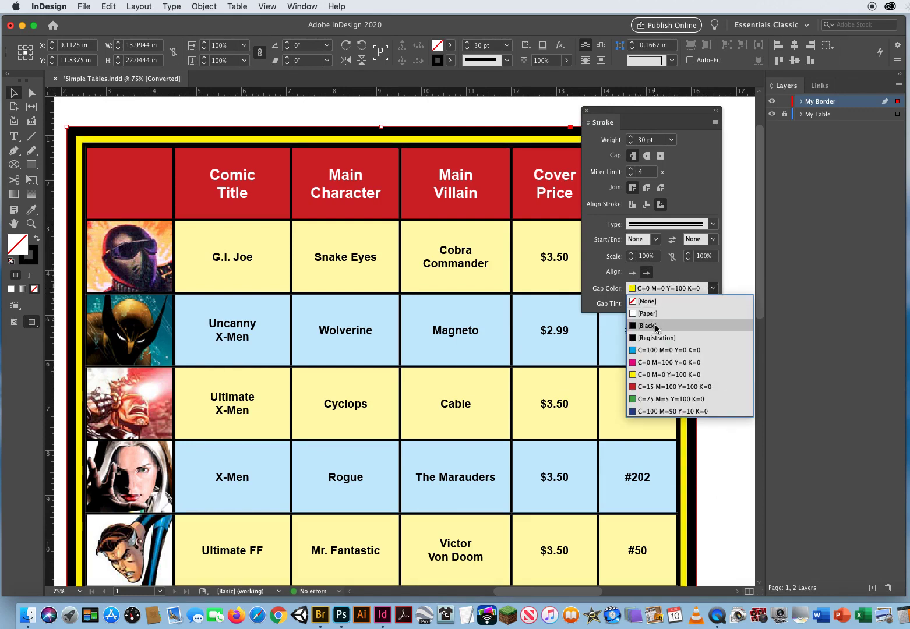
click(653, 351)
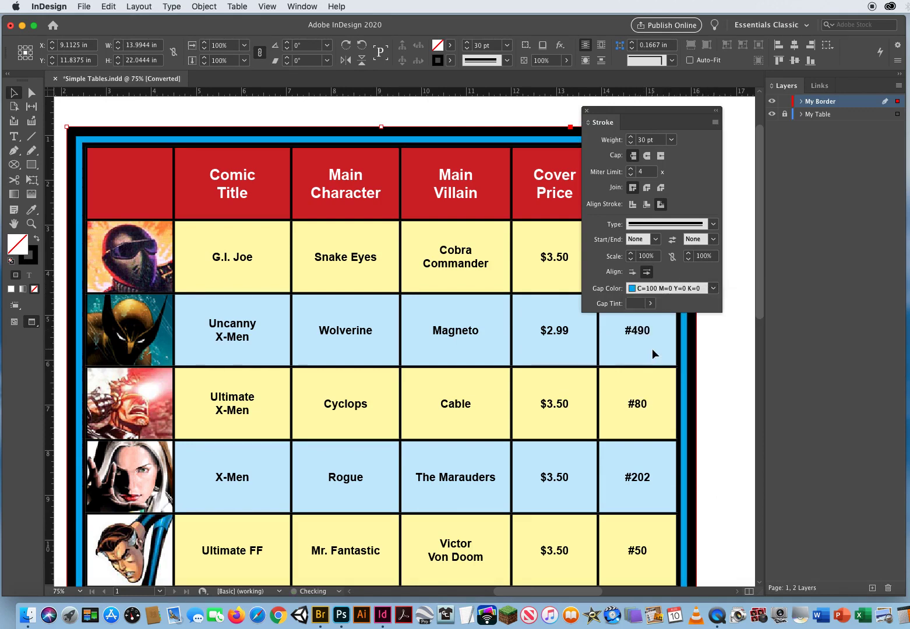
click(588, 110)
- Deselect the border rectangle and lock the My Border layer
click(31, 223)
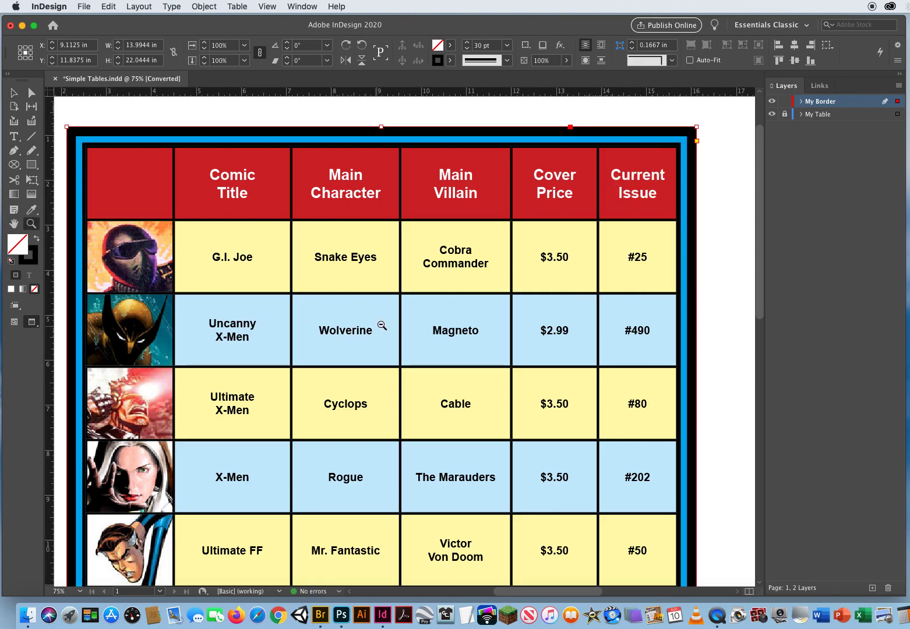
alt+click(379, 326)
alt+click(382, 322)
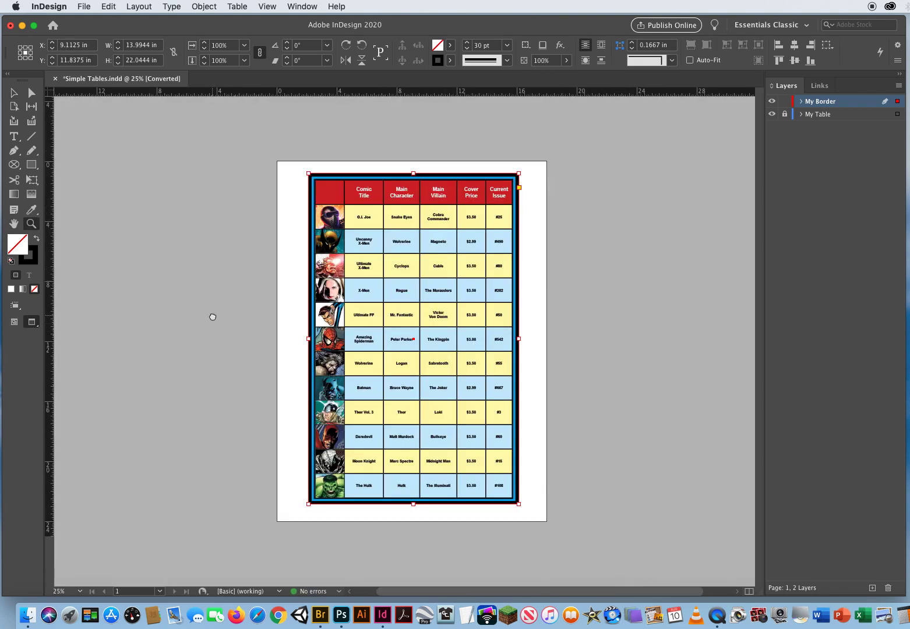
key(super+shift+a)
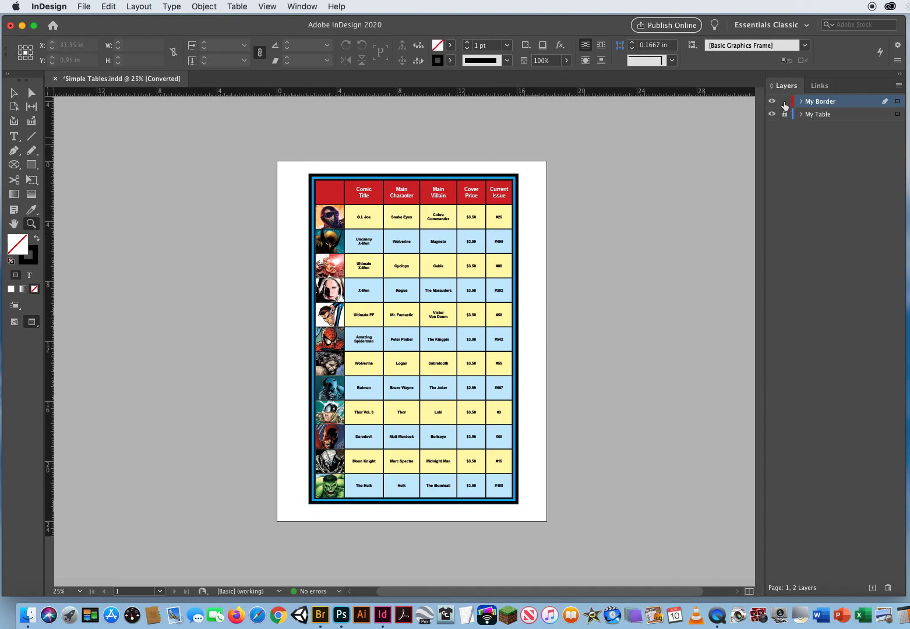
- Create a new layer below My Table and name it Backdrop Border
drag(785, 86, 602, 109)
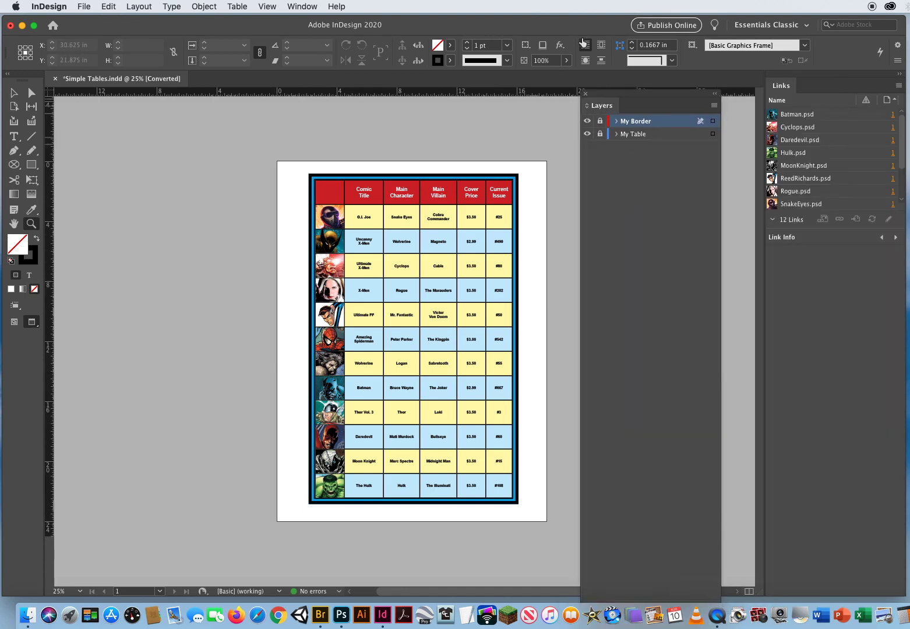
drag(610, 95, 567, 19)
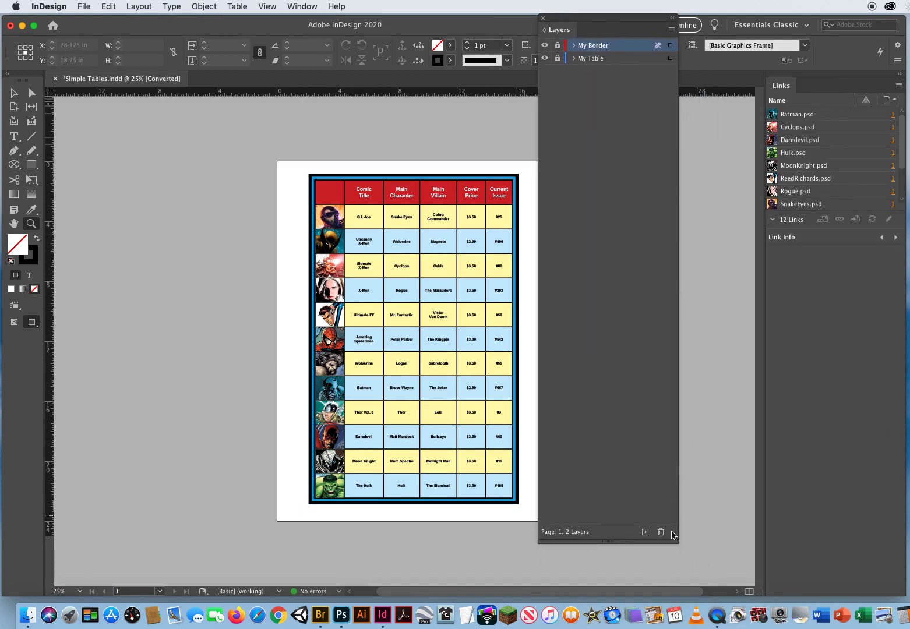
drag(662, 542, 648, 147)
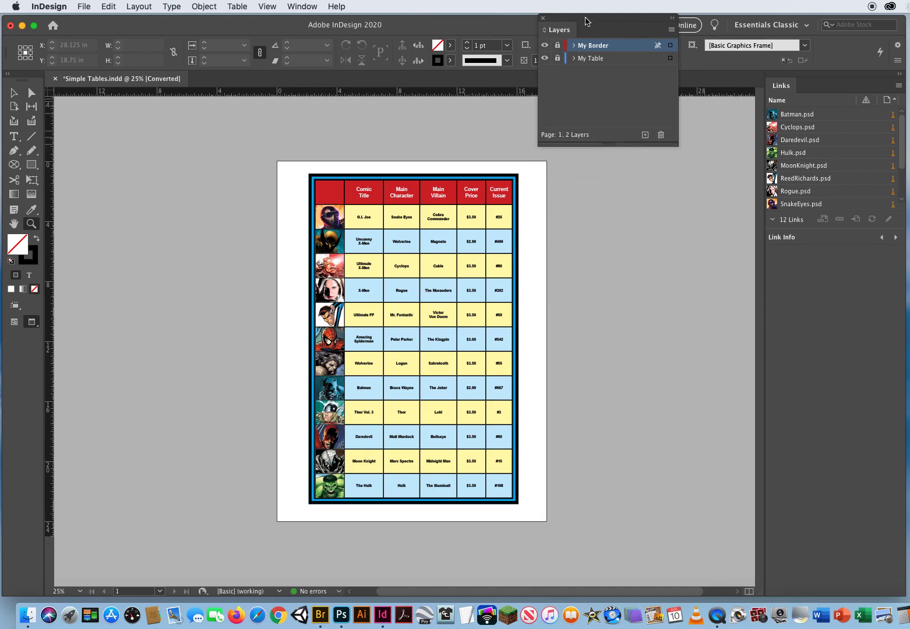
drag(587, 21, 656, 128)
click(716, 246)
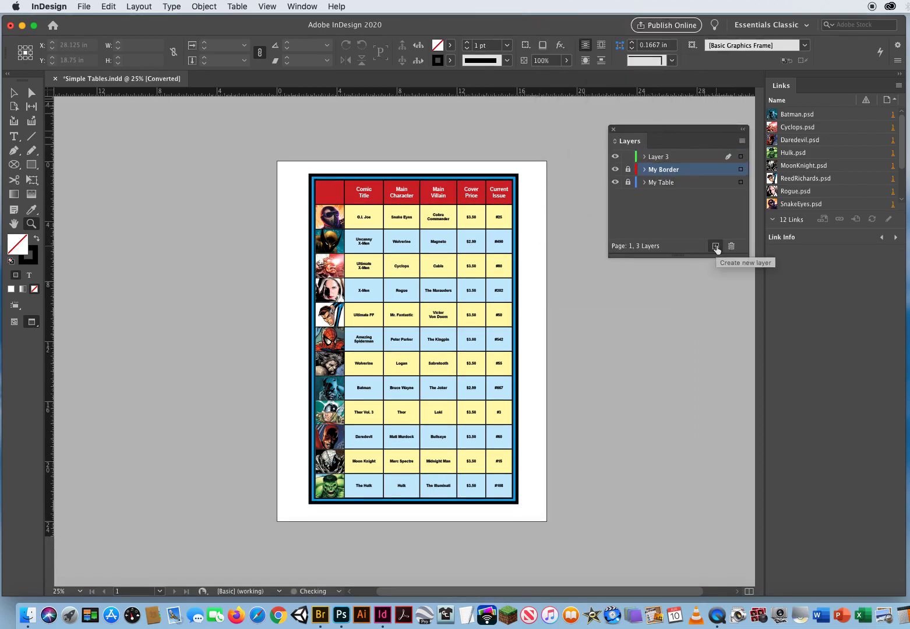
drag(690, 159, 669, 210)
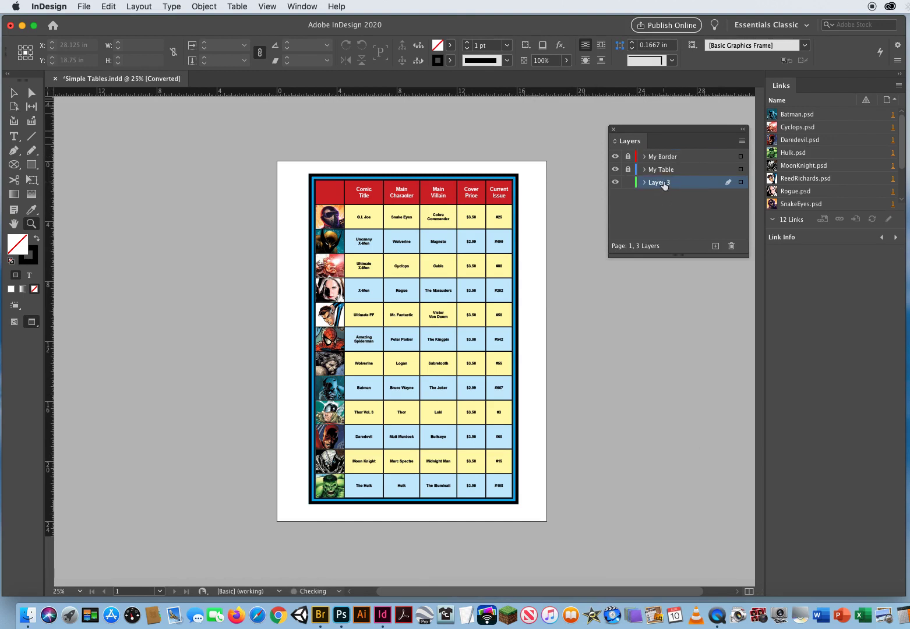
double_click(660, 183)
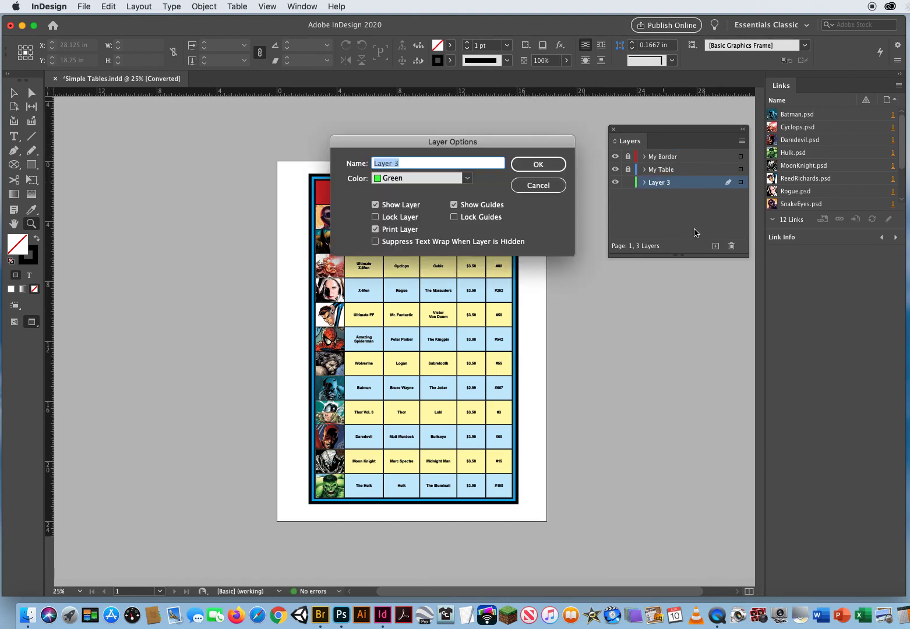
text(Backdrop Border)
key(Return)
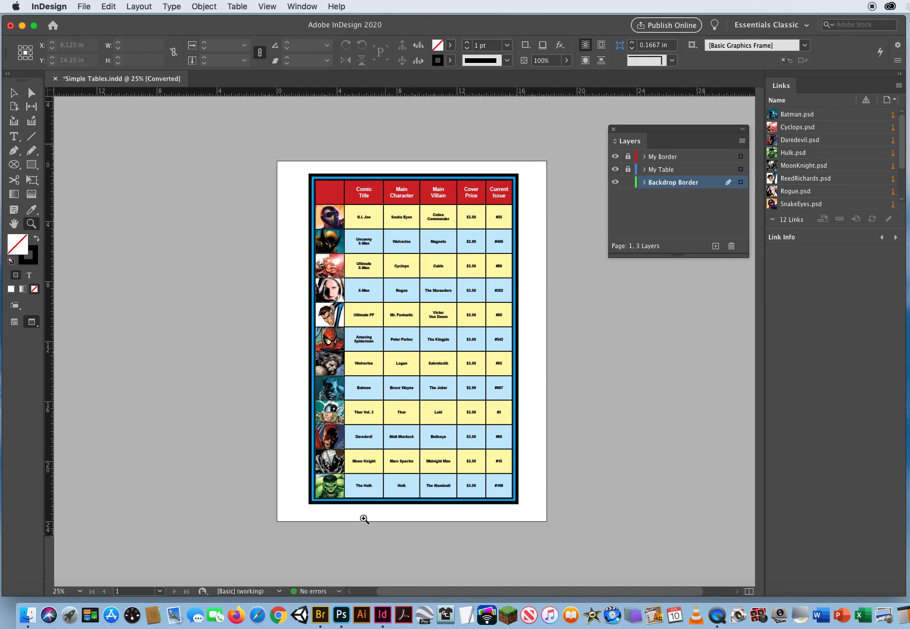
- Switch to Safari, fit its window to the screen and open Google Images from google.com
click(257, 615)
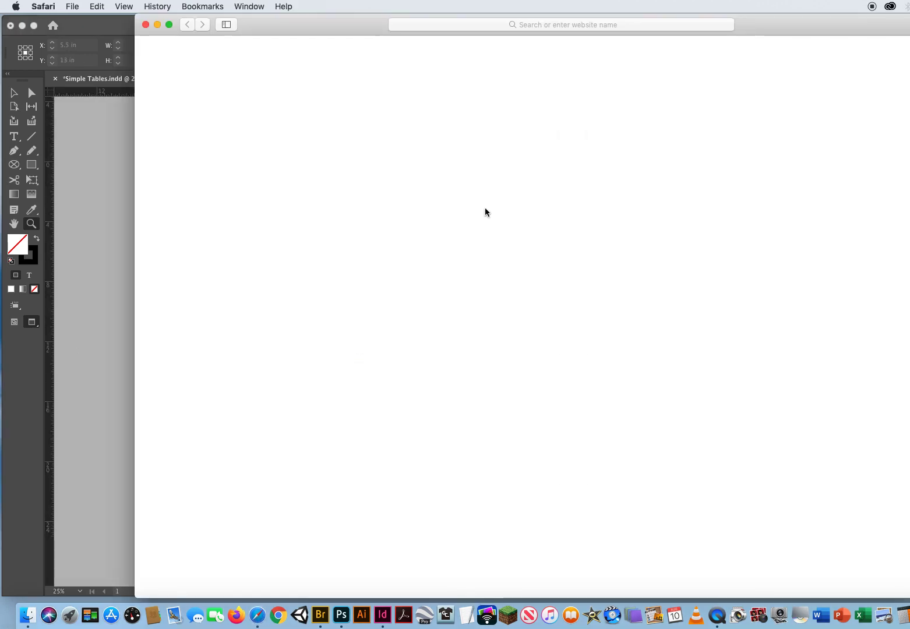
drag(367, 25, 239, 27)
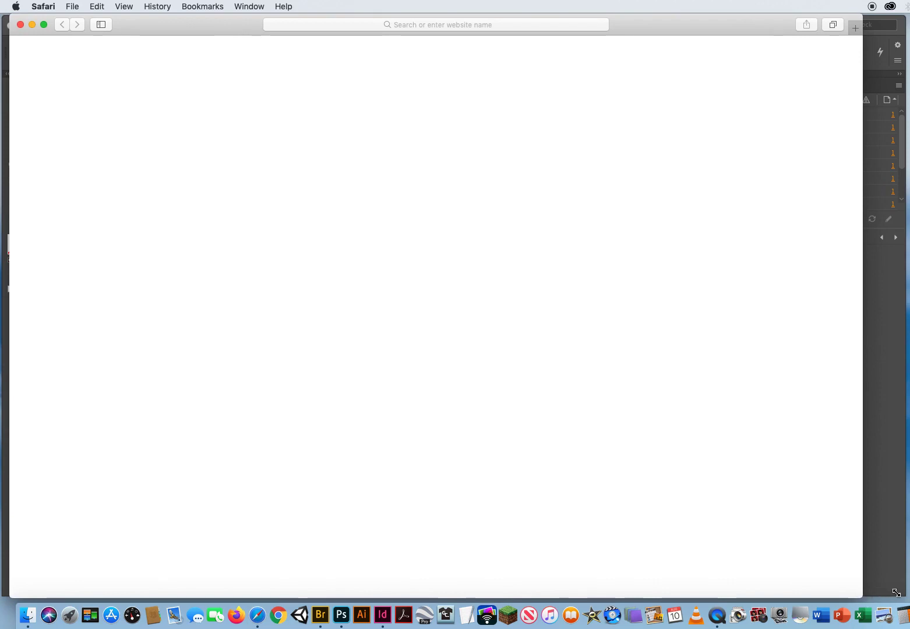
drag(895, 593, 898, 592)
click(385, 24)
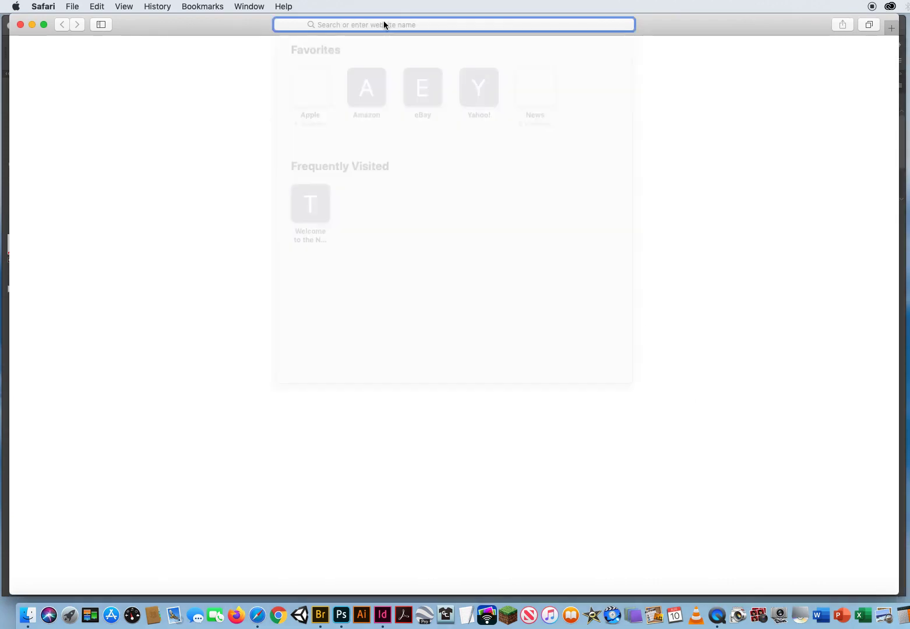
text(google.com)
key(Return)
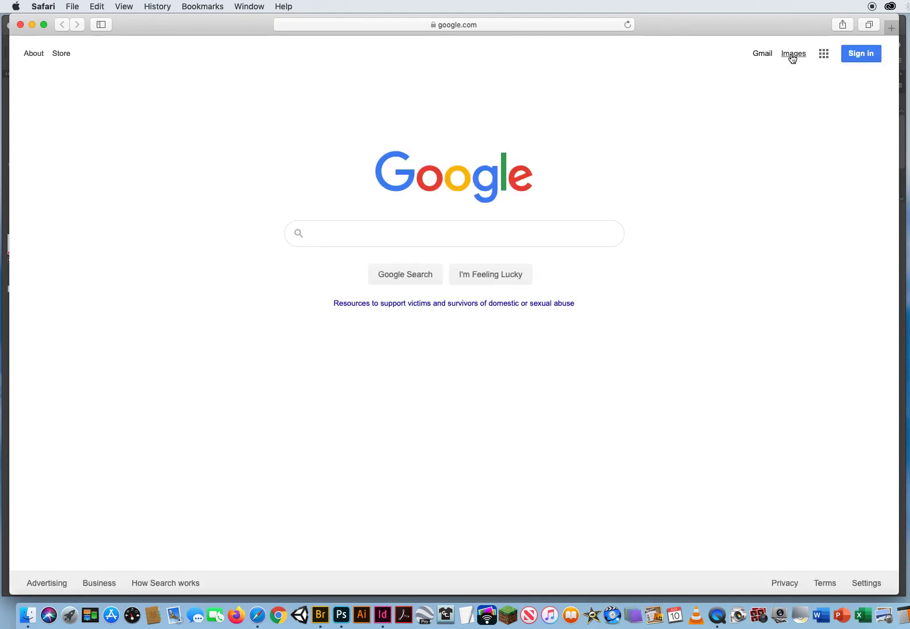
click(793, 54)
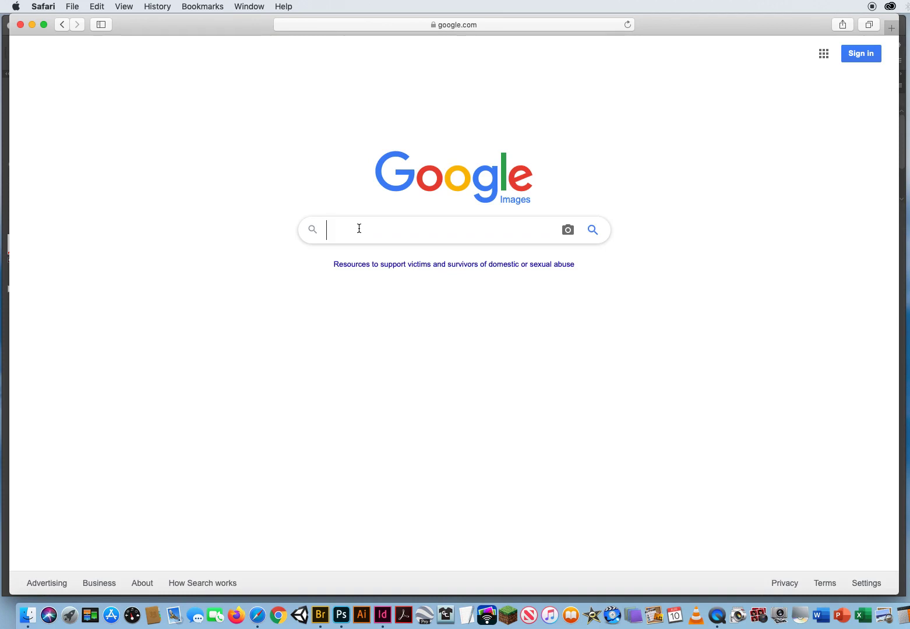
- Search Google Images for "comic book characters collage" and limit the results to Large size
text(comic book cha)
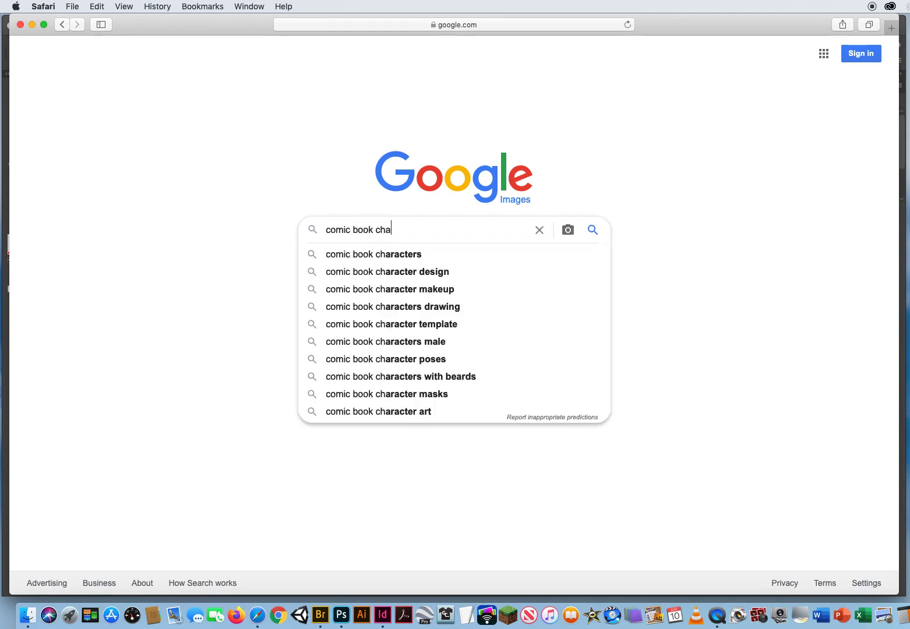
text(racters collage)
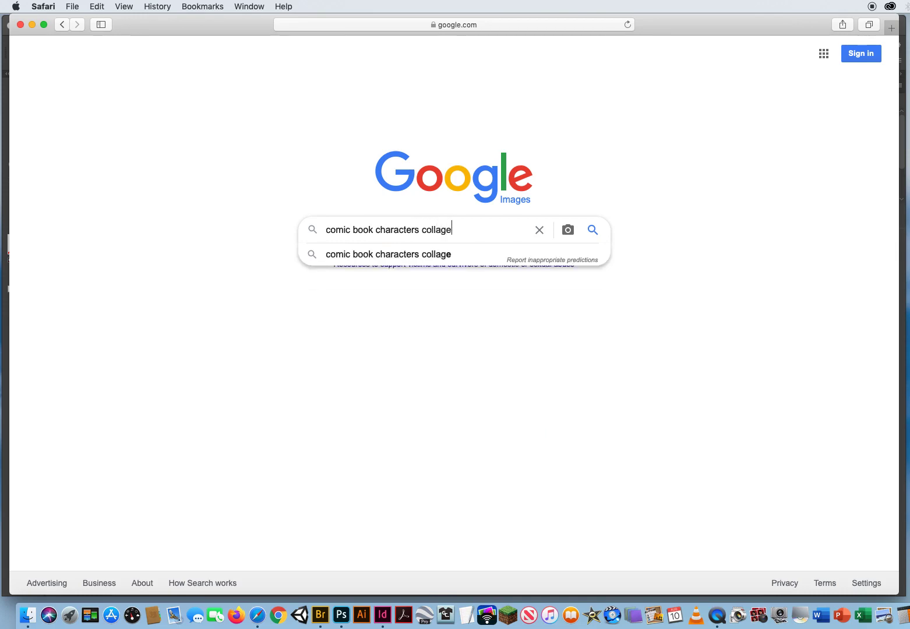
key(Return)
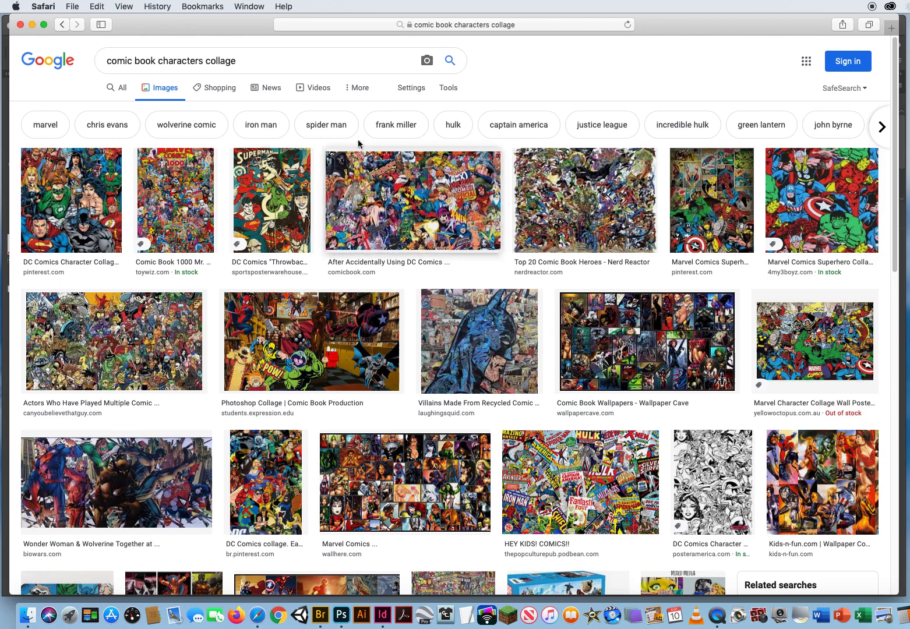
click(449, 89)
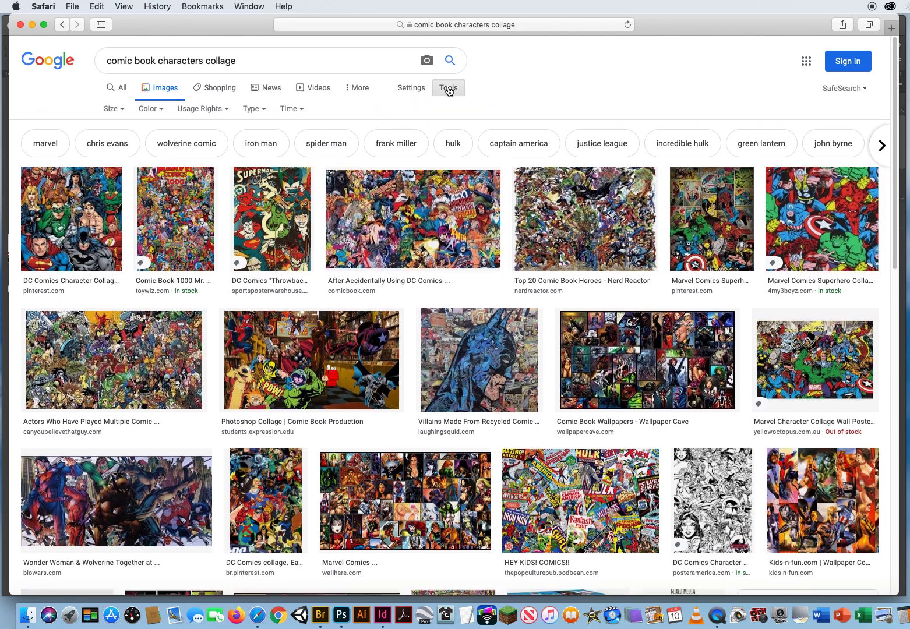
click(110, 109)
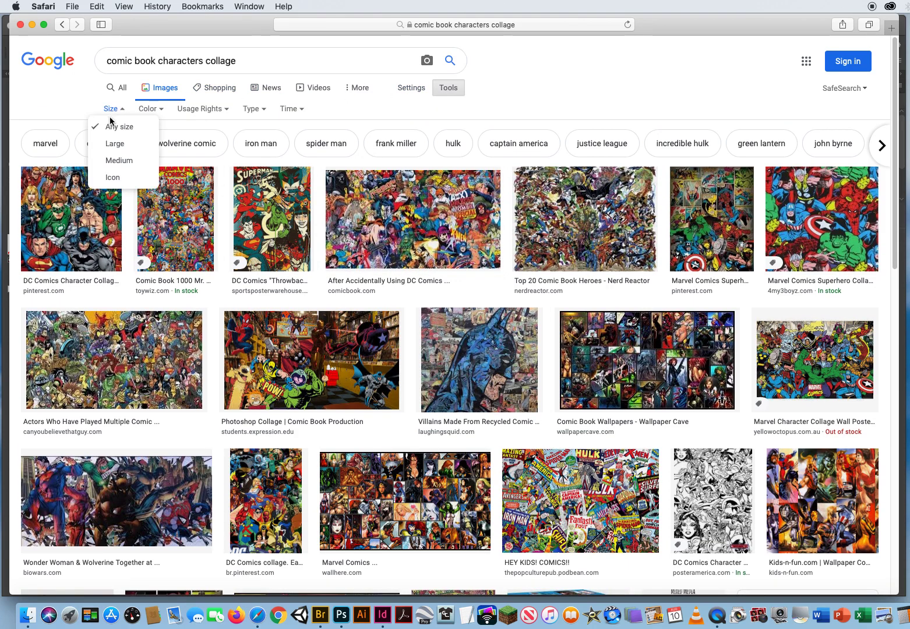
click(109, 144)
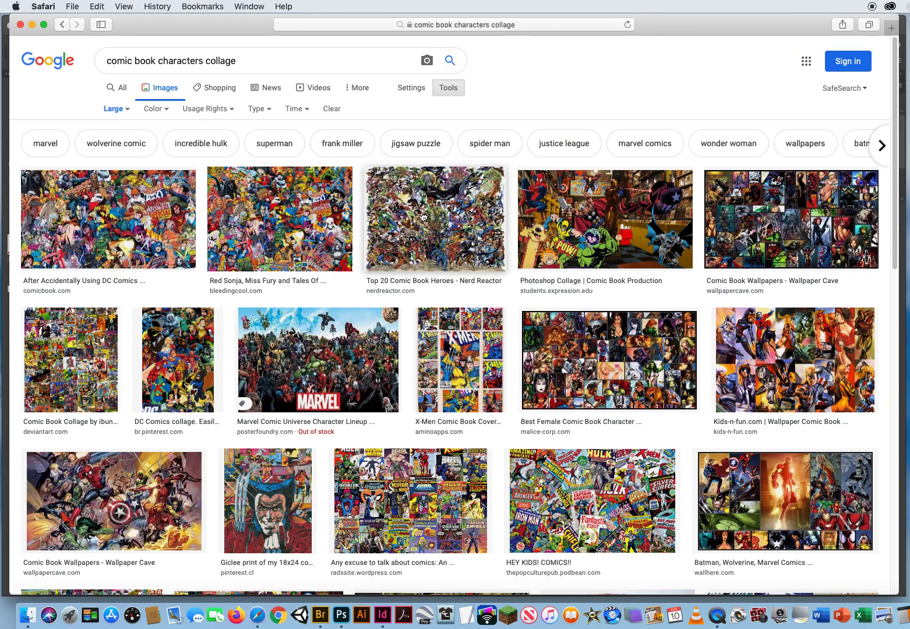
- Change the image search to "comic book covers collage"
drag(157, 61, 204, 62)
text(covers)
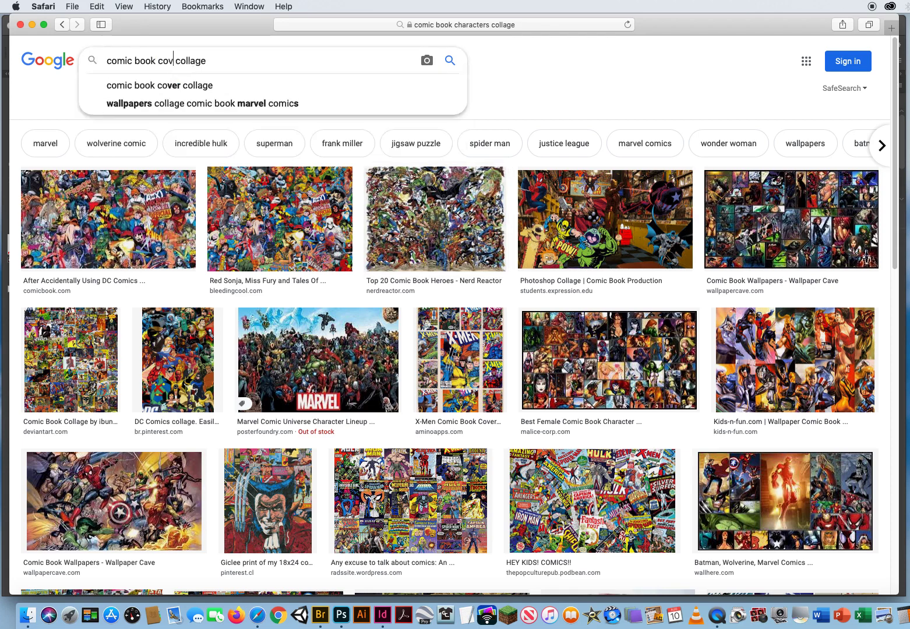
key(Return)
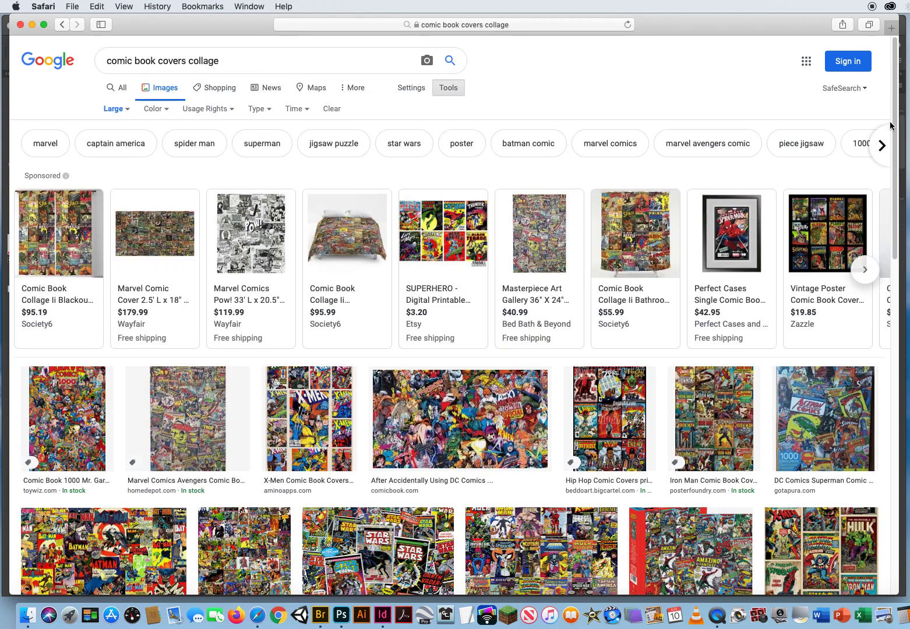
- Browse the comic book covers collage results for an image suited to the page backdrop
scroll(863, 186, down, 4)
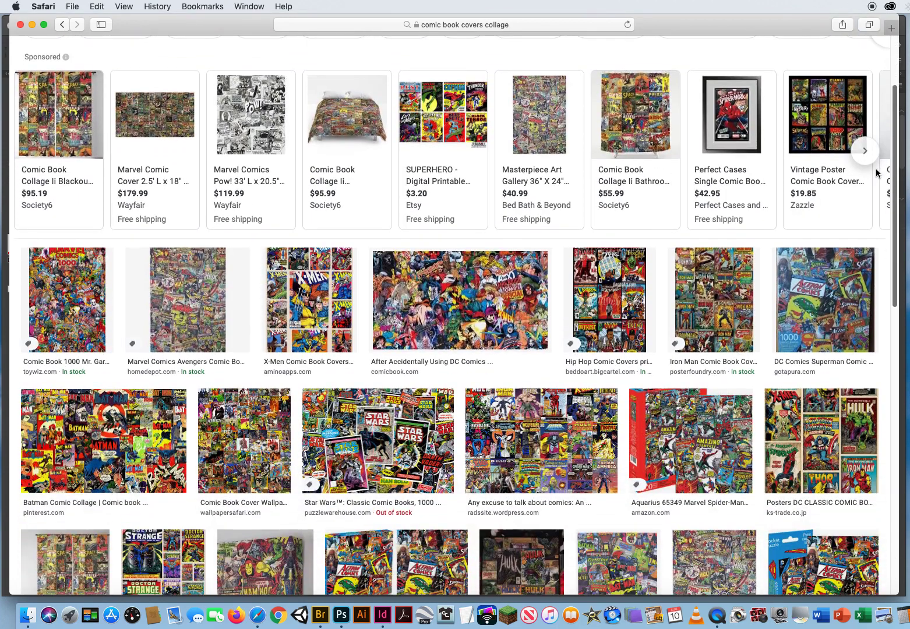
scroll(863, 187, down, 7)
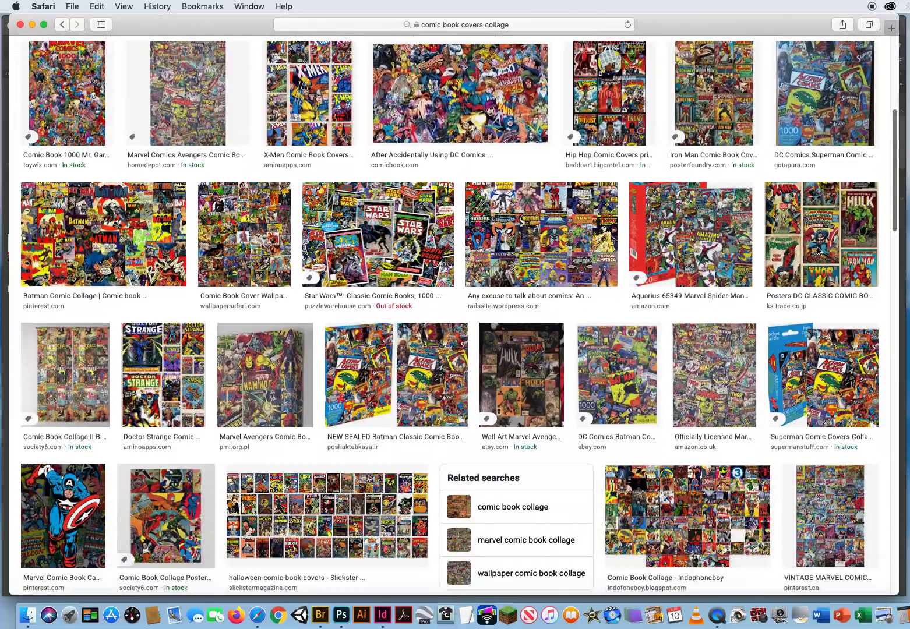
scroll(752, 321, down, 10)
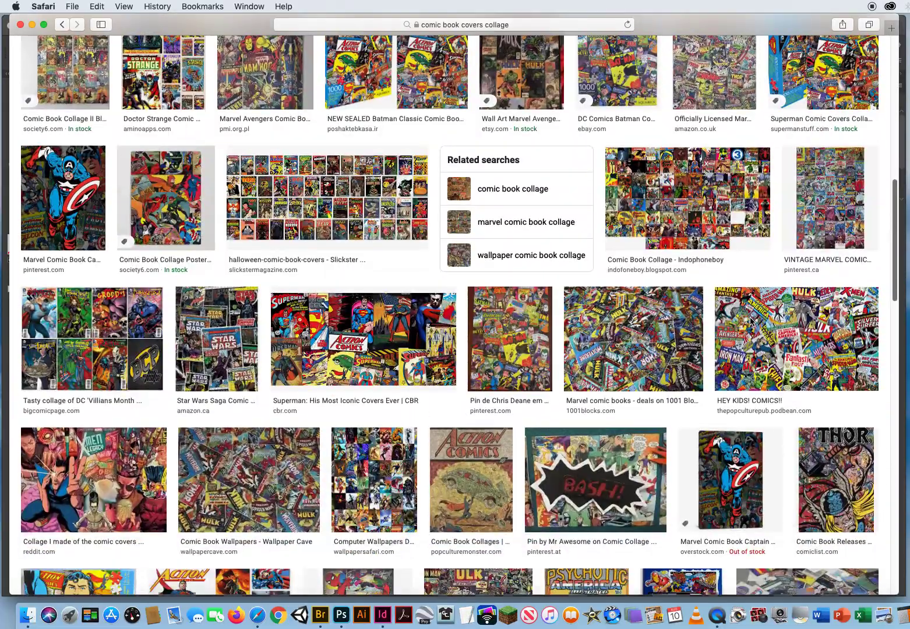
scroll(752, 322, up, 11)
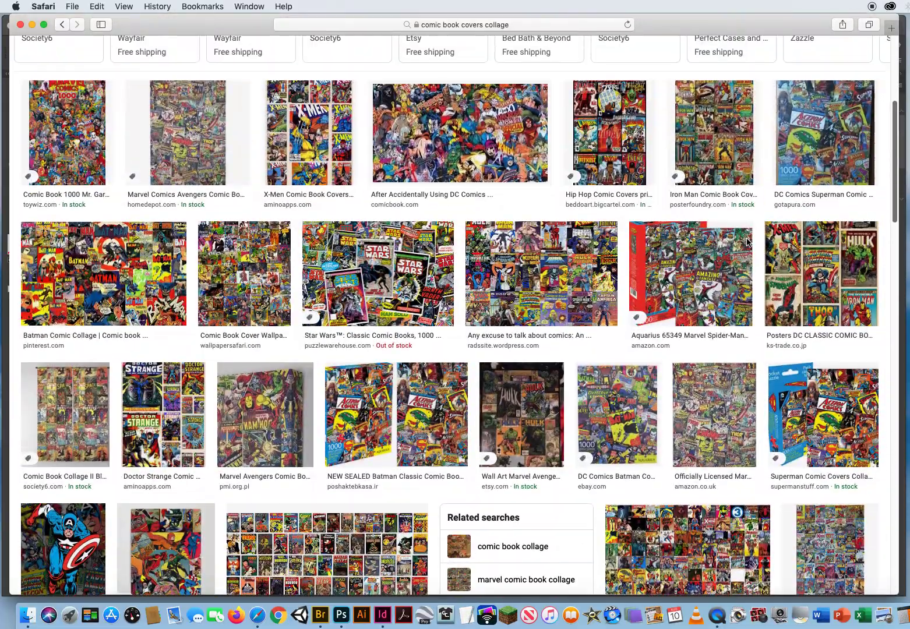
scroll(748, 243, up, 4)
scroll(748, 214, up, 3)
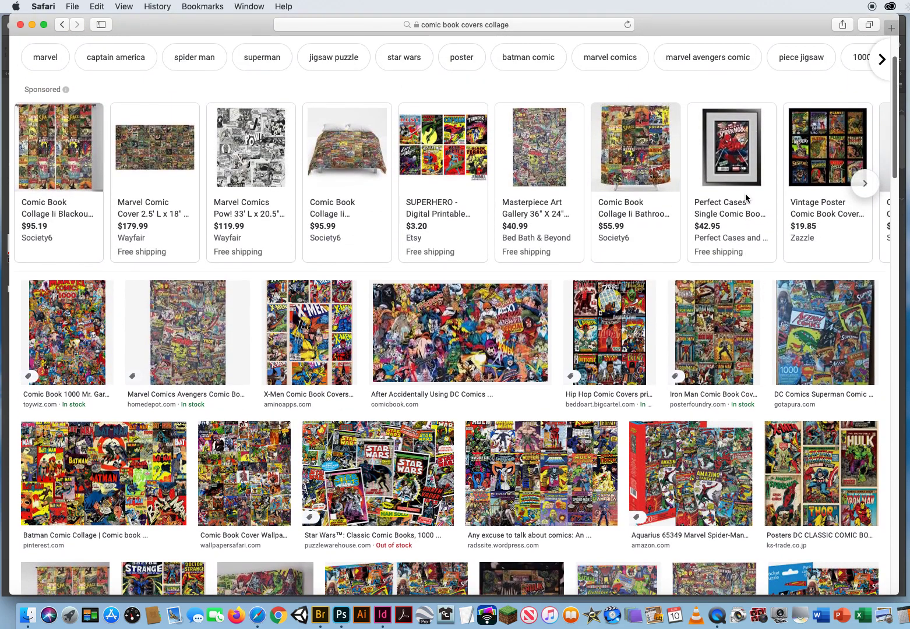
scroll(746, 199, up, 3)
scroll(745, 171, down, 4)
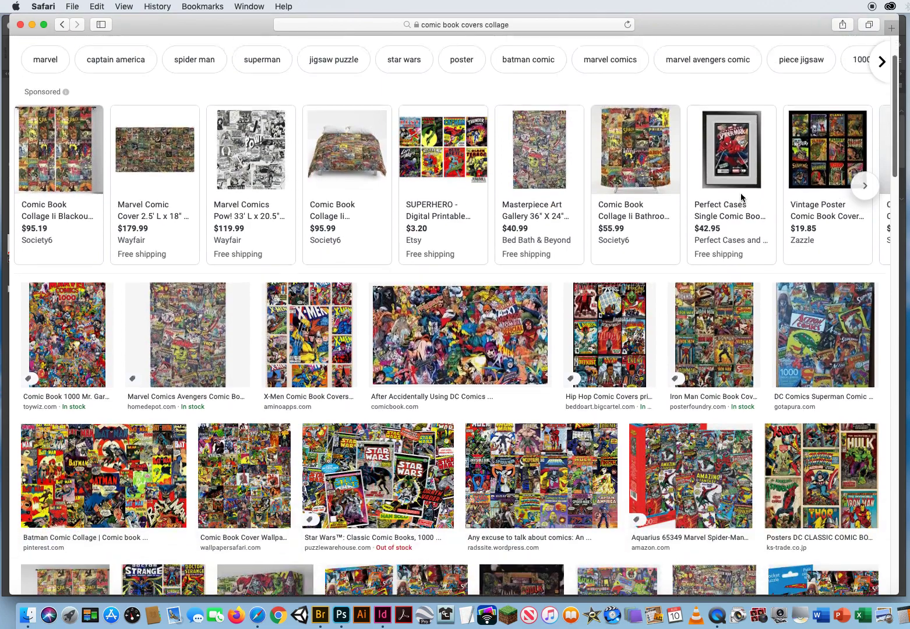
scroll(741, 203, down, 1)
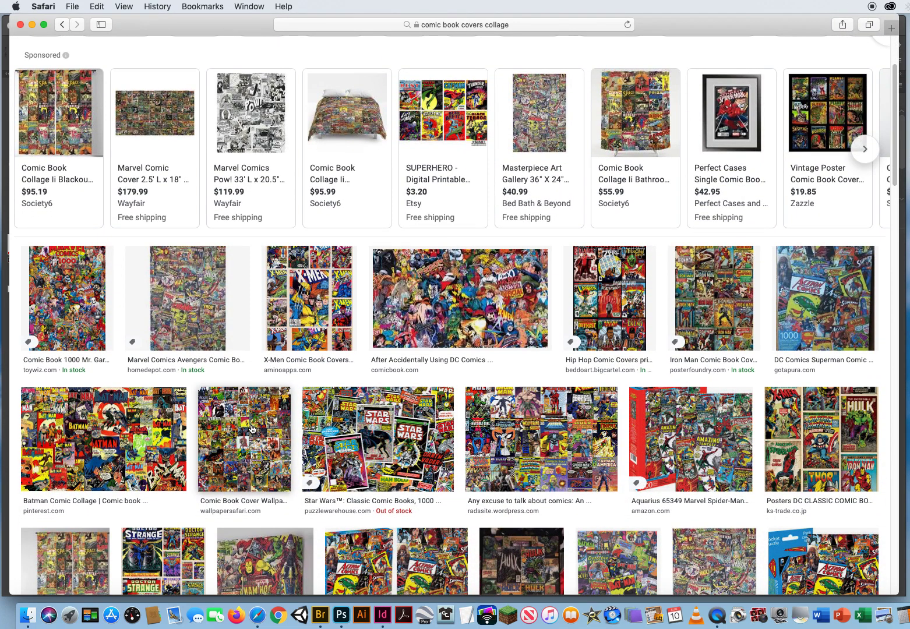
- Open the Marvel Comics 1000 collage at full size in a new browser tab and save it to the Desktop
click(76, 318)
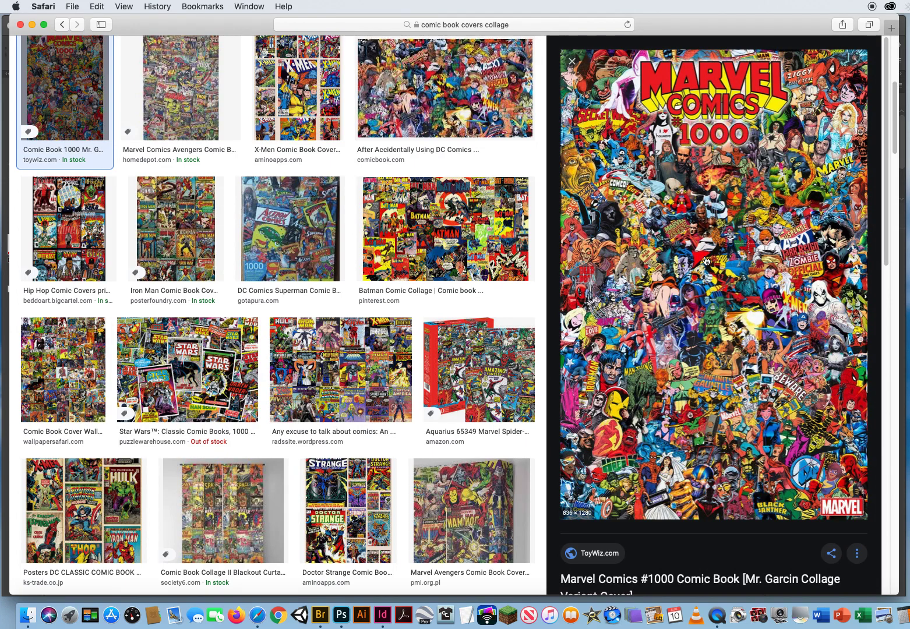
right_click(669, 204)
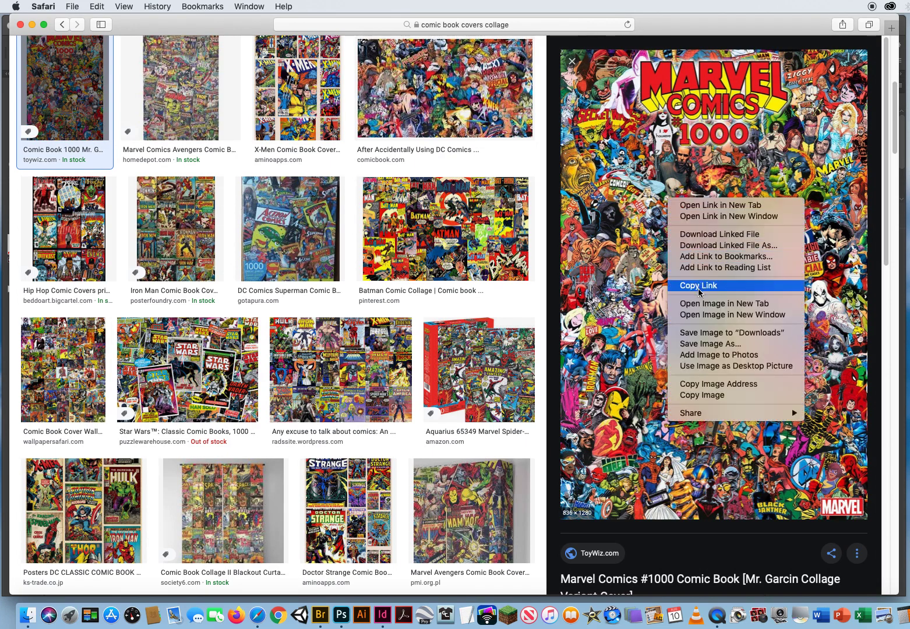
click(699, 303)
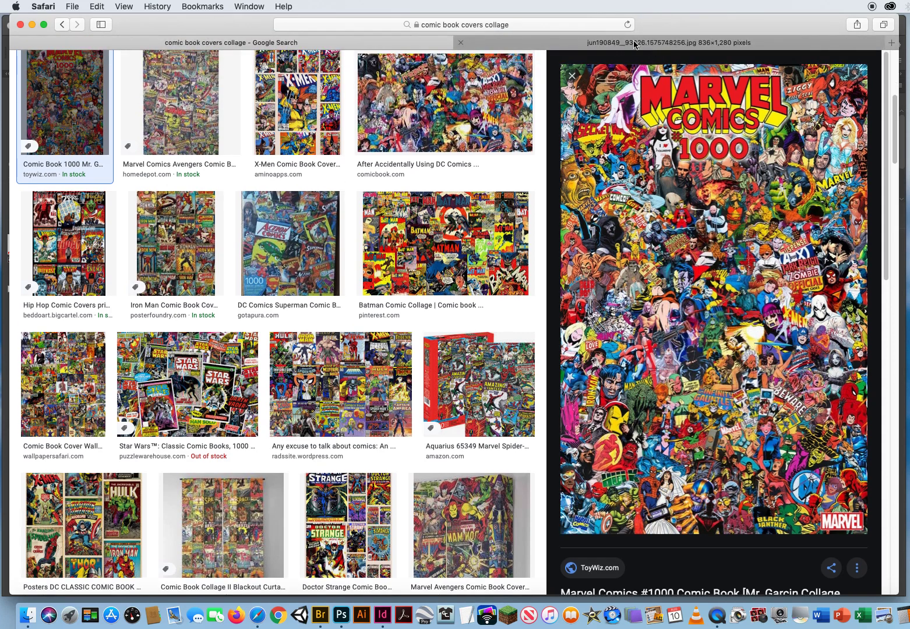
click(636, 44)
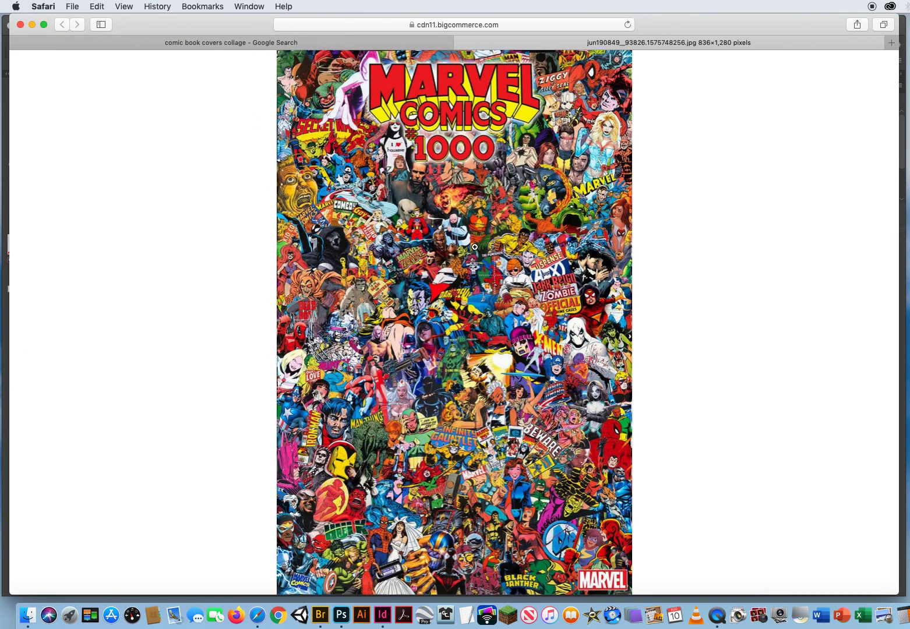
click(474, 247)
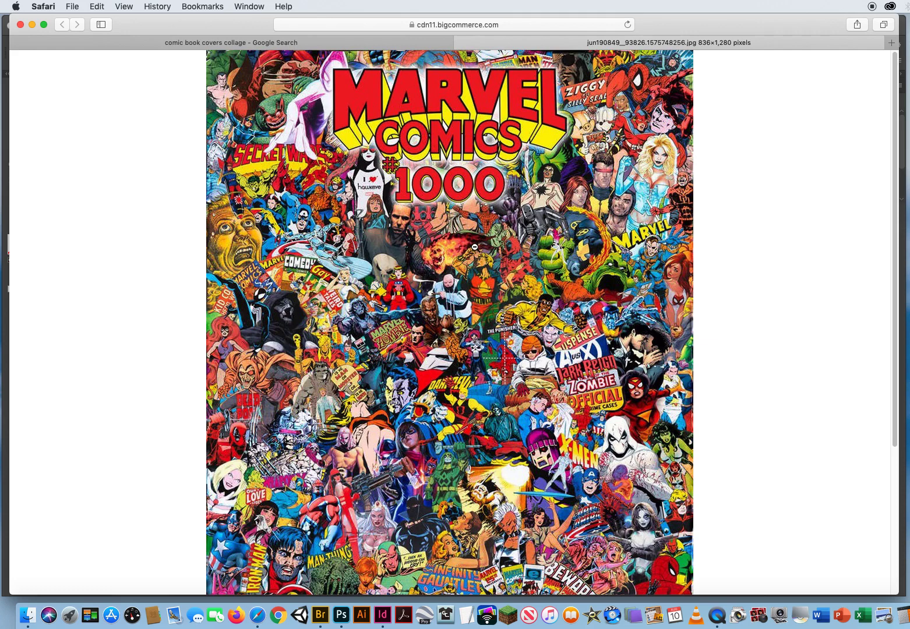
drag(448, 365, 907, 509)
- Close the image tab, the result preview and the browser window, and switch back to InDesign
click(460, 43)
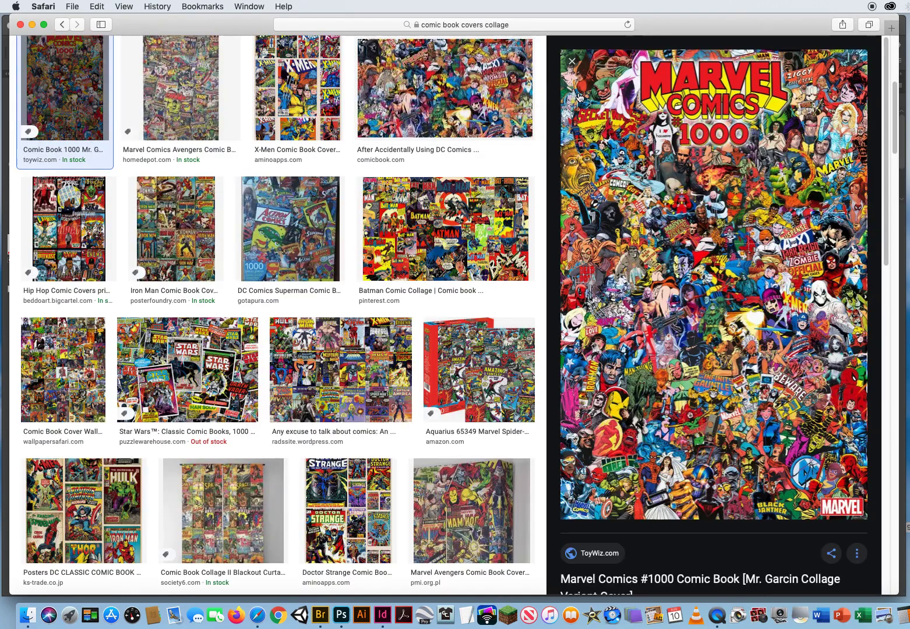
click(573, 61)
click(20, 24)
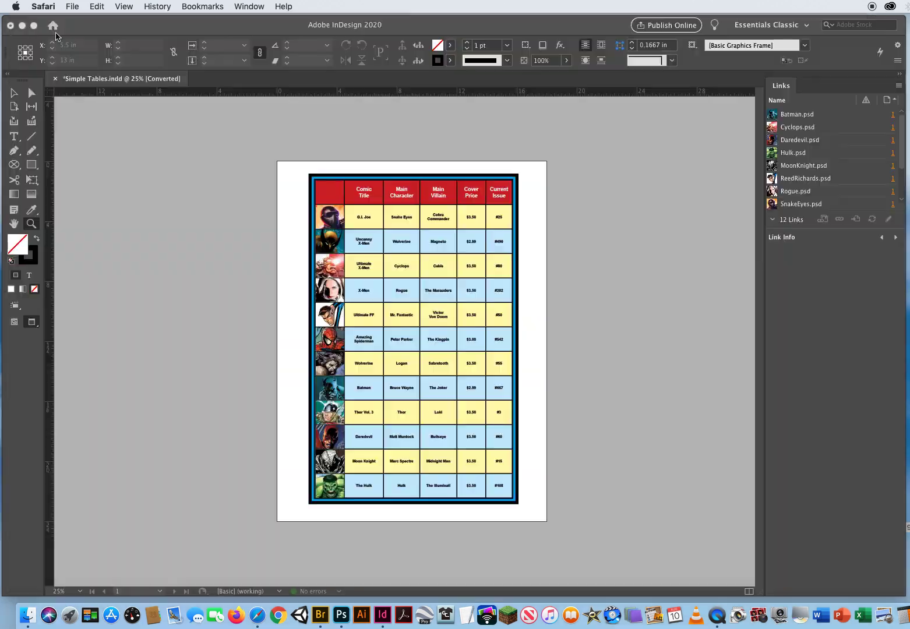
click(215, 27)
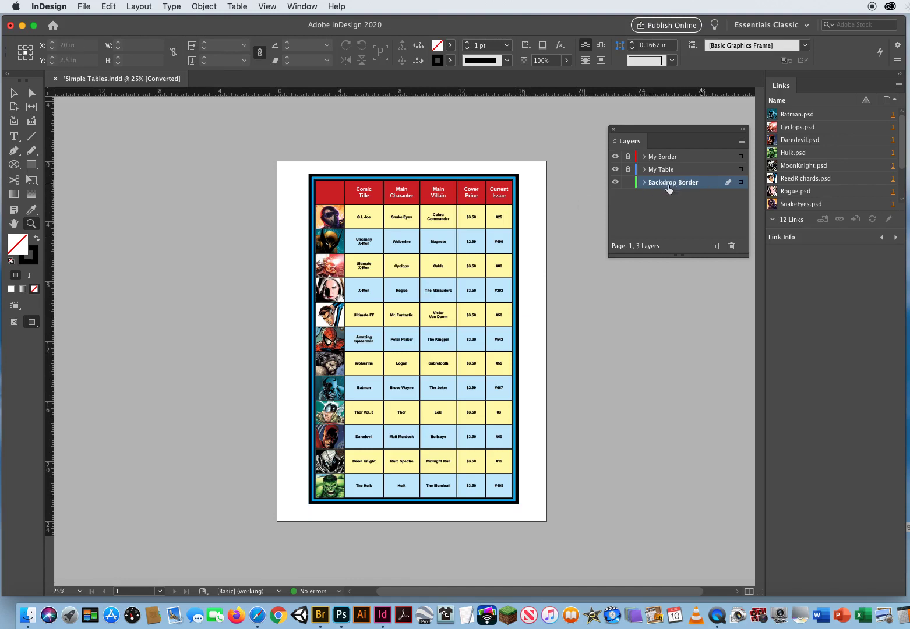
- Draw an 18 × 24 in rectangle frame covering the whole page on the Backdrop Border layer
click(14, 164)
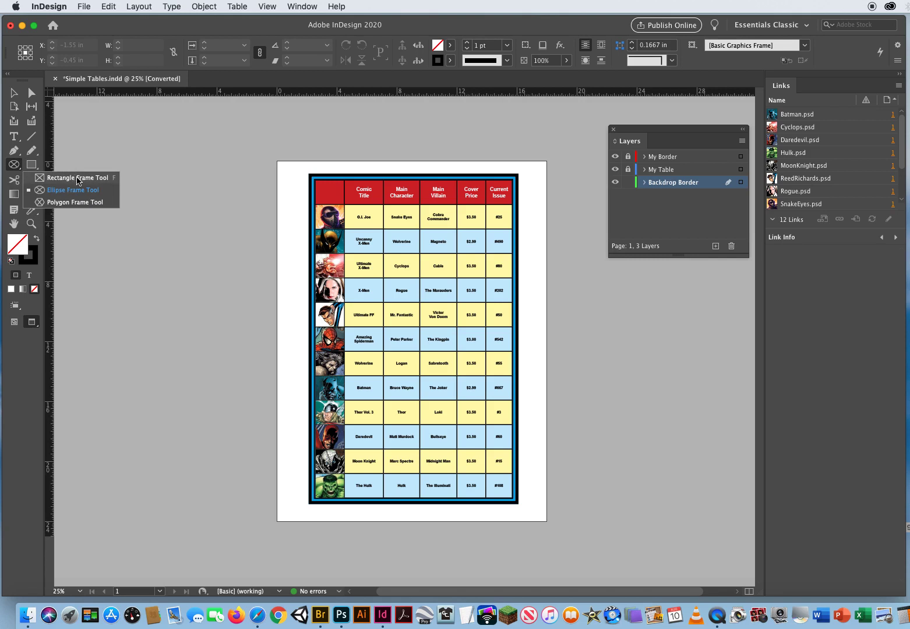
click(77, 178)
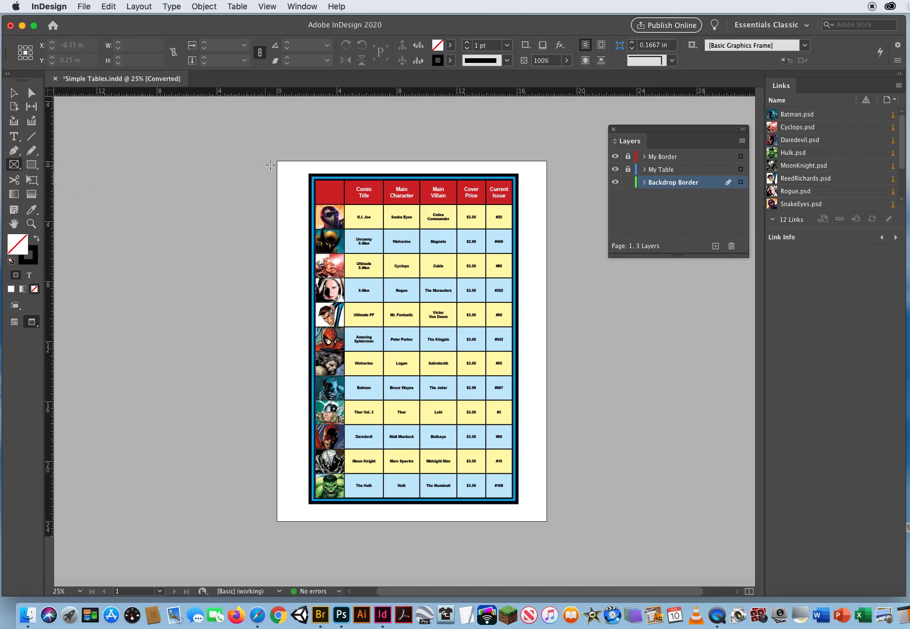
drag(278, 162, 547, 521)
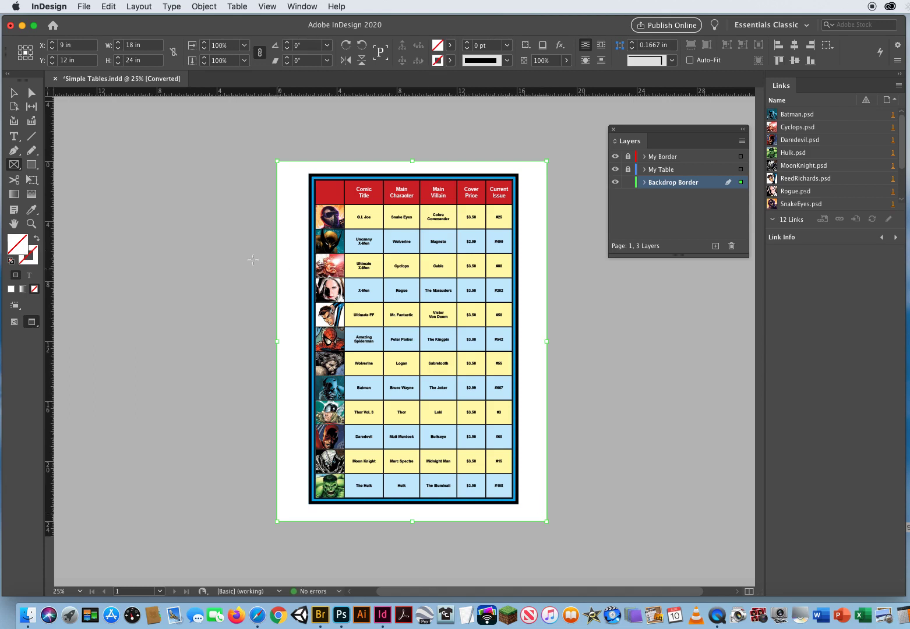
click(11, 94)
click(284, 241)
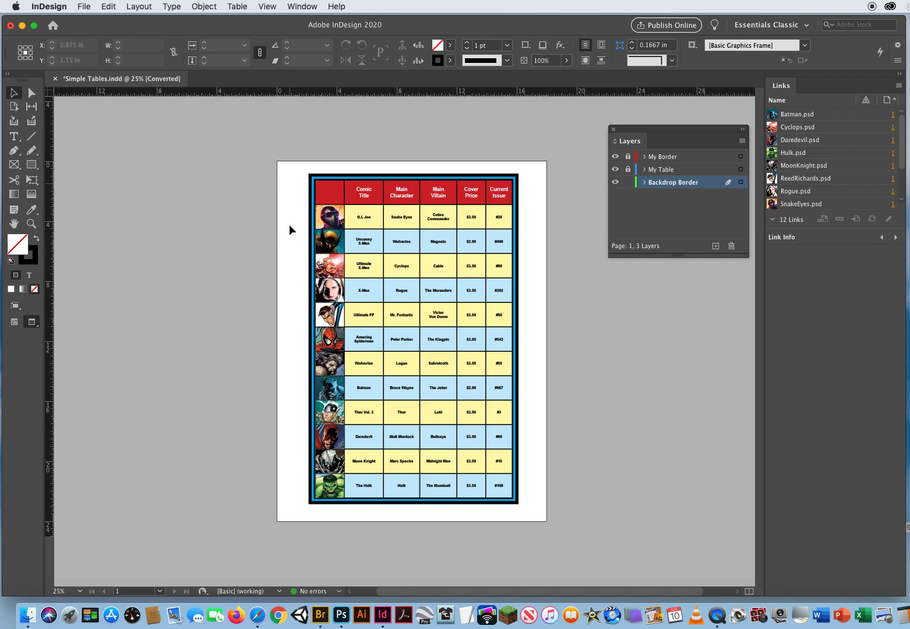
- Set the page width to 16 in in the document setup
click(82, 7)
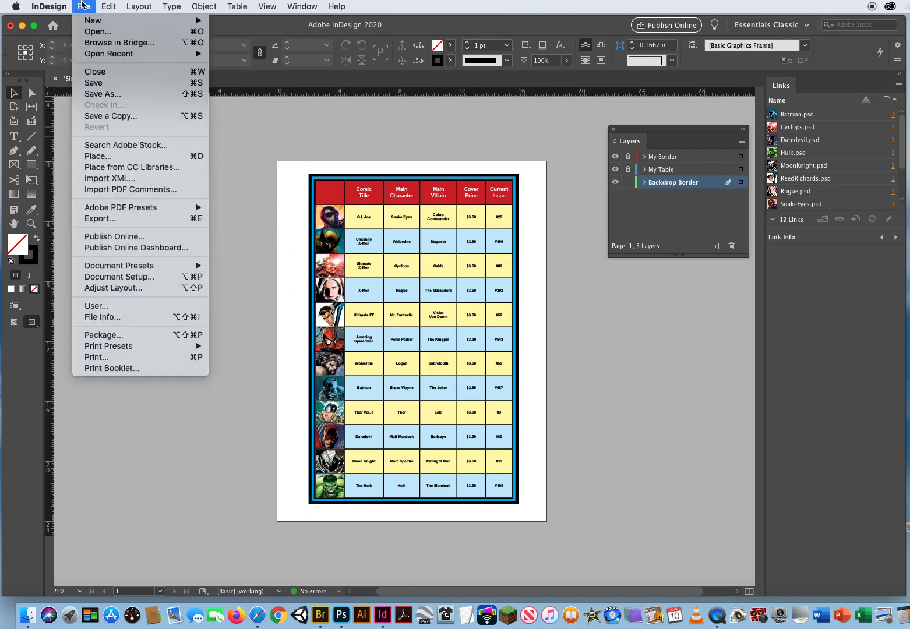
click(110, 279)
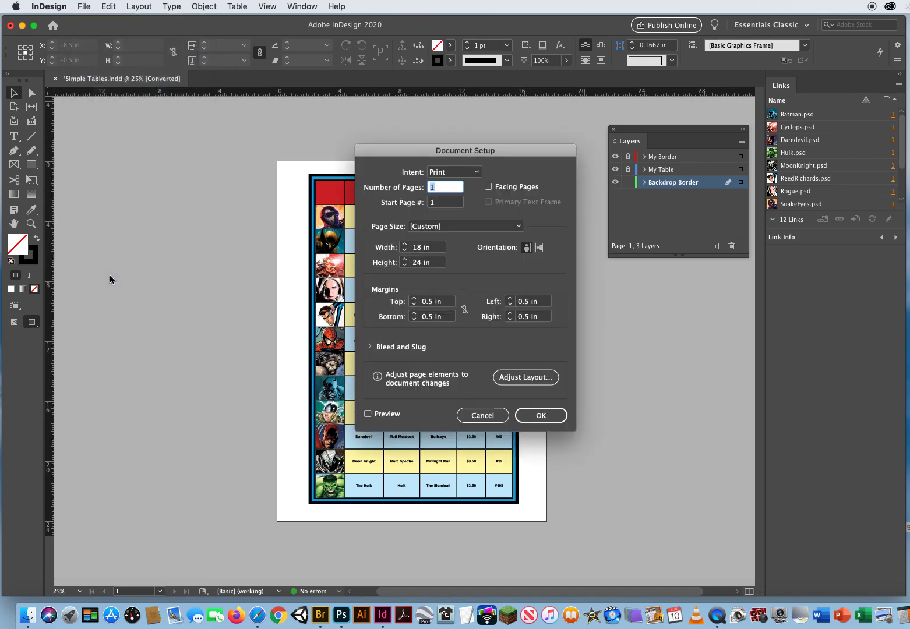
drag(424, 155, 572, 134)
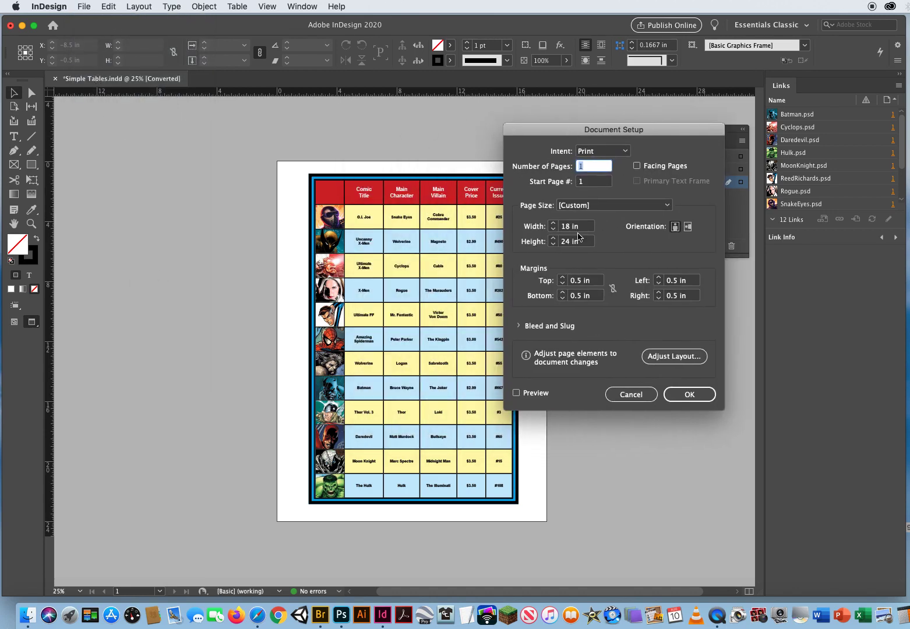
drag(584, 229, 553, 228)
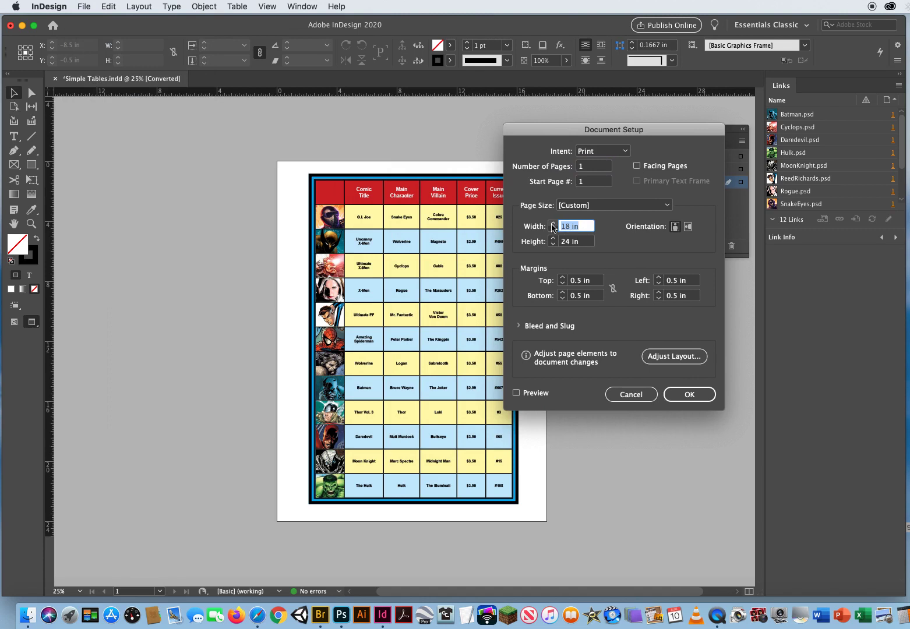
text(16)
click(691, 396)
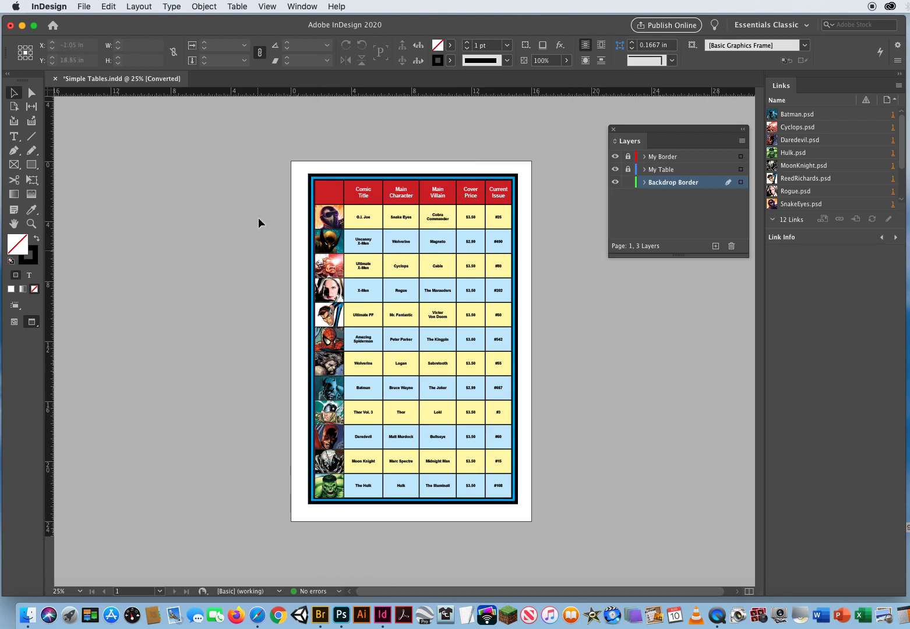
- Select the table and its border together and reposition them to be visually centred on the page, at about X 8.53 in, Y 12 in
drag(263, 149, 548, 515)
drag(282, 152, 470, 475)
key(Right)
key(Right)
key(Right)
key(Right)
key(Right)
key(Right)
key(Right)
key(Right)
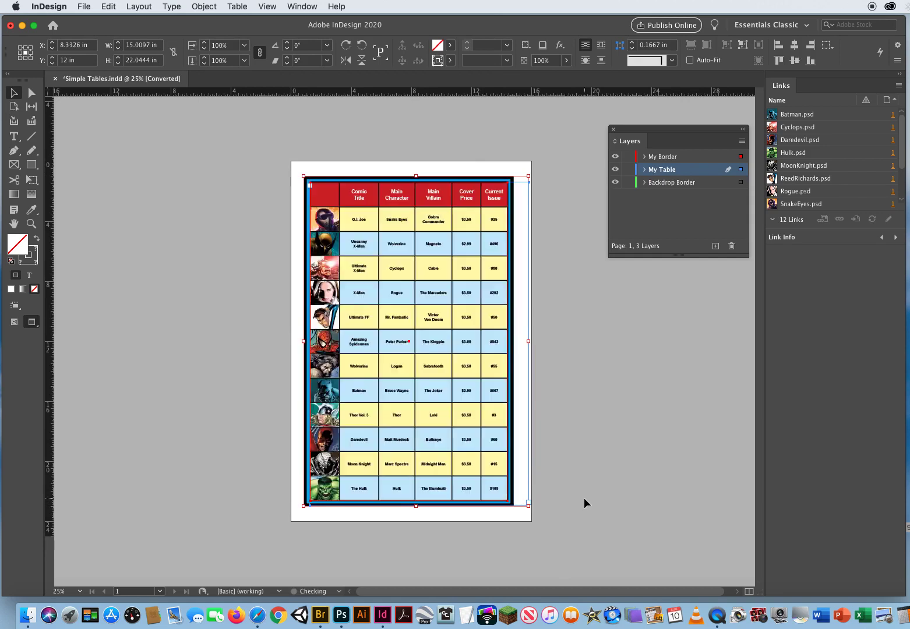
key(Right)
key(Right)
key(Right)
key(Right)
key(Right)
key(Right)
key(Right)
key(Right)
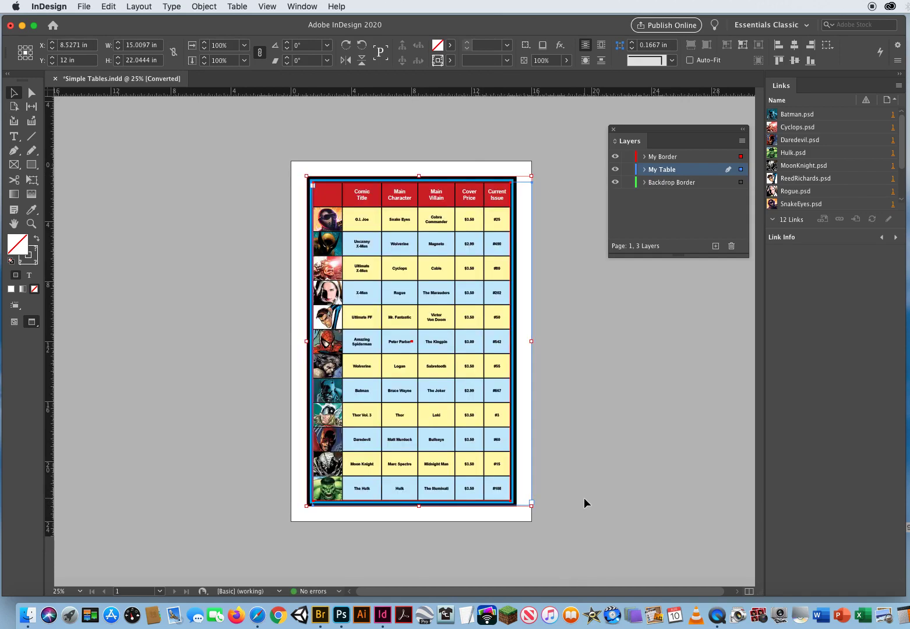
click(585, 499)
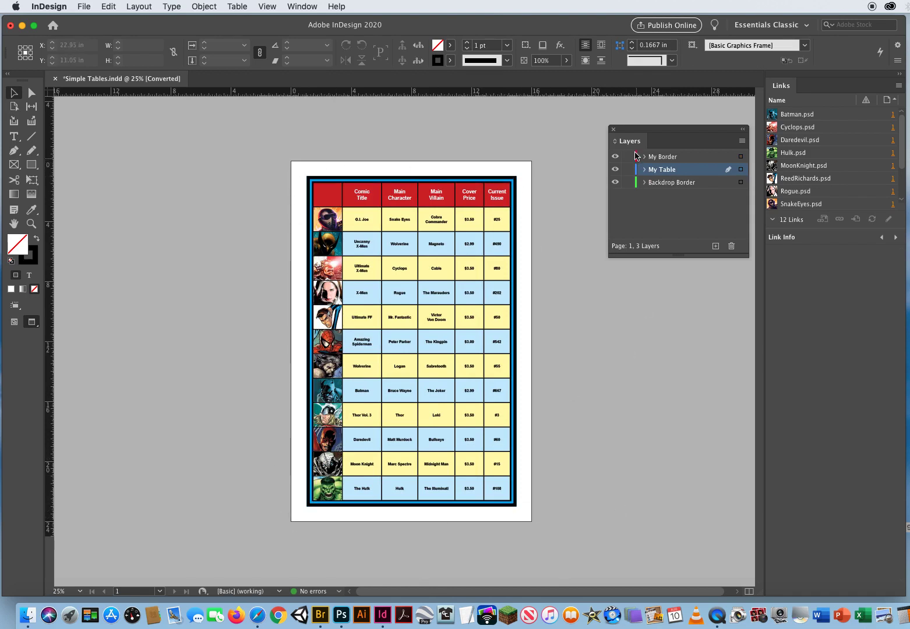
- Lock the My Border and My Table layers and draw a 16 × 24 in rectangle frame over the page on Backdrop Border
click(631, 170)
click(676, 183)
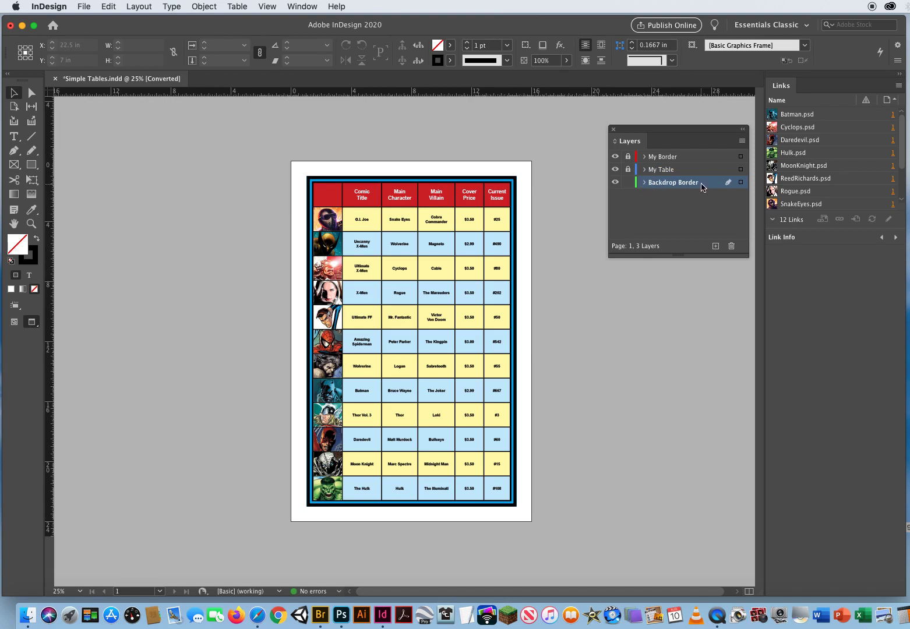
click(17, 165)
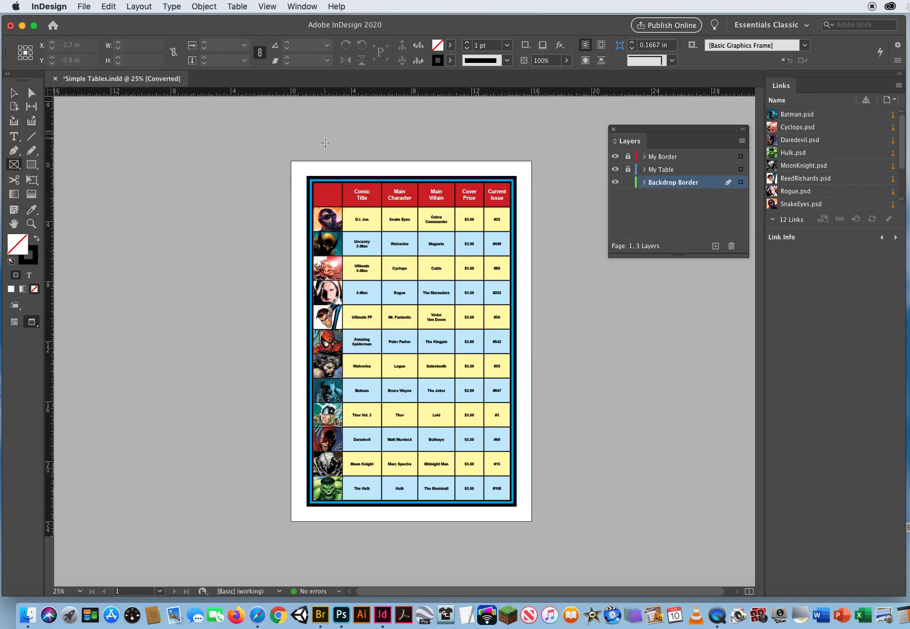
drag(292, 161, 531, 522)
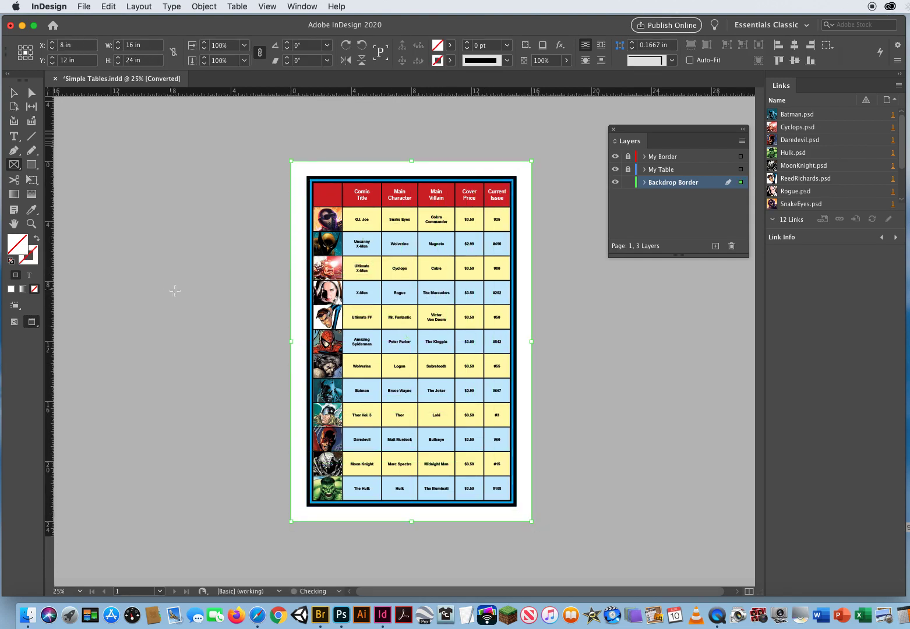
- Place the Marvel collage image jun190849__93826.1575748256.jpg from the Desktop into the full-page backdrop frame
key(super+d)
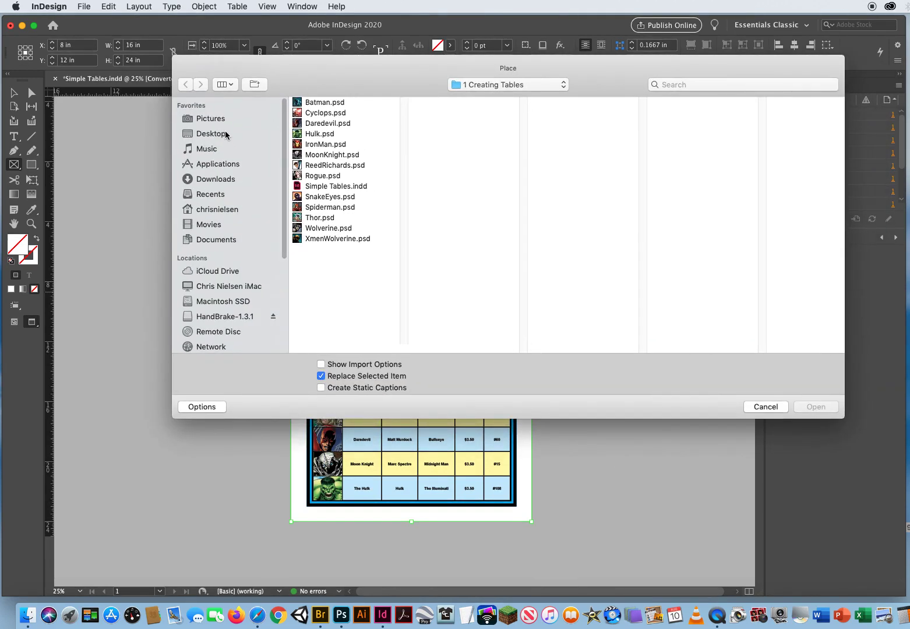
click(225, 135)
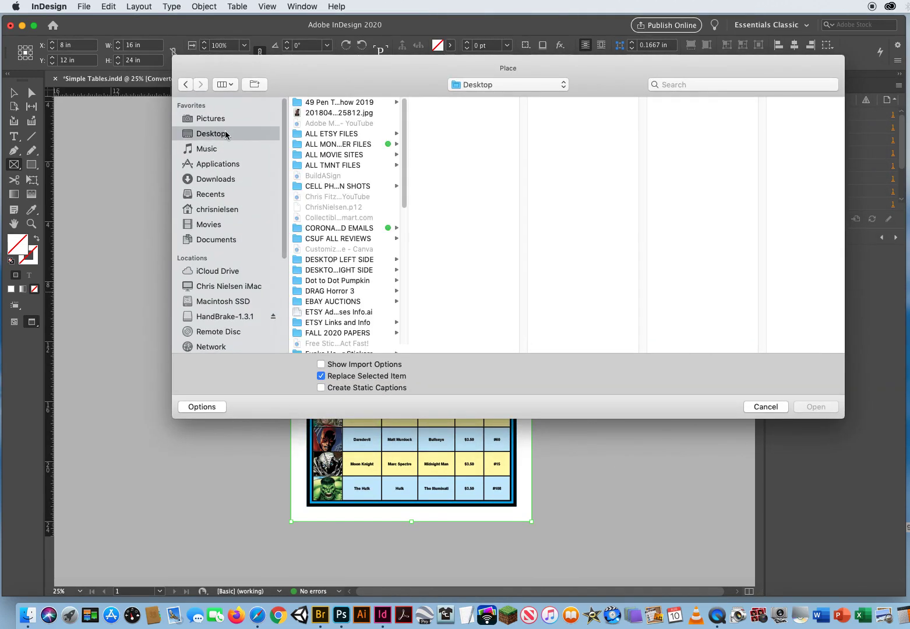
click(339, 113)
scroll(402, 157, down, 1)
drag(407, 157, 402, 122)
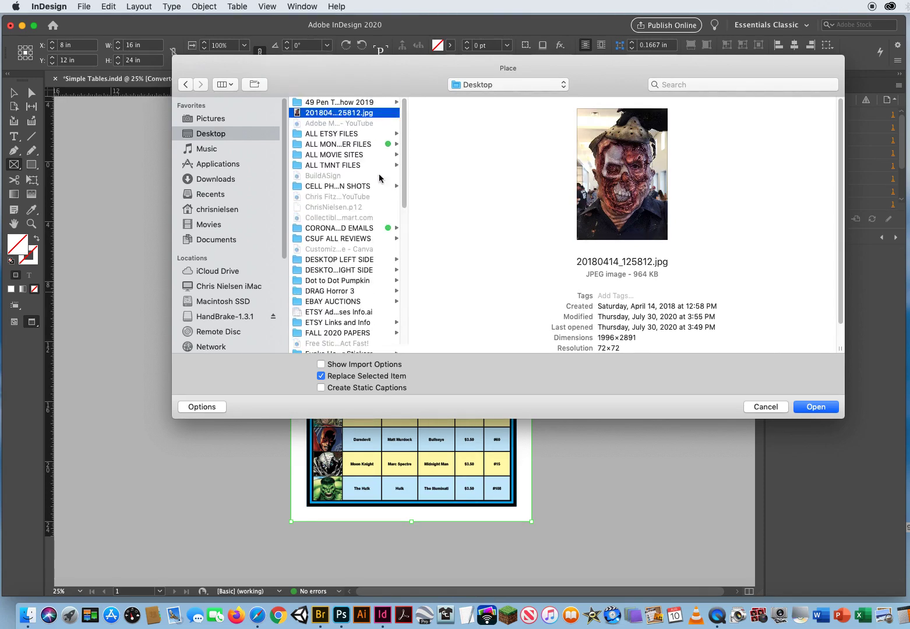
click(346, 156)
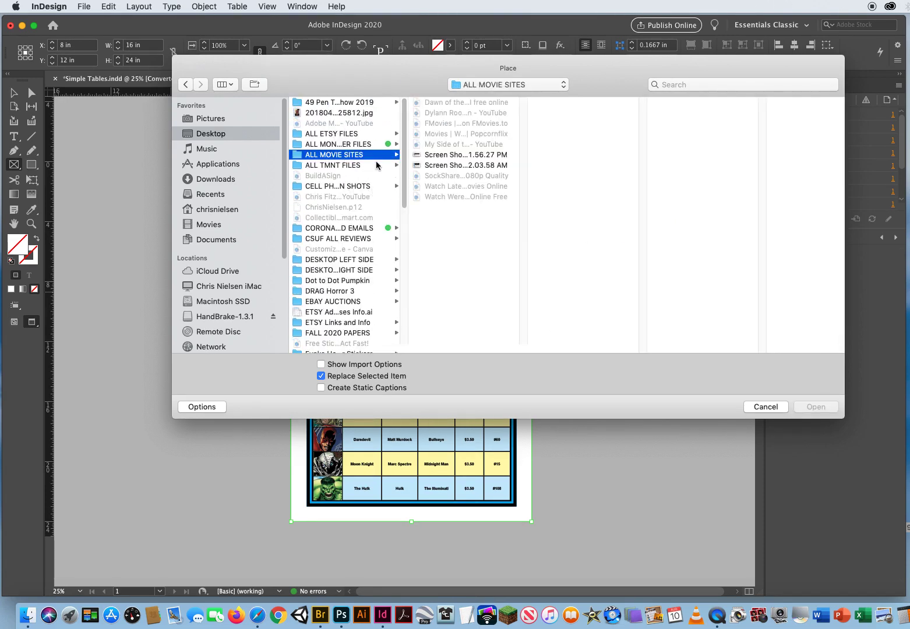
drag(402, 157, 404, 172)
scroll(359, 286, down, 5)
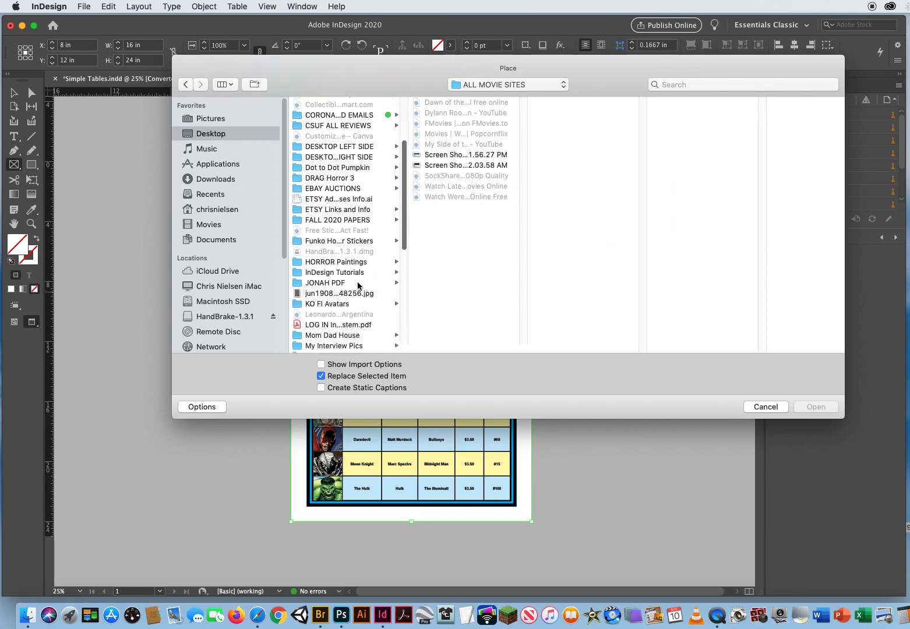
click(323, 295)
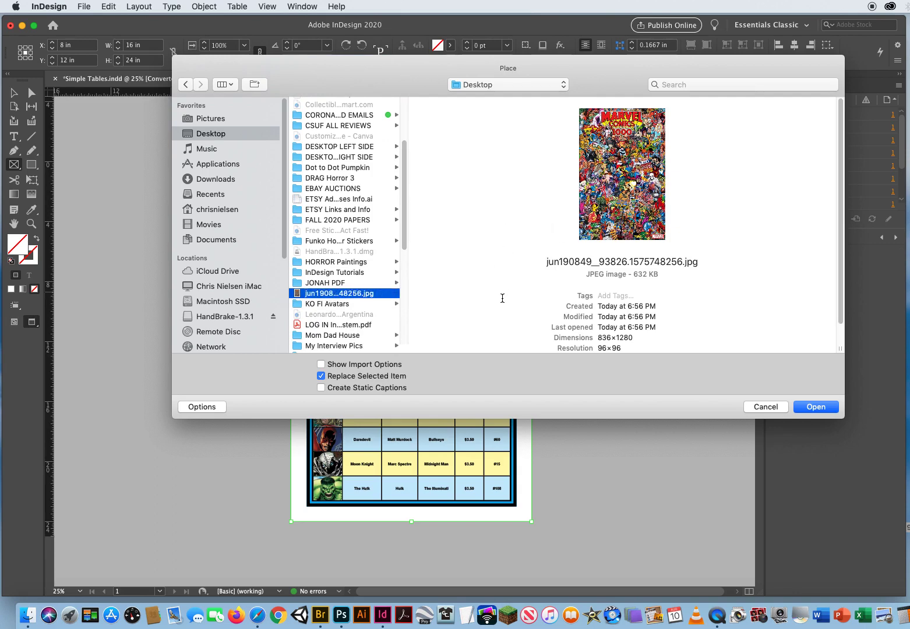
click(817, 407)
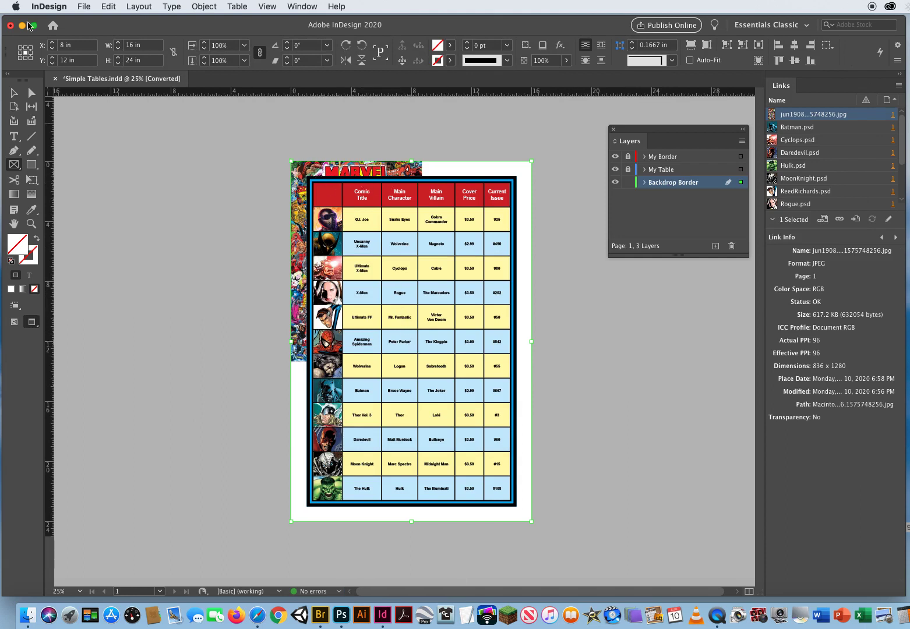
- Scale the collage image proportionally to about 246% and reposition it inside its frame so it fills the whole page
click(14, 93)
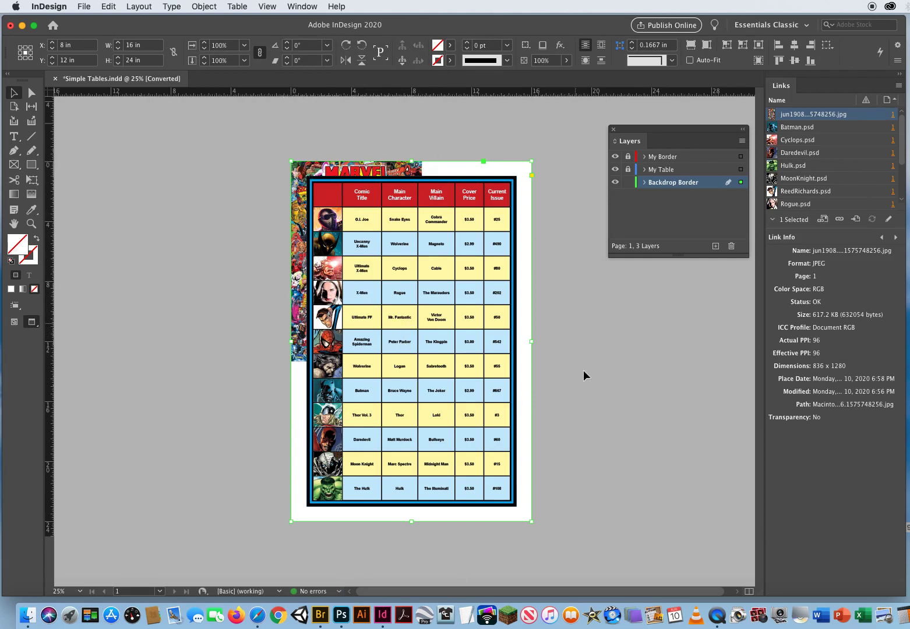
click(410, 342)
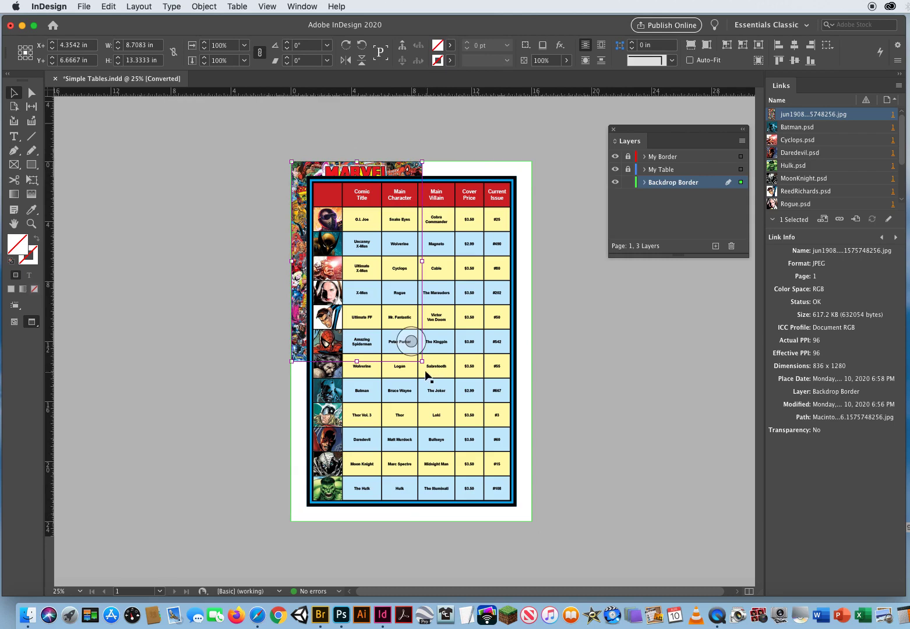
drag(422, 361, 578, 510)
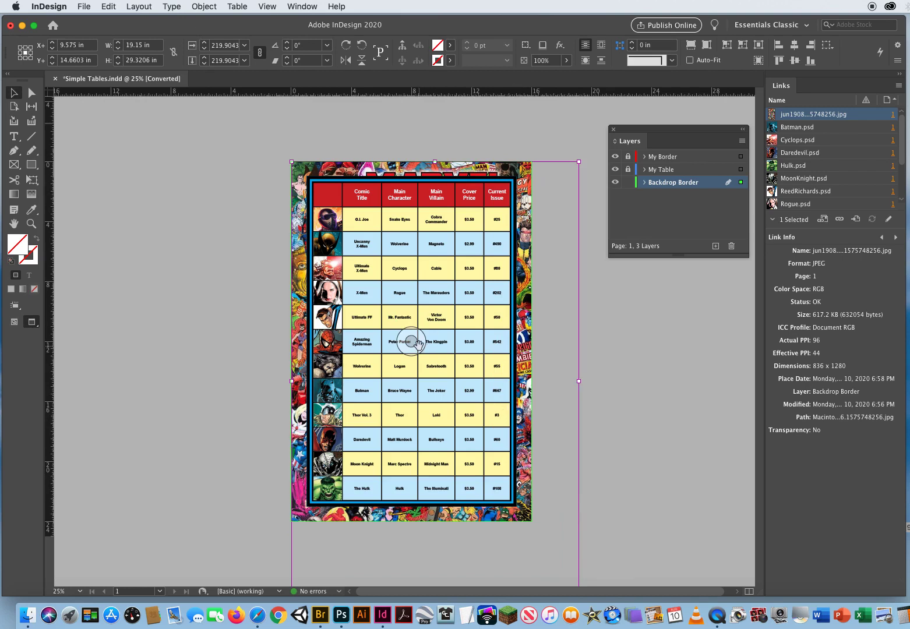
drag(411, 342, 401, 263)
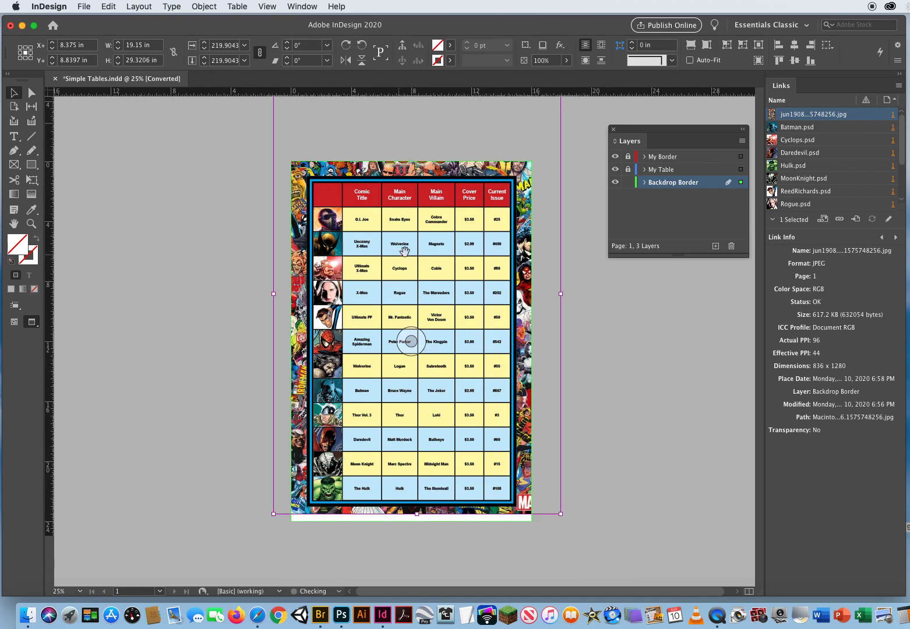
drag(273, 514, 238, 555)
click(282, 559)
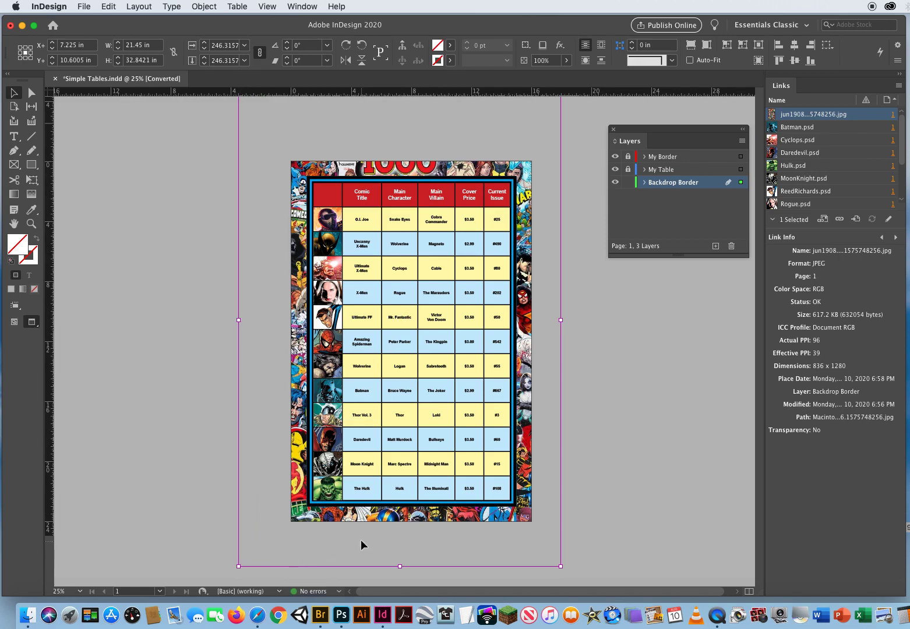
drag(412, 341, 415, 322)
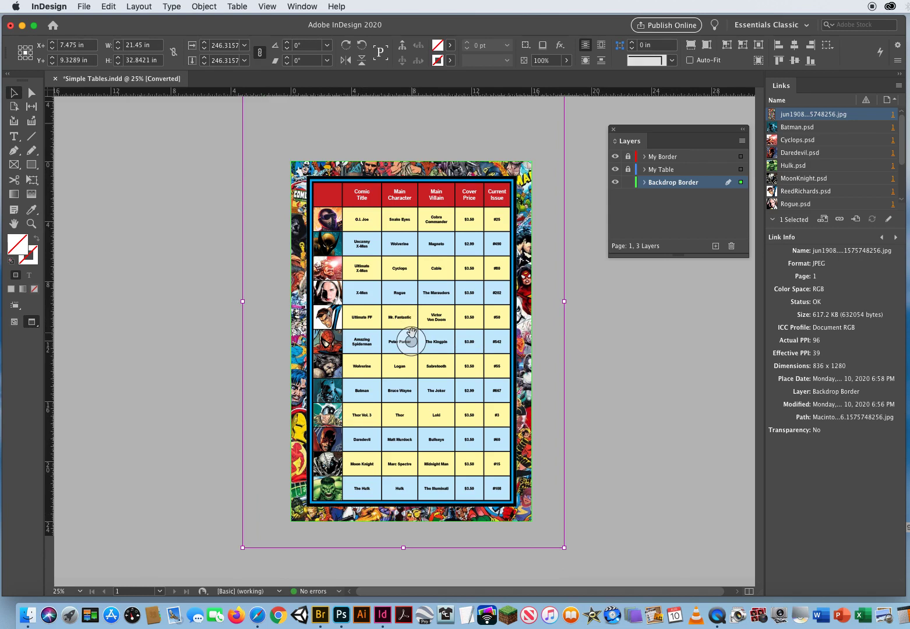
click(203, 282)
click(412, 341)
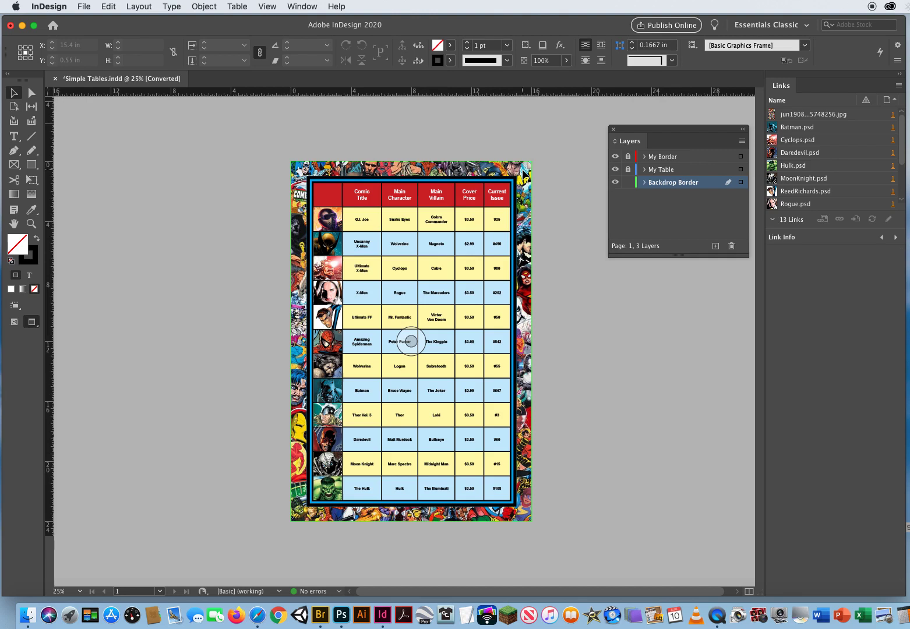
- Set the backdrop frame's opacity to 30%
click(523, 174)
click(556, 60)
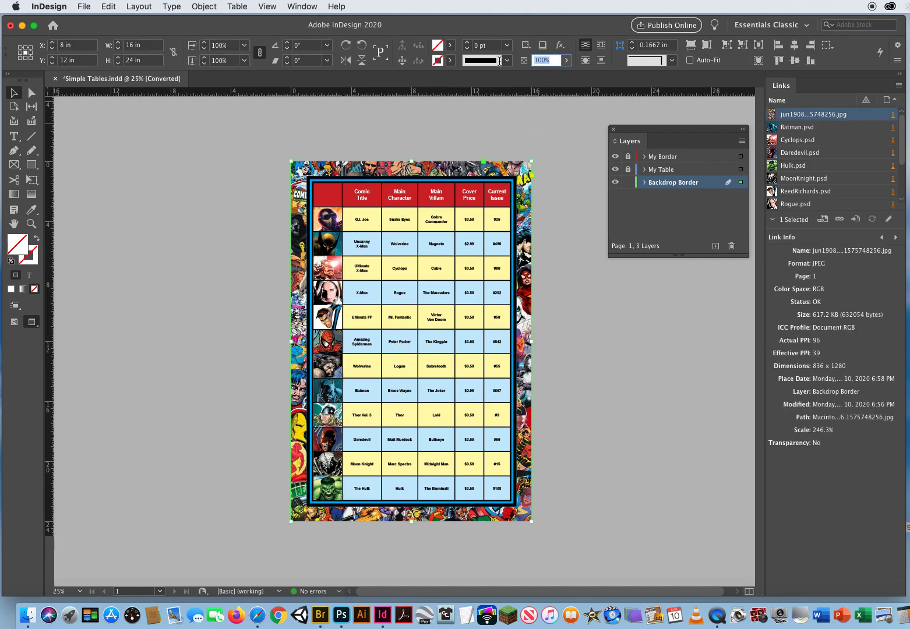
click(567, 61)
drag(567, 77, 531, 76)
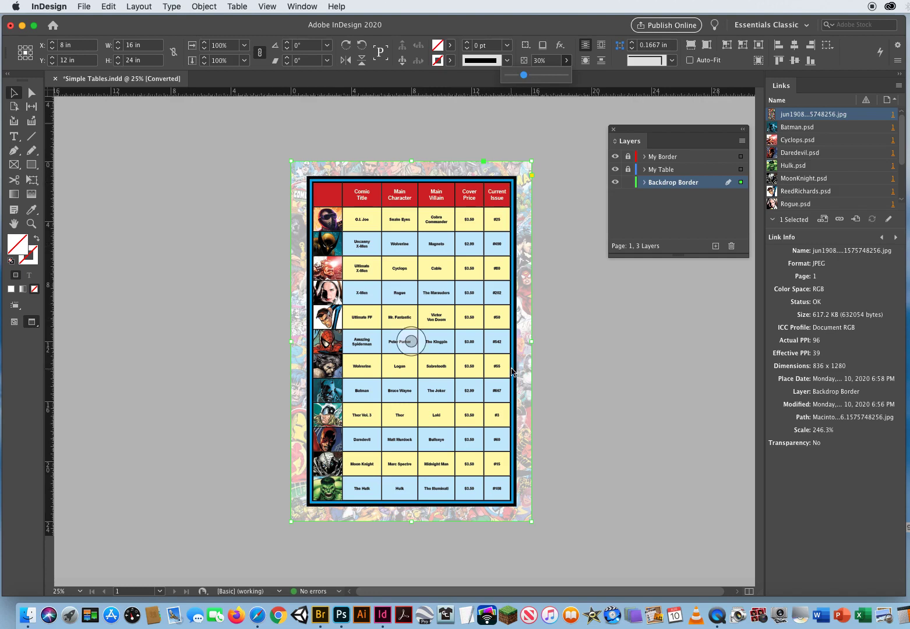
click(616, 352)
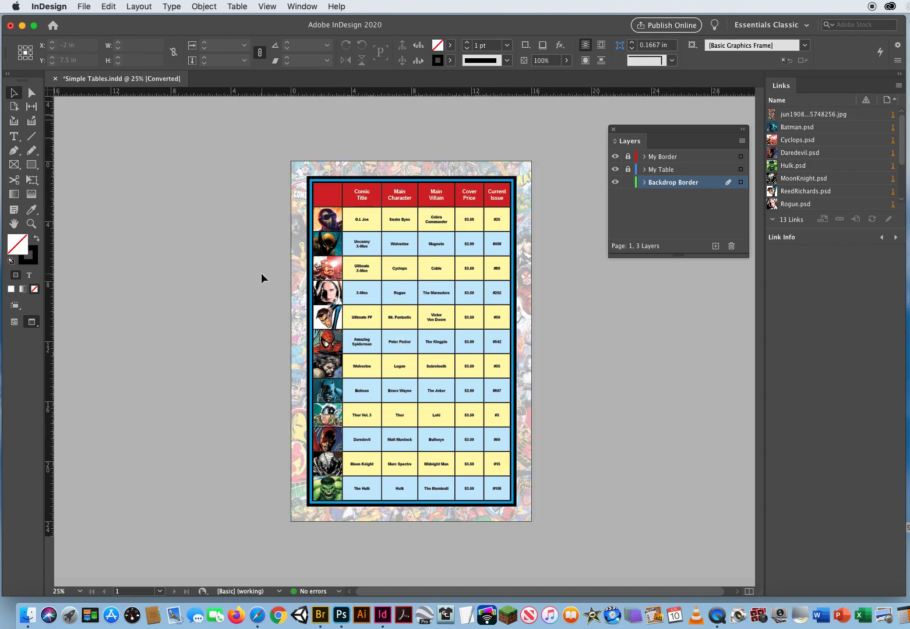
- Set the page height to 27 in in the document setup
click(83, 7)
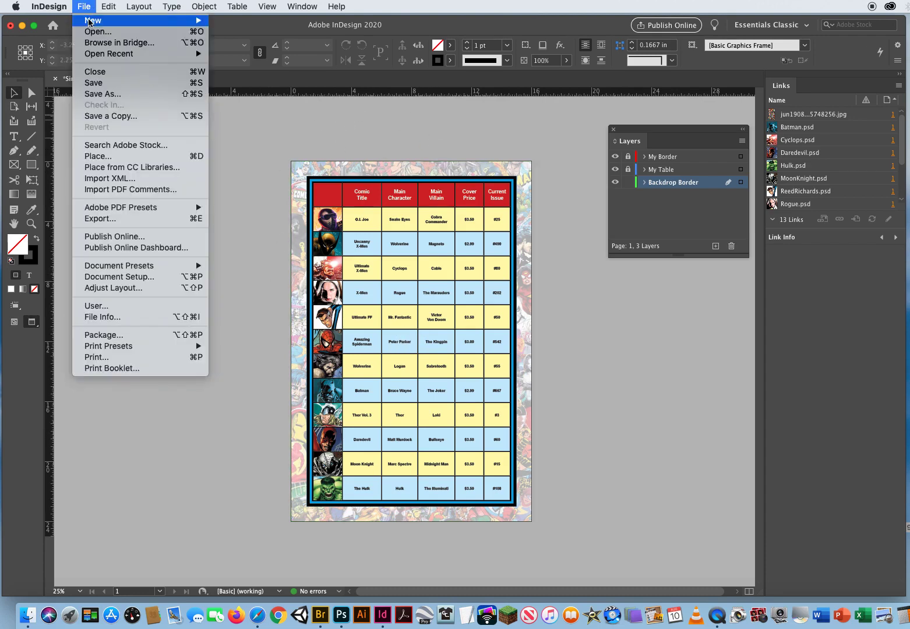
click(119, 277)
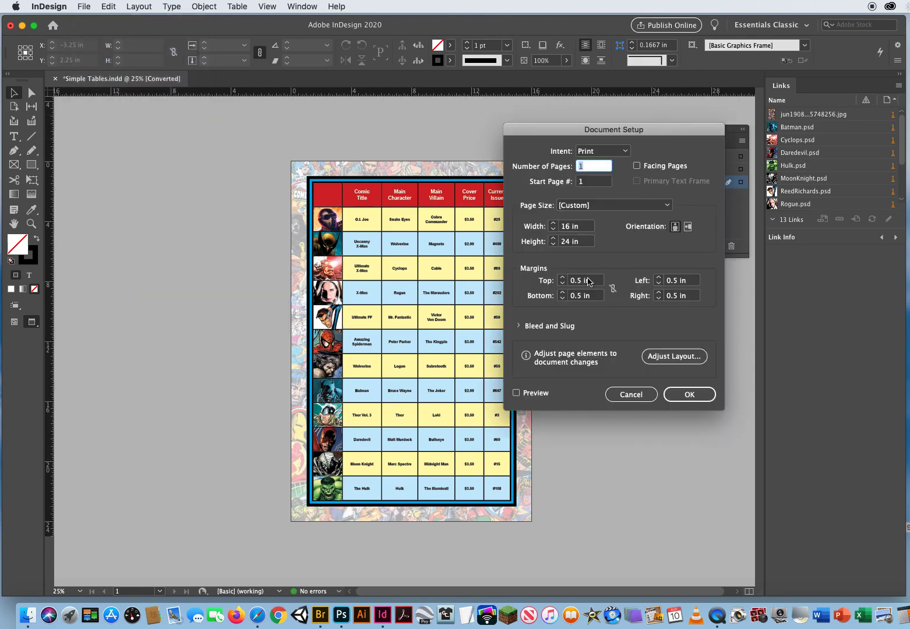
drag(586, 244, 548, 243)
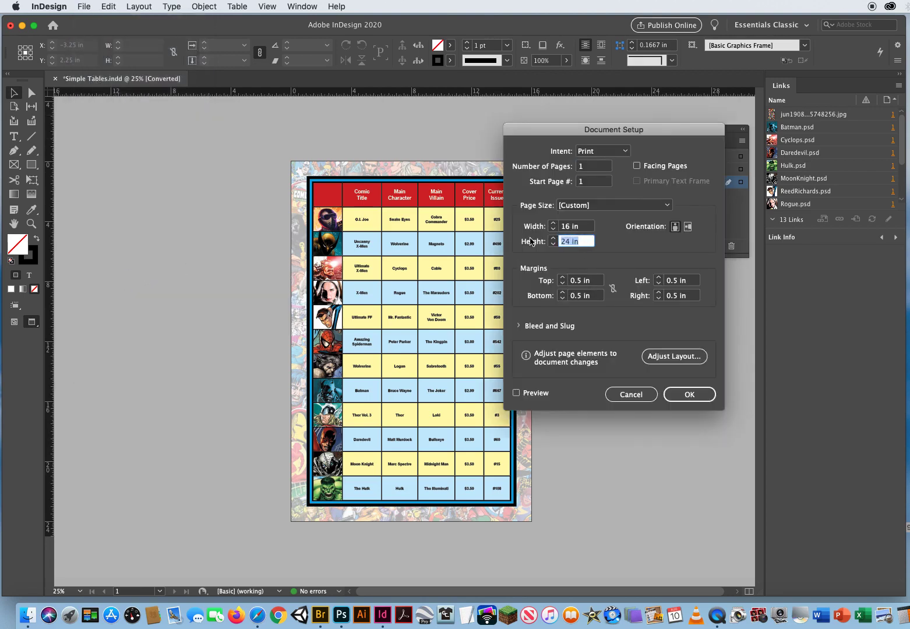
text(27)
click(689, 395)
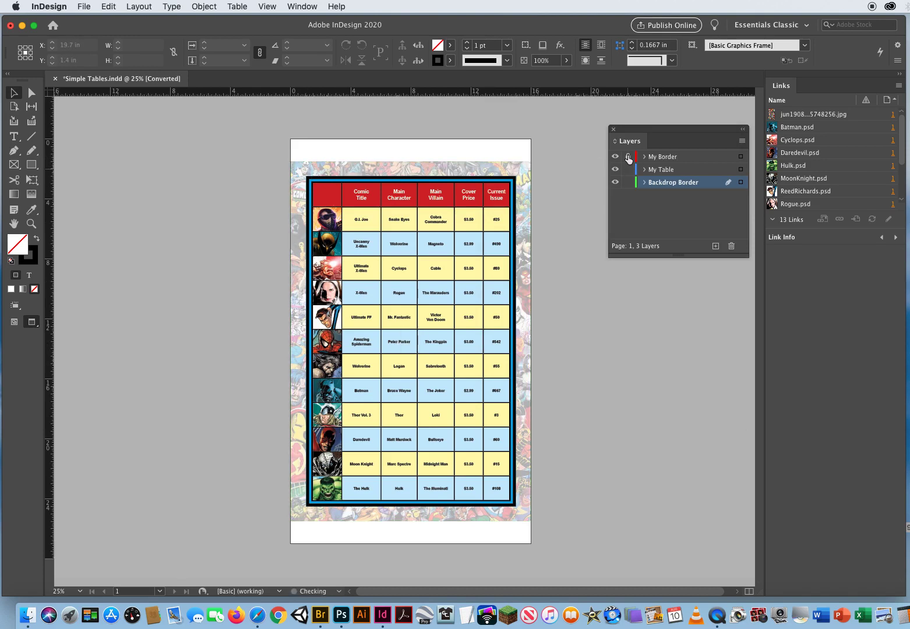
- Unlock and move the table, border and backdrop down to the page's bottom edge, and extend the backdrop frame to the page's full 27 in height
drag(235, 143, 560, 534)
drag(462, 448, 475, 470)
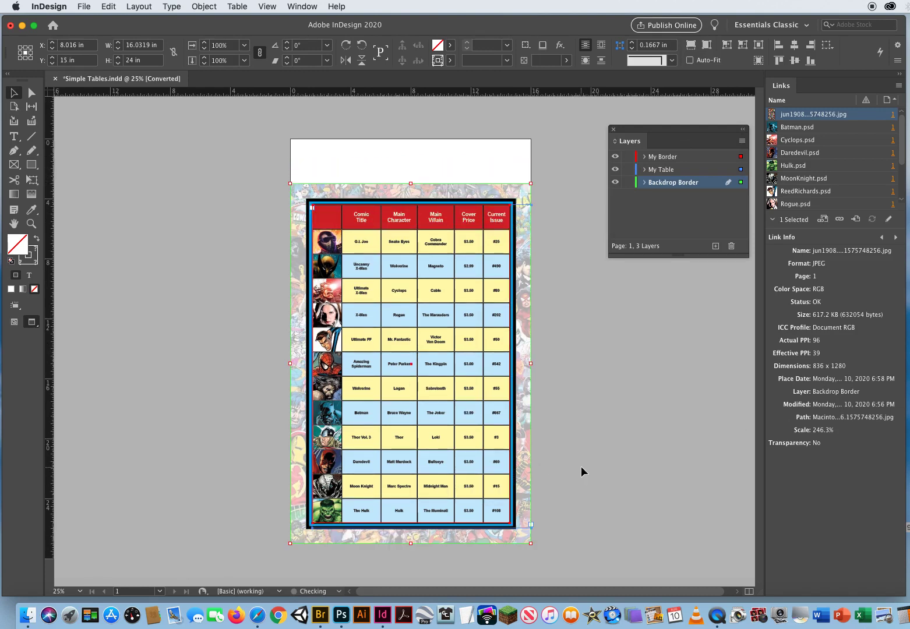
click(581, 470)
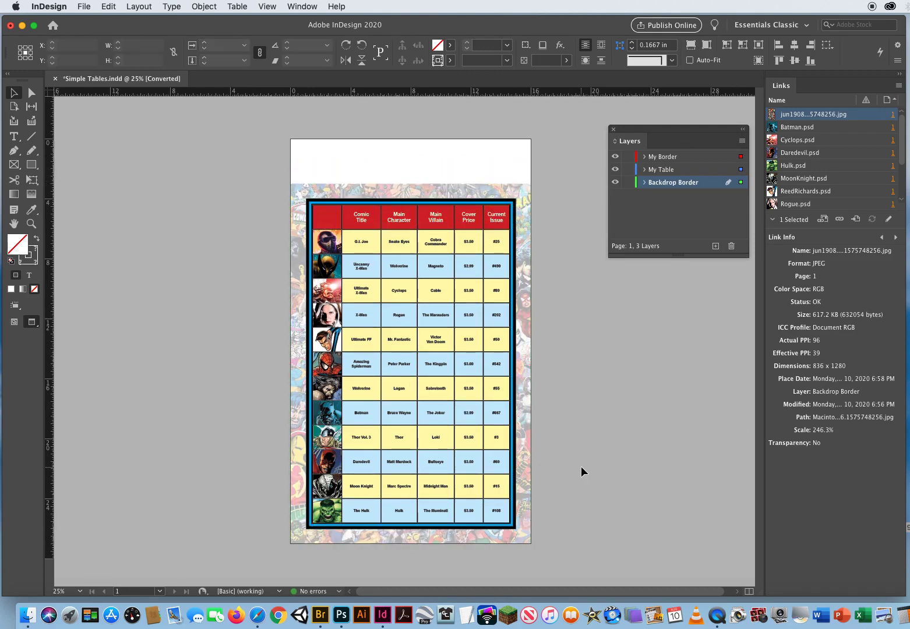
click(299, 193)
drag(411, 183, 408, 140)
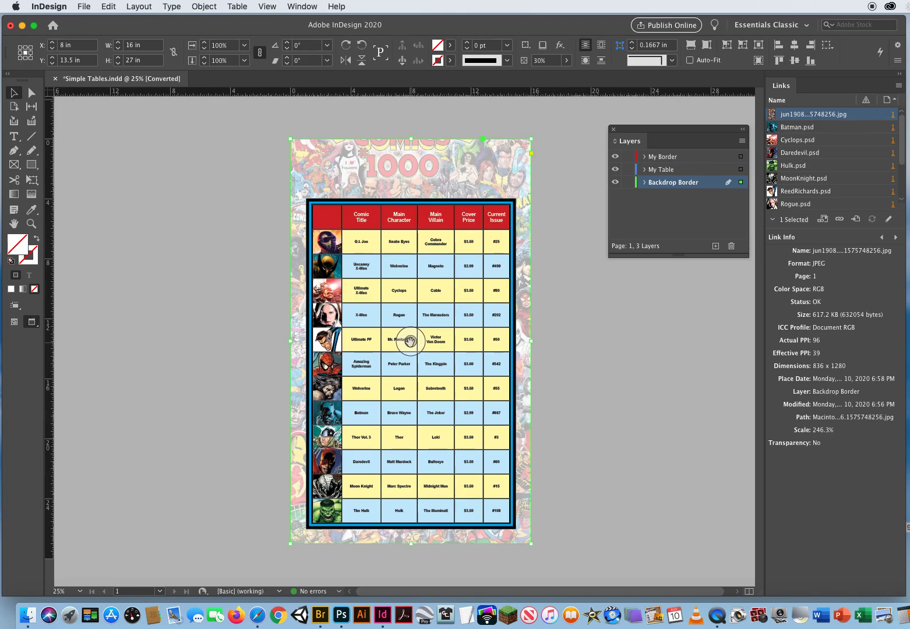
- Move the collage image up inside its frame until its lower edge meets the page's bottom, at about Y+ 10.58 in
click(411, 341)
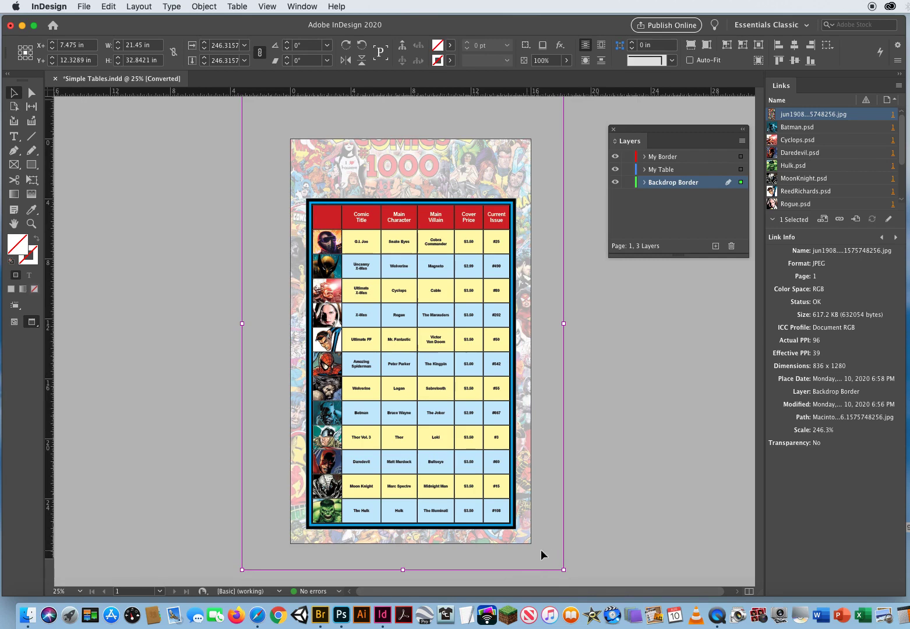
key(Up)
key(Up)
key(Up)
key(Up)
key(Up)
key(Up)
key(Up)
key(Up)
key(Up)
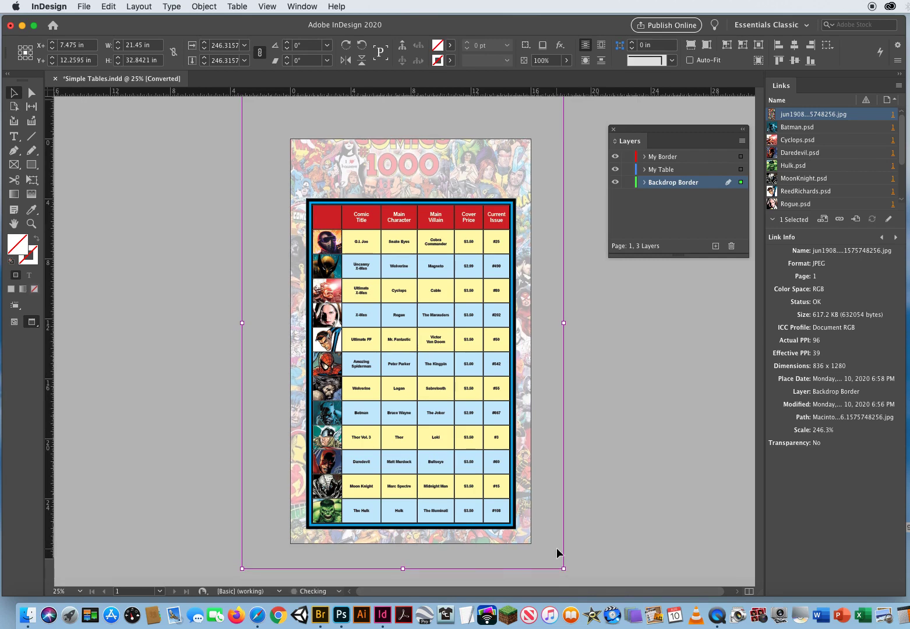
key(Up)
key(Up)
key(Up)
key(Up)
key(Up)
key(Up)
key(Up)
key(Up)
key(Up)
key(Up)
key(Up)
key(Up)
key(Up)
key(Up)
key(Up)
key(Up)
key(Up)
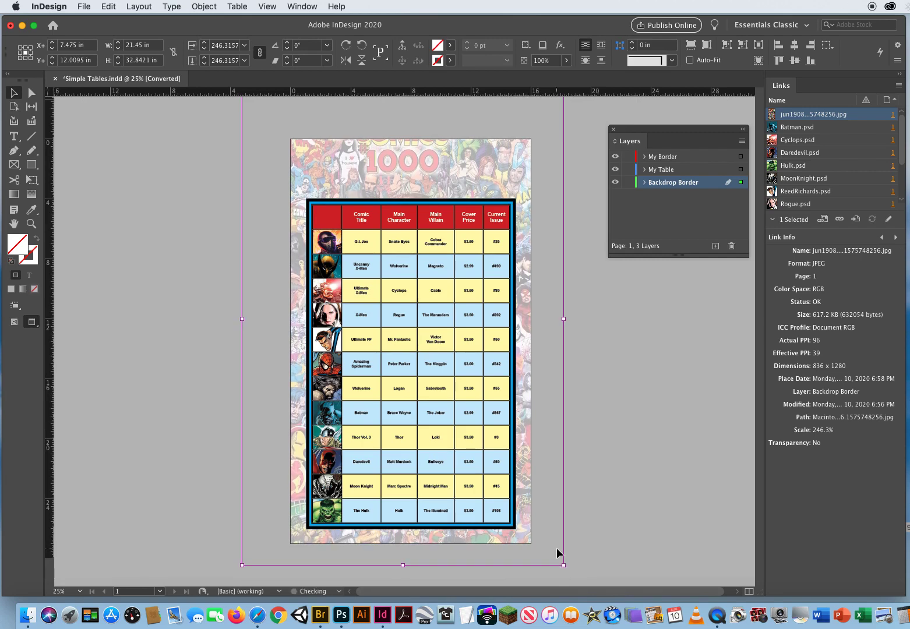
drag(525, 539, 528, 525)
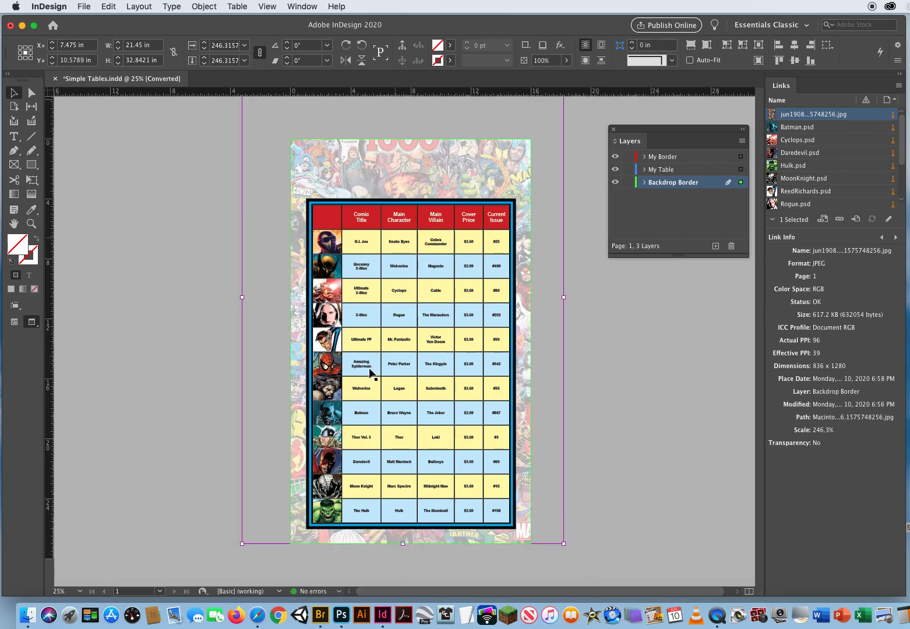
- Enlarge the collage image to about 267% and shift it up to about X+ 7.08 in, Y+ 9.67 in within its frame
drag(242, 545, 215, 585)
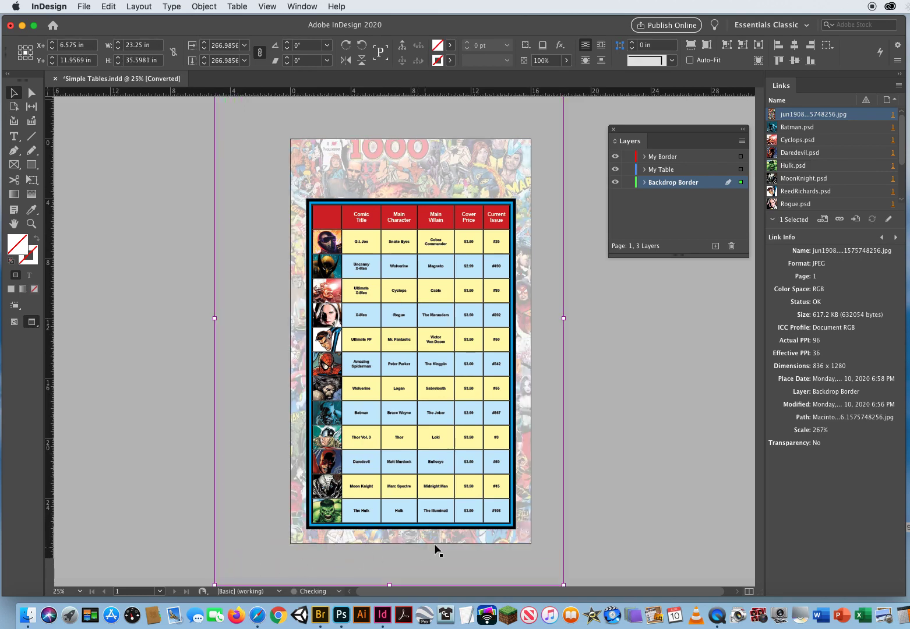
drag(443, 537, 450, 503)
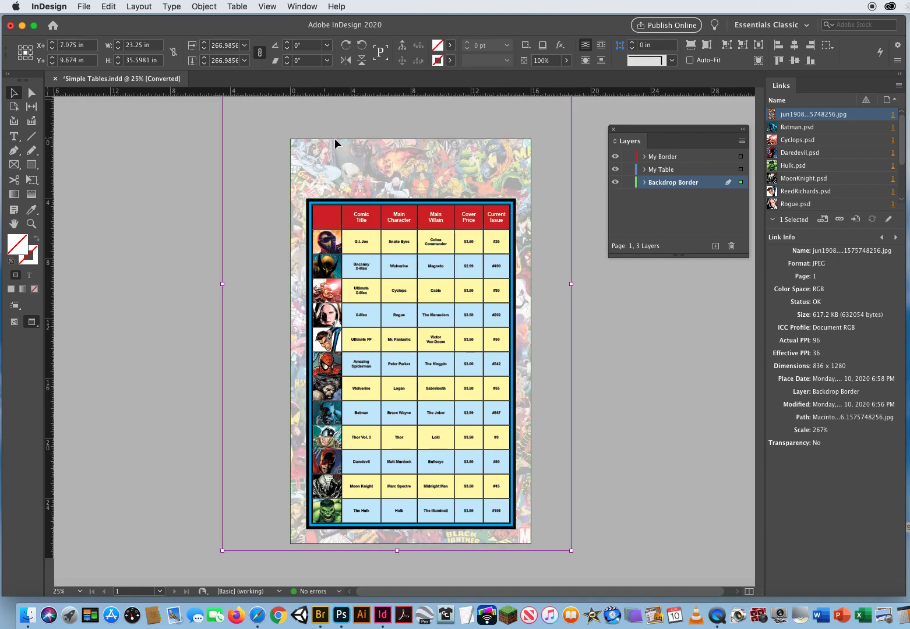
click(152, 397)
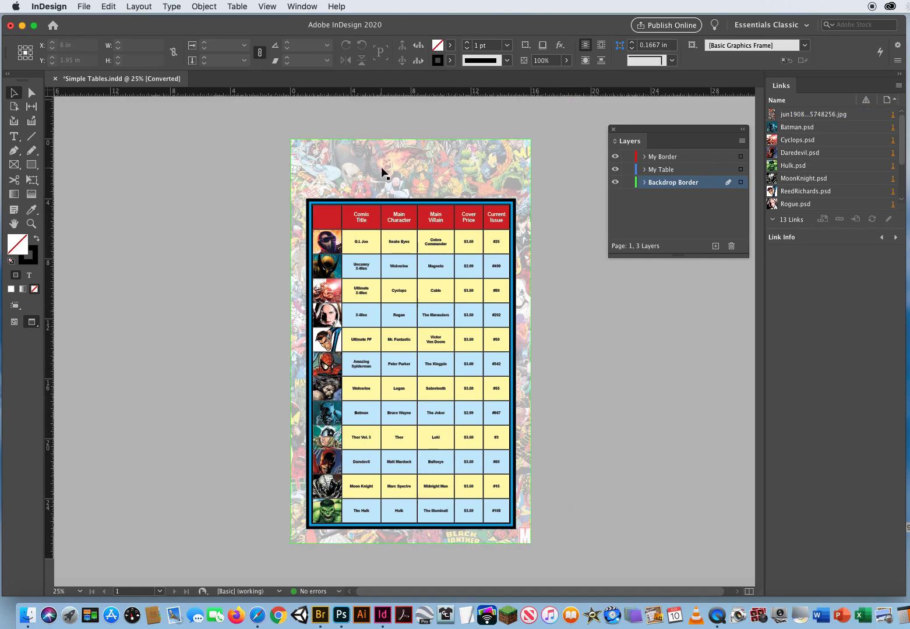
- Create a text frame across the space above the table and enter the title "My Top 10 COMIC TITLES"
click(14, 137)
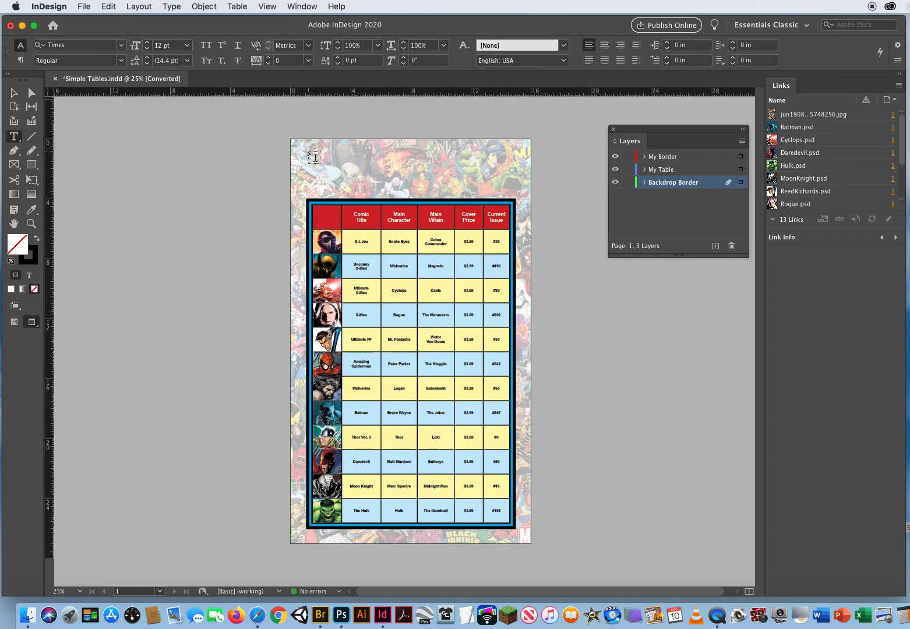
drag(307, 151, 514, 186)
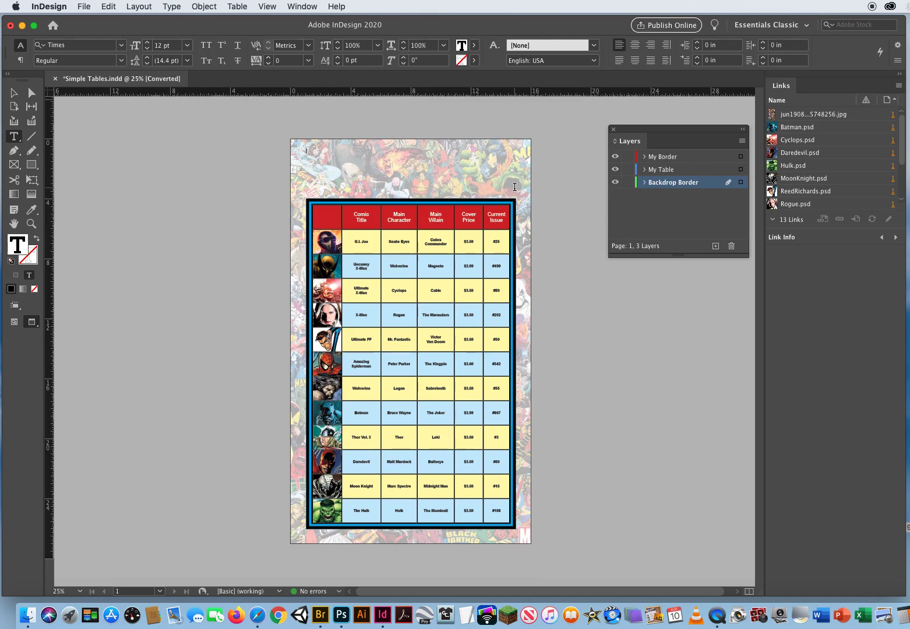
text(T)
text(...)
- Enlarge all of the title text above the table to 62 pt
key(super+a)
drag(174, 45, 124, 45)
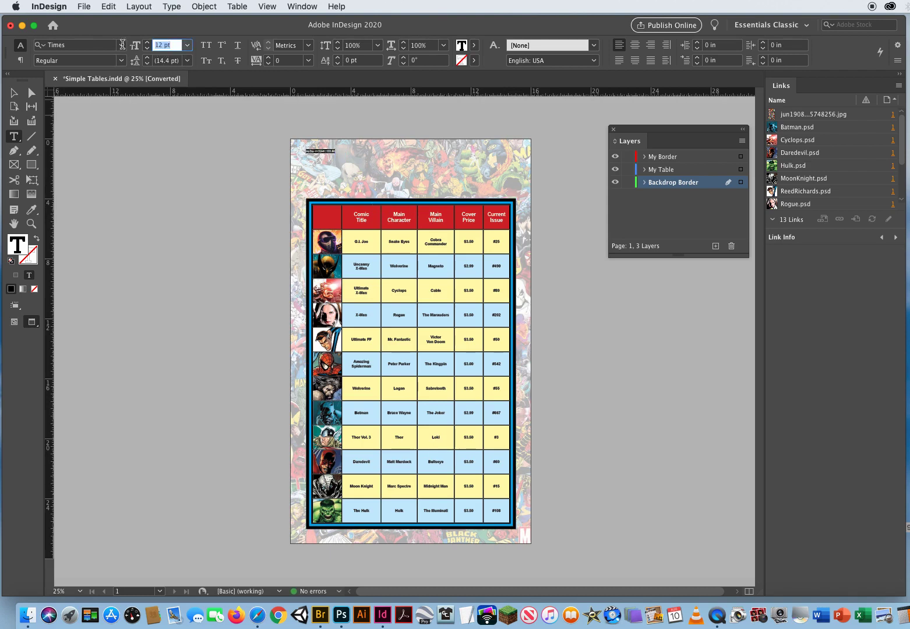
key(Up)
key(Up)
key(Up)
key(Up)
key(Up)
key(Up)
key(Up)
key(Up)
key(Up)
key(Up)
key(Up)
key(Up)
key(Up)
key(Up)
key(Up)
key(Up)
key(Up)
key(Up)
key(Up)
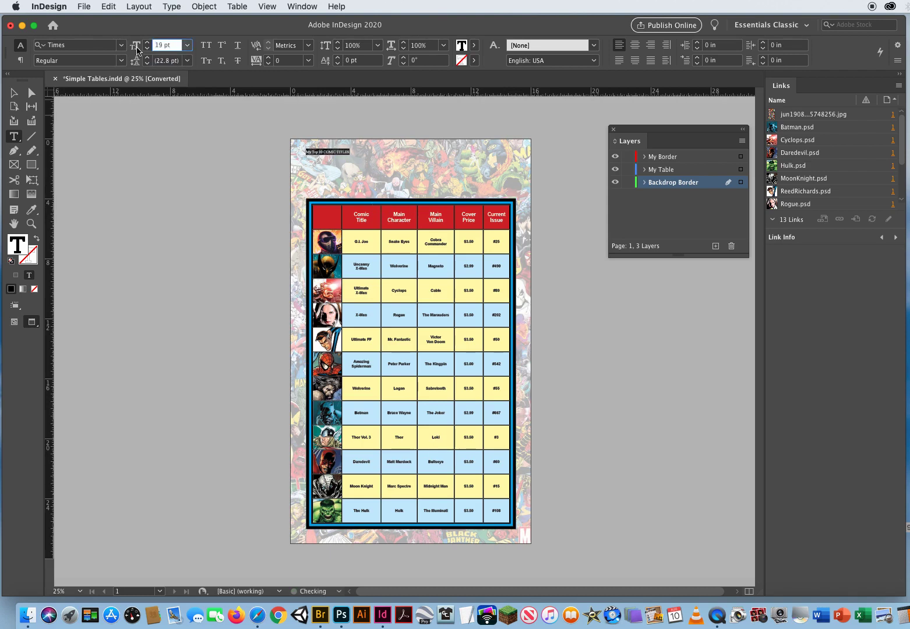
key(Up)
key(Up)
key(Up)
key(Up)
key(Up)
key(Up)
key(Up)
key(Up)
key(Up)
key(Up)
key(Up)
key(Up)
key(Up)
key(Up)
key(Up)
key(Up)
key(Up)
key(Up)
key(Up)
key(Up)
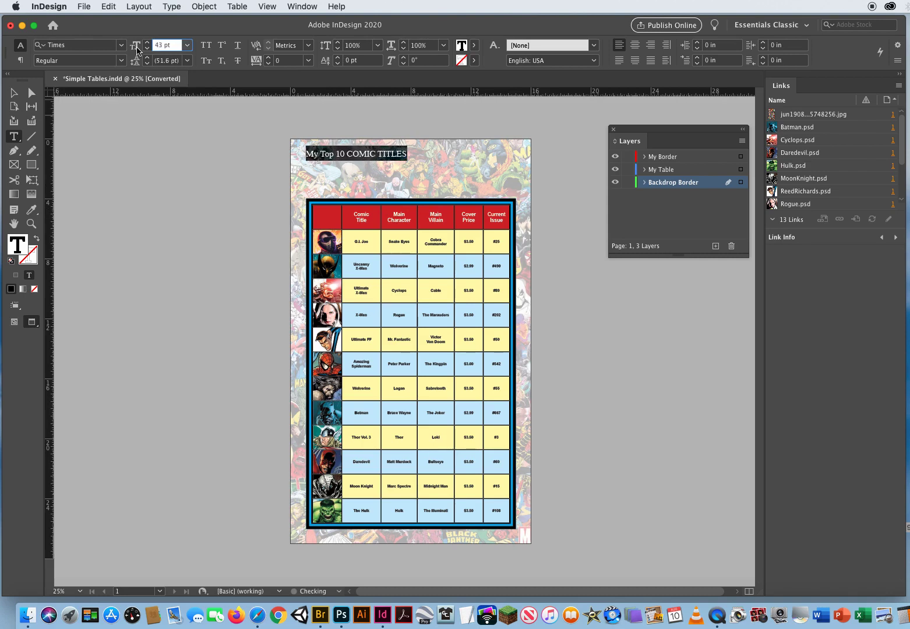
key(Up)
key(Up)
key(Up)
key(Up)
key(Up)
key(Up)
key(Up)
key(Up)
key(Up)
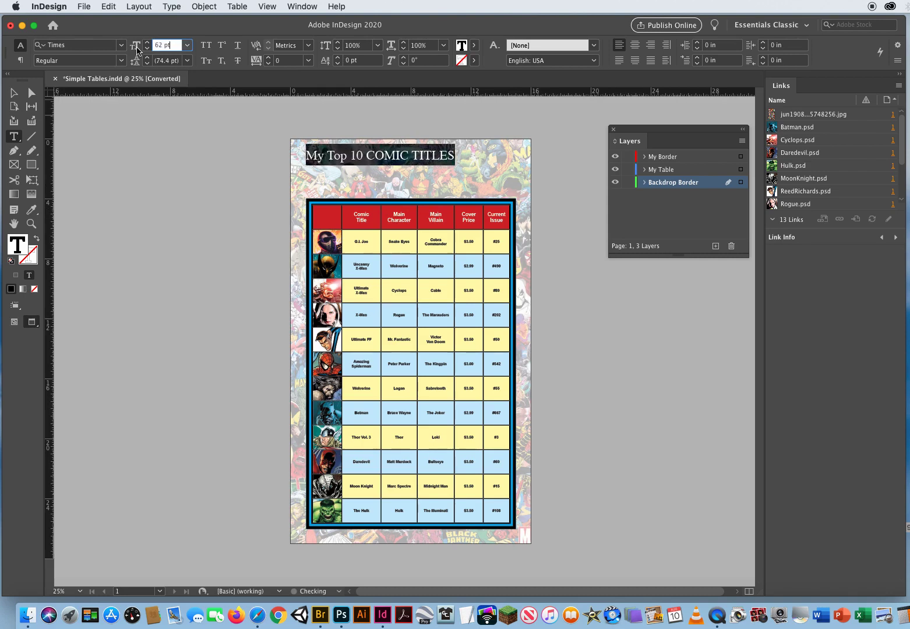
- Change the title's opening words to capitals, "MY TOP", and centre the title line in its frame
drag(347, 156, 293, 161)
text(MY TOP)
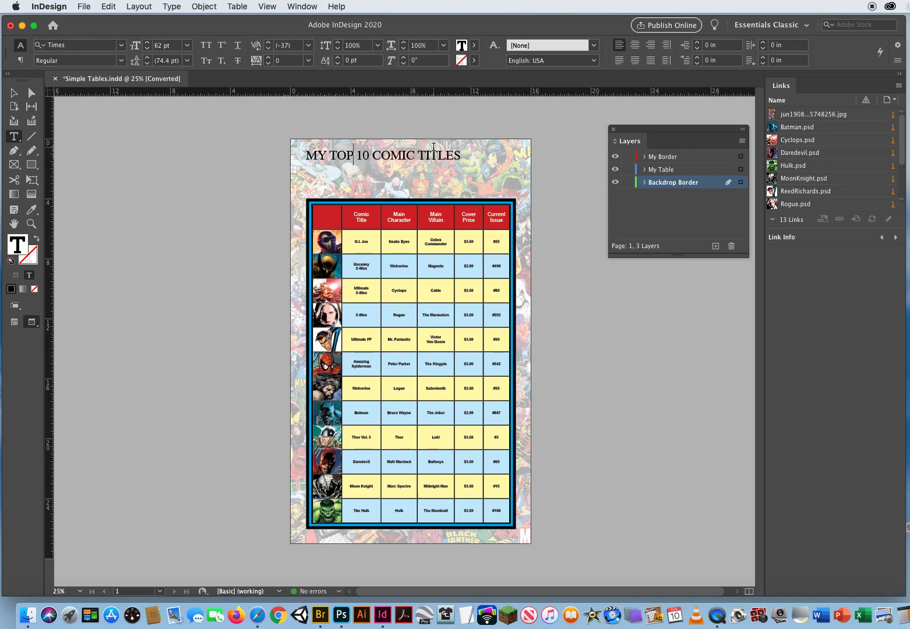
drag(307, 154, 463, 158)
click(634, 45)
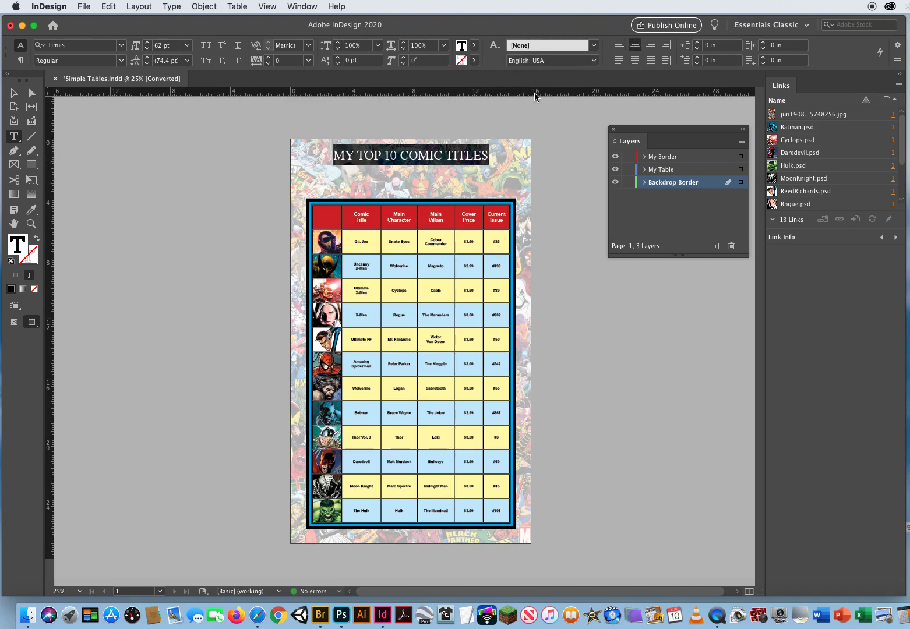
- Set the title's font to Impact
key(super+t)
drag(686, 124, 593, 305)
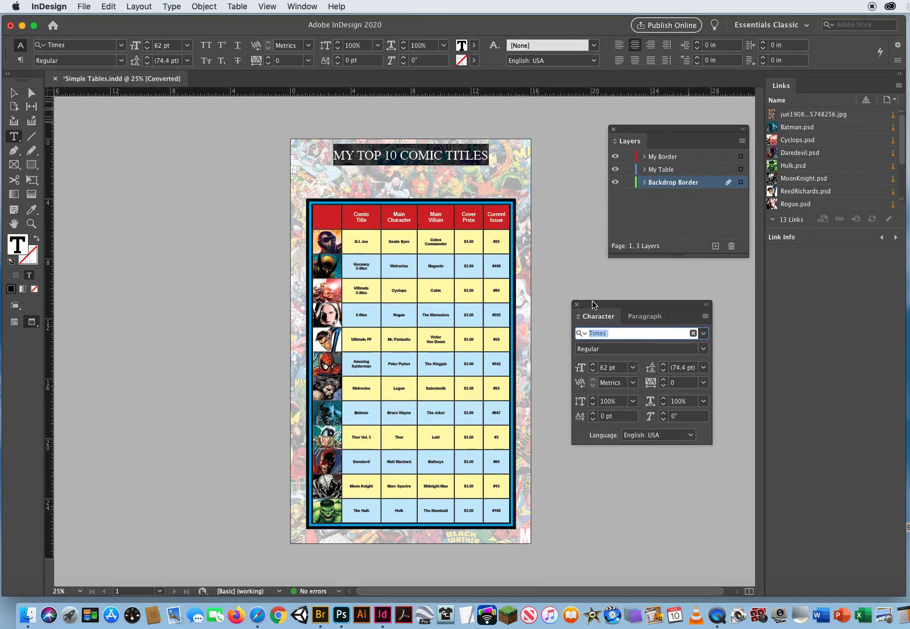
click(704, 334)
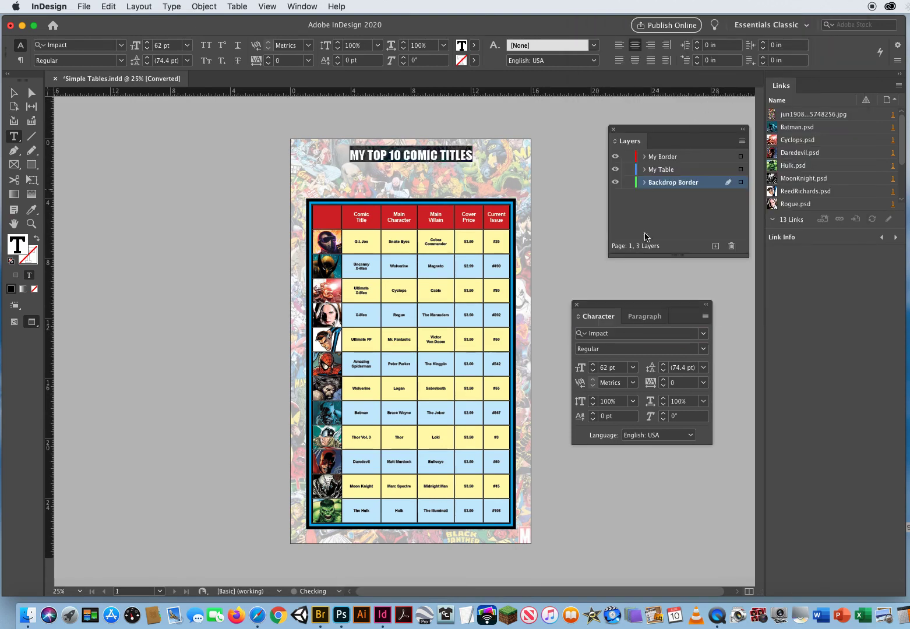
- Increase the title's font size to 105 pt so that it spans the table's width
click(594, 366)
click(594, 365)
click(594, 365)
click(594, 366)
click(593, 365)
click(594, 365)
click(594, 365)
click(594, 365)
click(594, 366)
click(594, 366)
click(594, 366)
click(594, 366)
click(594, 365)
click(594, 365)
click(594, 365)
click(594, 365)
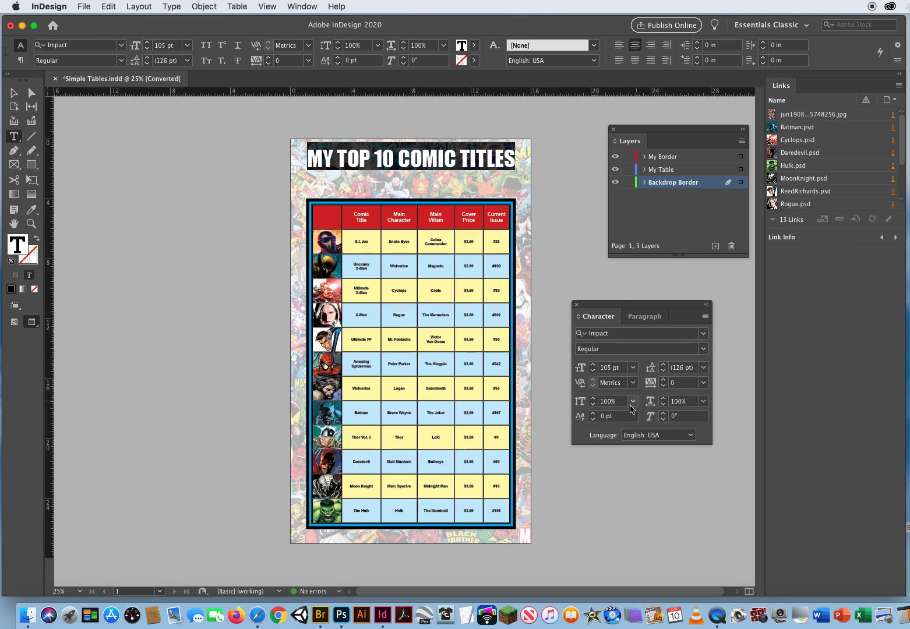
- Stretch the title text to a vertical scale of 150%
drag(620, 403, 559, 405)
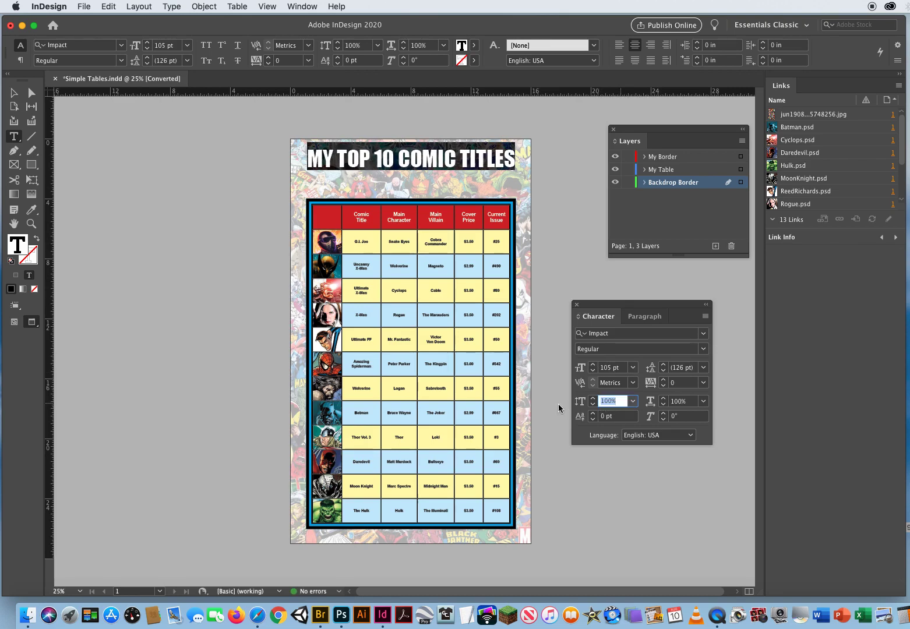
click(633, 401)
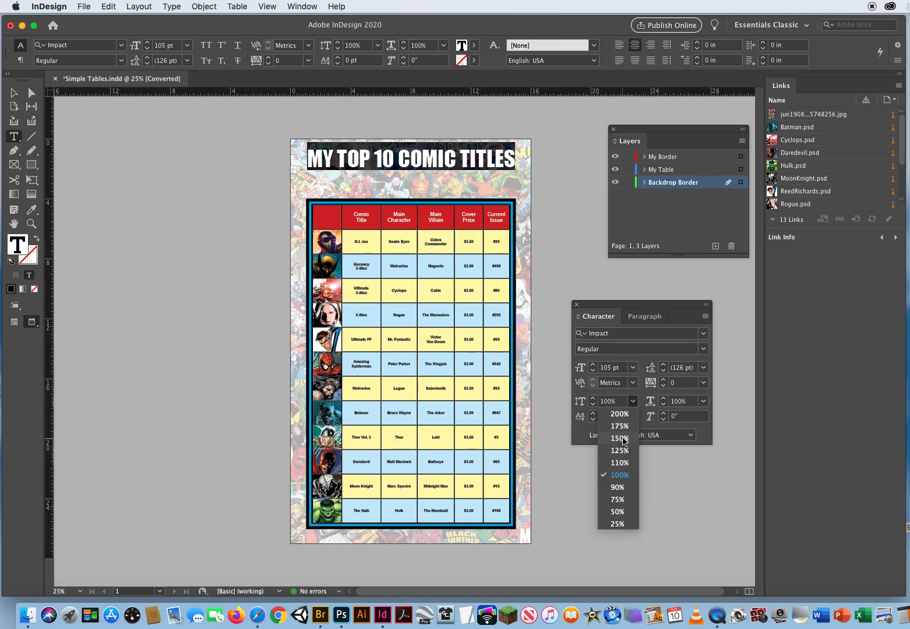
click(622, 439)
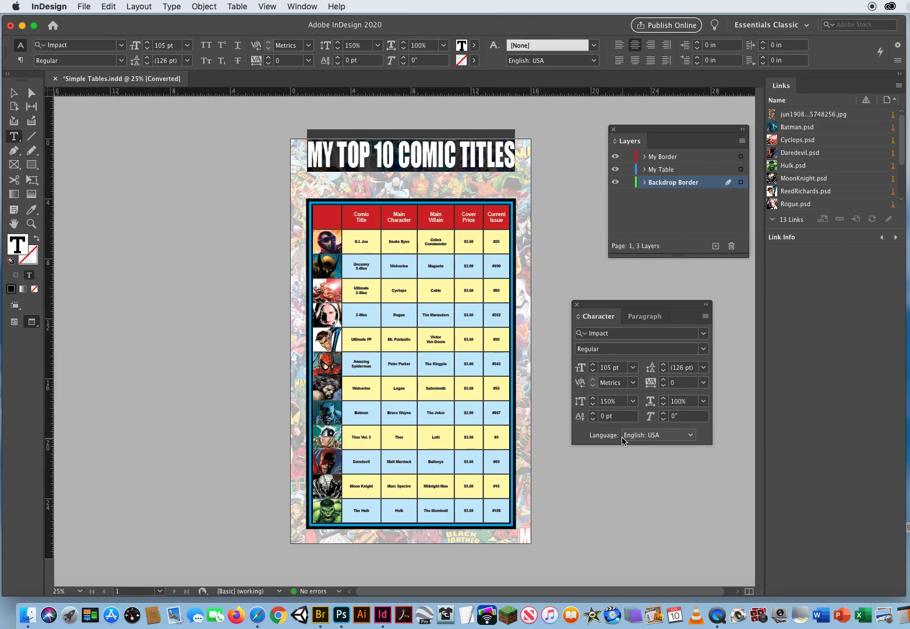
- Move the title frame down to about Y 2.97 in, centring it between page top and table, and close the character settings
click(13, 93)
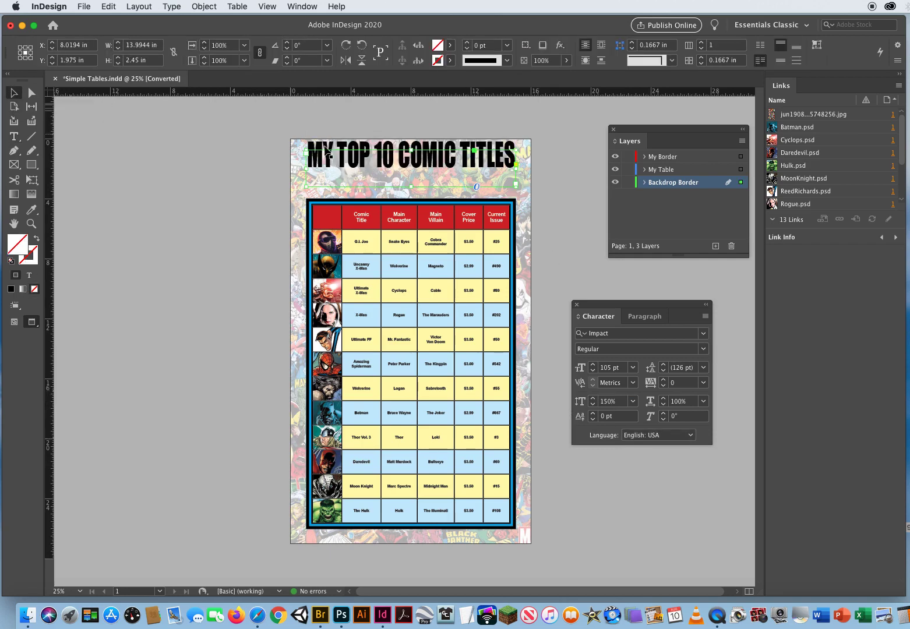
drag(402, 153, 401, 171)
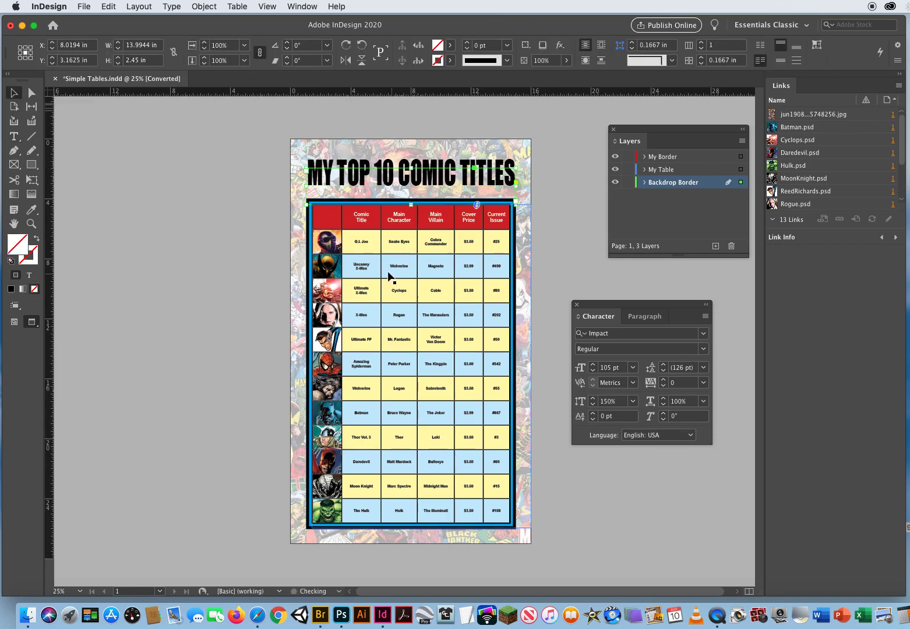
key(Up)
key(Up)
key(Up)
key(Up)
key(Up)
key(Up)
key(Up)
key(Up)
key(Up)
key(Up)
key(Up)
key(Up)
key(Up)
key(Up)
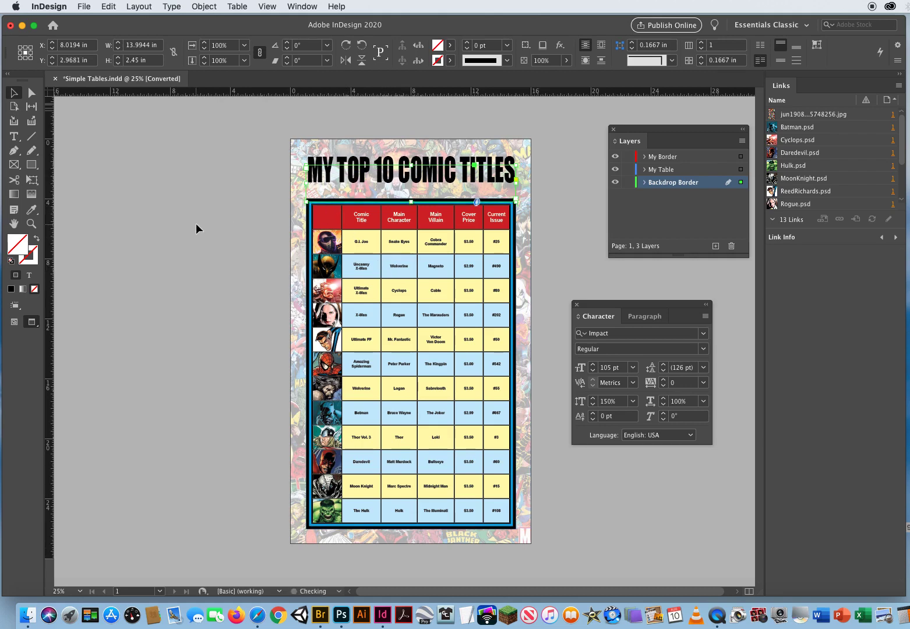
click(197, 223)
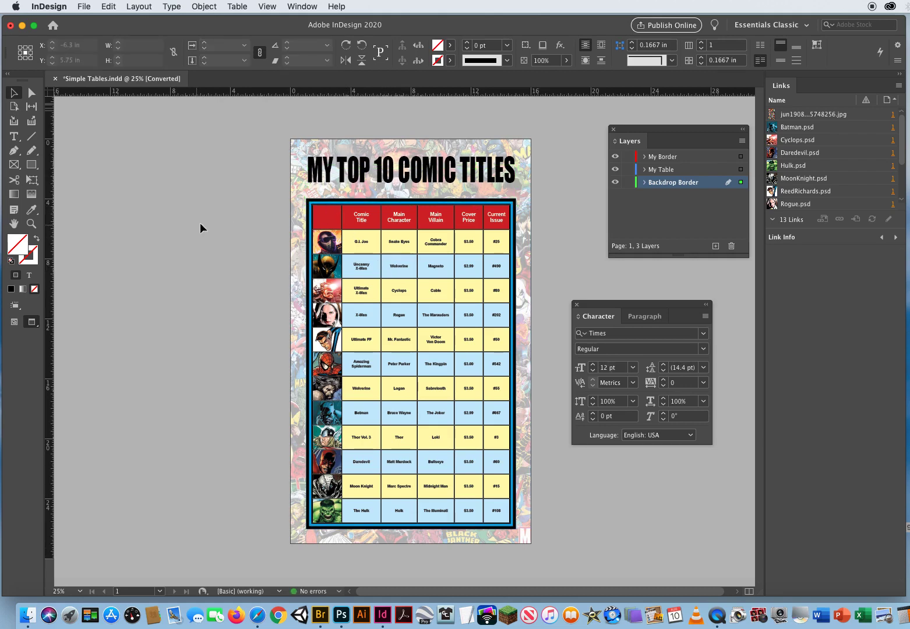
click(578, 305)
drag(637, 132, 637, 117)
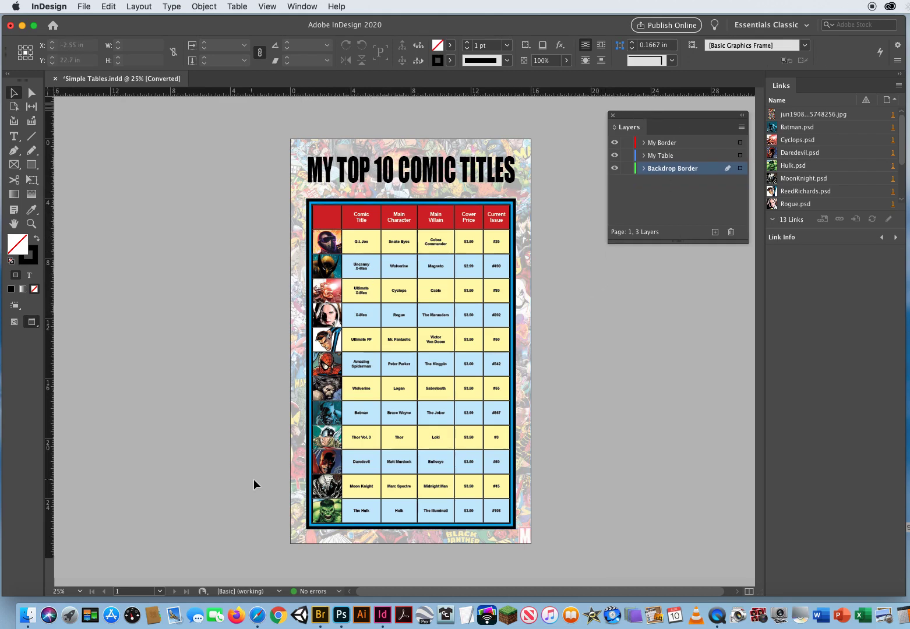
- Examine the poster at 50% from the header row down to the bottom edge, and return to the whole-page view at 25%
click(32, 225)
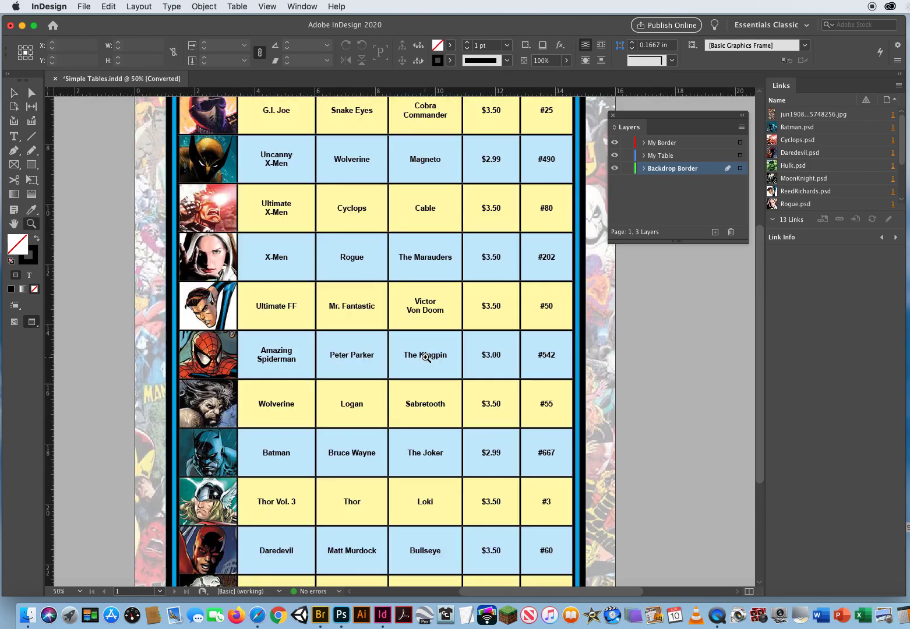
click(426, 357)
scroll(364, 260, up, 5)
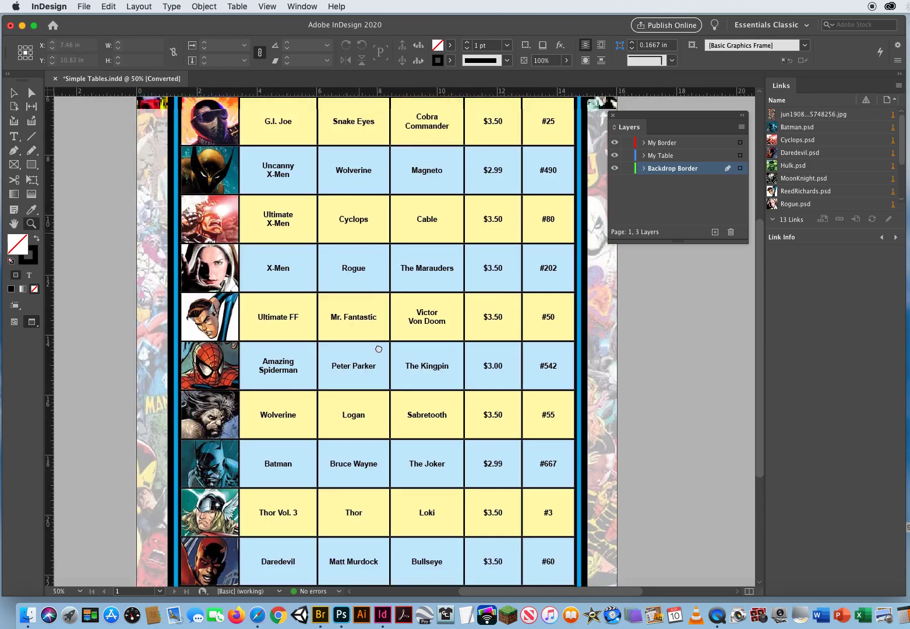
click(14, 93)
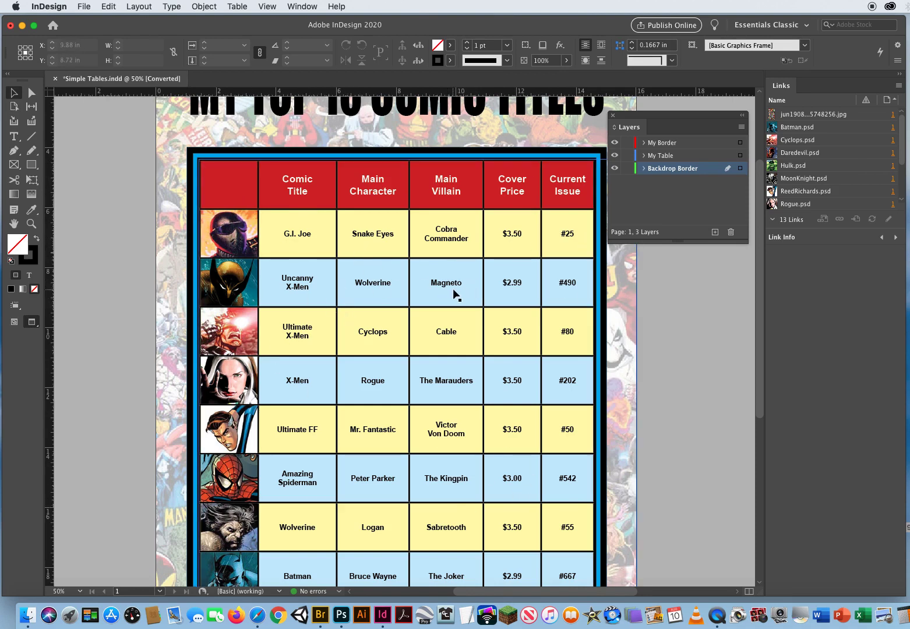
drag(634, 118, 672, 131)
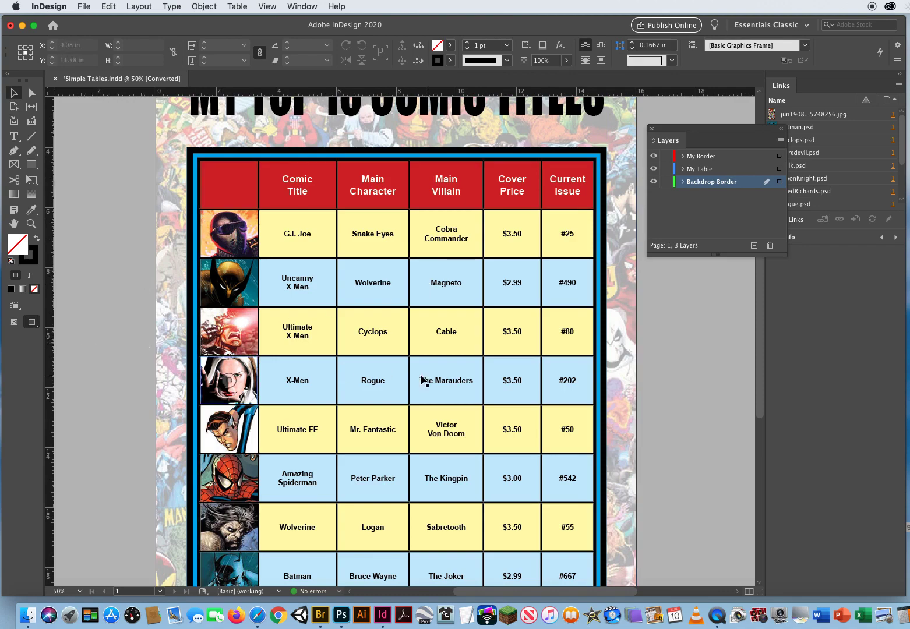
scroll(728, 303, down, 6)
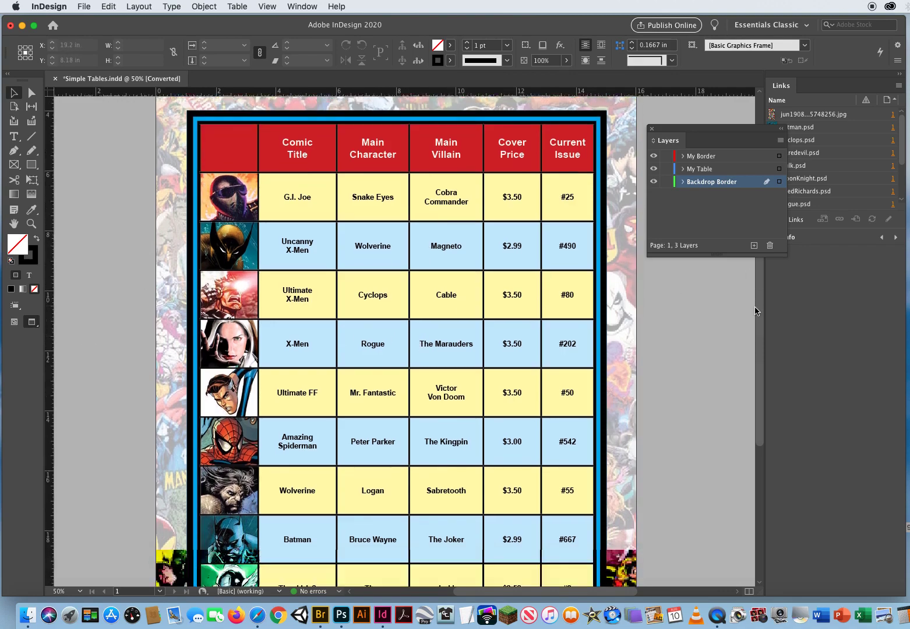
scroll(732, 392, down, 1)
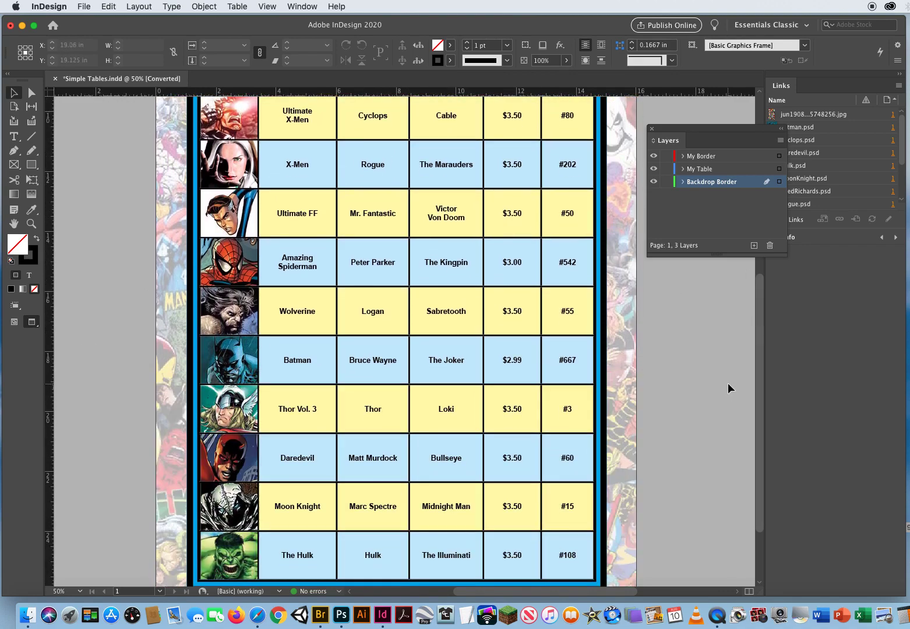
scroll(754, 355, down, 3)
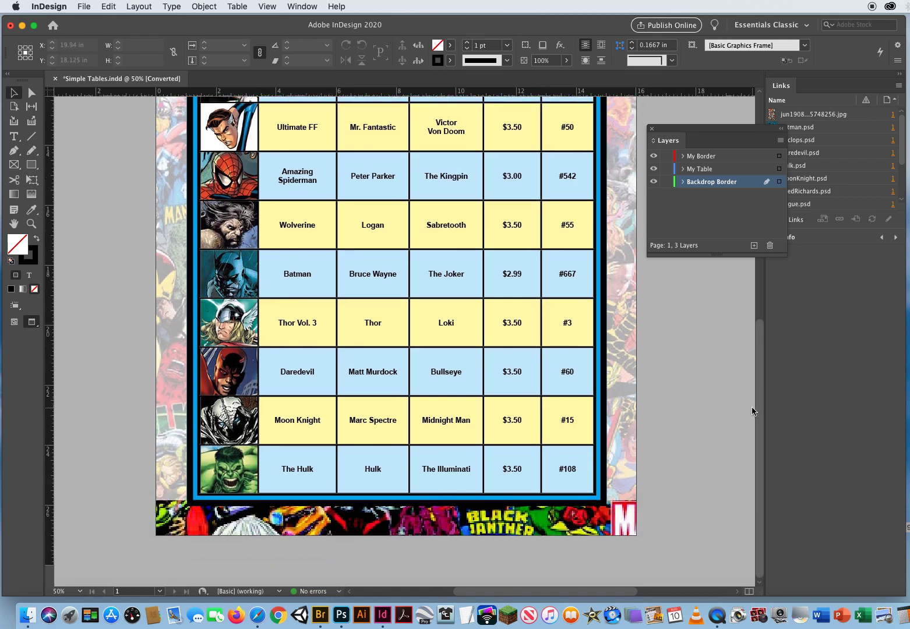
scroll(752, 393, up, 2)
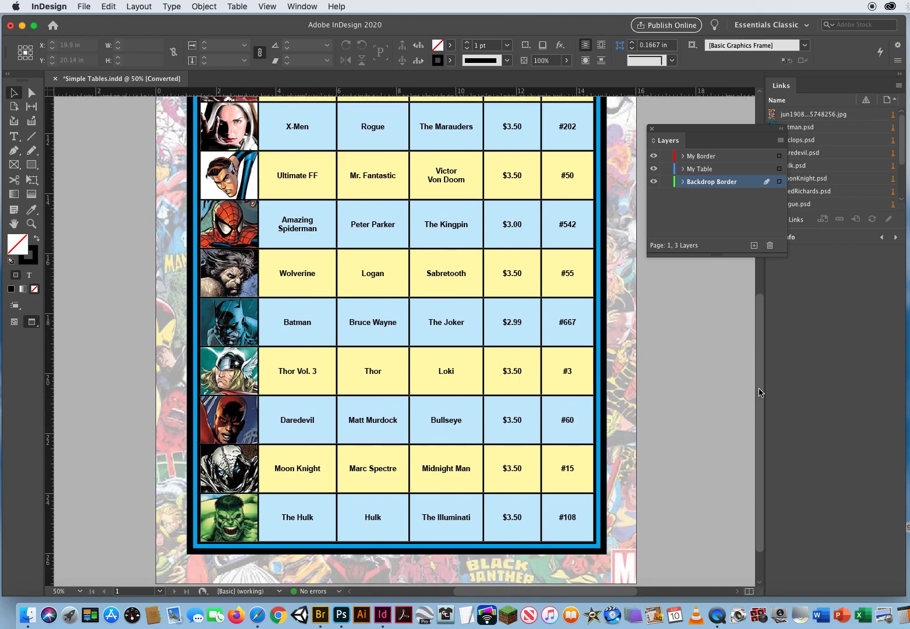
scroll(760, 393, up, 6)
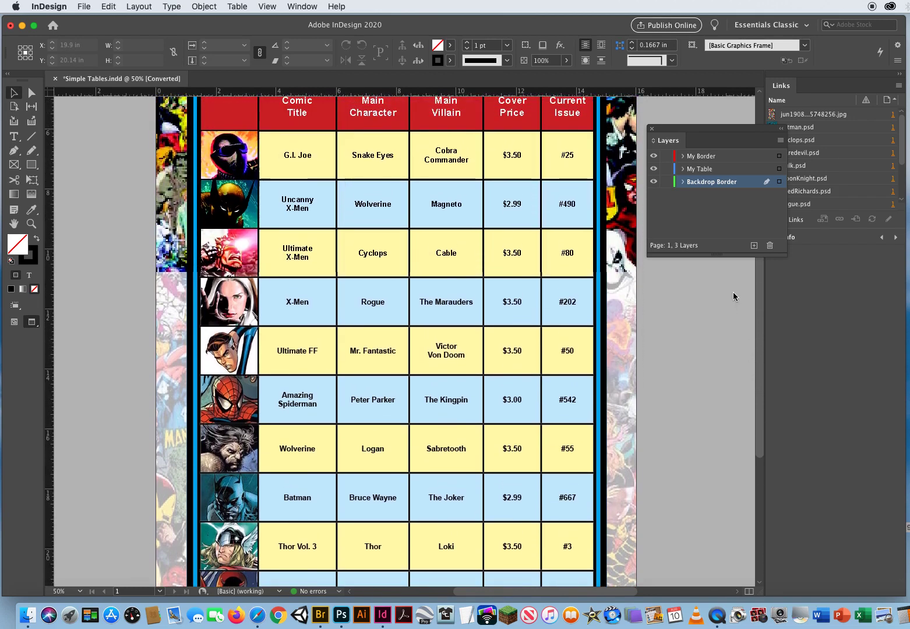
scroll(733, 292, up, 2)
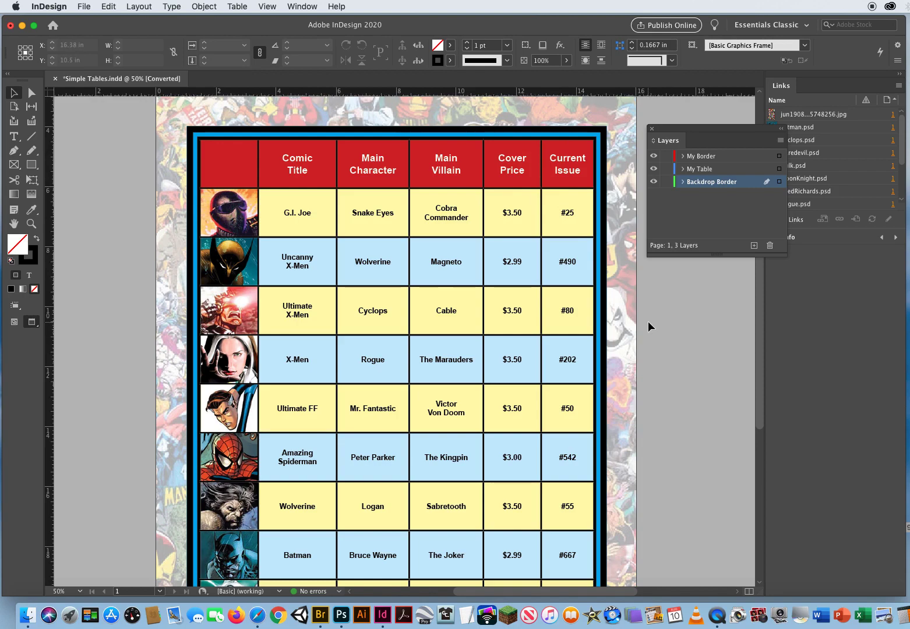
click(32, 224)
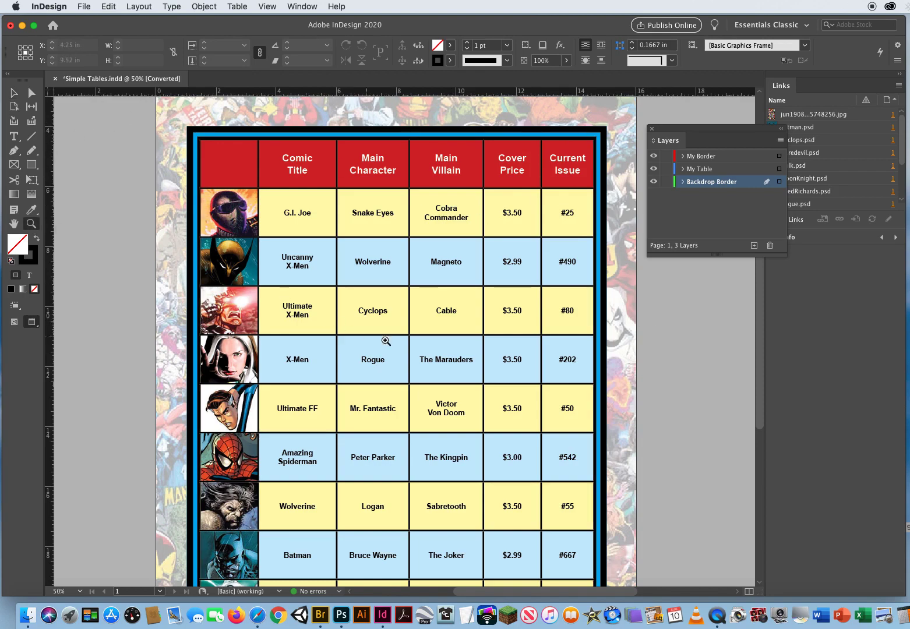
alt+click(429, 338)
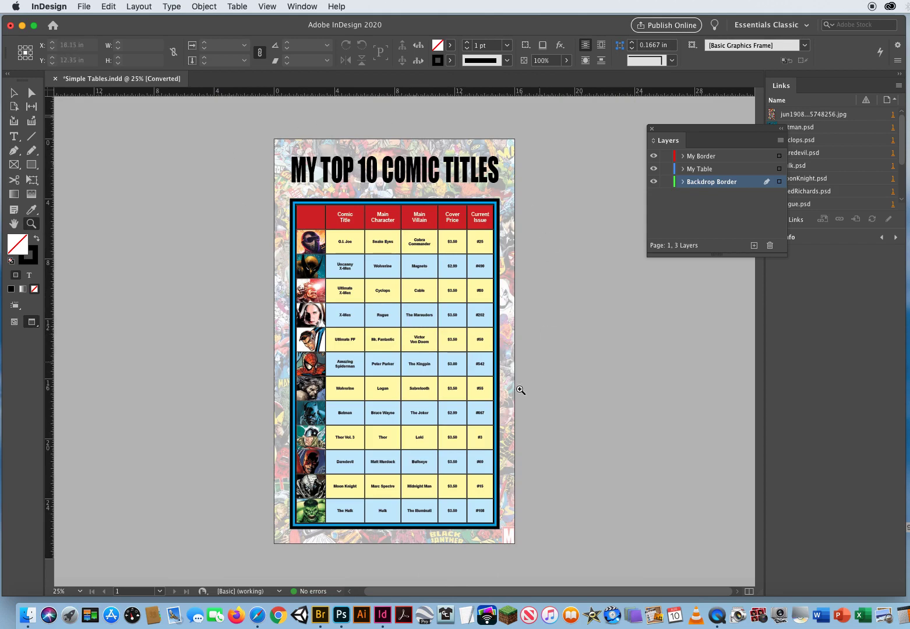
click(14, 93)
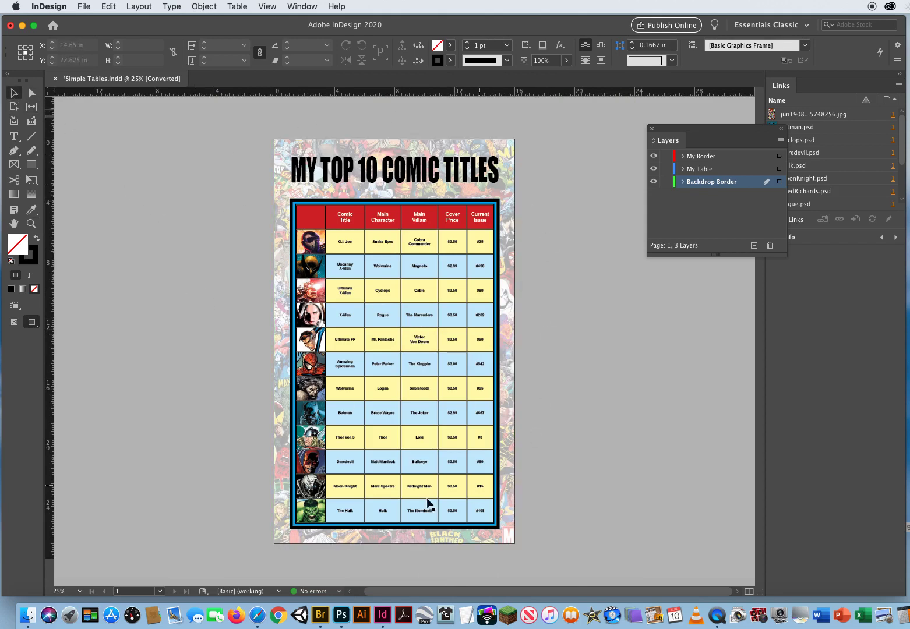